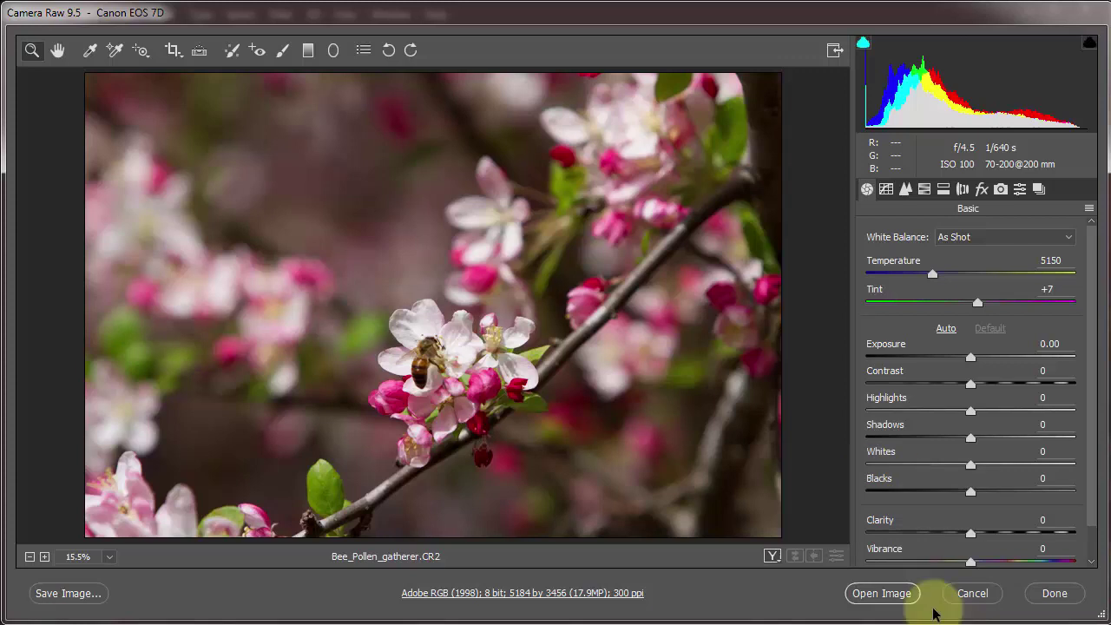
Step: Open the bee photo from Camera Raw for editing and fit the whole image on screen
{"action": "left_click", "coordinate": [882, 594]}
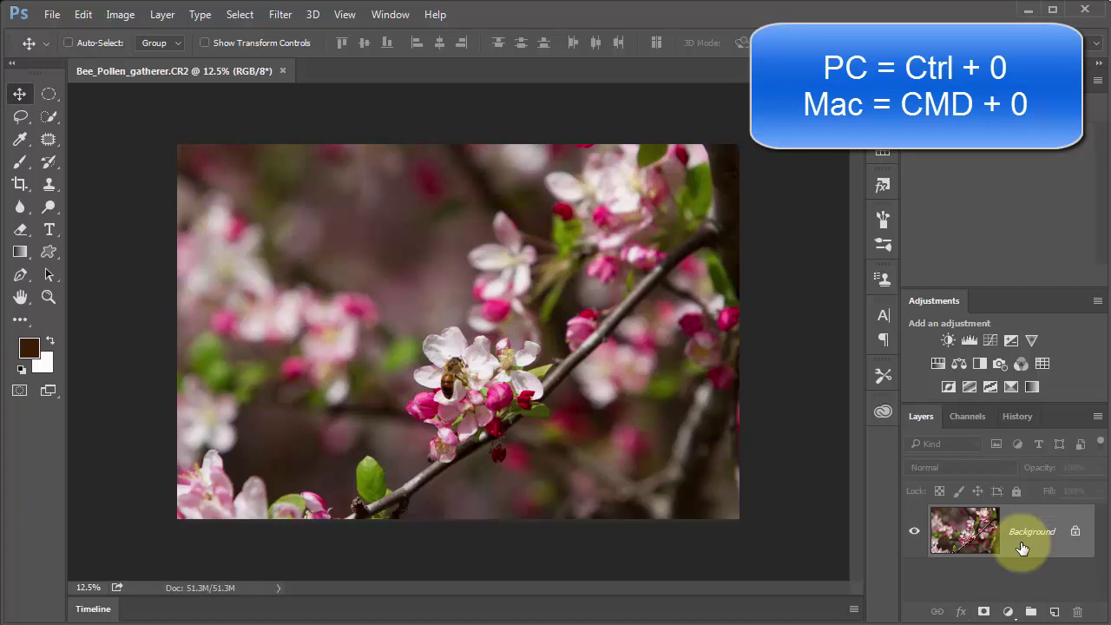
{"action": "key", "text": "ctrl"}
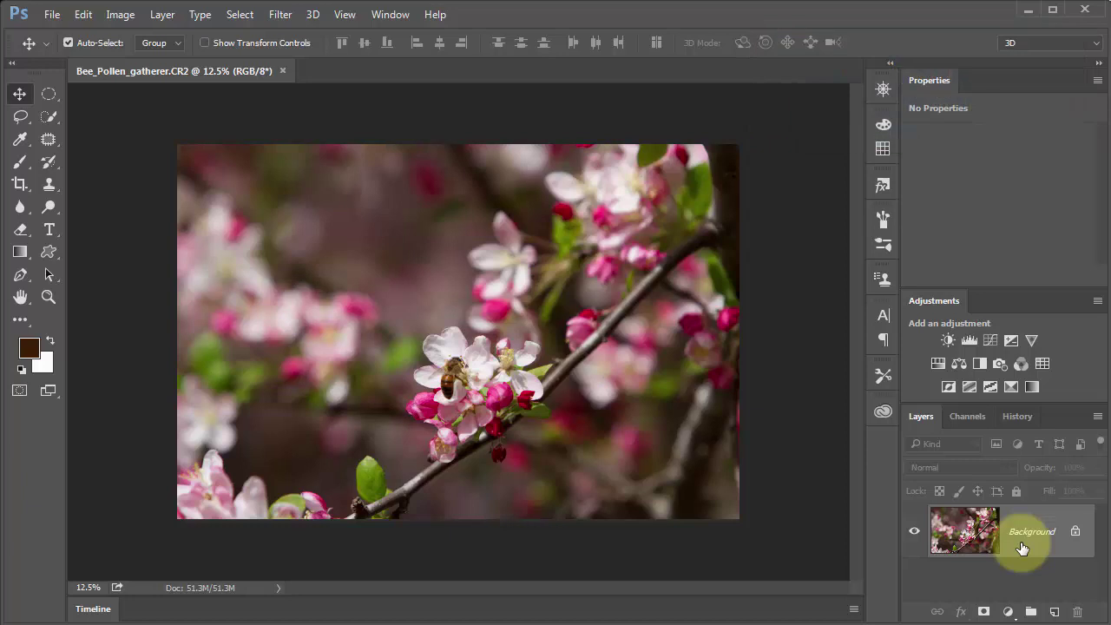
{"action": "key", "text": "ctrl+0"}
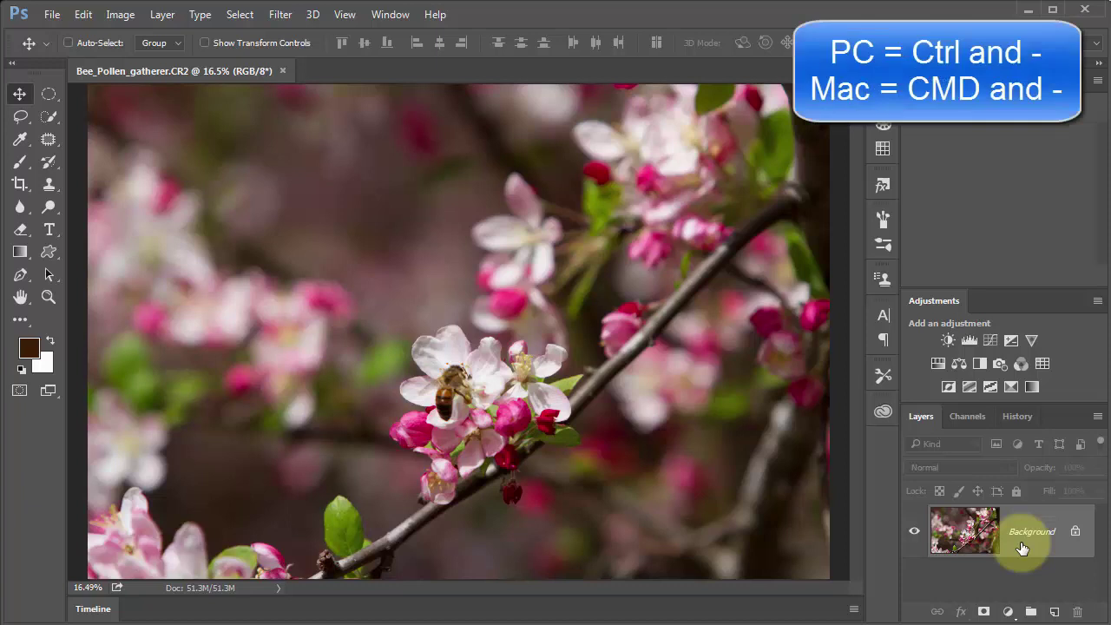
Step: Examine the photo zoomed out to 6.25% and zoomed in to 33.33%, and return to the fit-on-screen view
{"action": "key", "text": "ctrl"}
{"action": "key", "text": "ctrl+minus"}
{"action": "key", "text": "ctrl+minus"}
{"action": "key", "text": "ctrl+minus"}
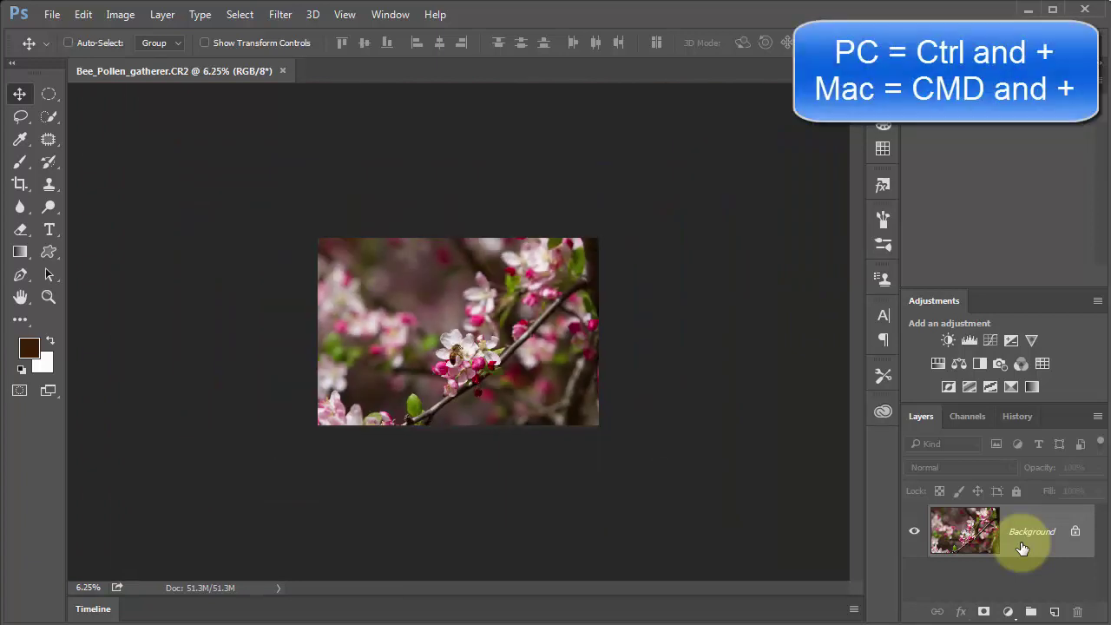
{"action": "key", "text": "ctrl"}
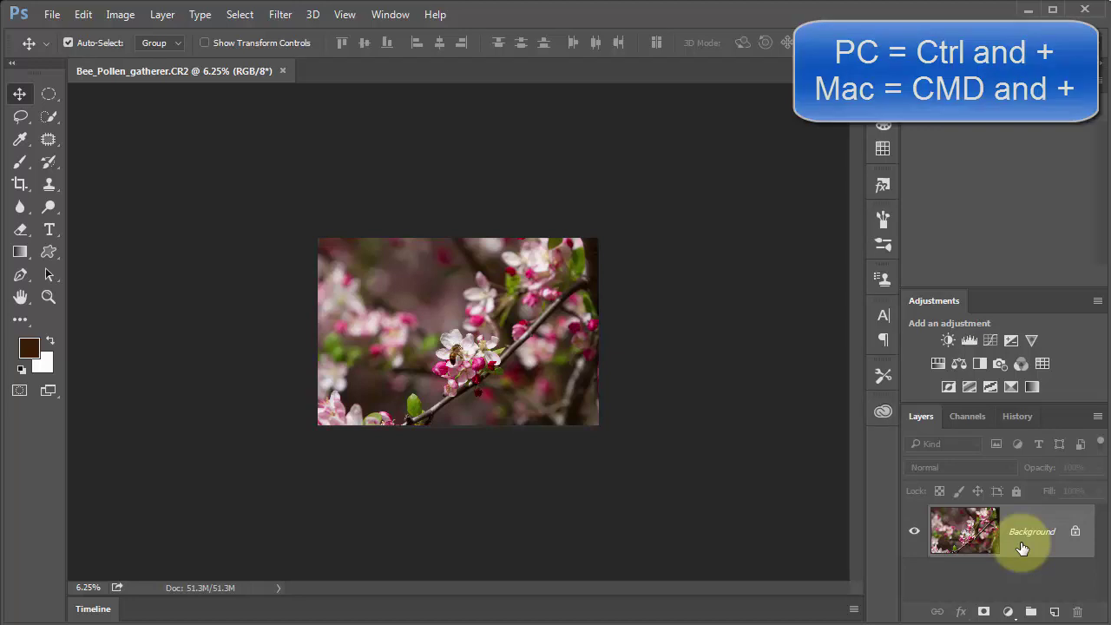
{"action": "key", "text": "ctrl+plus"}
{"action": "key", "text": "ctrl+plus"}
{"action": "key", "text": "ctrl+plus"}
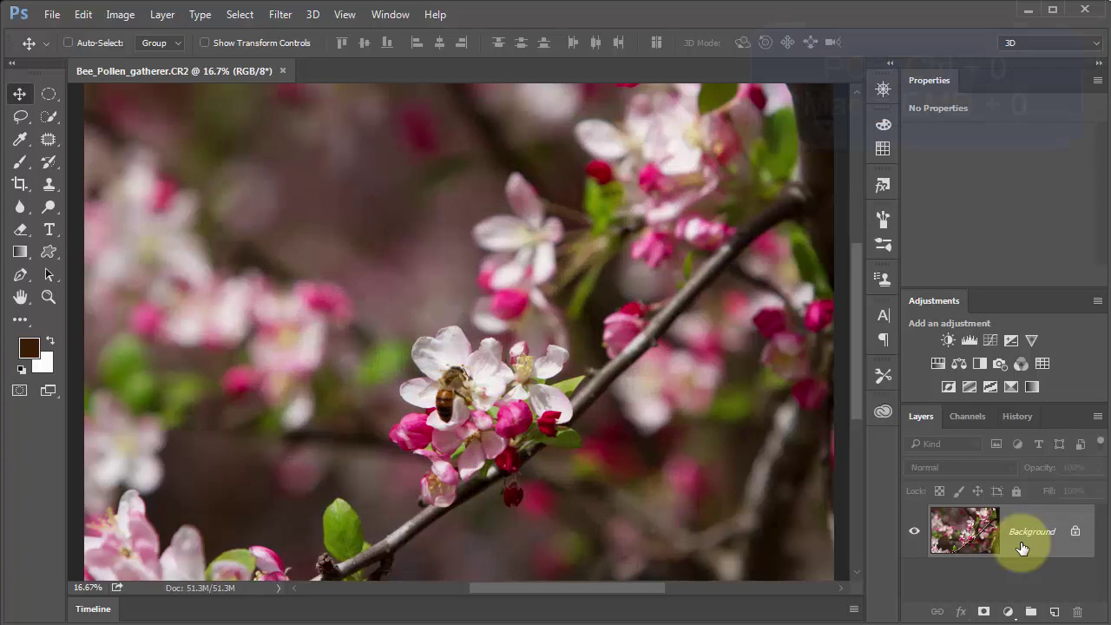
{"action": "key", "text": "ctrl+plus"}
{"action": "key", "text": "ctrl+plus"}
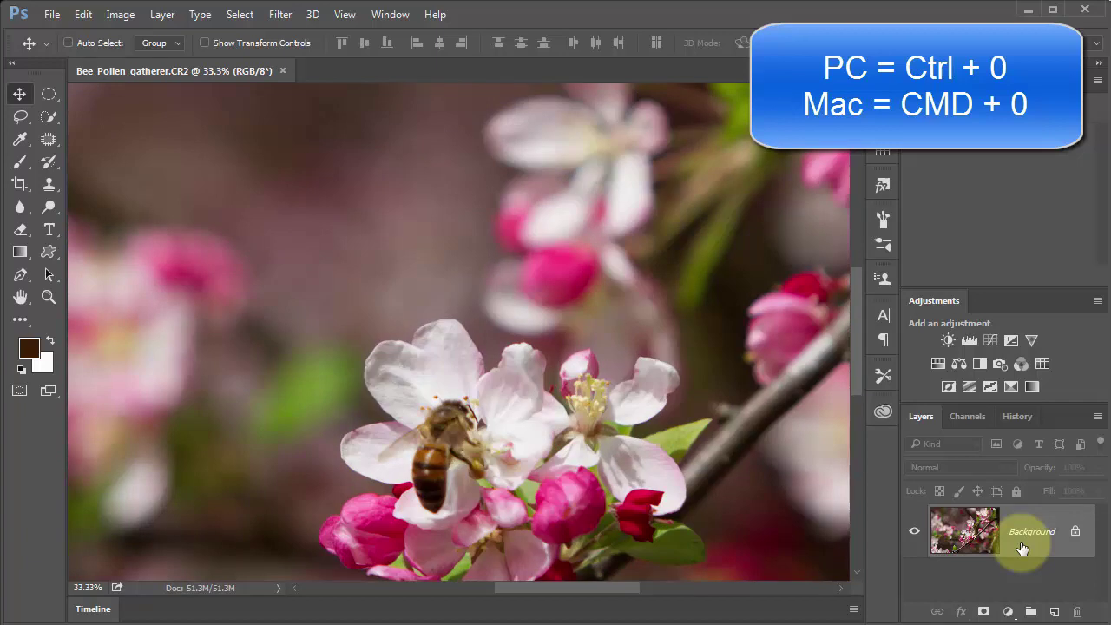
{"action": "key", "text": "ctrl+0"}
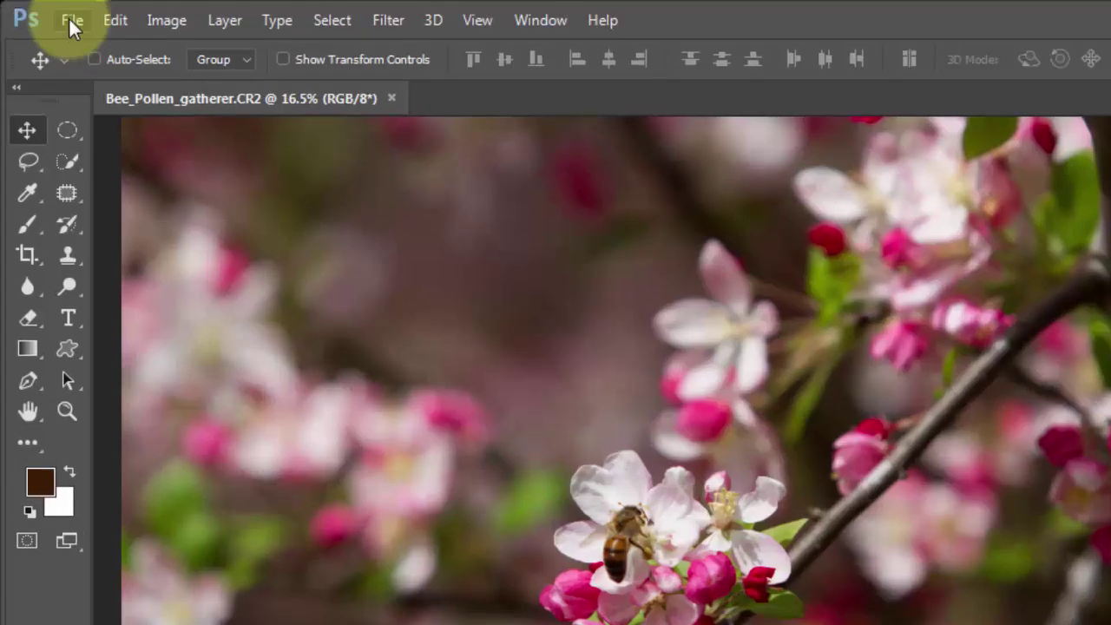
Step: Start saving the photo under a new name and create a Desktop folder named To_Print_Later
{"action": "left_click", "coordinate": [69, 19]}
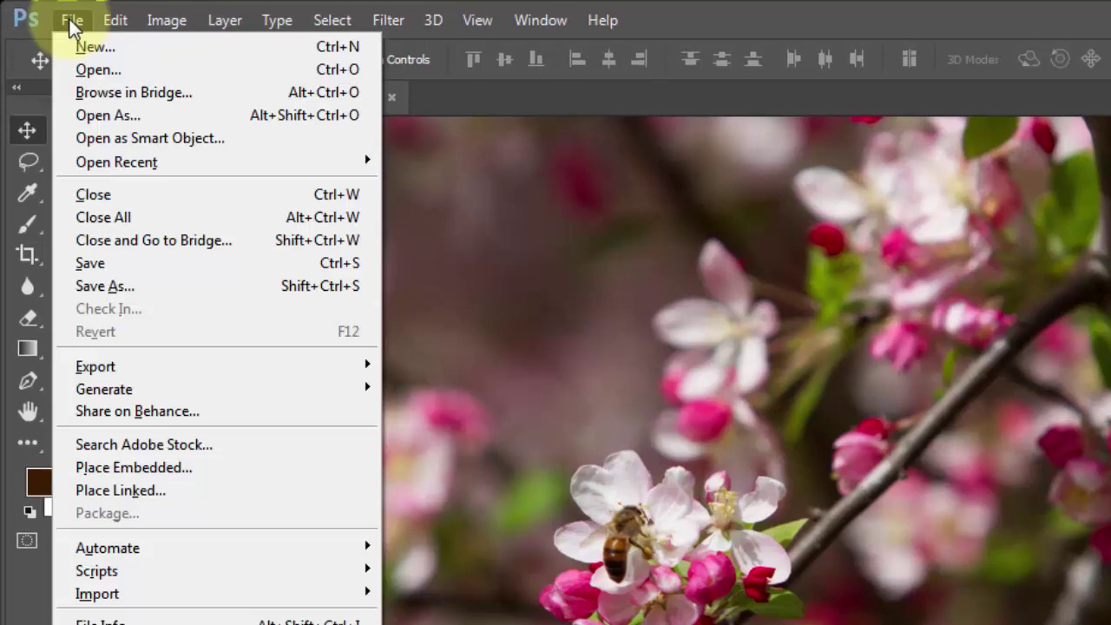
{"action": "left_click", "coordinate": [156, 293]}
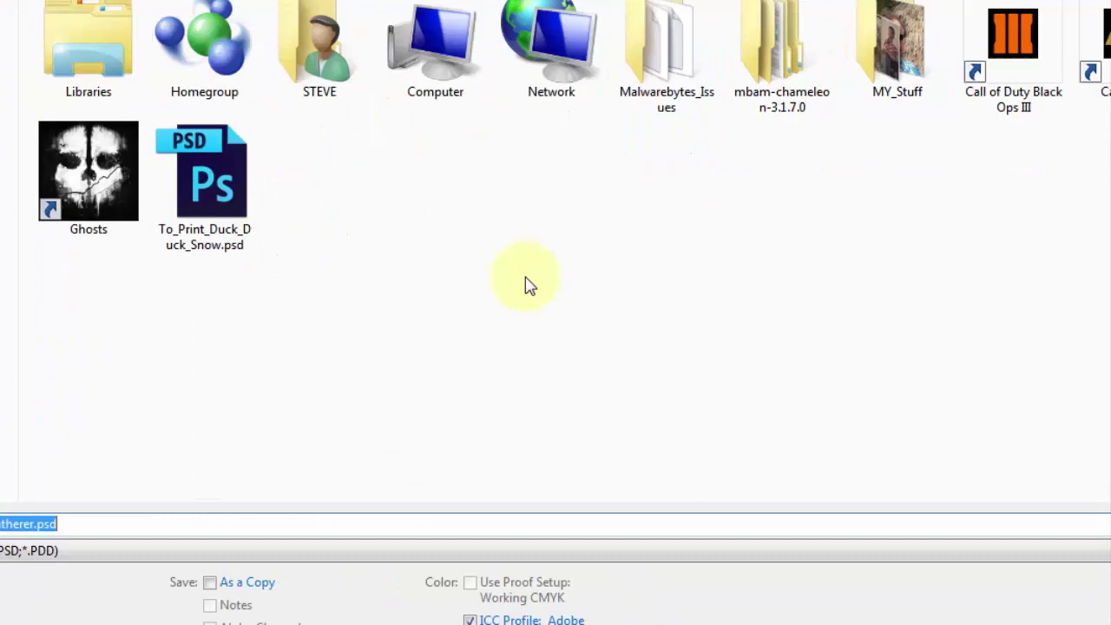
{"action": "right_click", "coordinate": [624, 336]}
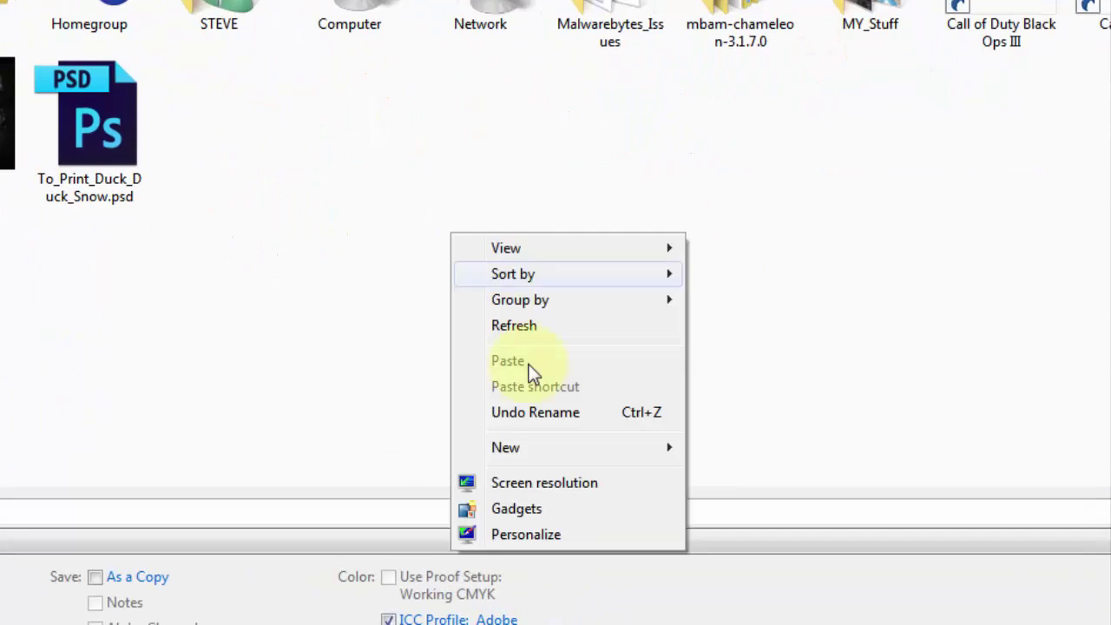
{"action": "right_click", "coordinate": [311, 203]}
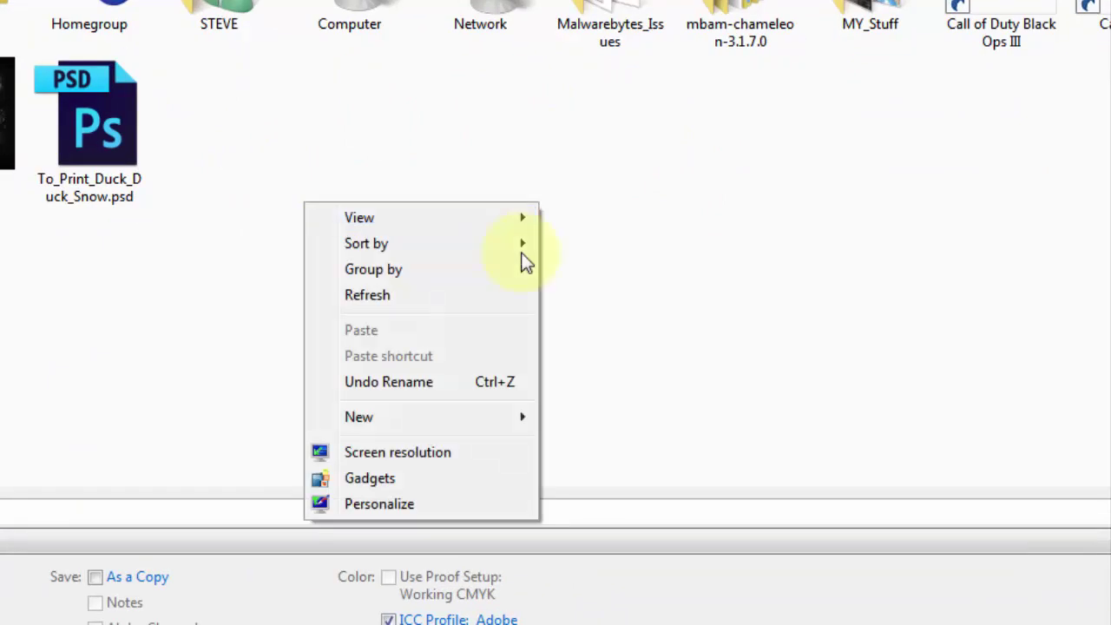
{"action": "mouse_move", "coordinate": [356, 420]}
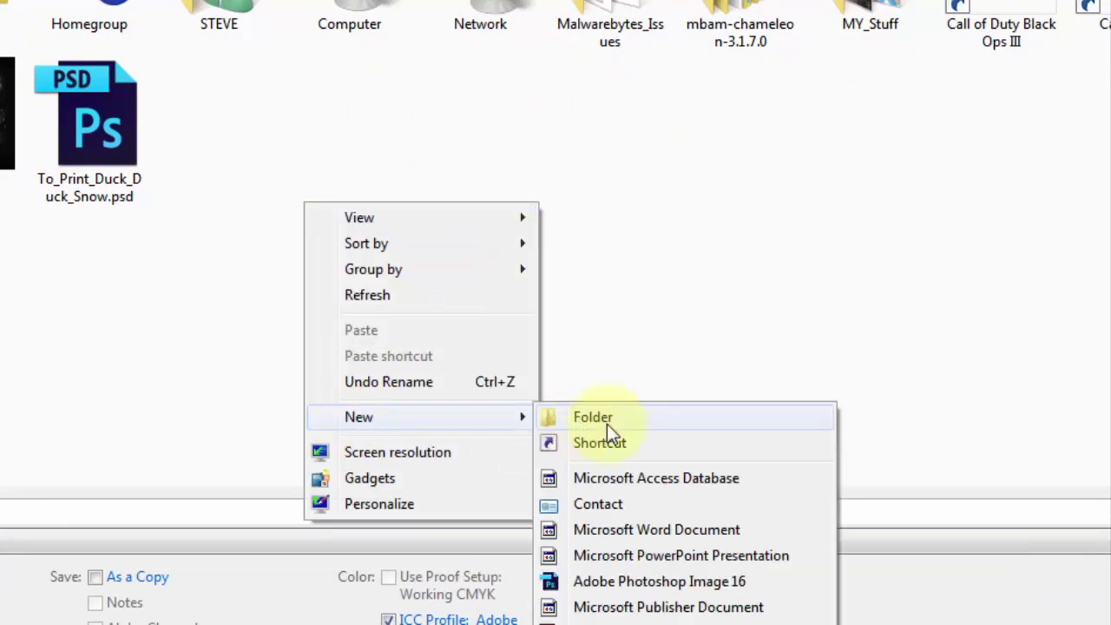
{"action": "left_click", "coordinate": [607, 421]}
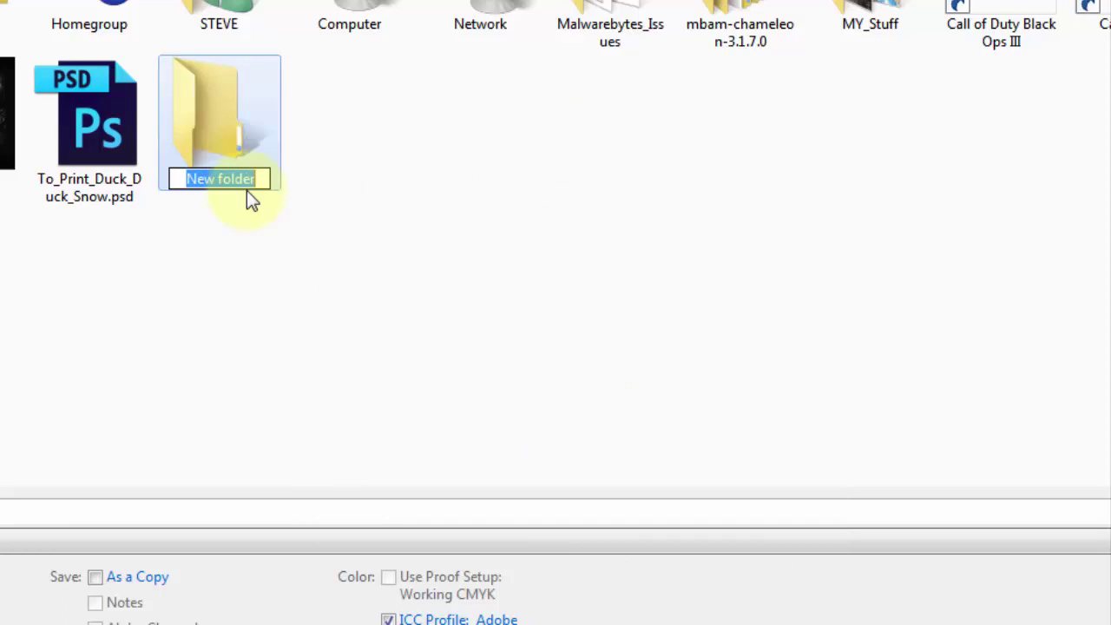
{"action": "type", "text": "To"}
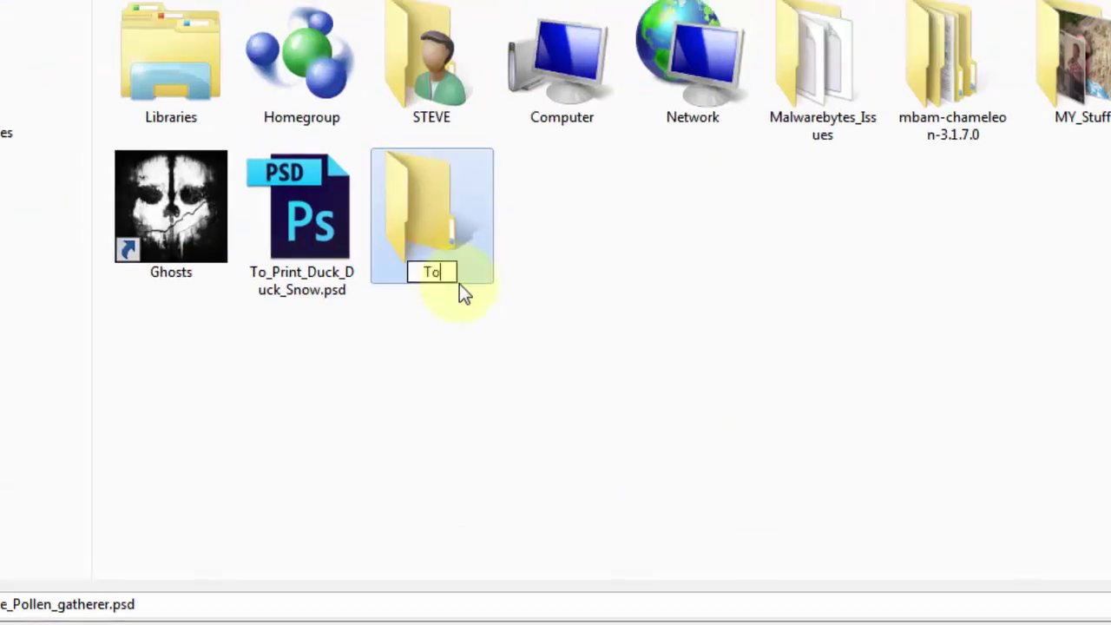
{"action": "type", "text": "PrintL"}
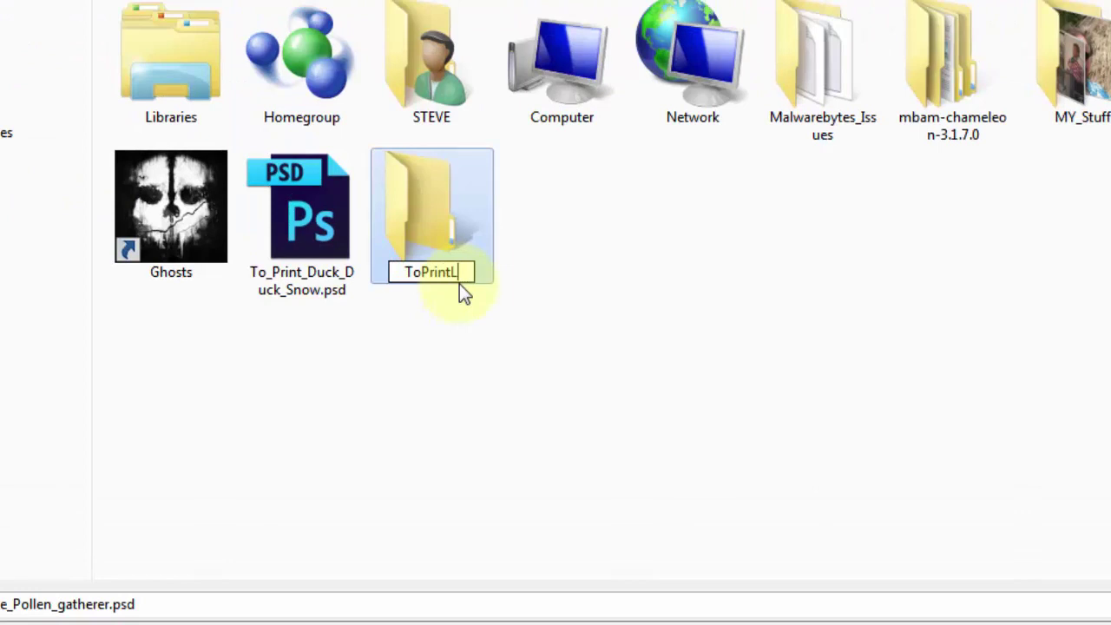
{"action": "type", "text": "ater"}
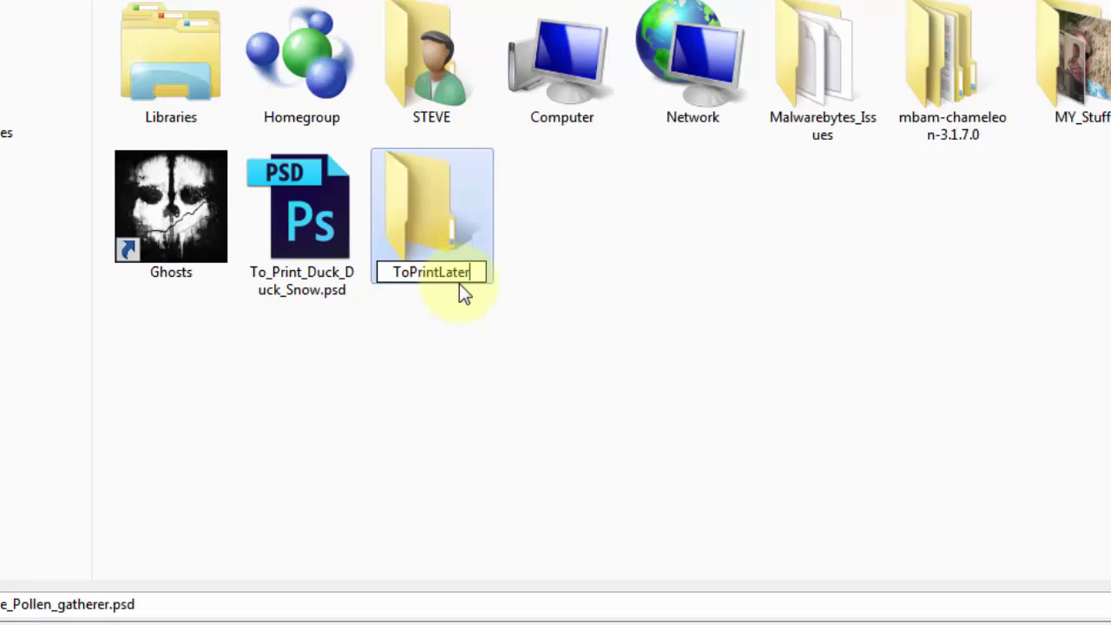
{"action": "left_click", "coordinate": [408, 272]}
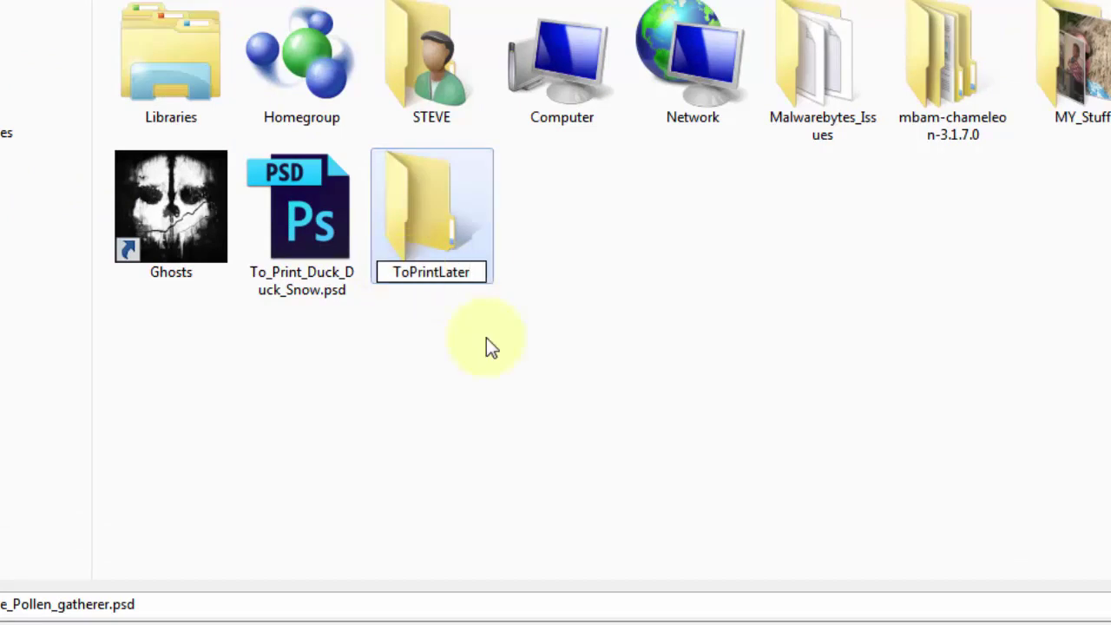
{"action": "type", "text": "_"}
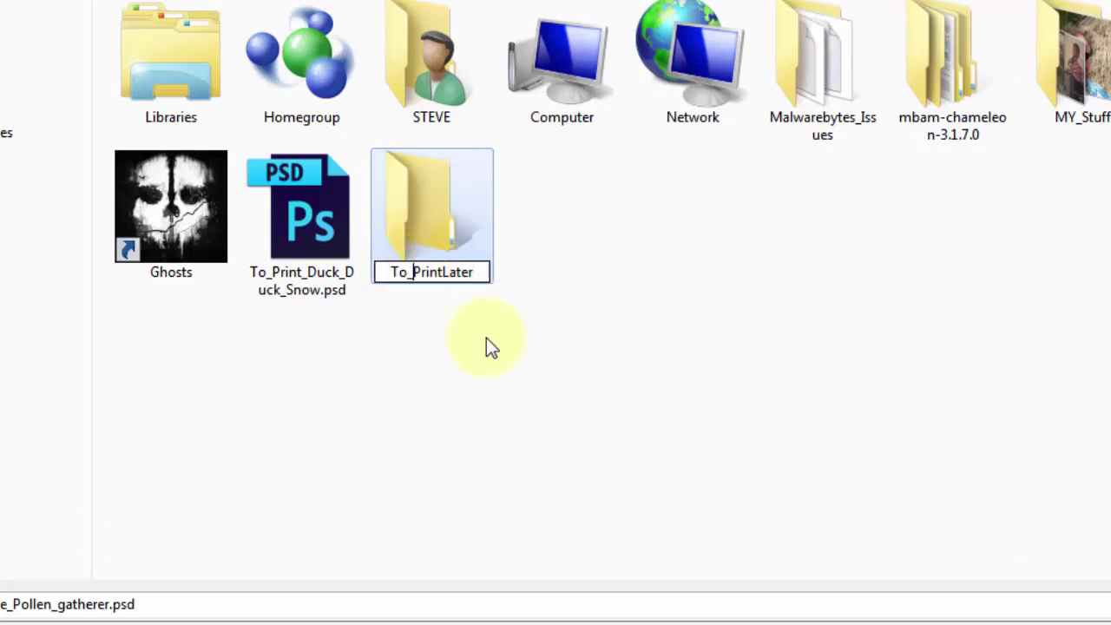
{"action": "left_click", "coordinate": [443, 272]}
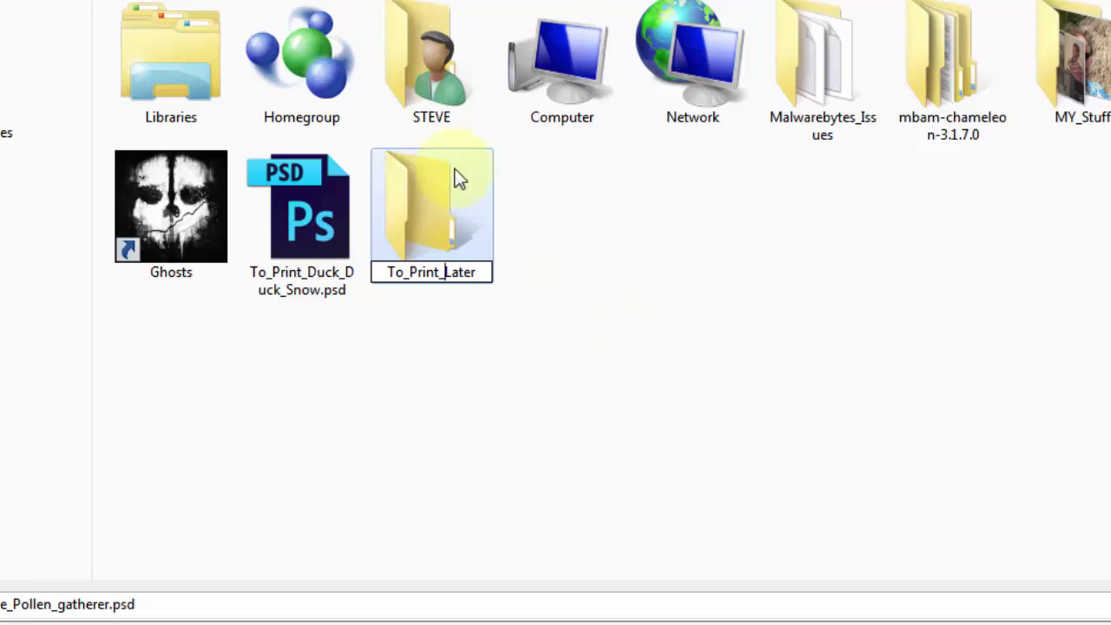
Step: Choose the To_Print_Later folder as the save location and Photoshop (*.PSD;*.PDD) as the file type
{"action": "double_click", "coordinate": [429, 217]}
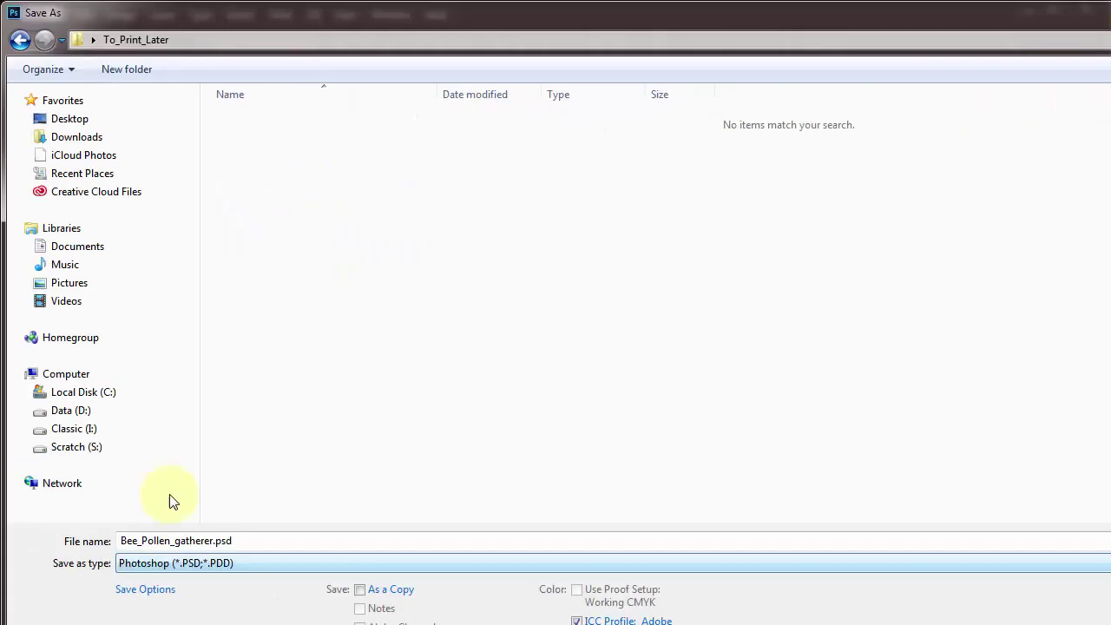
{"action": "left_click", "coordinate": [148, 544]}
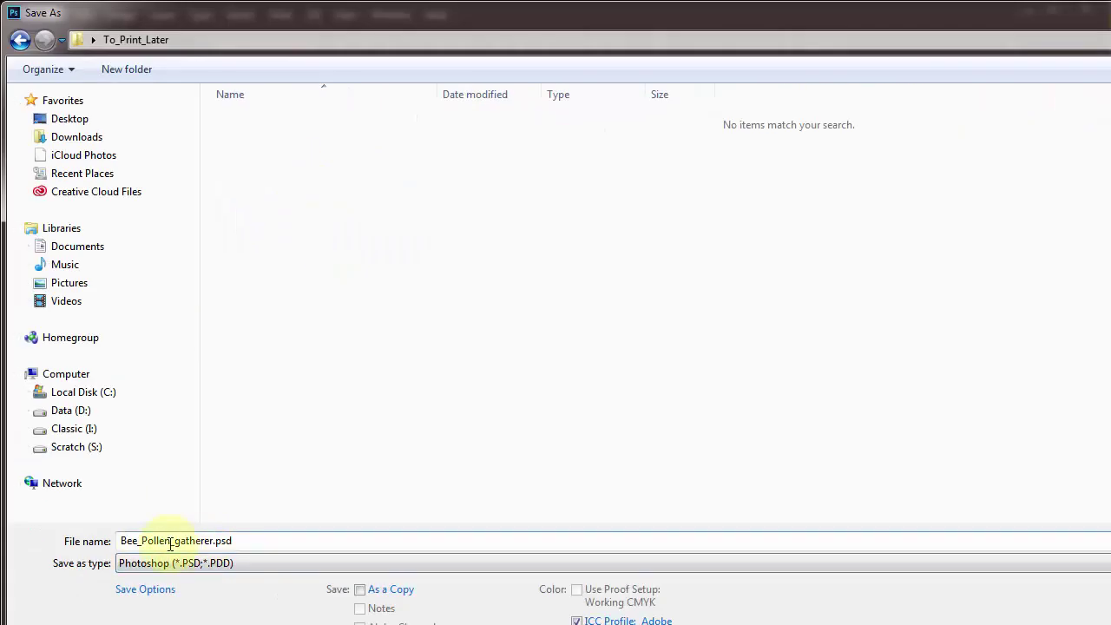
{"action": "left_click", "coordinate": [20, 39]}
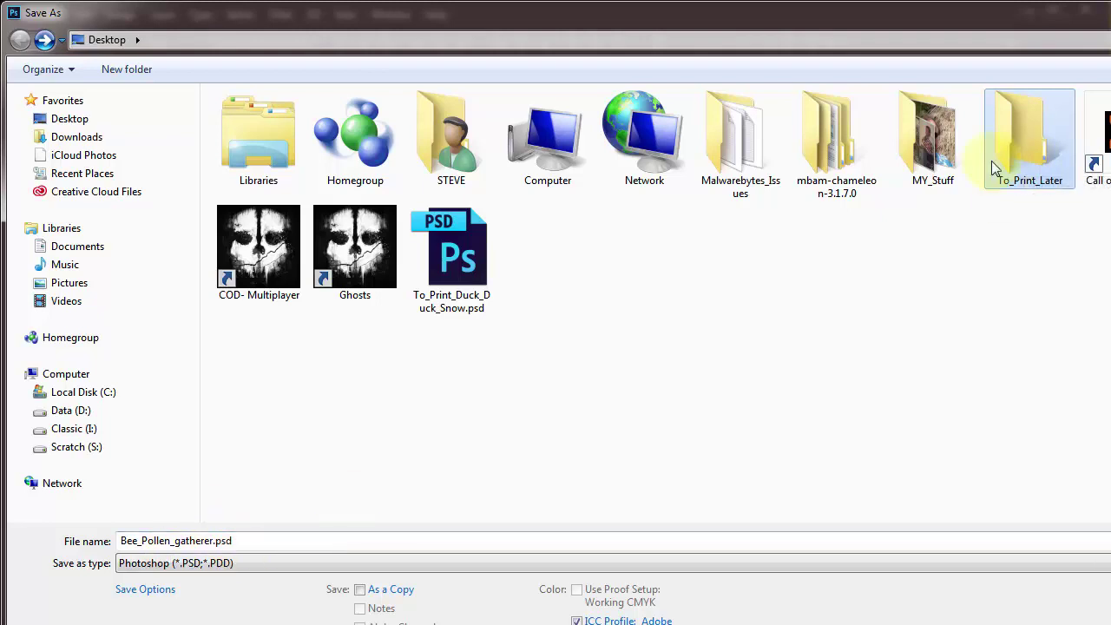
{"action": "double_click", "coordinate": [1031, 148]}
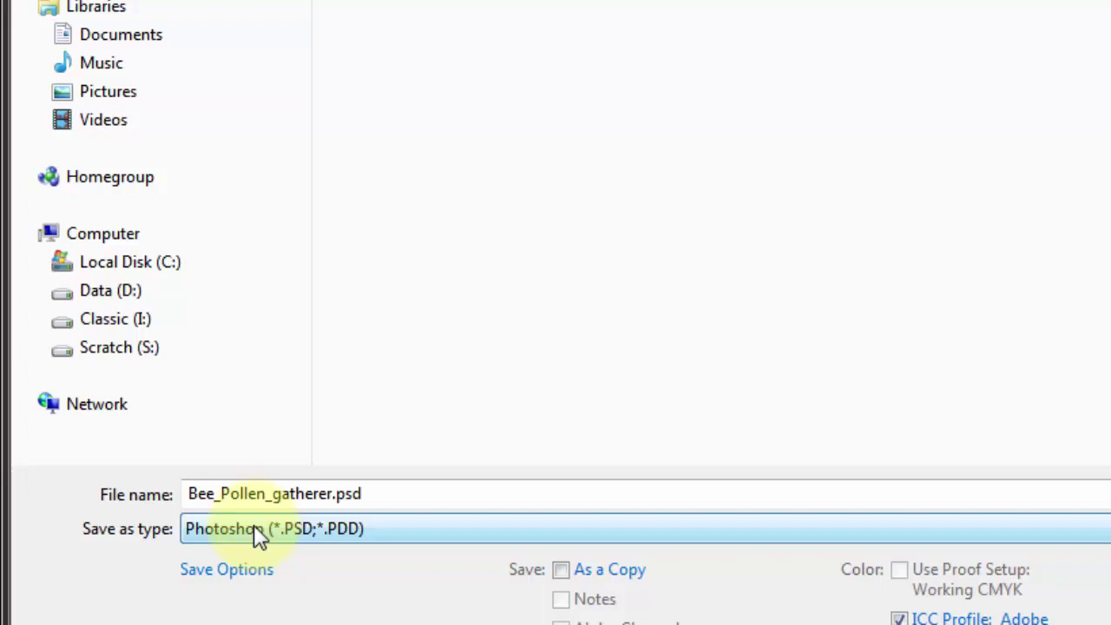
{"action": "left_click", "coordinate": [261, 533]}
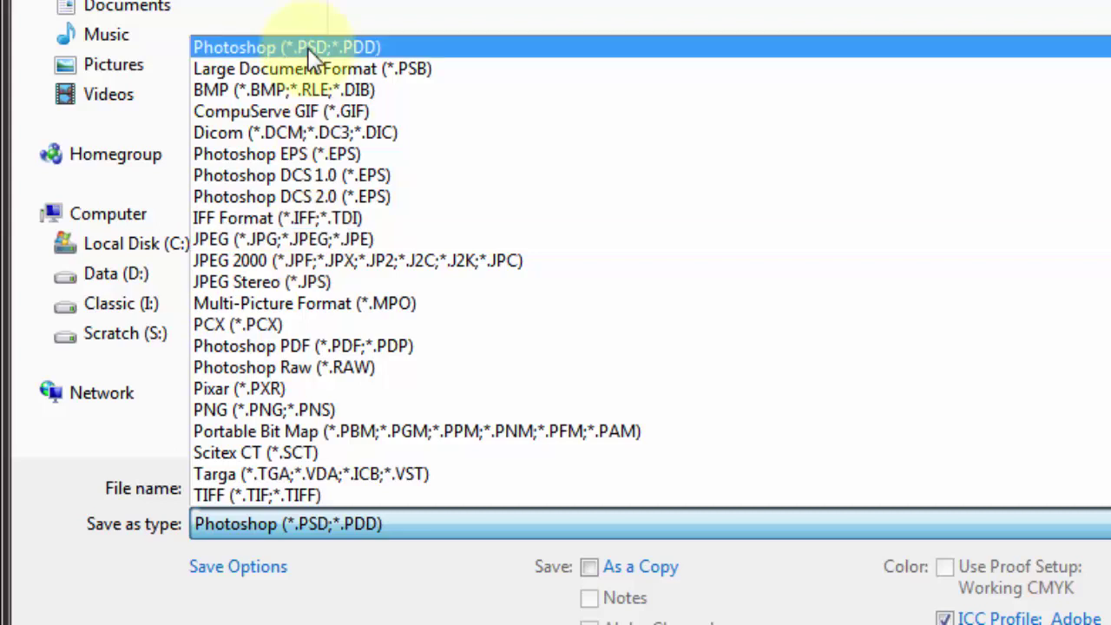
{"action": "left_click", "coordinate": [355, 54]}
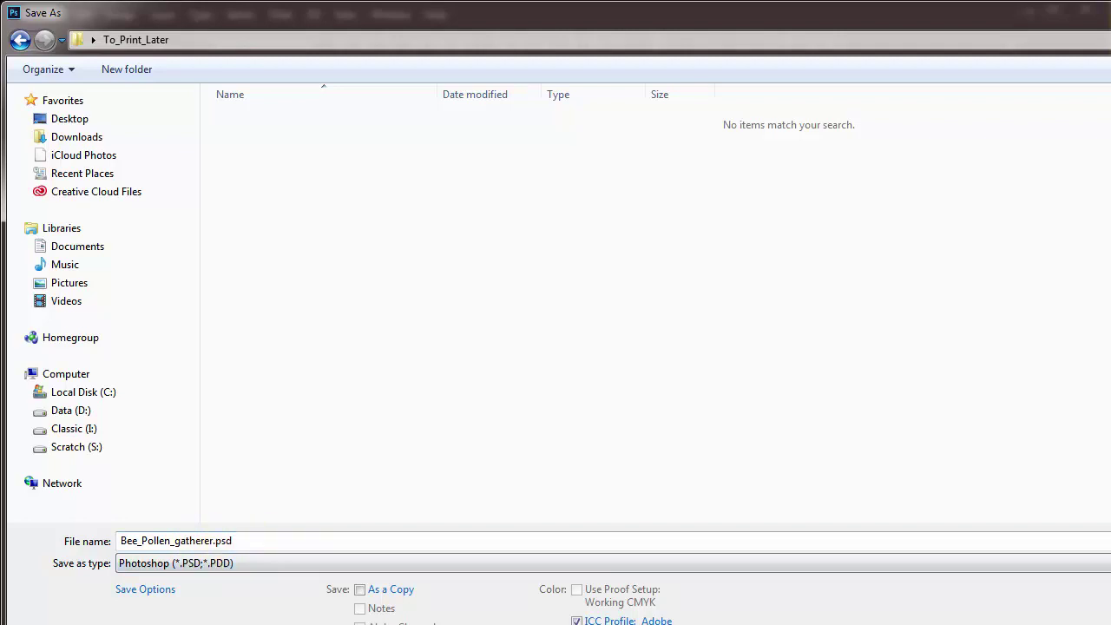
Step: Name the file Bee_Pollen_gatherer_working.psd and save it in the To_Print_Later folder
{"action": "mouse_move", "coordinate": [1107, 620]}
{"action": "left_mouse_down"}
{"action": "mouse_move", "coordinate": [1041, 513]}
{"action": "mouse_move", "coordinate": [1032, 596]}
{"action": "mouse_move", "coordinate": [1109, 618]}
{"action": "left_mouse_up"}
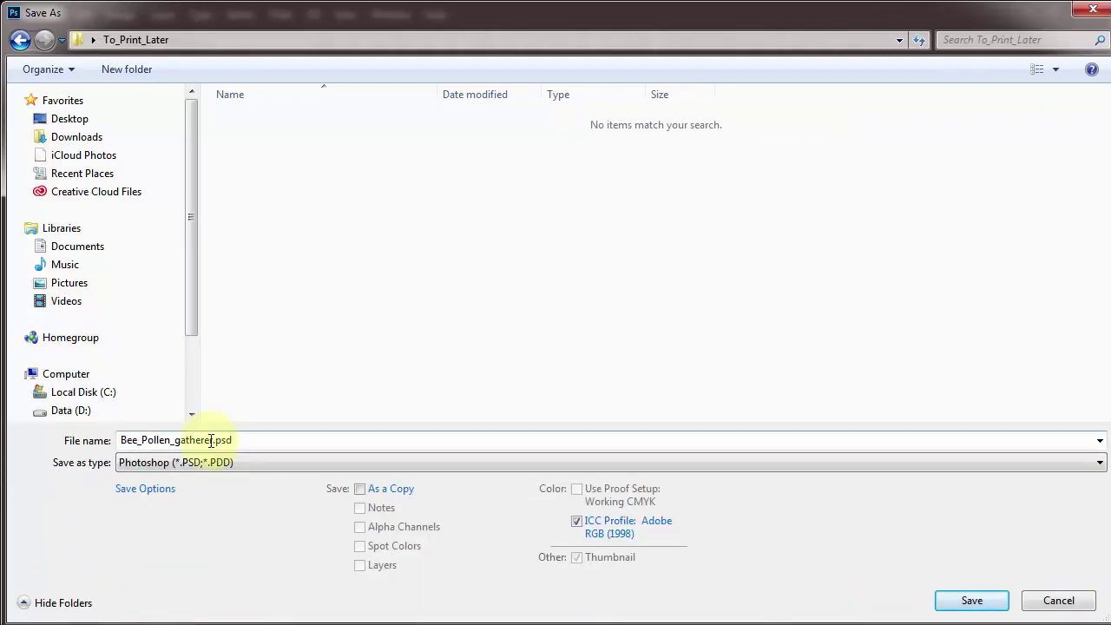
{"action": "left_click", "coordinate": [211, 440]}
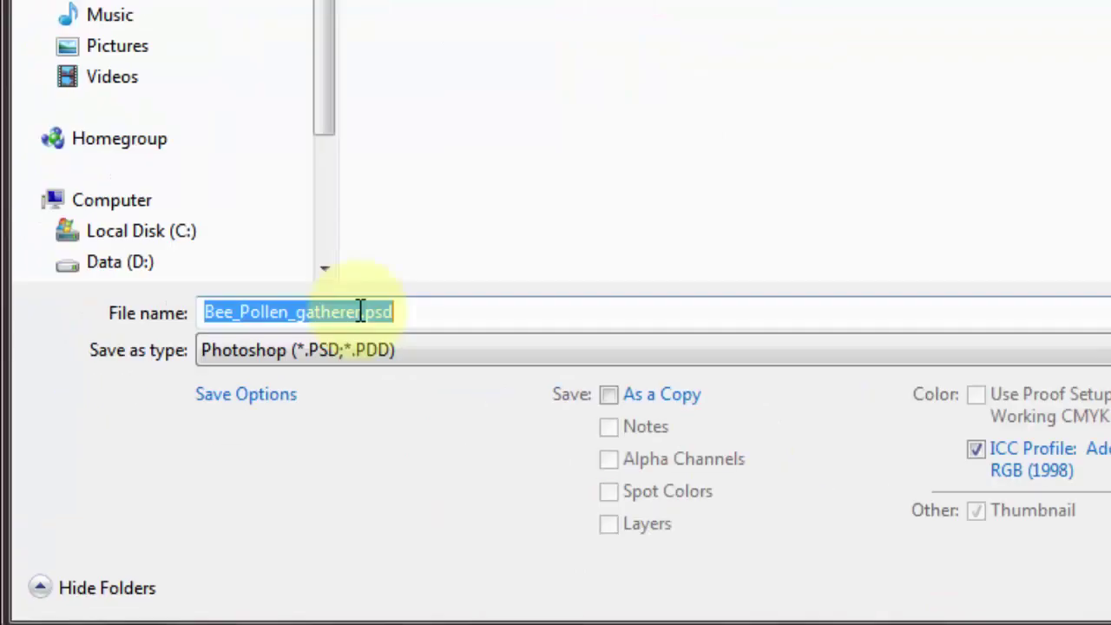
{"action": "left_click", "coordinate": [214, 440]}
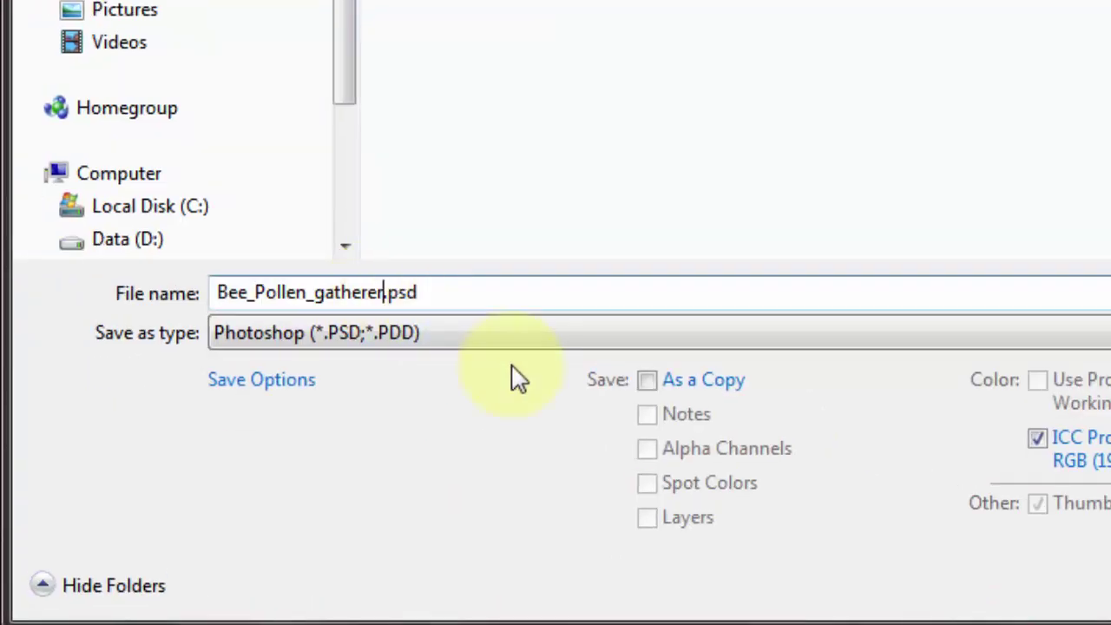
{"action": "type", "text": "_working"}
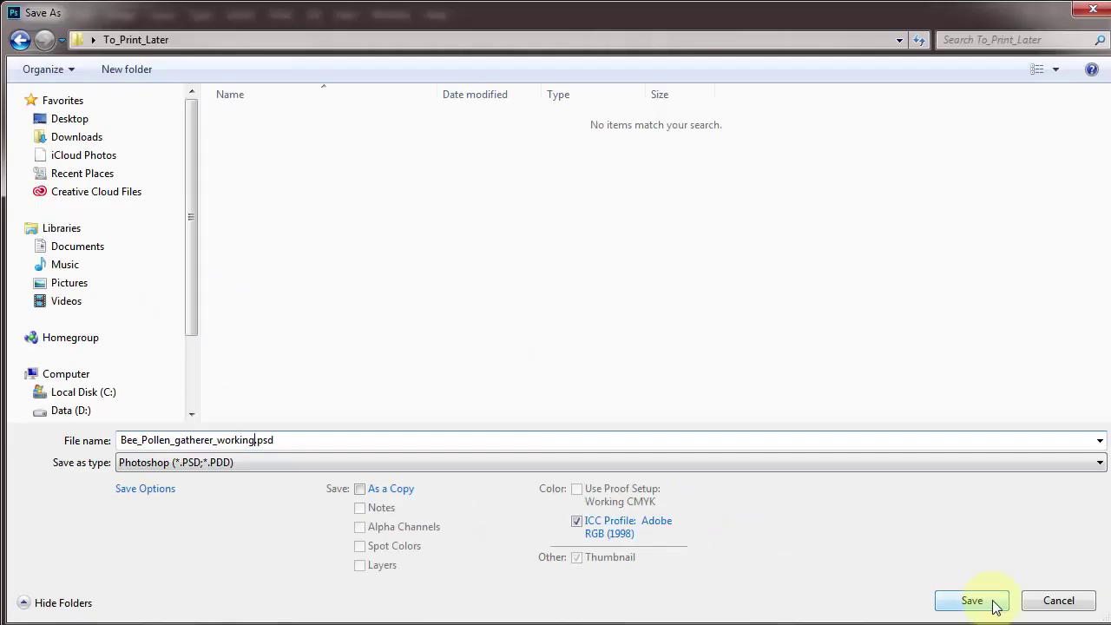
{"action": "left_click", "coordinate": [988, 603]}
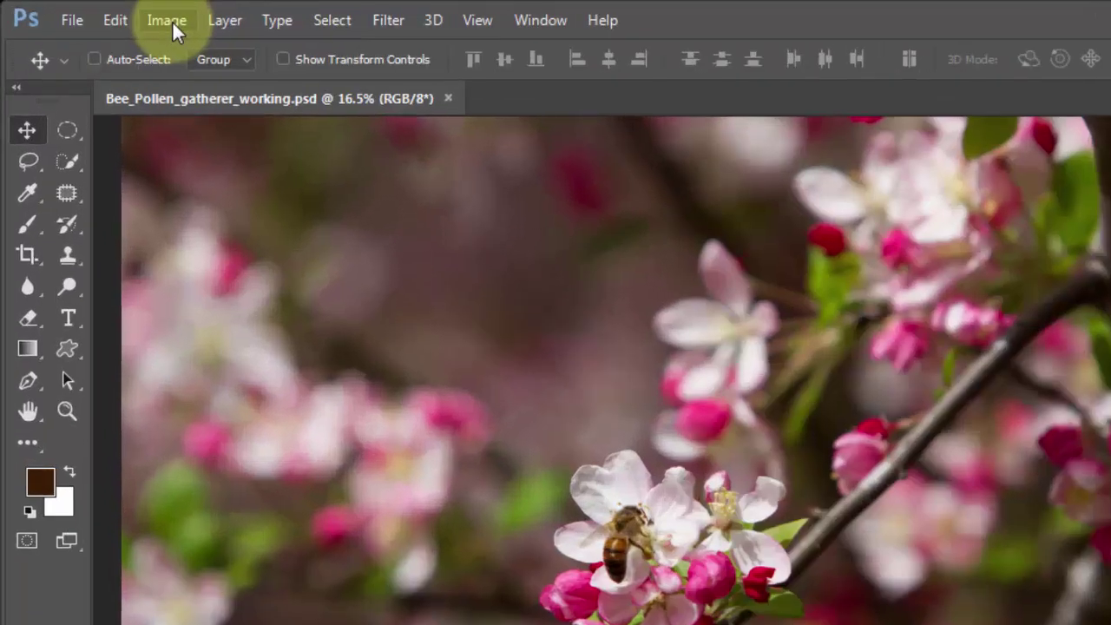
Step: Open the Image Size settings and select Preserve Details (enlargement) as the resampling method
{"action": "left_click", "coordinate": [172, 23]}
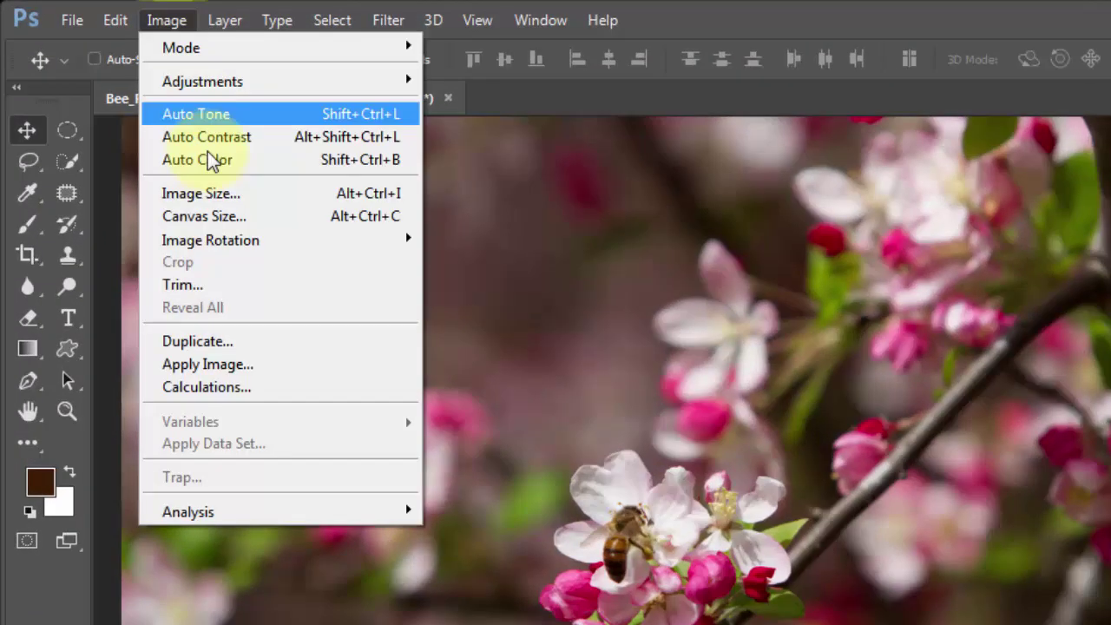
{"action": "left_click", "coordinate": [217, 194]}
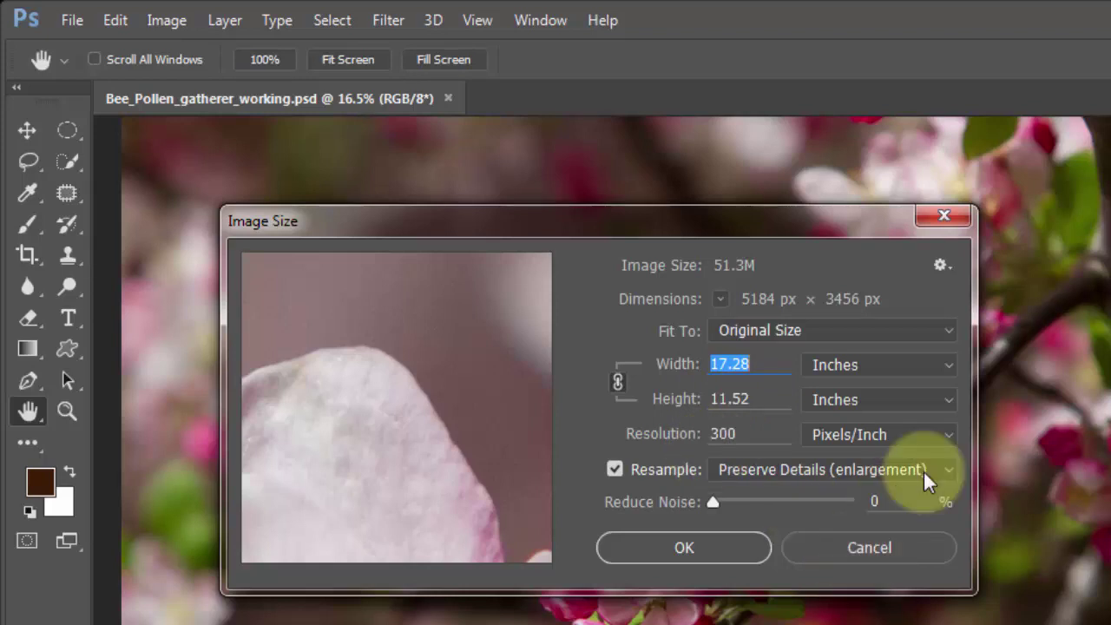
{"action": "left_click", "coordinate": [777, 468]}
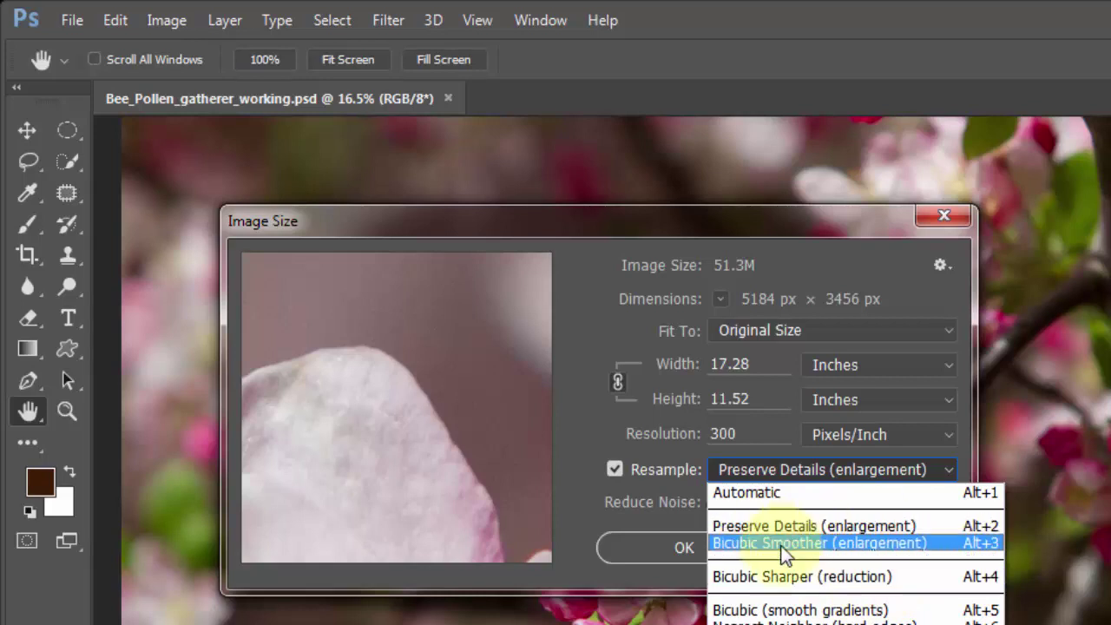
{"action": "left_click", "coordinate": [881, 526]}
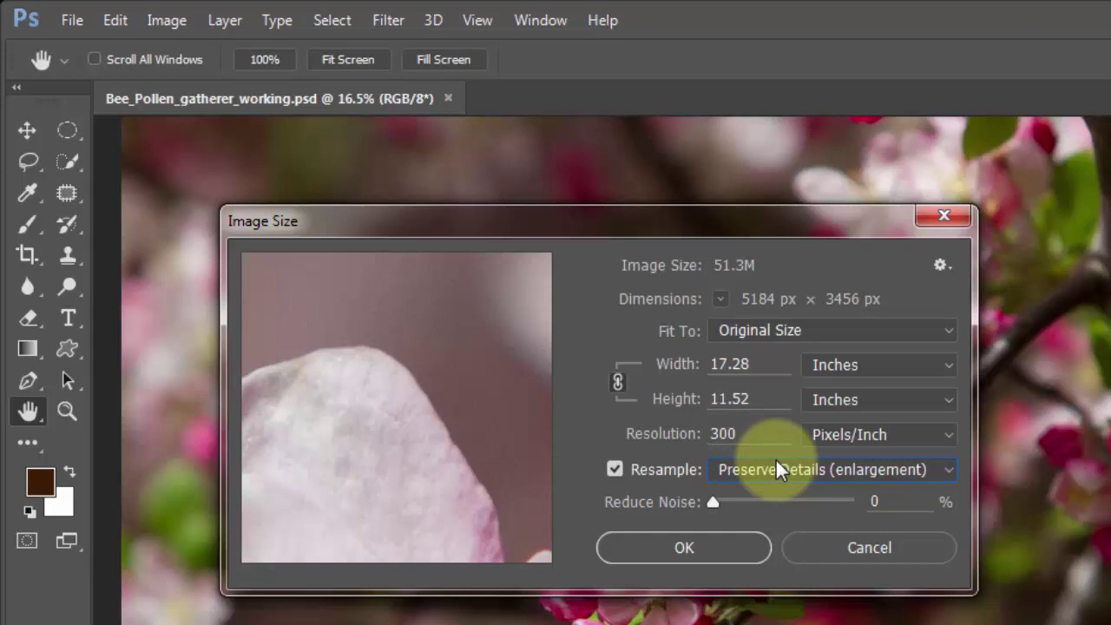
Step: Cancel the Image Size settings without applying any changes
{"action": "left_click_drag", "start_coordinate": [747, 439], "coordinate": [705, 439]}
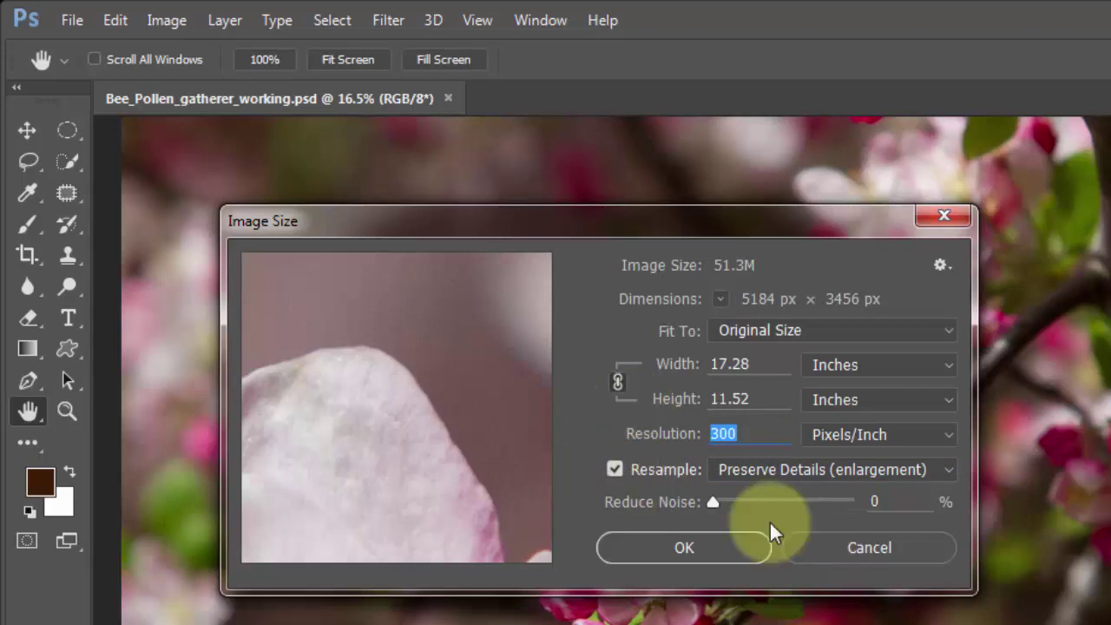
{"action": "left_click", "coordinate": [861, 549]}
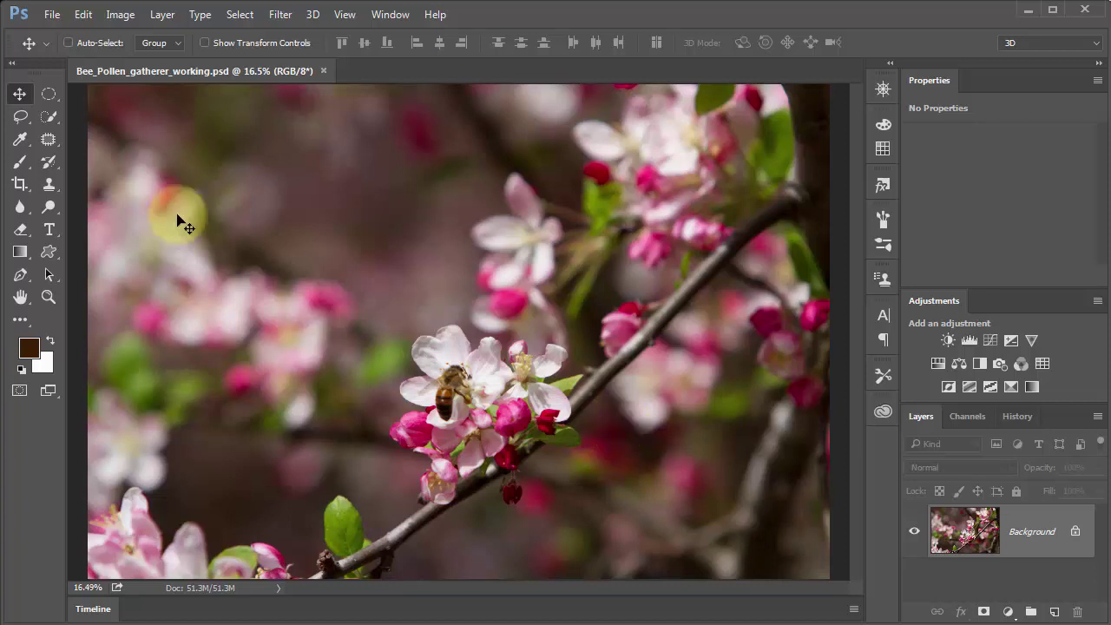
Step: Start a 14 × 11 in crop at 300 px/in and check the Crop tool's overlay options
{"action": "left_click", "coordinate": [21, 186]}
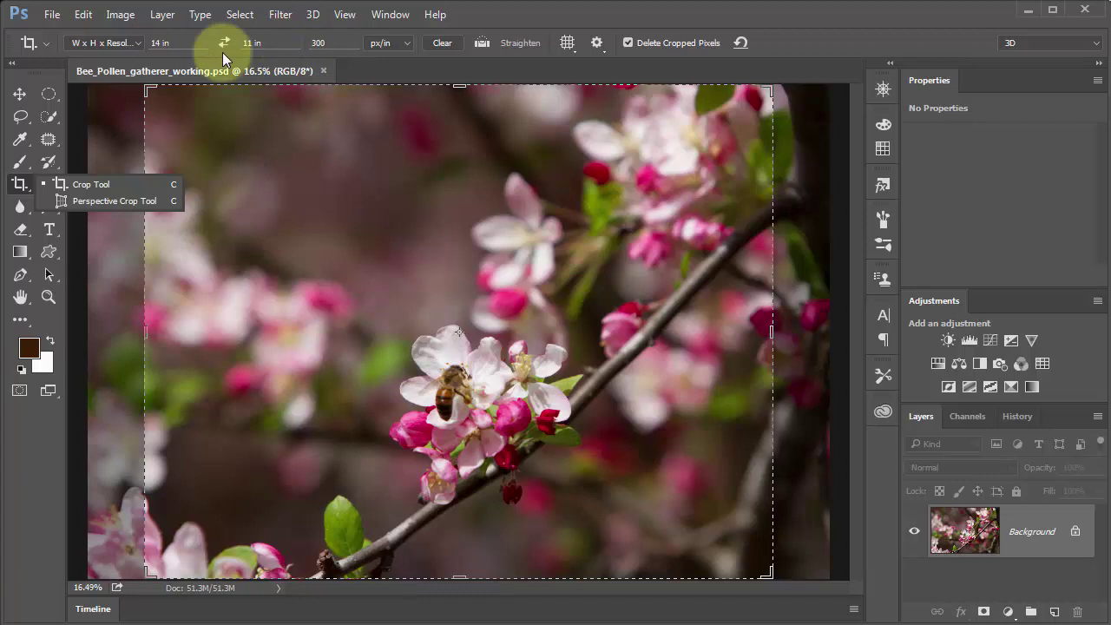
{"action": "left_click", "coordinate": [160, 43]}
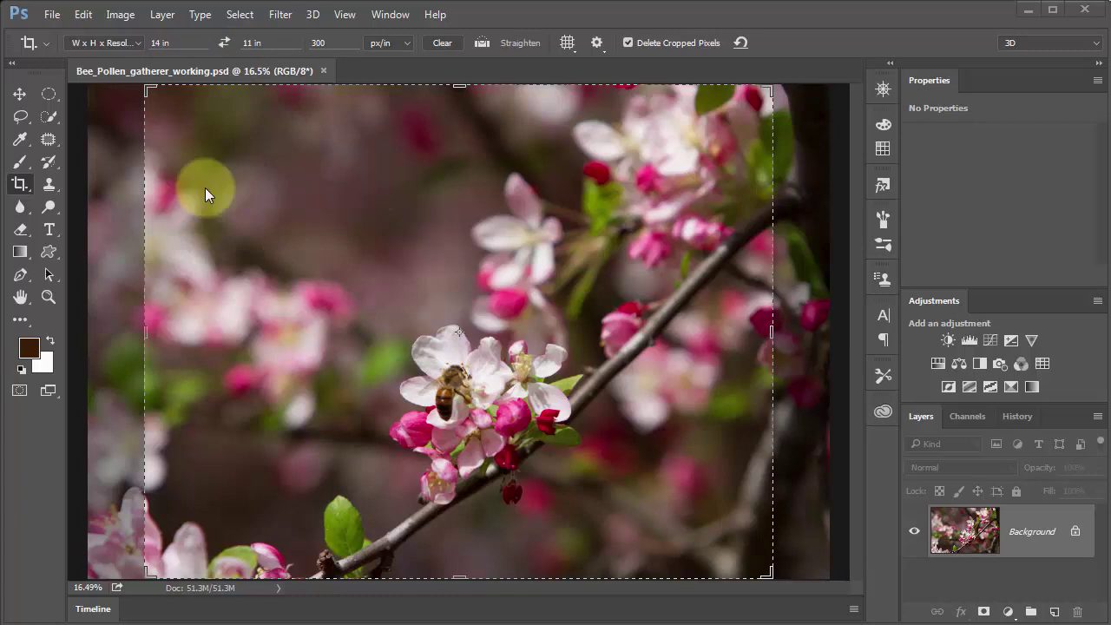
{"action": "left_click", "coordinate": [527, 185]}
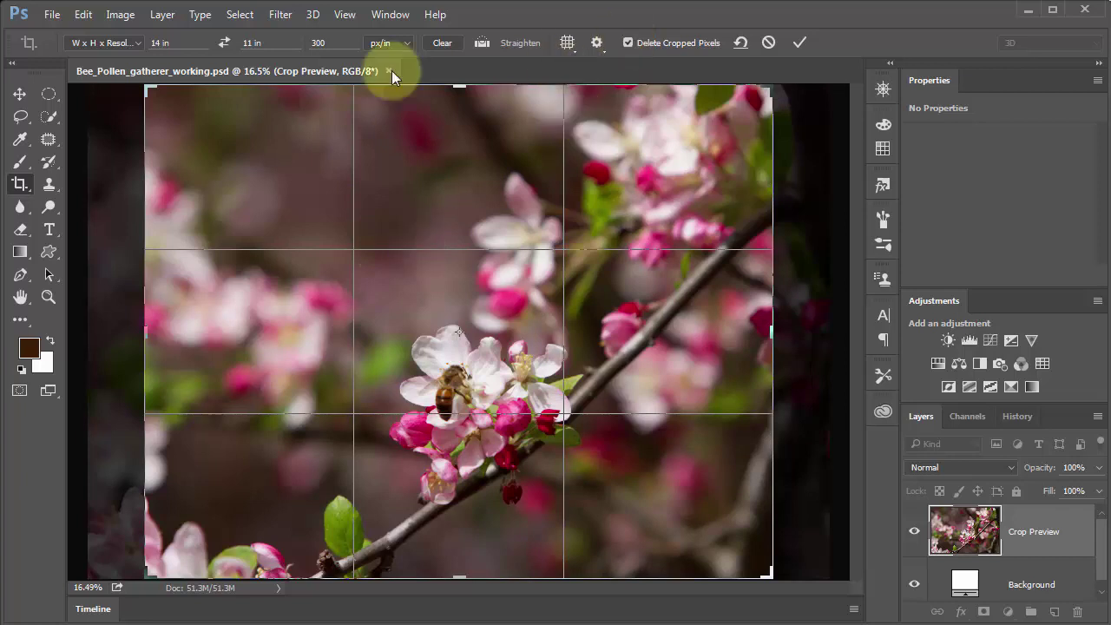
{"action": "left_click", "coordinate": [570, 46]}
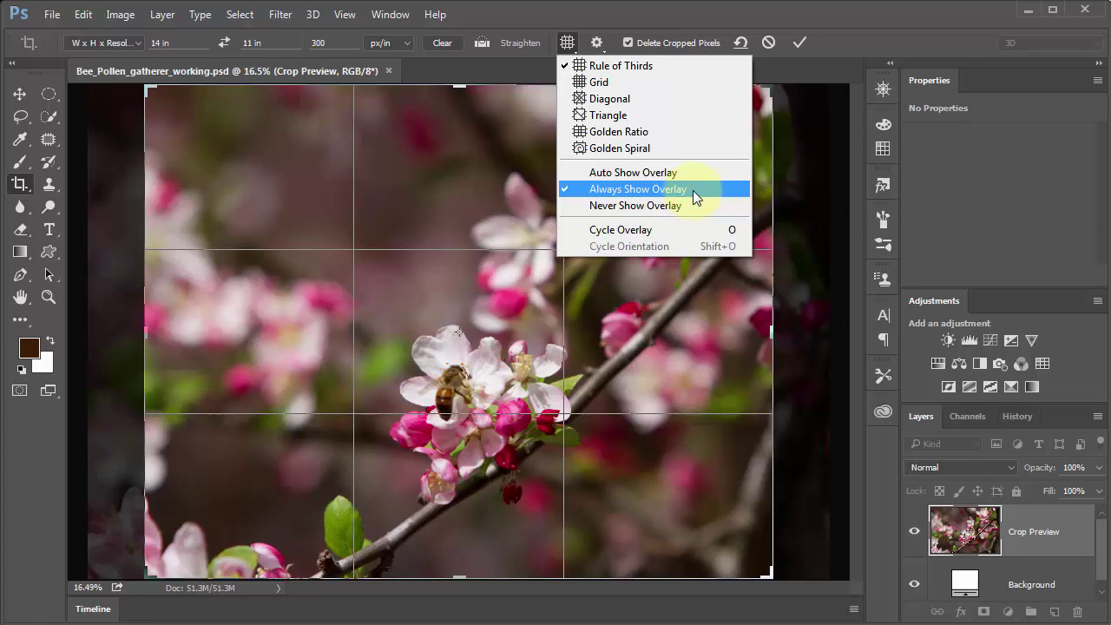
{"action": "left_click", "coordinate": [624, 18]}
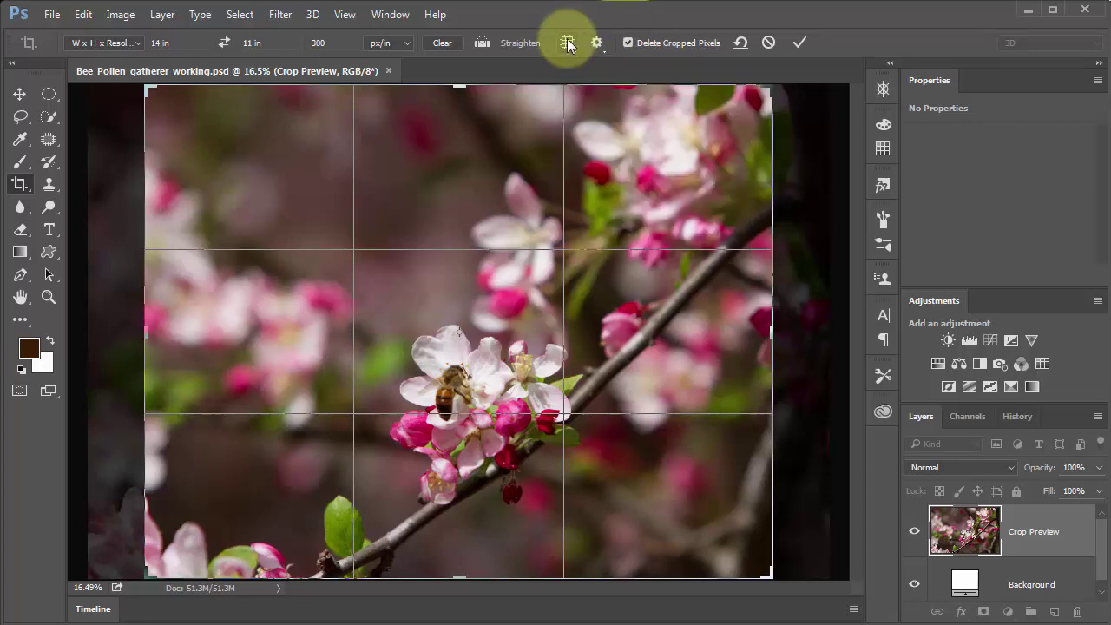
{"action": "left_click", "coordinate": [567, 40]}
{"action": "left_click", "coordinate": [476, 15]}
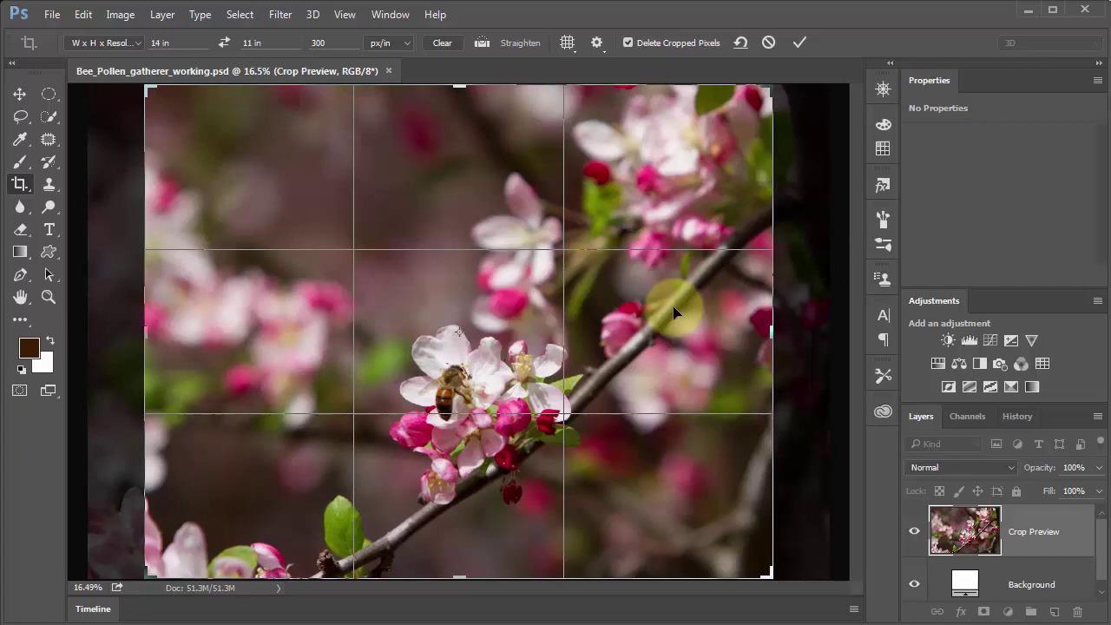
Step: Move and tighten the 14 × 11 in crop so the bee sits near the lower-left thirds intersection, and apply it
{"action": "left_click_drag", "start_coordinate": [509, 298], "coordinate": [468, 297]}
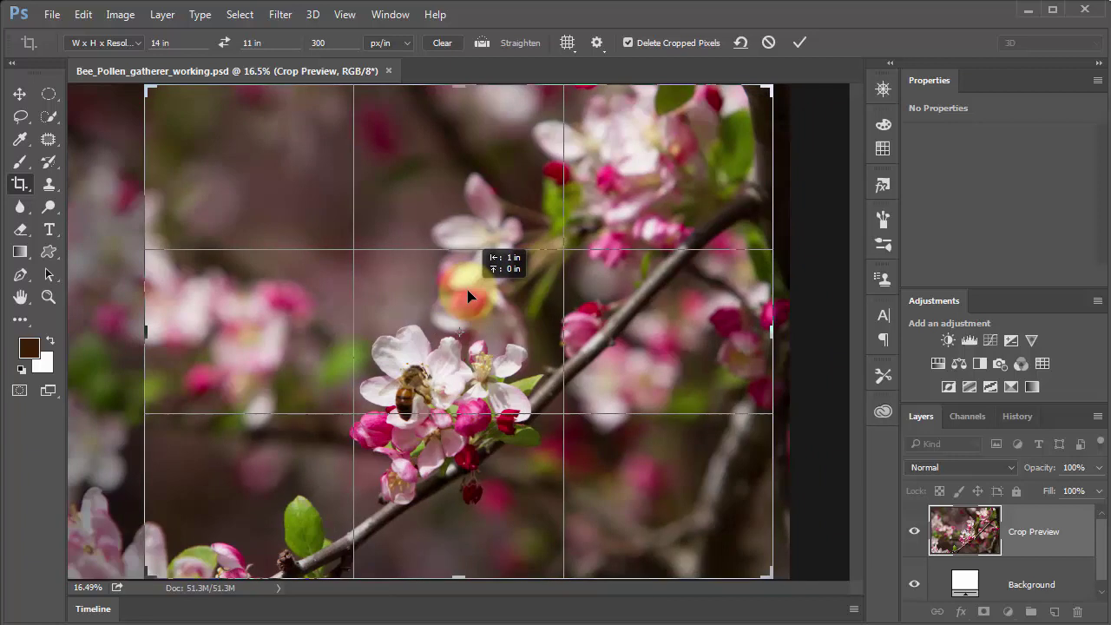
{"action": "left_click_drag", "start_coordinate": [468, 297], "coordinate": [451, 299]}
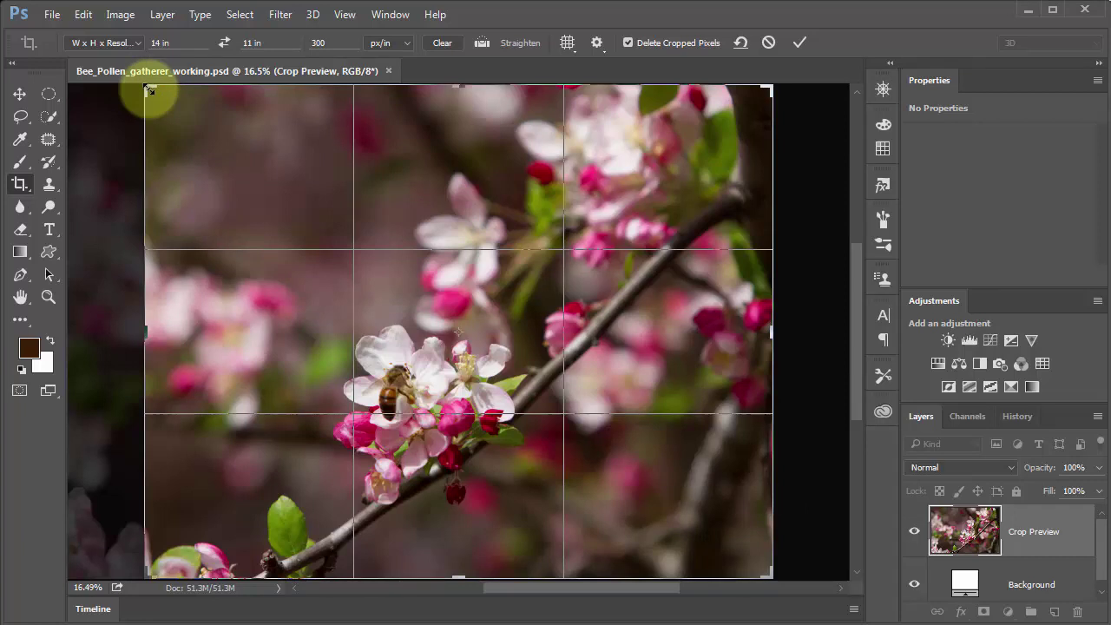
{"action": "left_click_drag", "start_coordinate": [149, 89], "coordinate": [174, 105]}
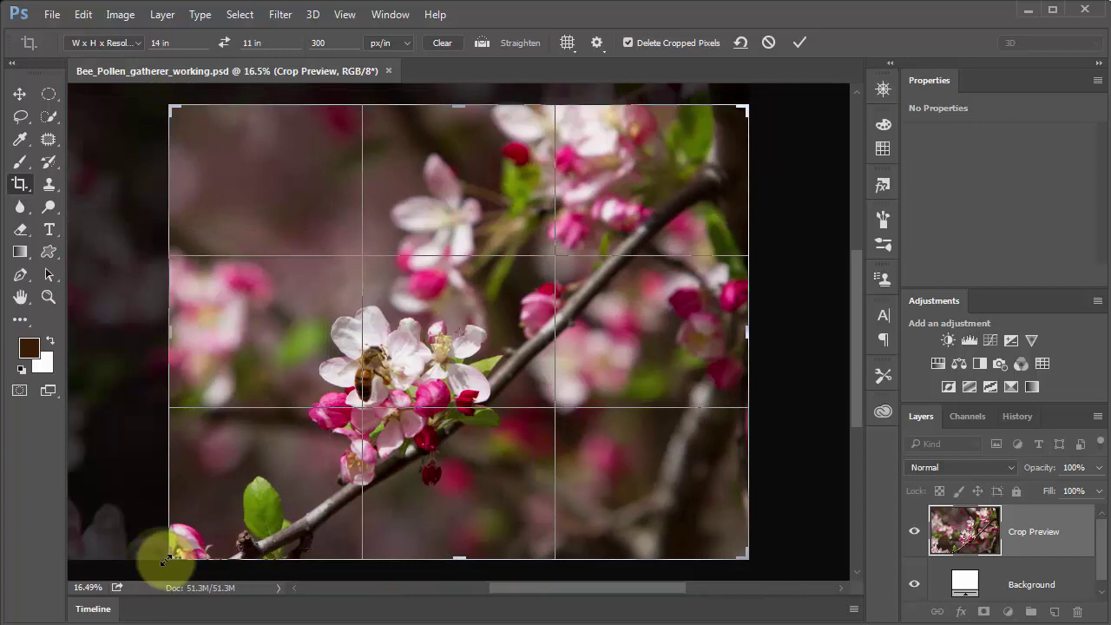
{"action": "left_click_drag", "start_coordinate": [165, 560], "coordinate": [169, 542]}
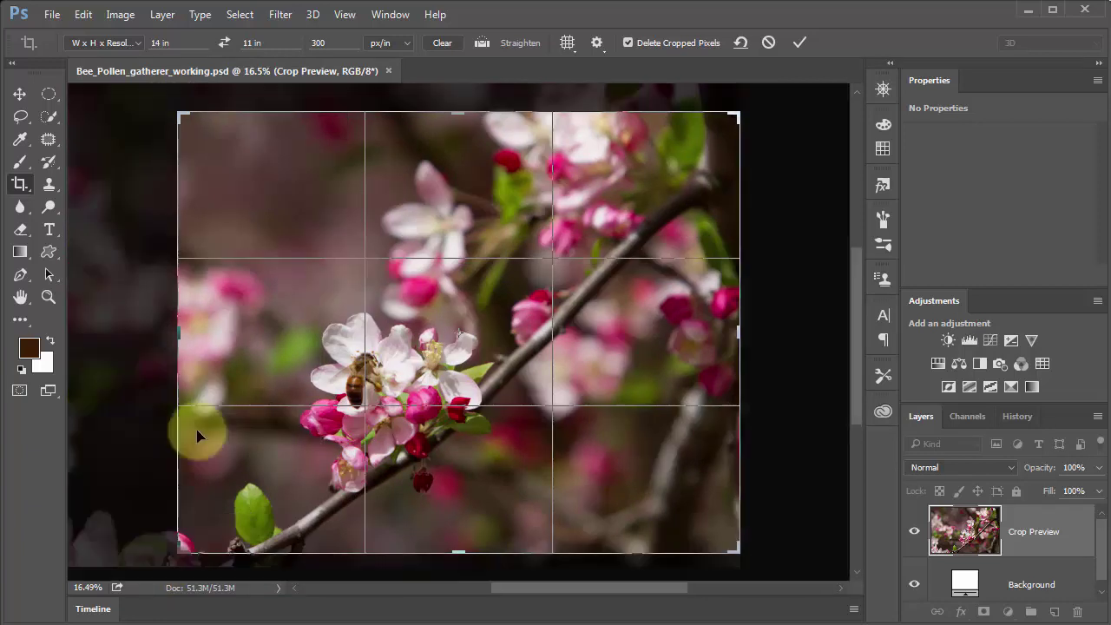
{"action": "left_click_drag", "start_coordinate": [183, 114], "coordinate": [175, 108]}
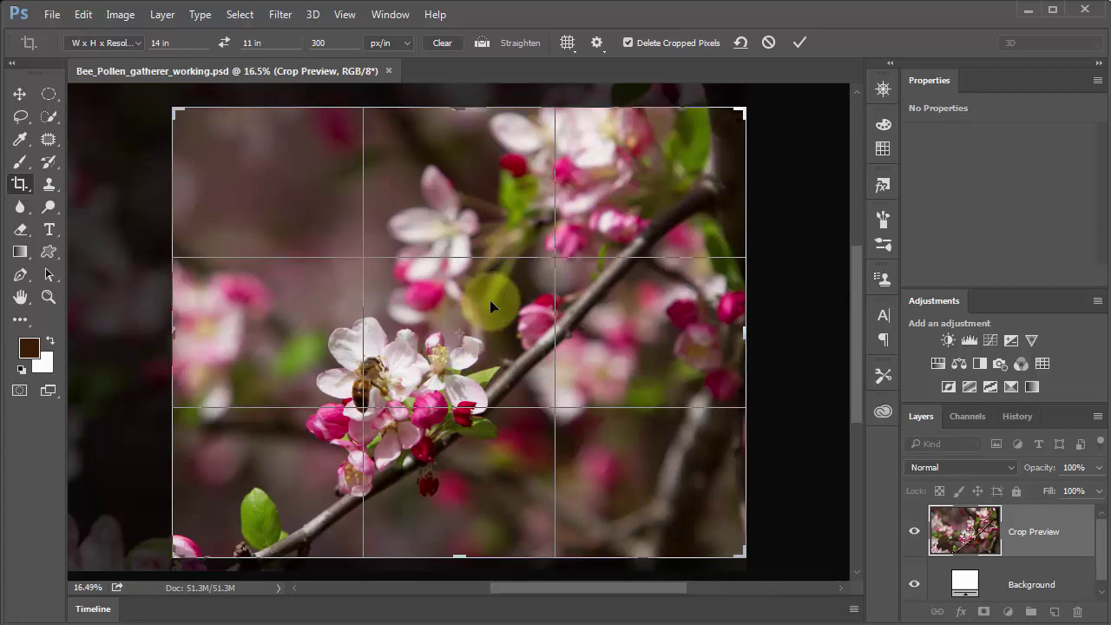
{"action": "left_click_drag", "start_coordinate": [501, 323], "coordinate": [500, 330]}
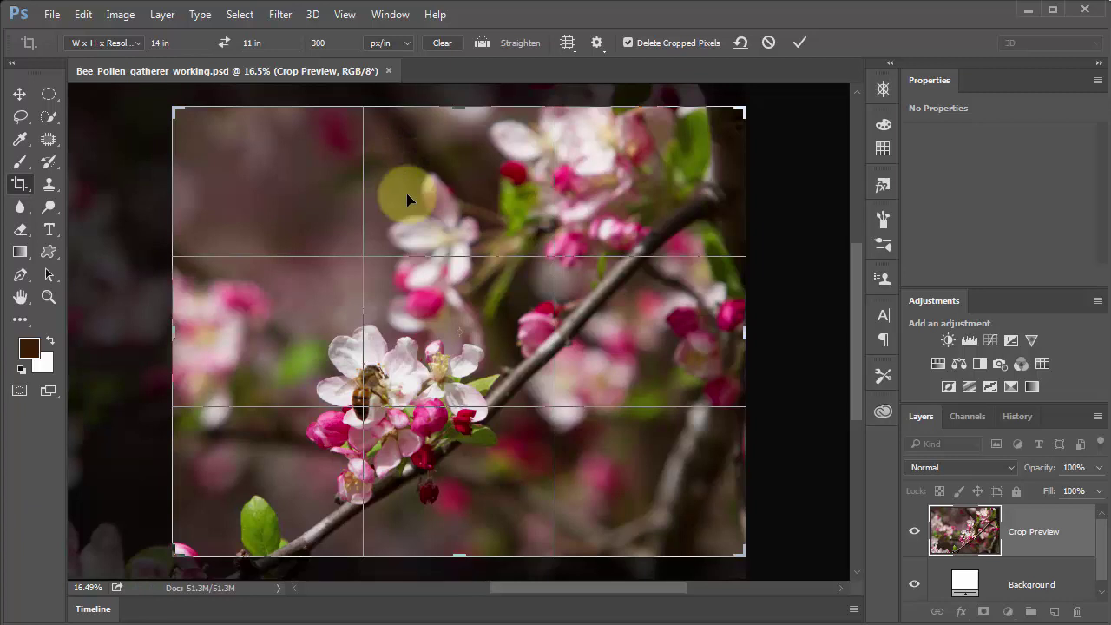
{"action": "key", "text": "Return"}
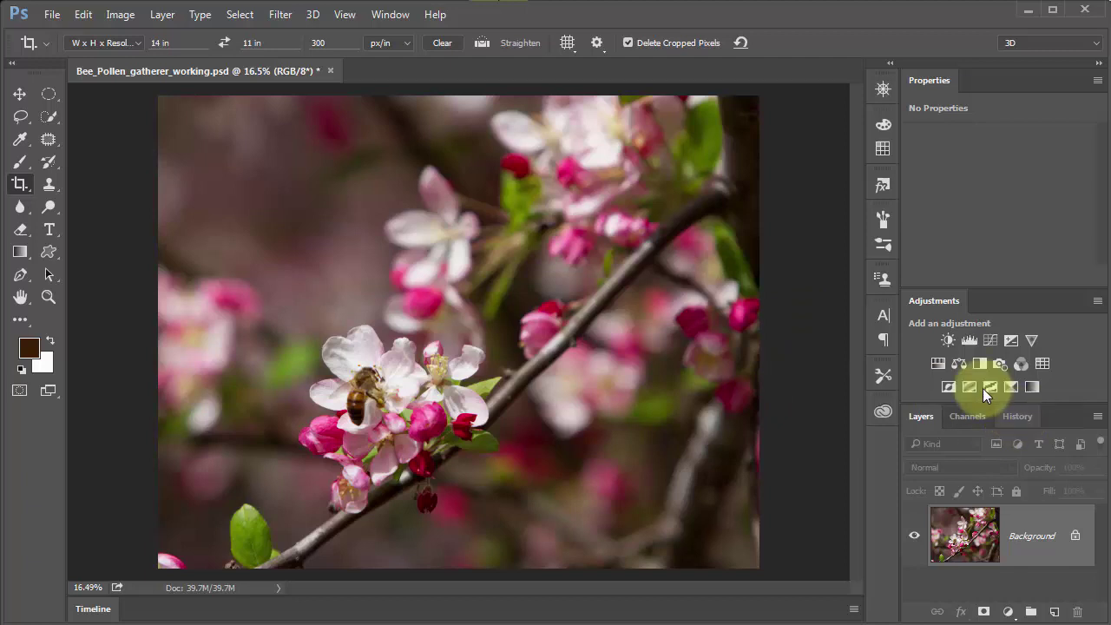
Step: Show the document's History, float it over the photo and dock it back beside Layers and Channels
{"action": "left_click", "coordinate": [387, 15]}
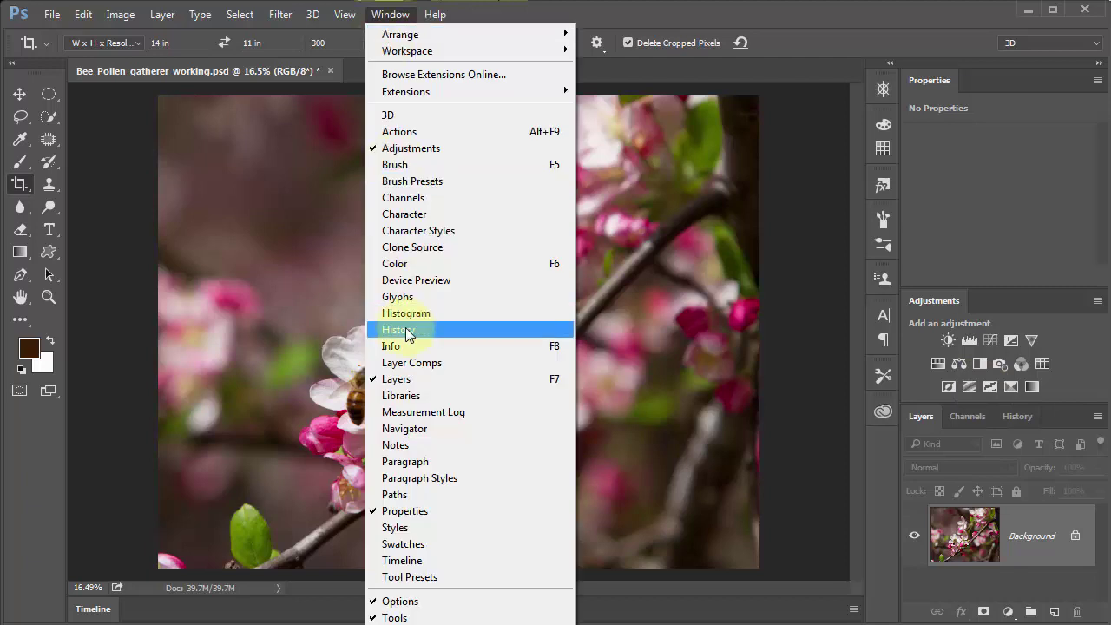
{"action": "left_click", "coordinate": [1020, 419]}
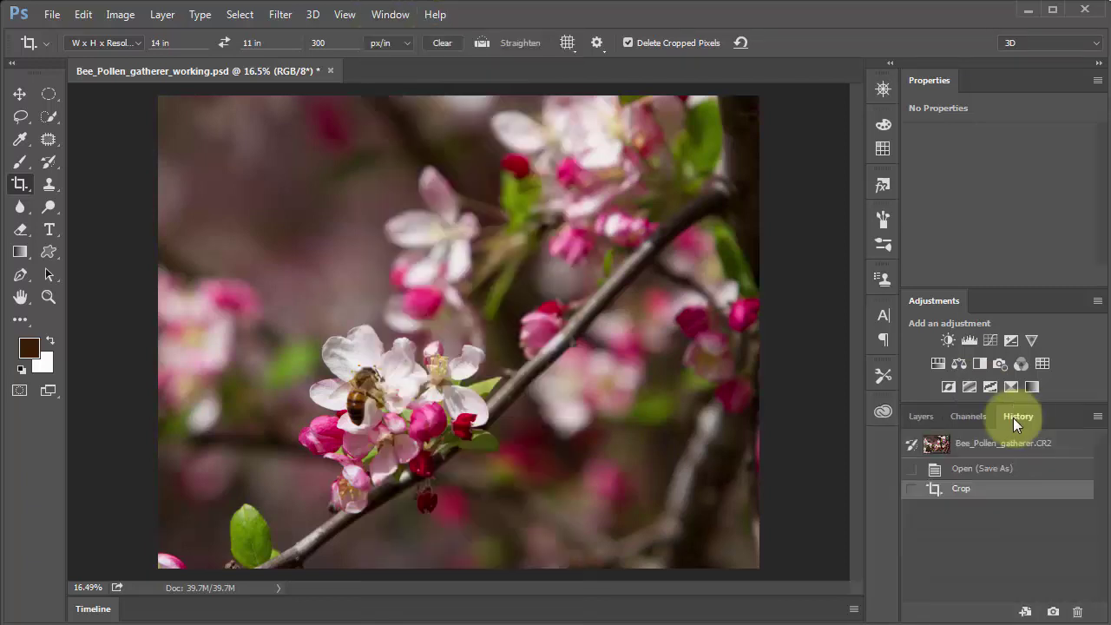
{"action": "left_click_drag", "start_coordinate": [1013, 417], "coordinate": [632, 259]}
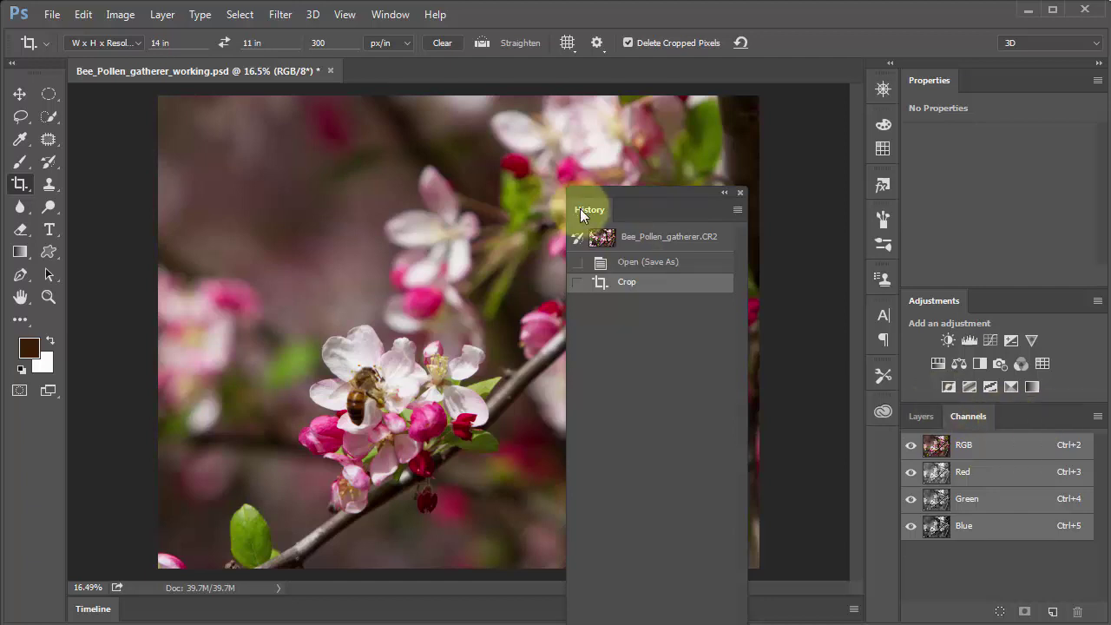
{"action": "left_click_drag", "start_coordinate": [578, 205], "coordinate": [1009, 417]}
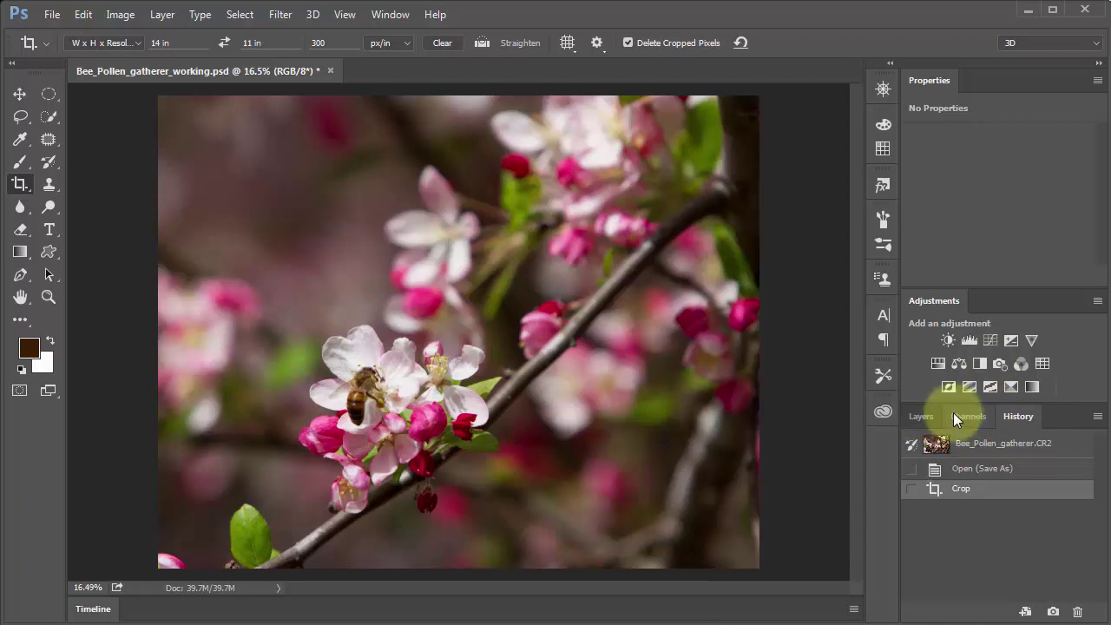
Step: Examine the photo's color channels and its list of history states
{"action": "left_click_drag", "start_coordinate": [953, 408], "coordinate": [729, 335]}
{"action": "left_click_drag", "start_coordinate": [921, 444], "coordinate": [992, 478]}
{"action": "left_click_drag", "start_coordinate": [967, 417], "coordinate": [1062, 466]}
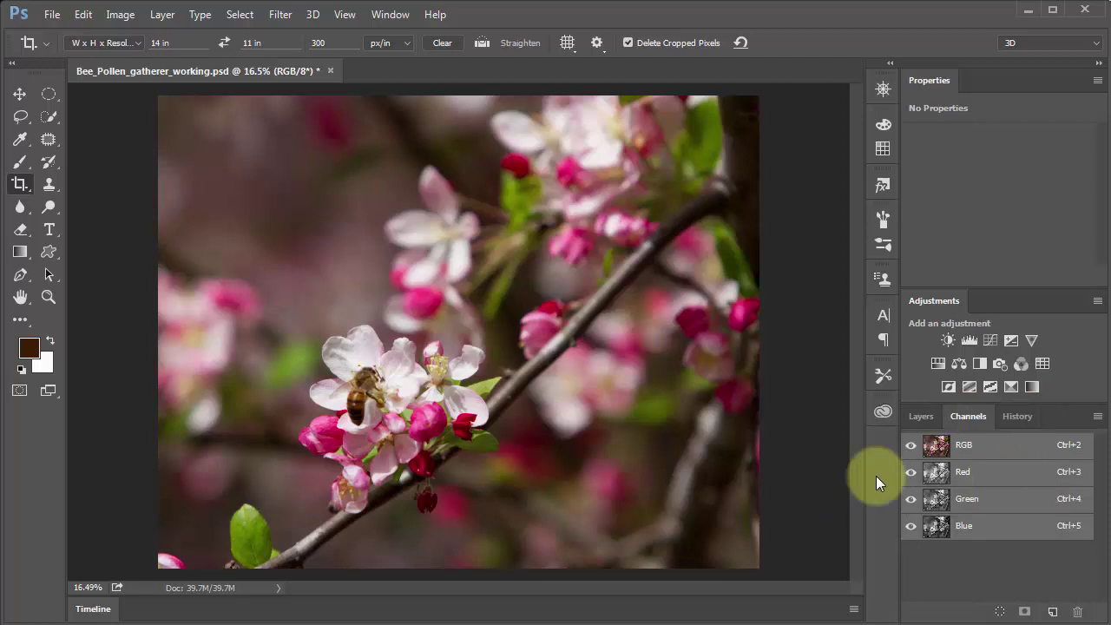
{"action": "left_click", "coordinate": [1021, 417]}
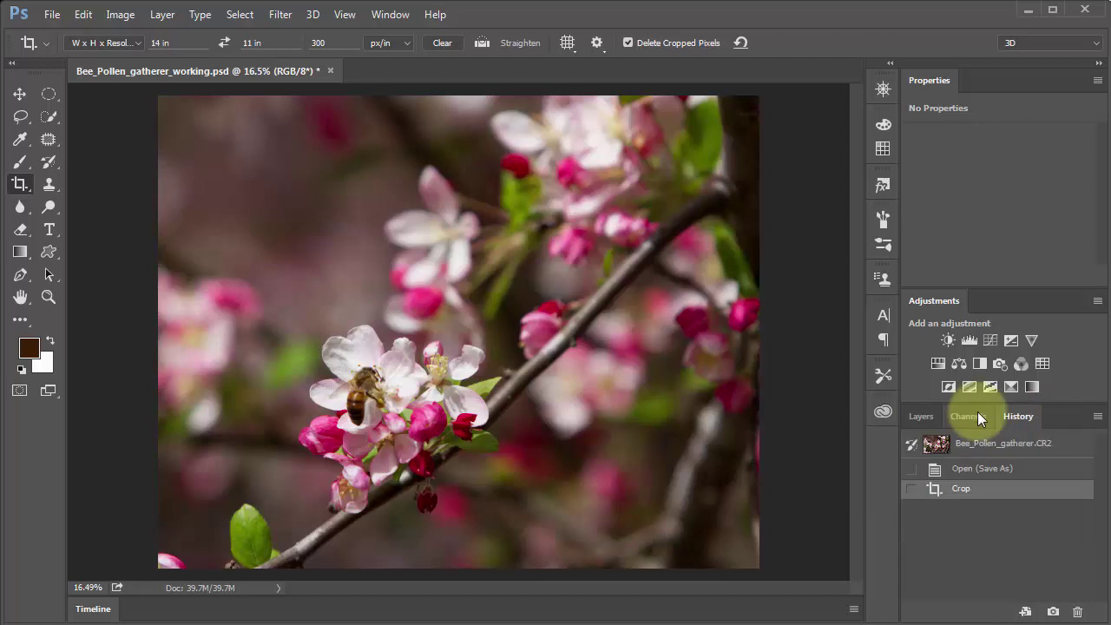
{"action": "left_click", "coordinate": [974, 414]}
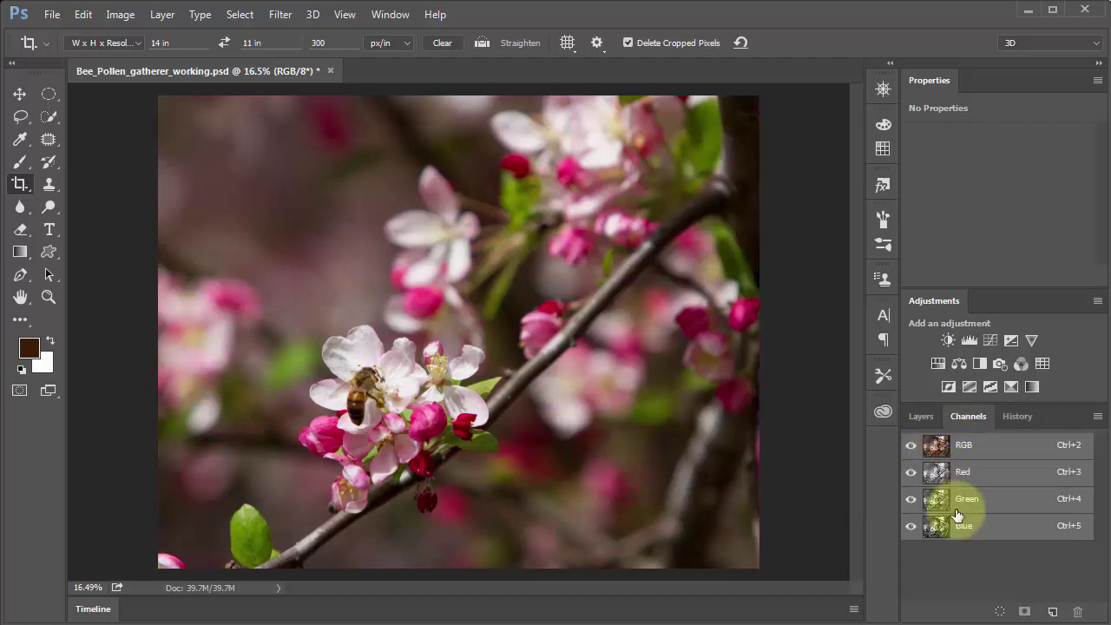
Step: Return the photo to the Open (Save As) history state to undo the crop
{"action": "left_click", "coordinate": [1019, 420]}
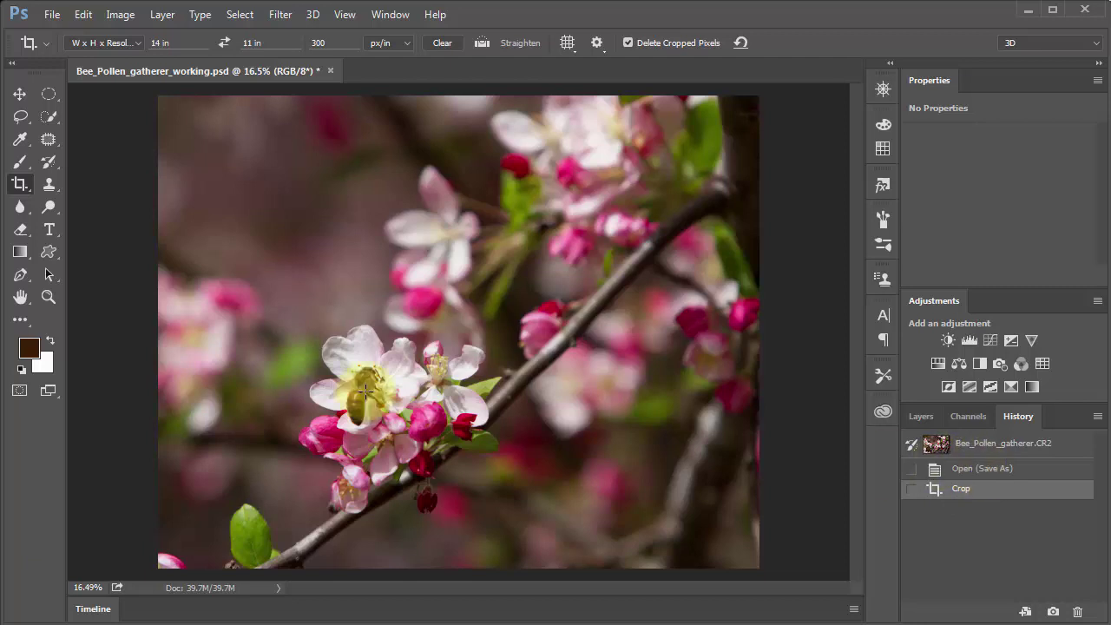
{"action": "left_click", "coordinate": [969, 472]}
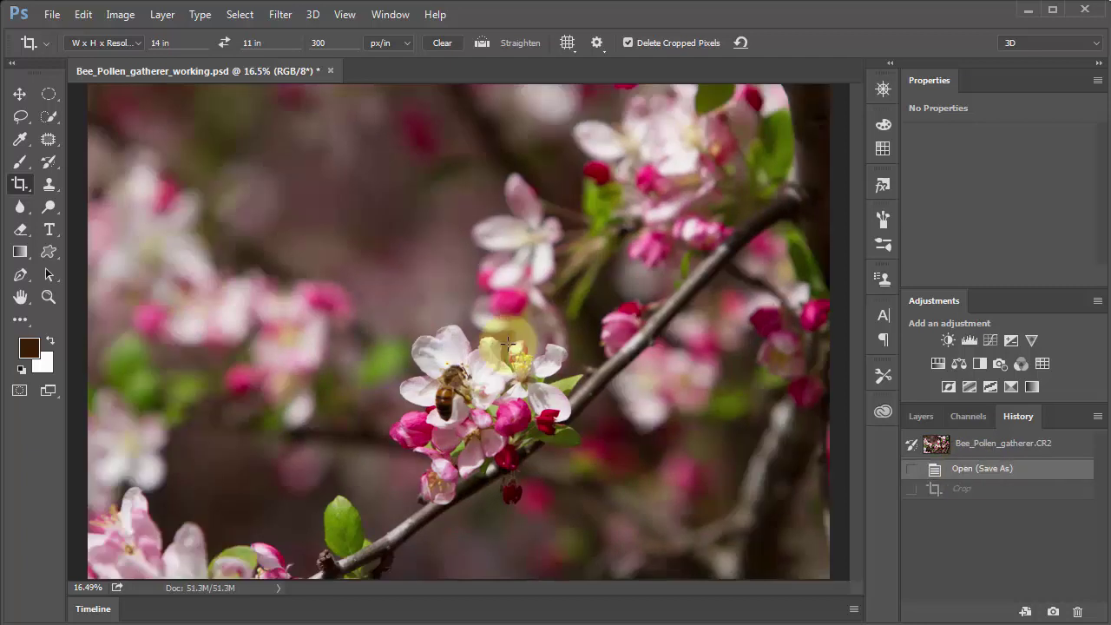
{"action": "left_click", "coordinate": [970, 490]}
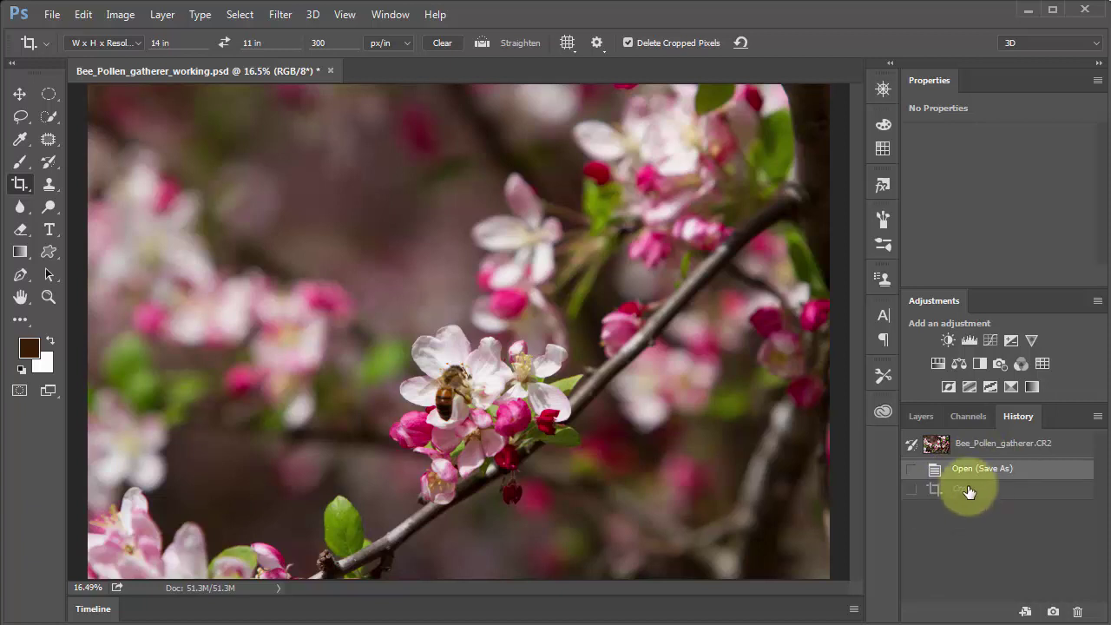
Step: Start a new 14 × 11 in crop at 300 px/in and shift the photo so the bee nears the left thirds line
{"action": "left_click", "coordinate": [20, 182]}
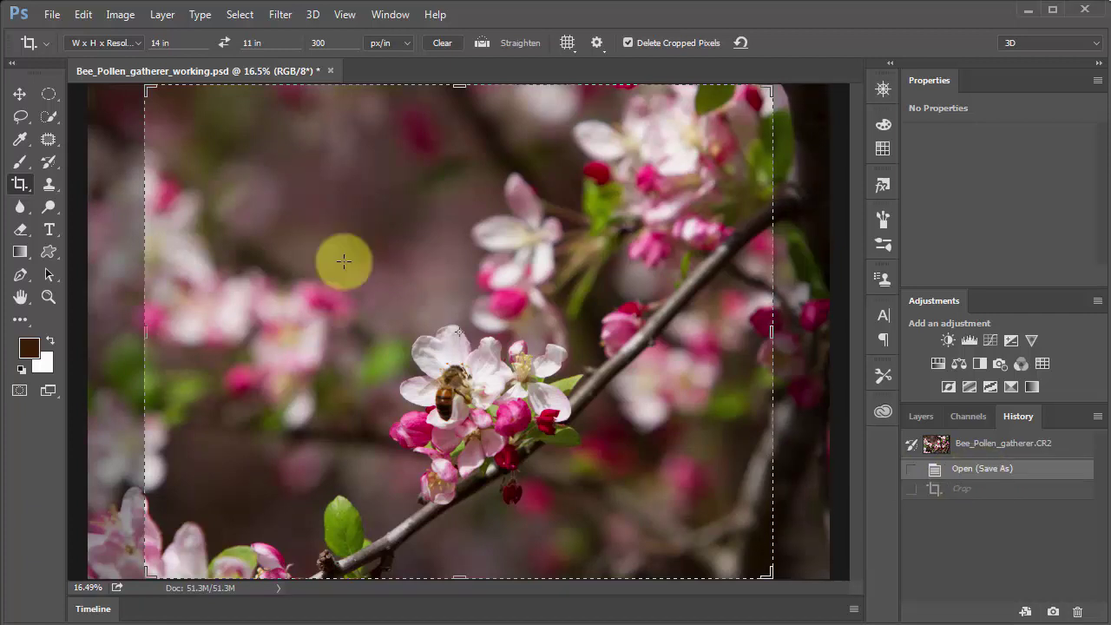
{"action": "left_click", "coordinate": [21, 186]}
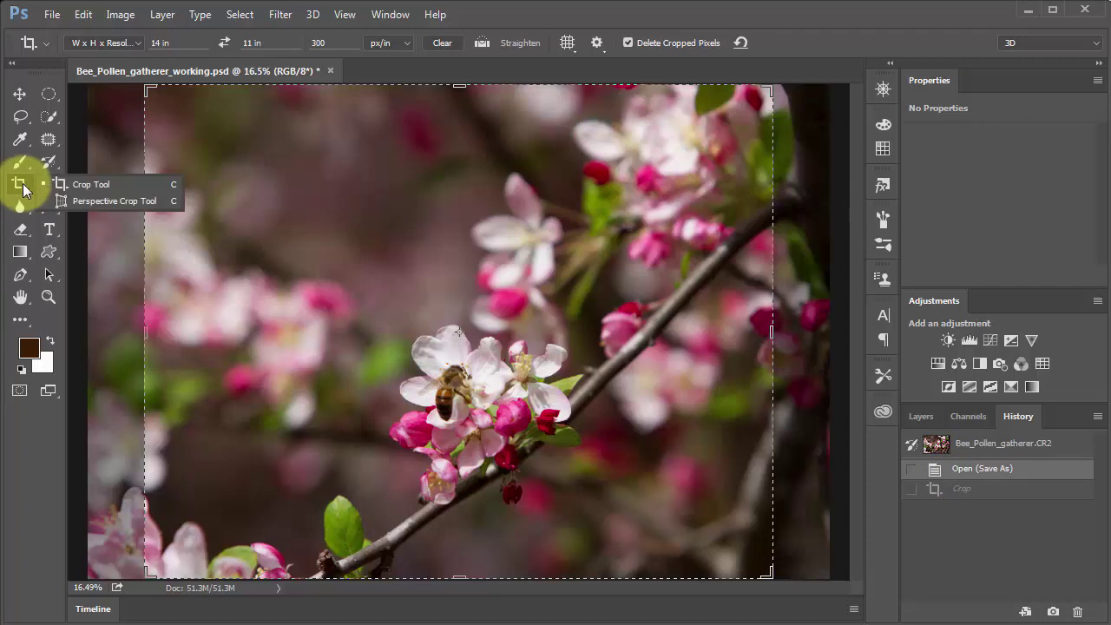
{"action": "left_click", "coordinate": [21, 184]}
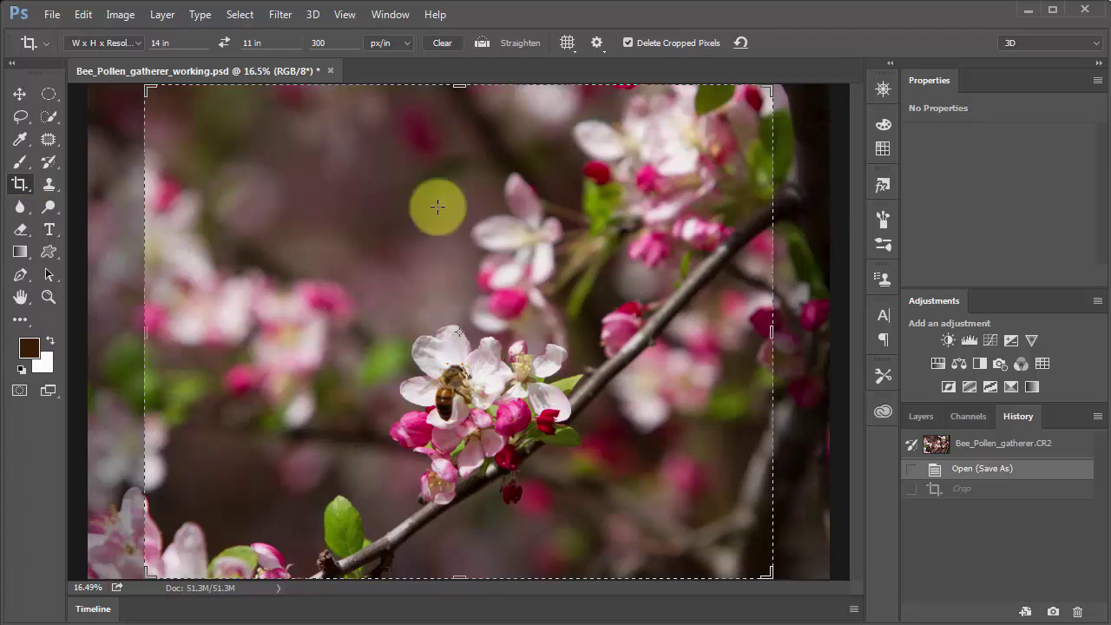
{"action": "left_click", "coordinate": [461, 260]}
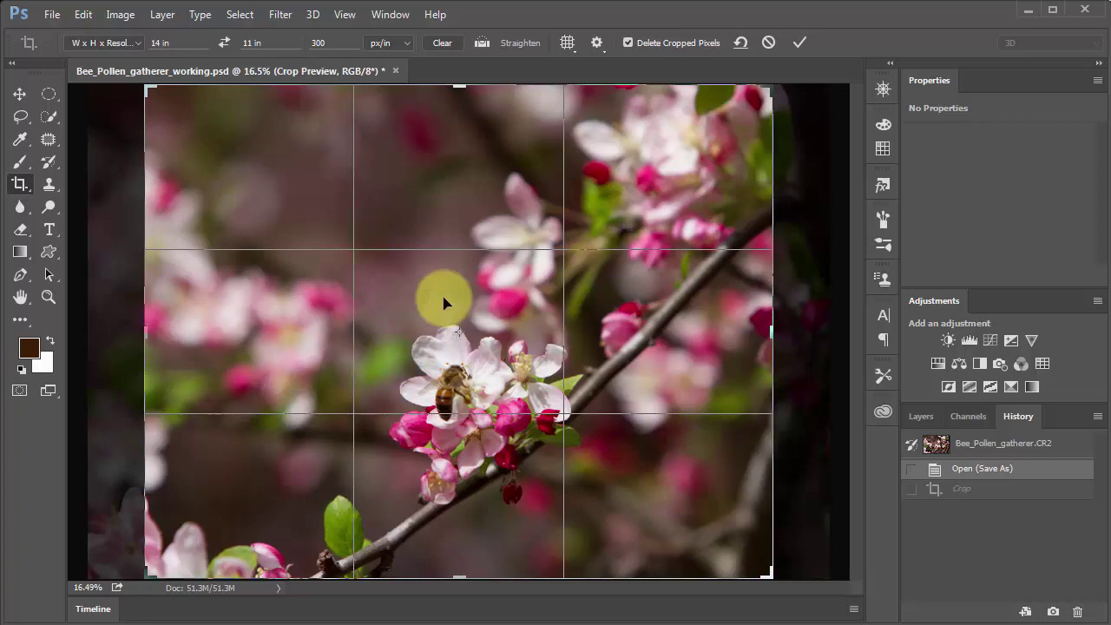
{"action": "left_click_drag", "start_coordinate": [464, 303], "coordinate": [412, 304]}
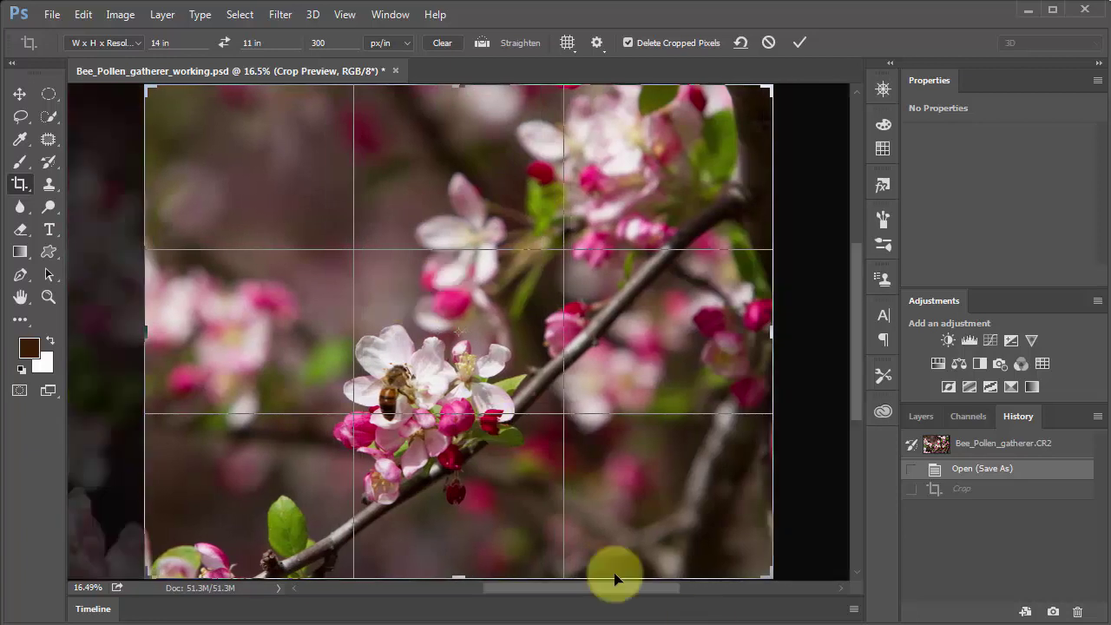
Step: Apply a tighter crop that excludes the petals at the photo's lower left, and undo it through the Open (Save As) history state
{"action": "left_click_drag", "start_coordinate": [148, 577], "coordinate": [170, 569]}
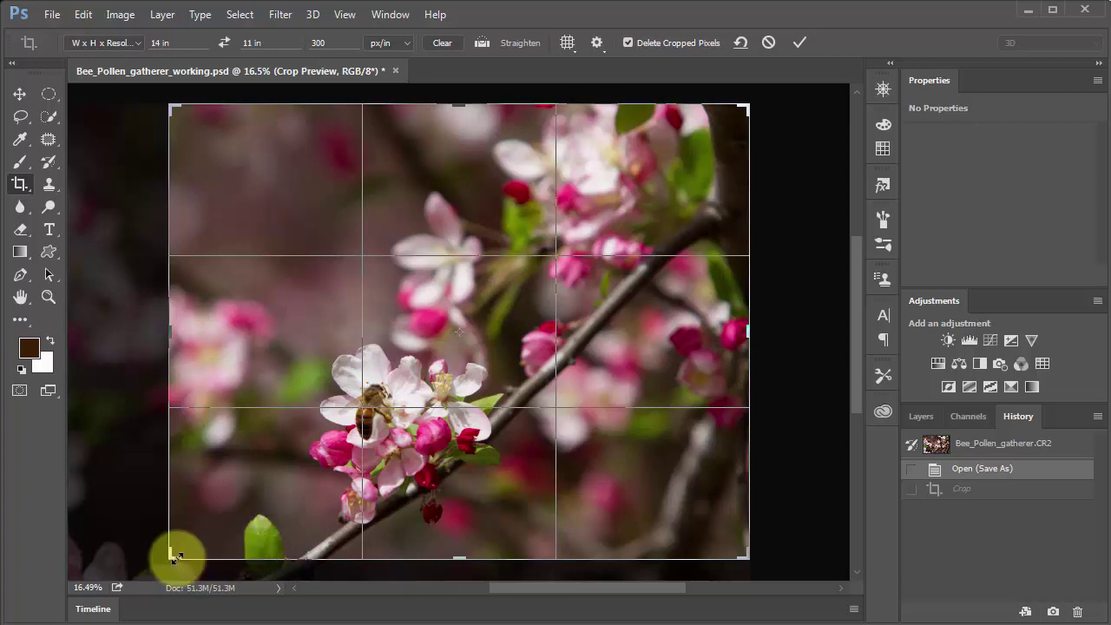
{"action": "left_click_drag", "start_coordinate": [173, 563], "coordinate": [178, 563]}
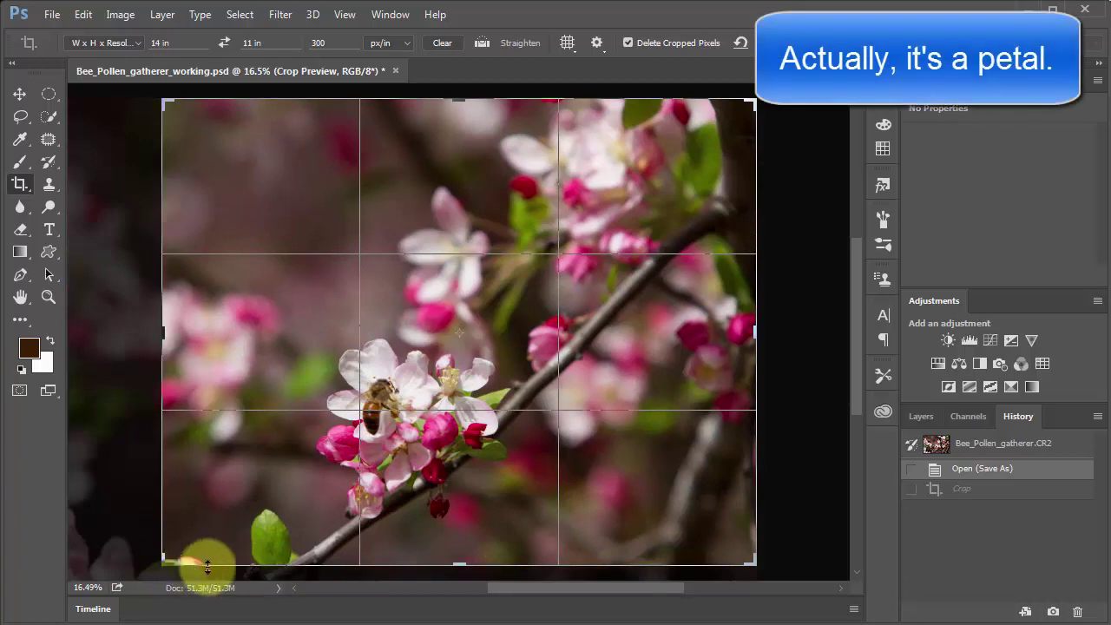
{"action": "left_click_drag", "start_coordinate": [165, 564], "coordinate": [175, 559]}
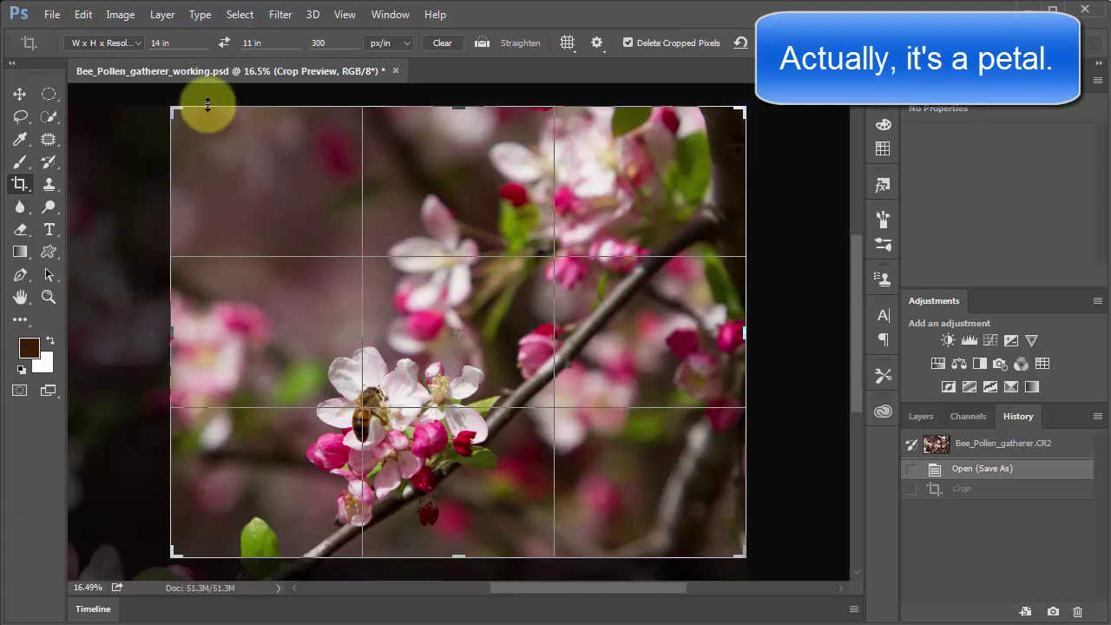
{"action": "left_click_drag", "start_coordinate": [184, 118], "coordinate": [182, 120]}
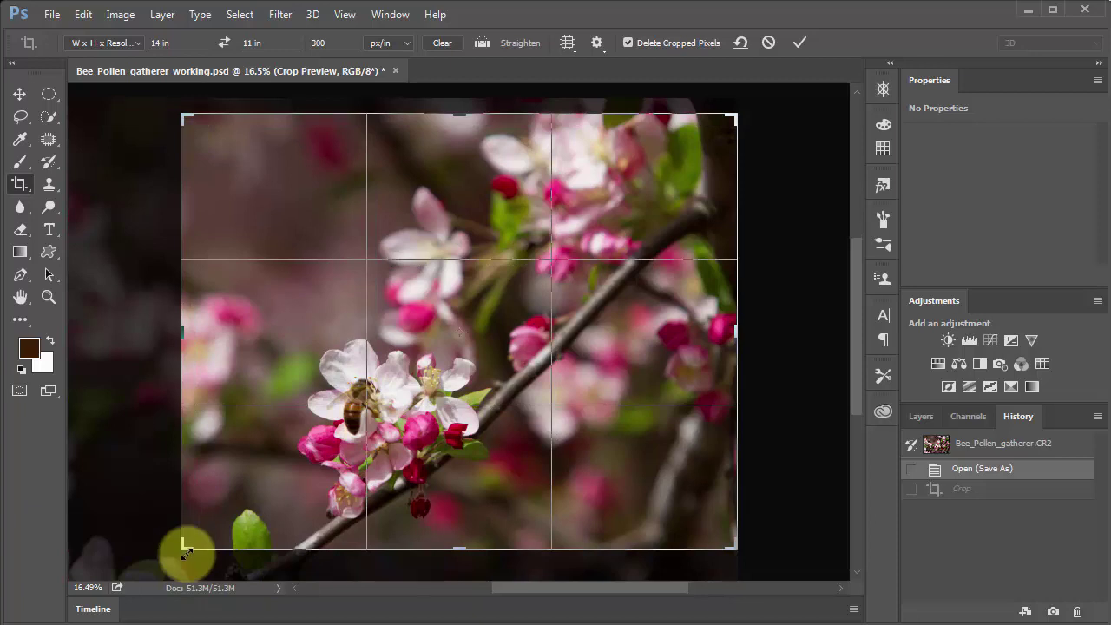
{"action": "mouse_move", "coordinate": [188, 548]}
{"action": "left_mouse_down"}
{"action": "mouse_move", "coordinate": [197, 543]}
{"action": "mouse_move", "coordinate": [184, 557]}
{"action": "mouse_move", "coordinate": [186, 546]}
{"action": "left_mouse_up"}
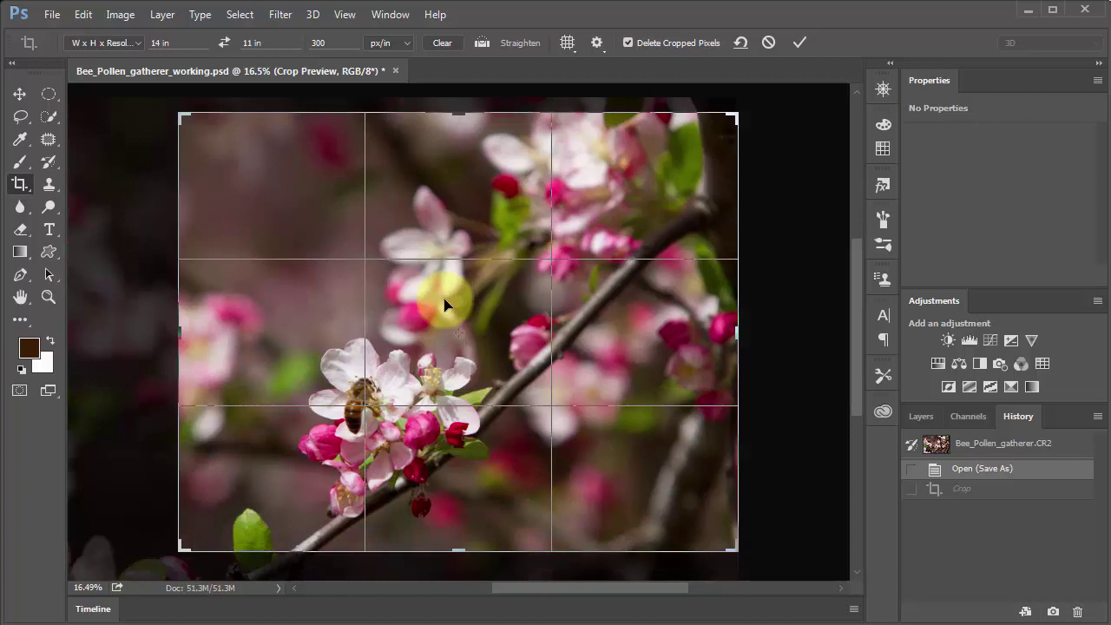
{"action": "key", "text": "Return"}
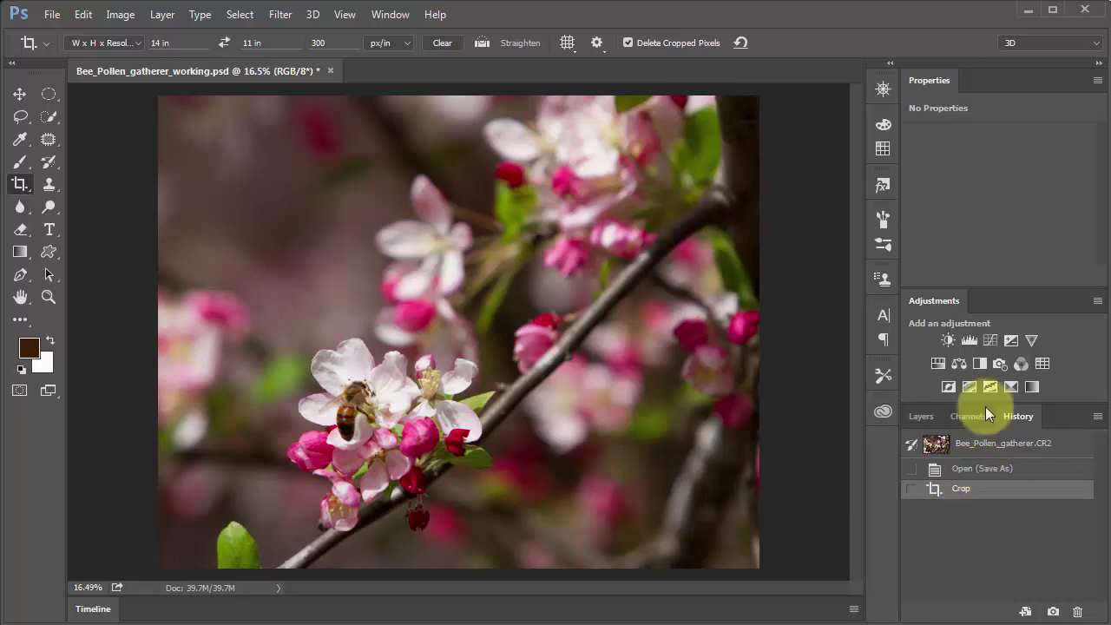
{"action": "left_click", "coordinate": [966, 469]}
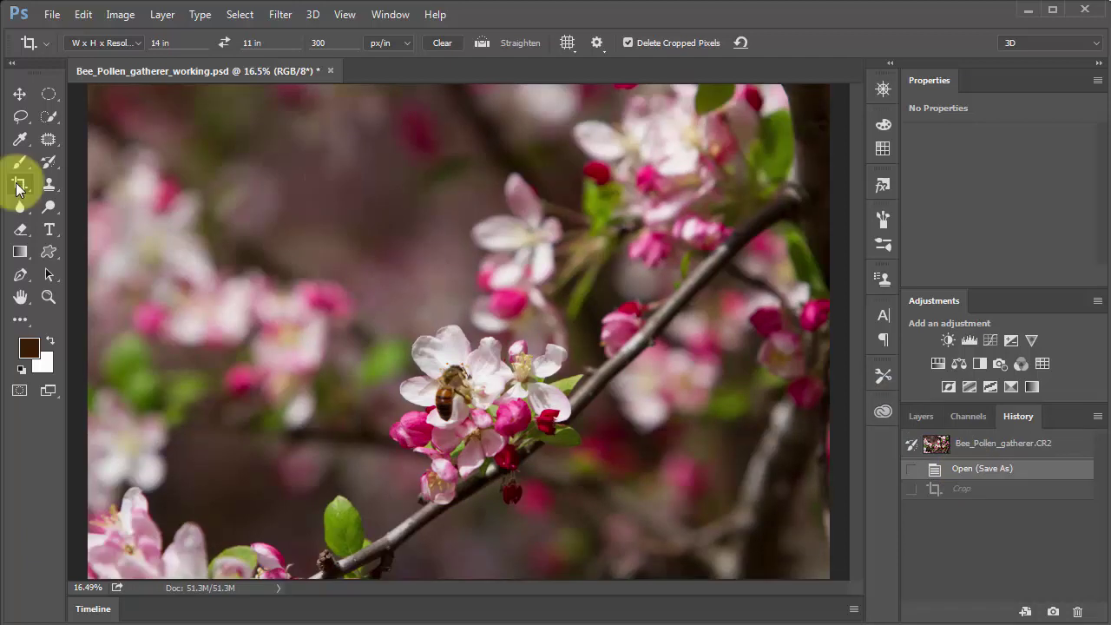
Step: Crop the photo tightly at 14 × 11 in with the bee near the lower-left thirds intersection, and compare the Open (Save As) and Crop states
{"action": "left_click", "coordinate": [412, 186]}
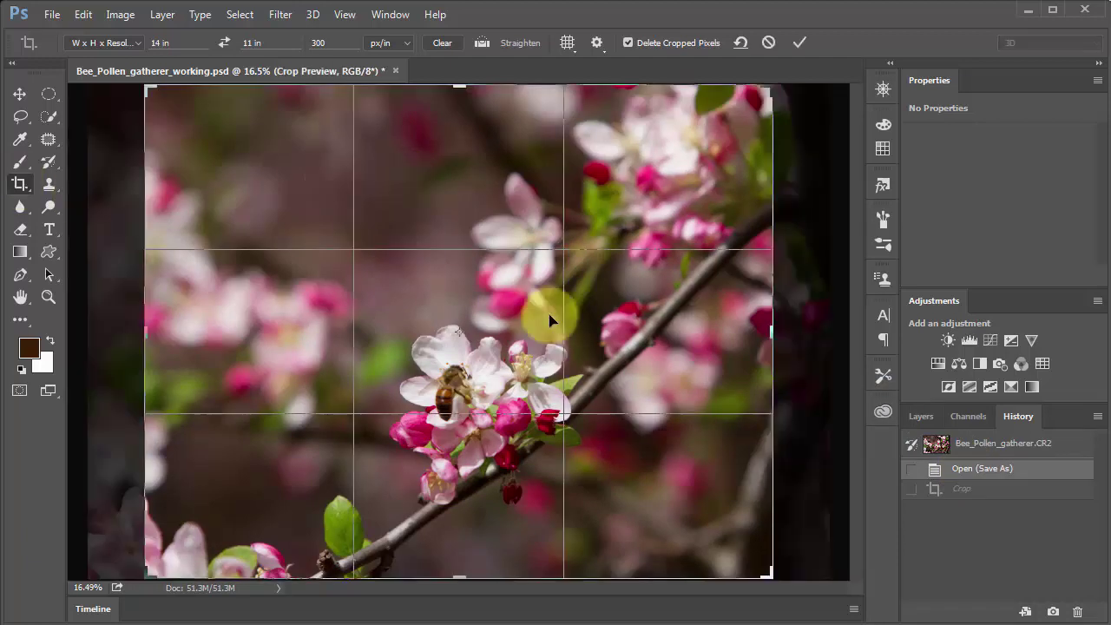
{"action": "left_click_drag", "start_coordinate": [457, 309], "coordinate": [452, 314]}
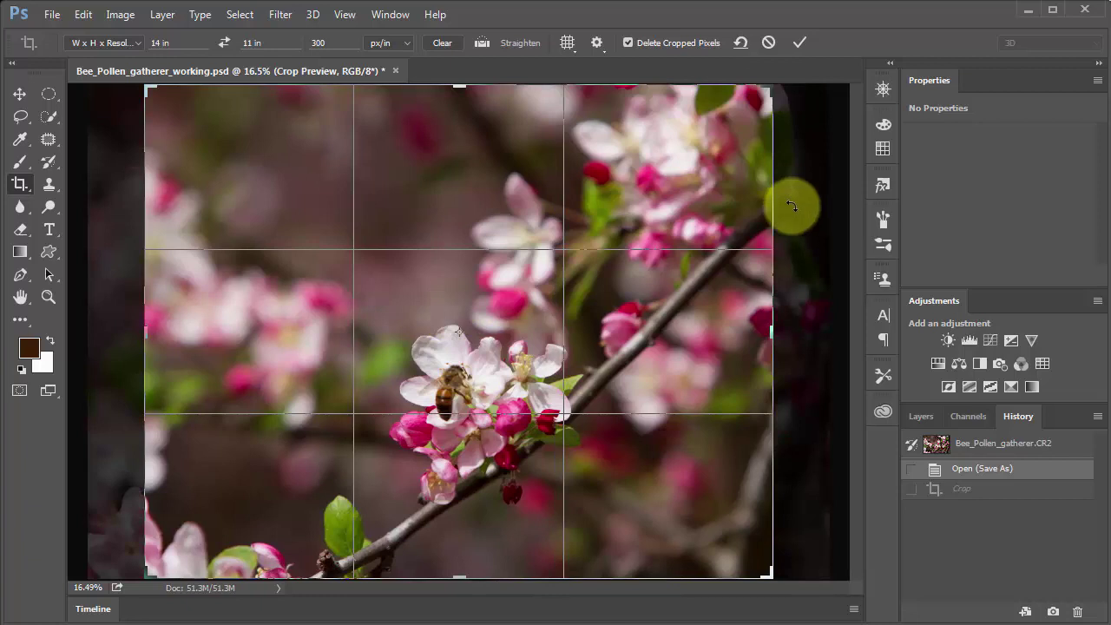
{"action": "left_click_drag", "start_coordinate": [148, 571], "coordinate": [186, 544]}
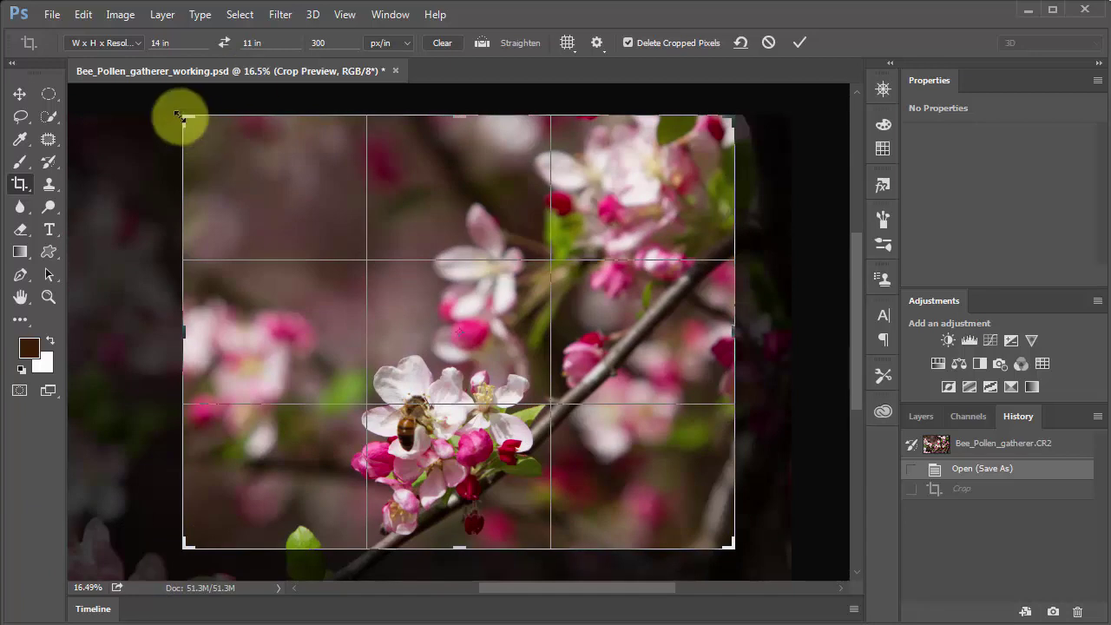
{"action": "left_click_drag", "start_coordinate": [185, 117], "coordinate": [238, 173]}
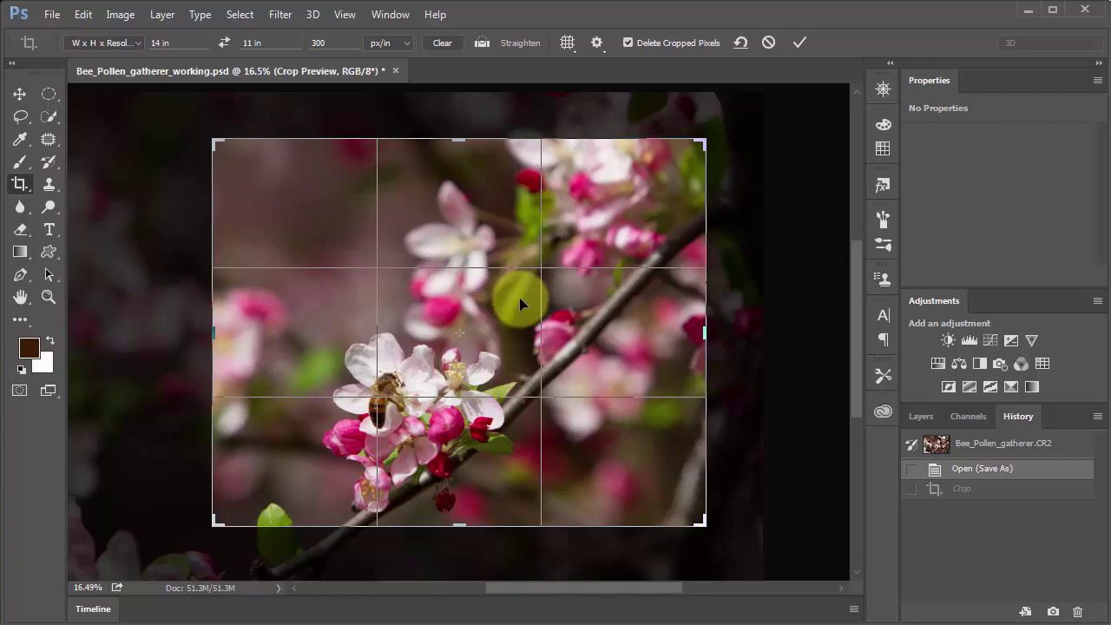
{"action": "key", "text": "Return"}
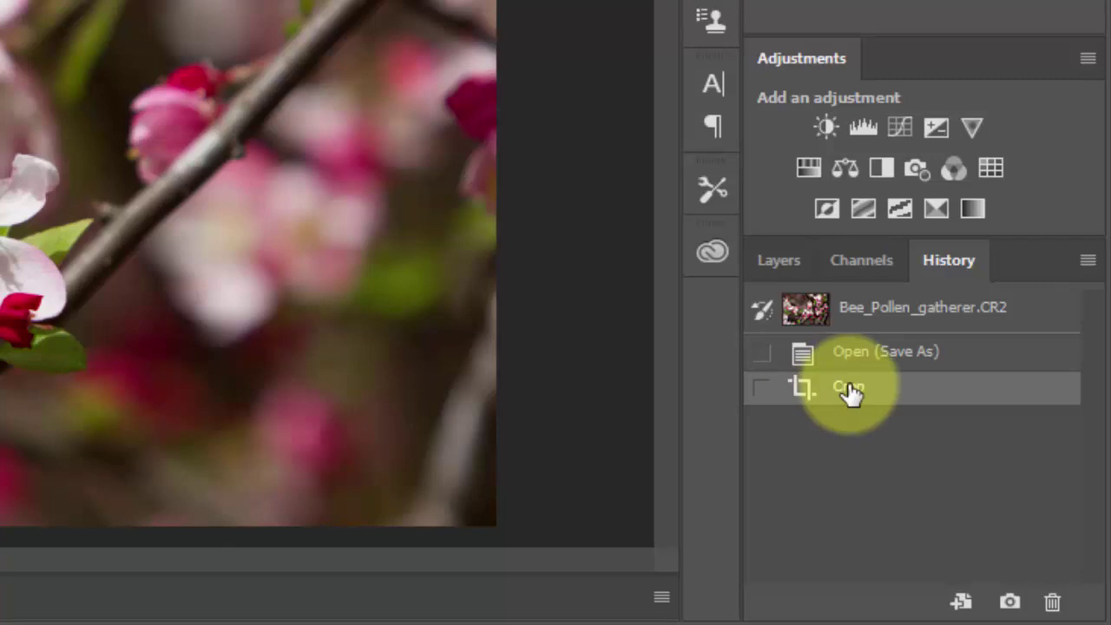
{"action": "left_click", "coordinate": [857, 353]}
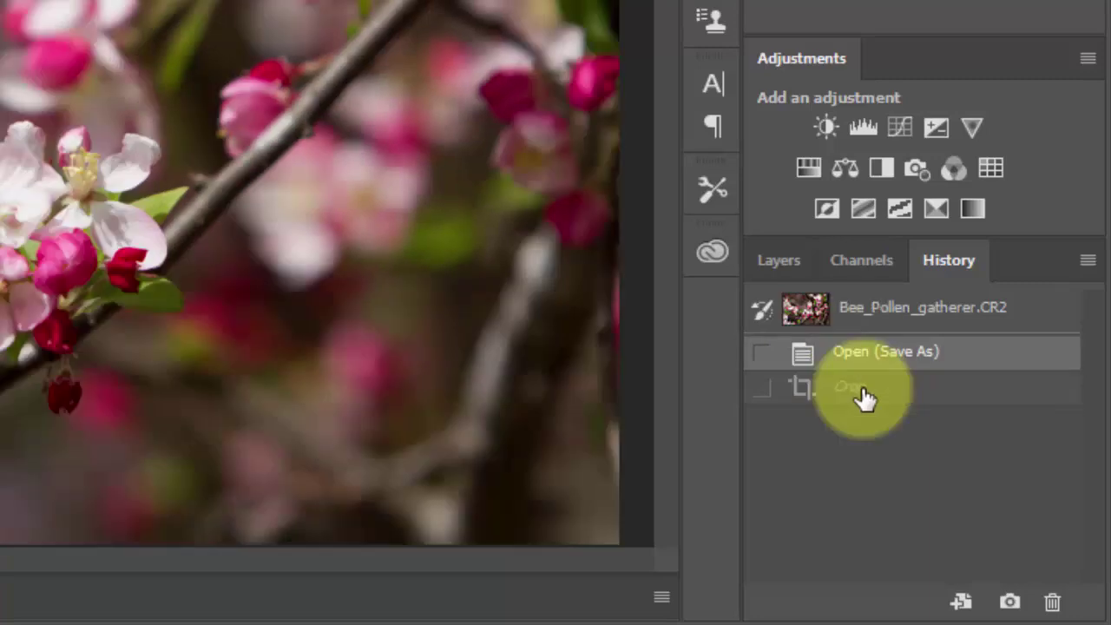
{"action": "left_click", "coordinate": [864, 396]}
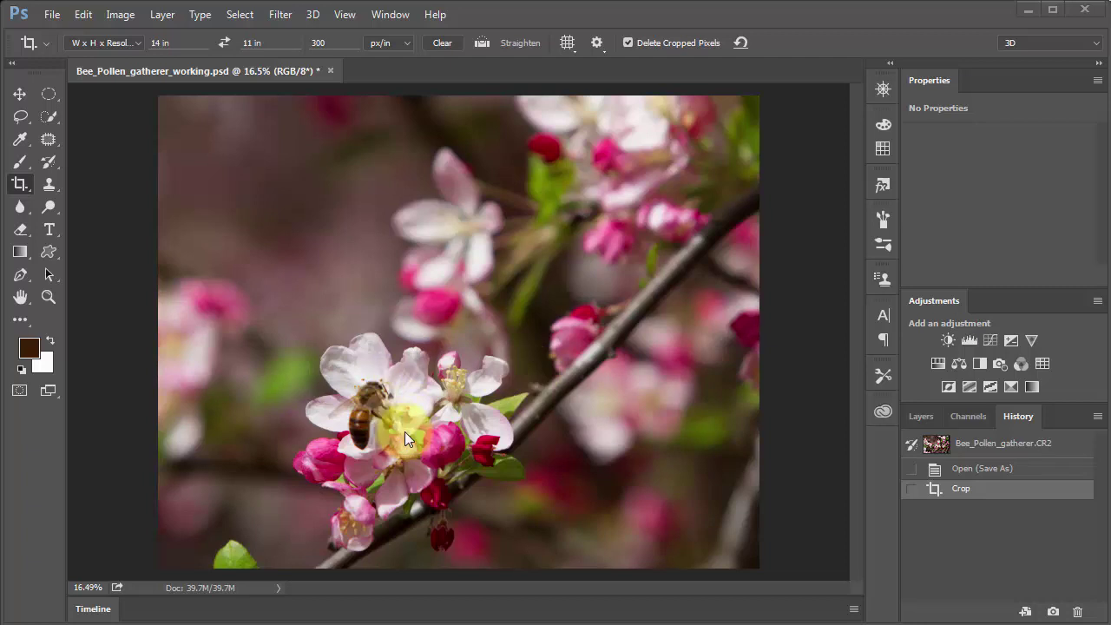
Step: Duplicate the Background layer and check the copy and the original in the layer list
{"action": "left_click", "coordinate": [921, 418]}
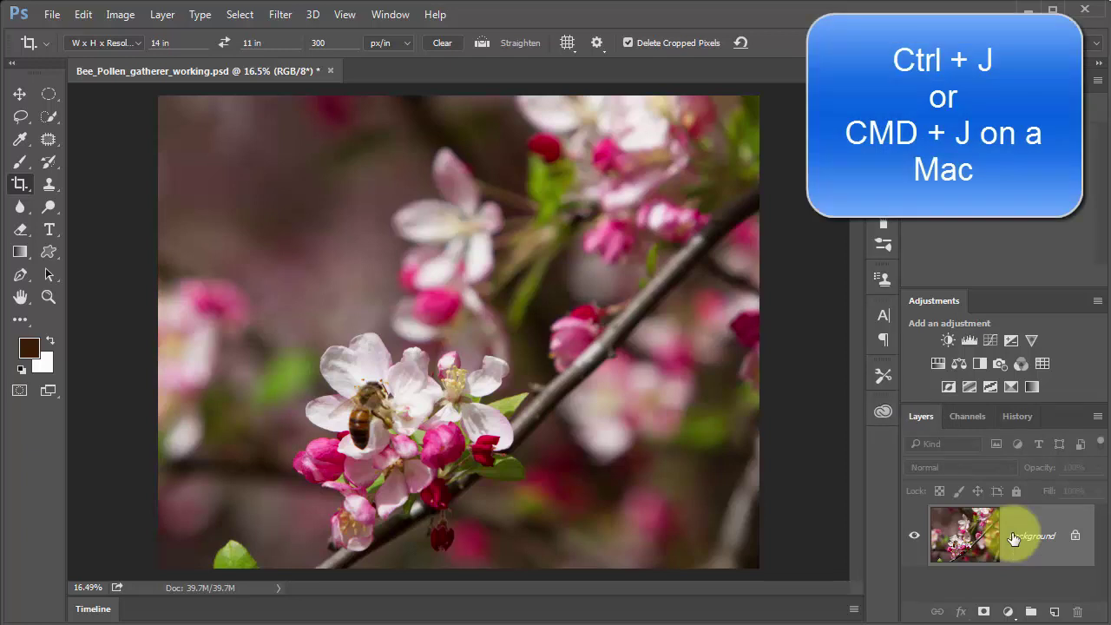
{"action": "key", "text": "ctrl+j"}
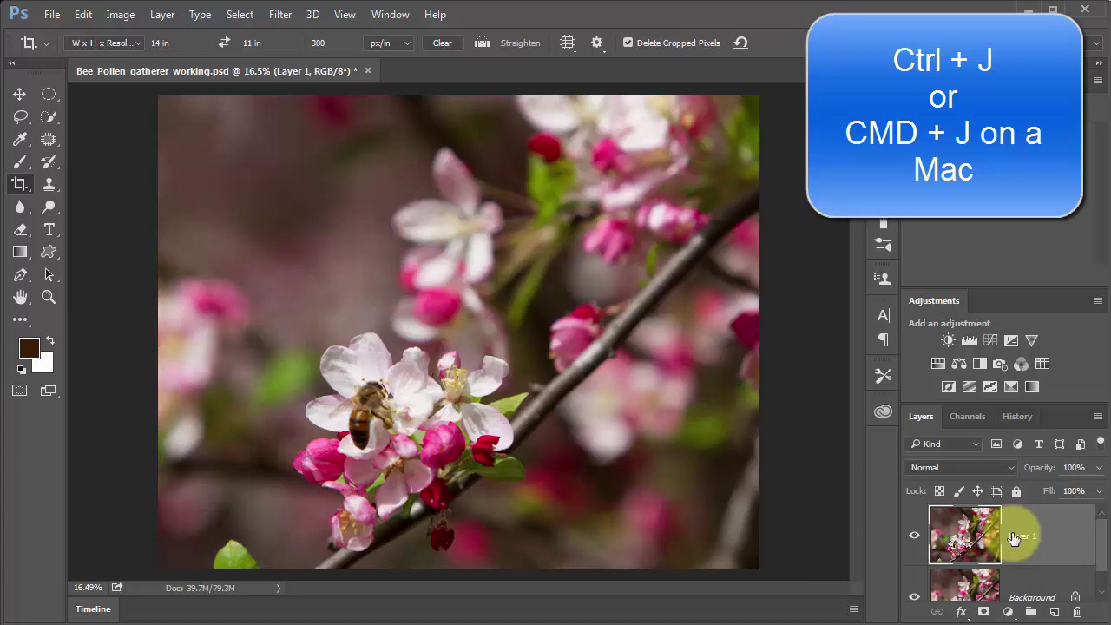
{"action": "left_click_drag", "start_coordinate": [1099, 543], "coordinate": [1095, 568]}
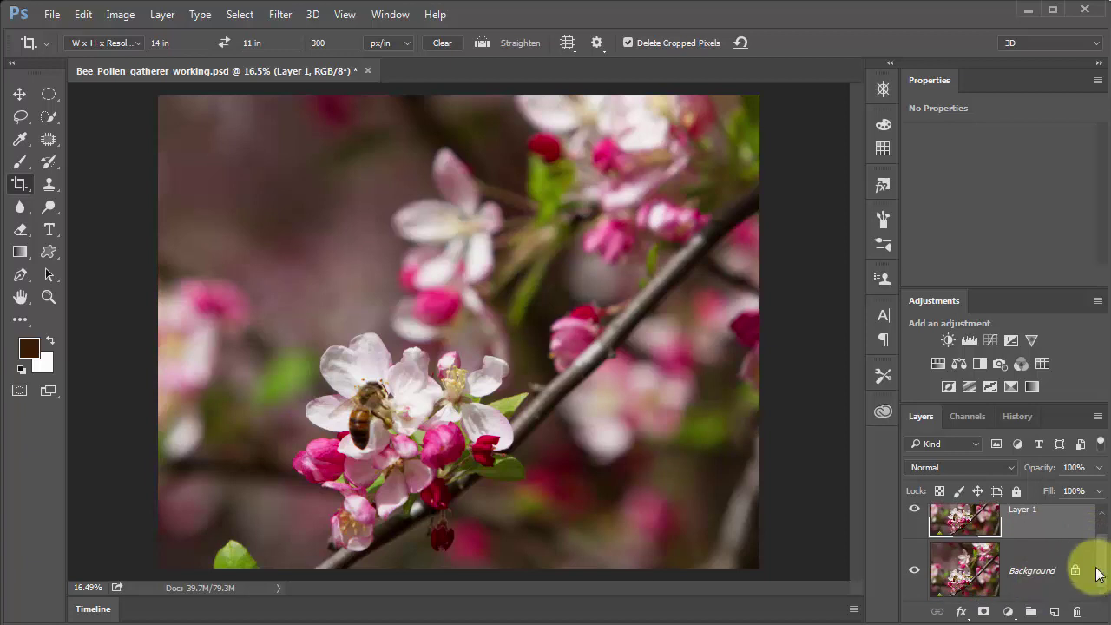
{"action": "scroll", "coordinate": [1096, 566], "scroll_direction": "up", "scroll_amount": 1}
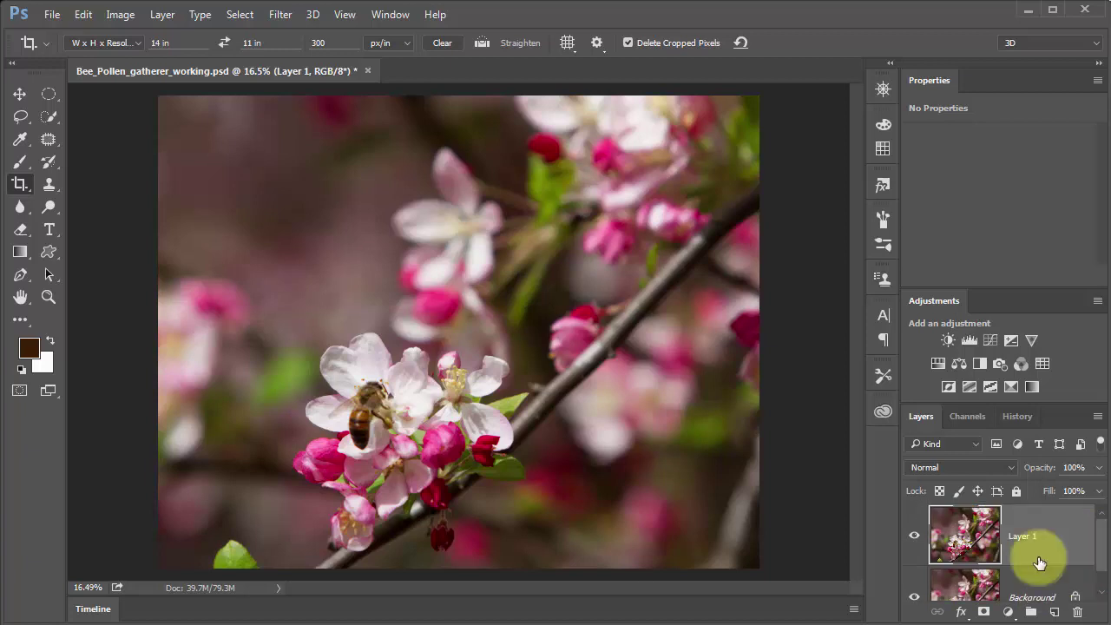
Step: Toggle the visibility of the duplicate layer and the Background layer off and on
{"action": "left_click", "coordinate": [914, 536]}
{"action": "left_click", "coordinate": [914, 536]}
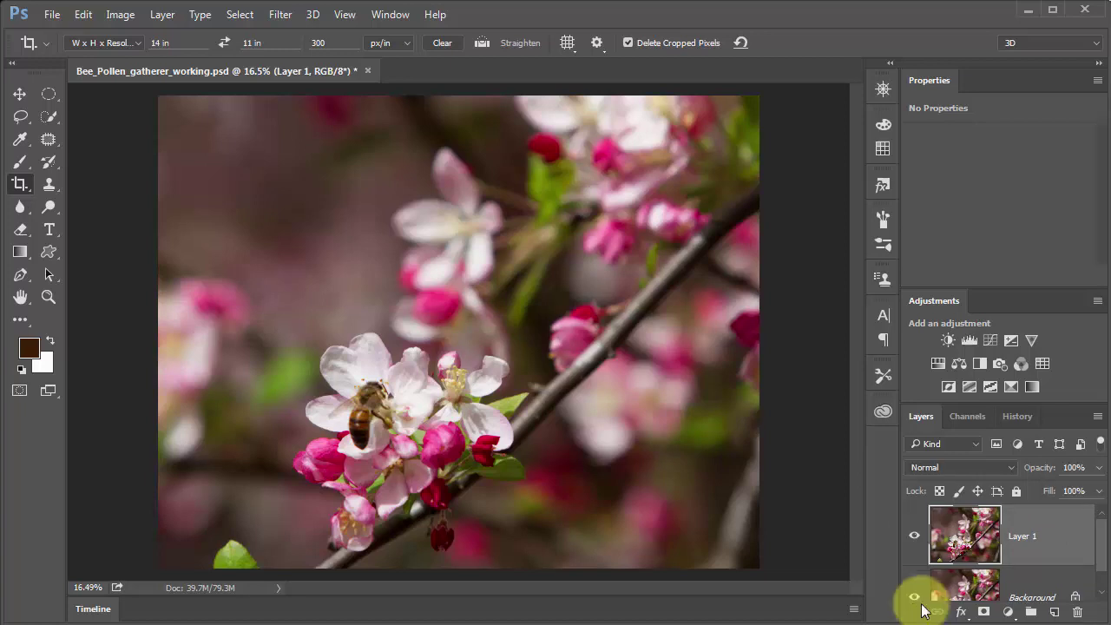
{"action": "left_click", "coordinate": [916, 598]}
{"action": "left_click", "coordinate": [916, 598]}
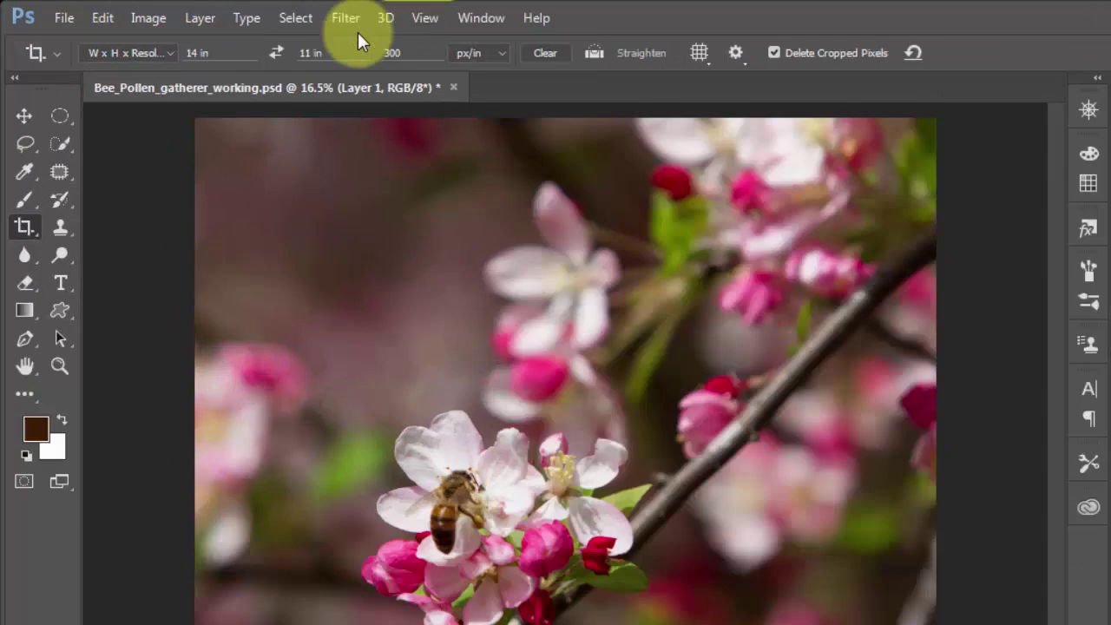
Step: Start the Shake Reduction sharpening filter on the duplicate layer, with the whole photo shown in its preview
{"action": "left_click", "coordinate": [348, 20]}
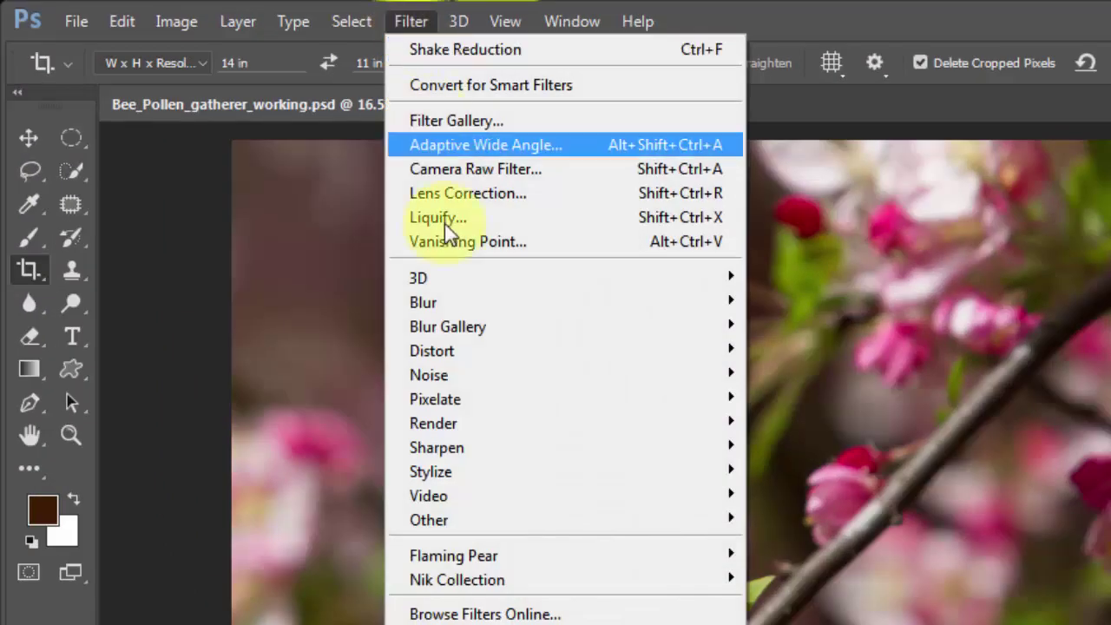
{"action": "mouse_move", "coordinate": [442, 449]}
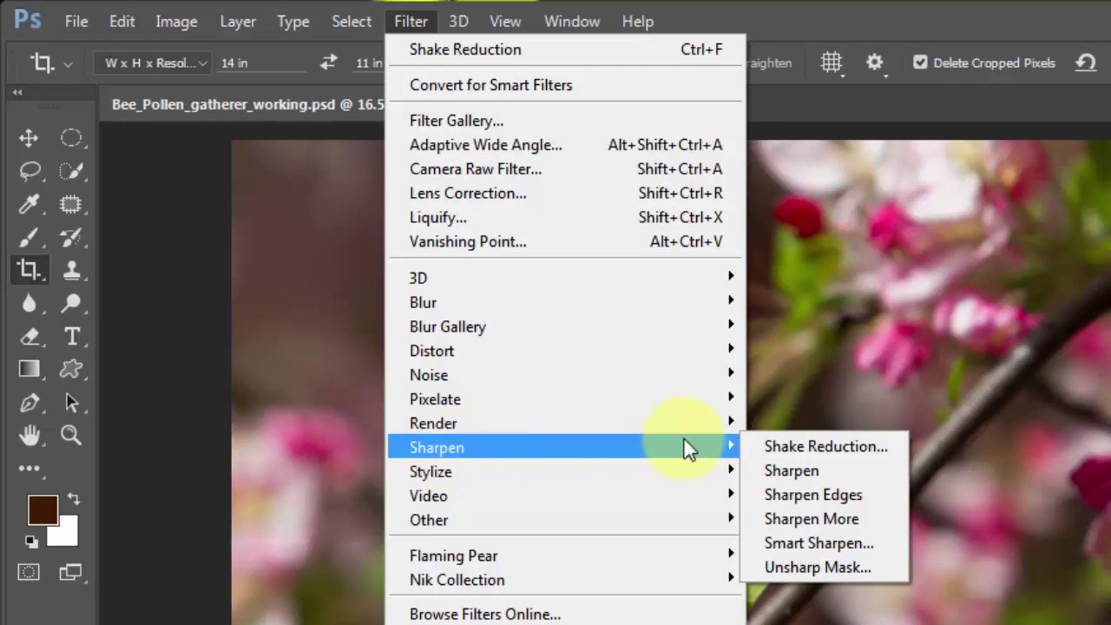
{"action": "left_click", "coordinate": [859, 447]}
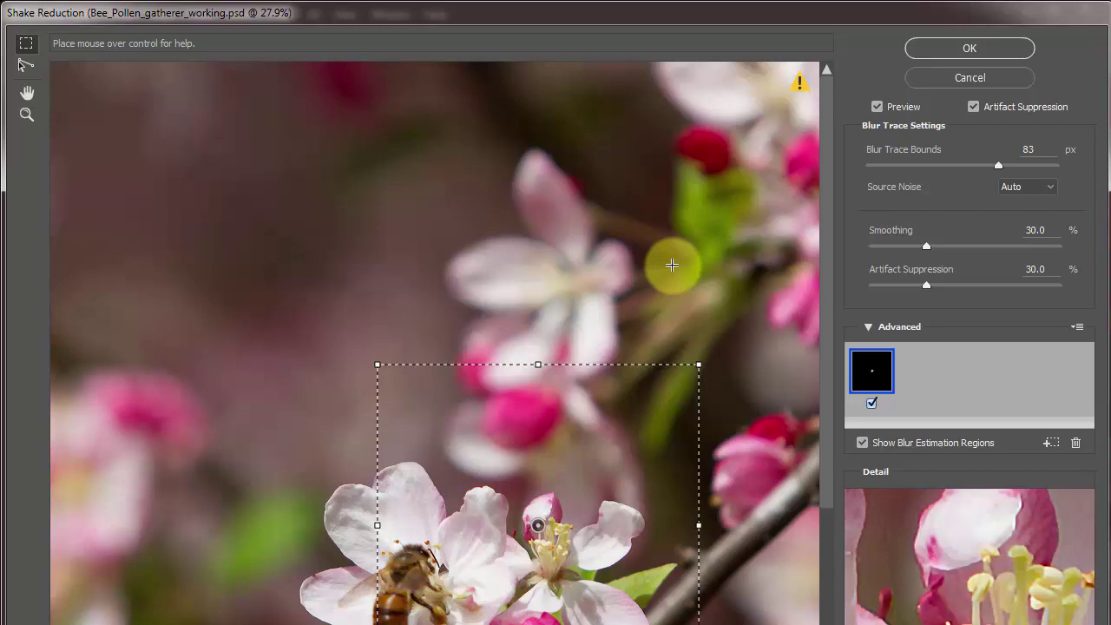
{"action": "key", "text": "ctrl+minus"}
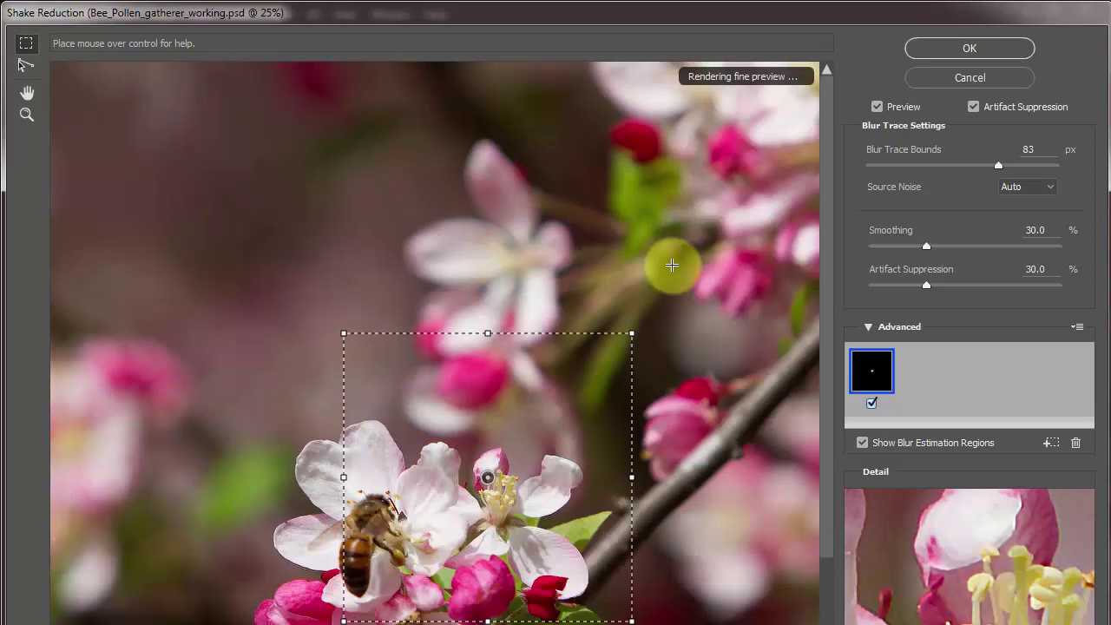
{"action": "key", "text": "ctrl+minus"}
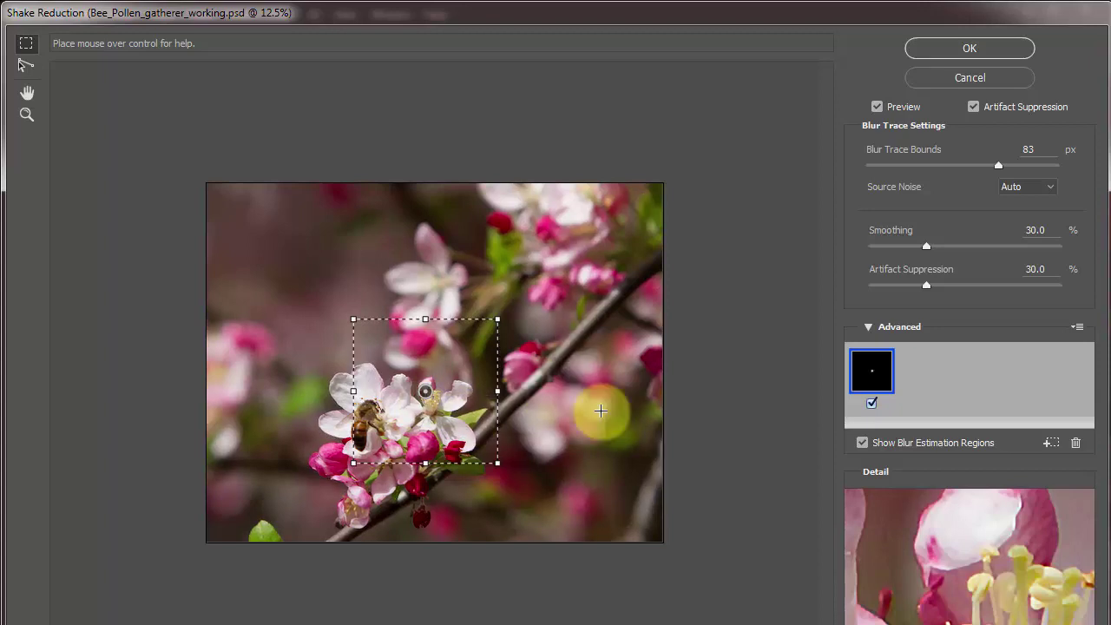
Step: Add a second blur estimation region over the upper-right blossoms and delete it
{"action": "left_click_drag", "start_coordinate": [537, 208], "coordinate": [615, 299]}
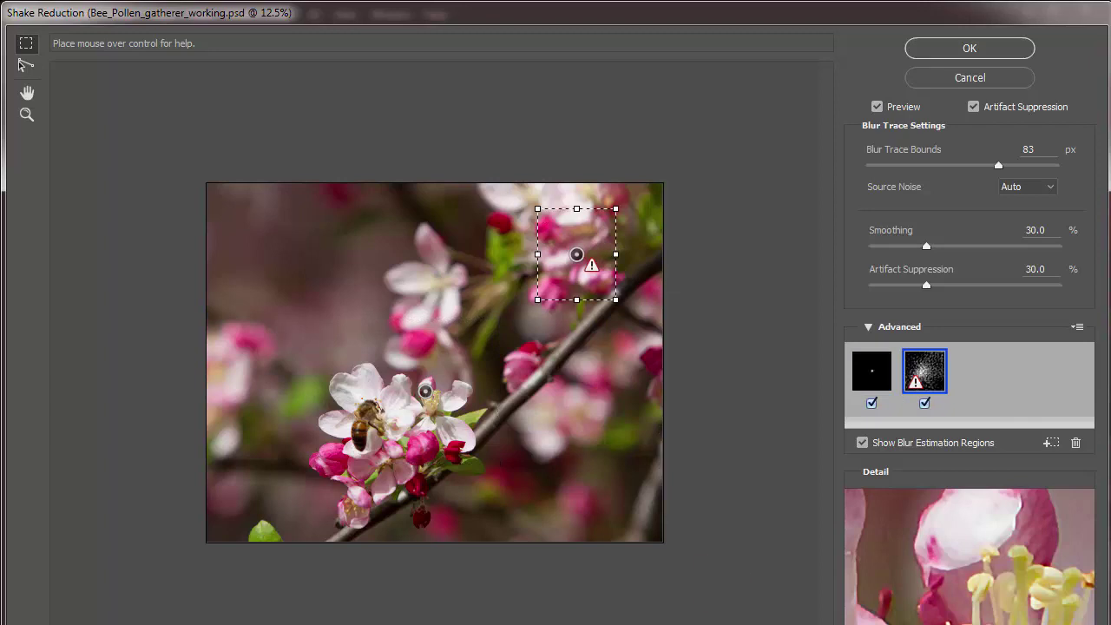
{"action": "mouse_move", "coordinate": [857, 381]}
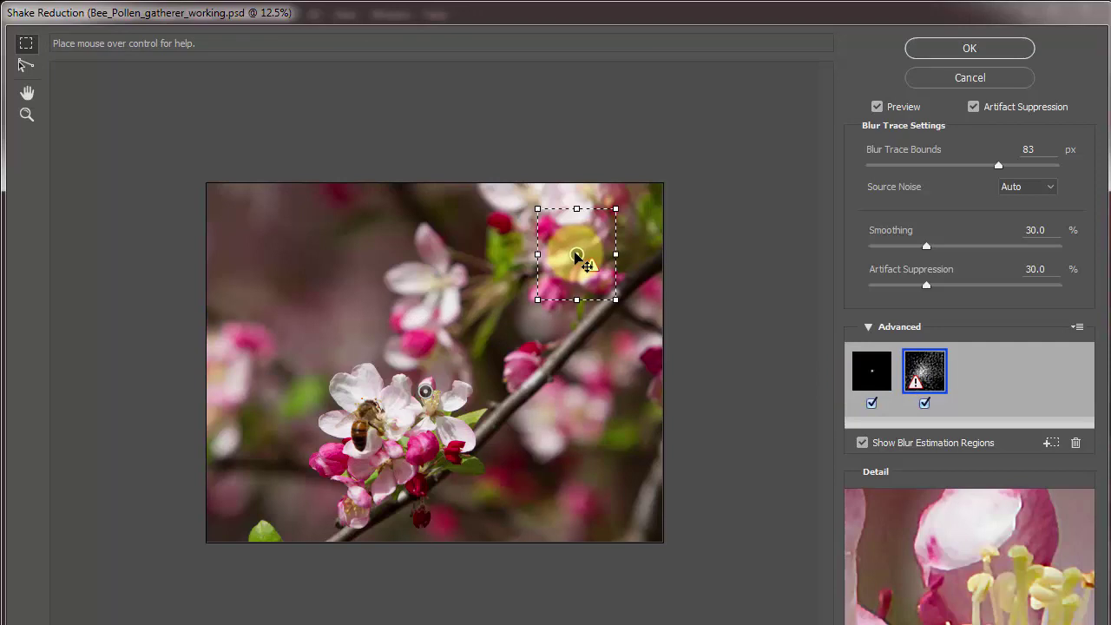
{"action": "left_click", "coordinate": [1077, 446]}
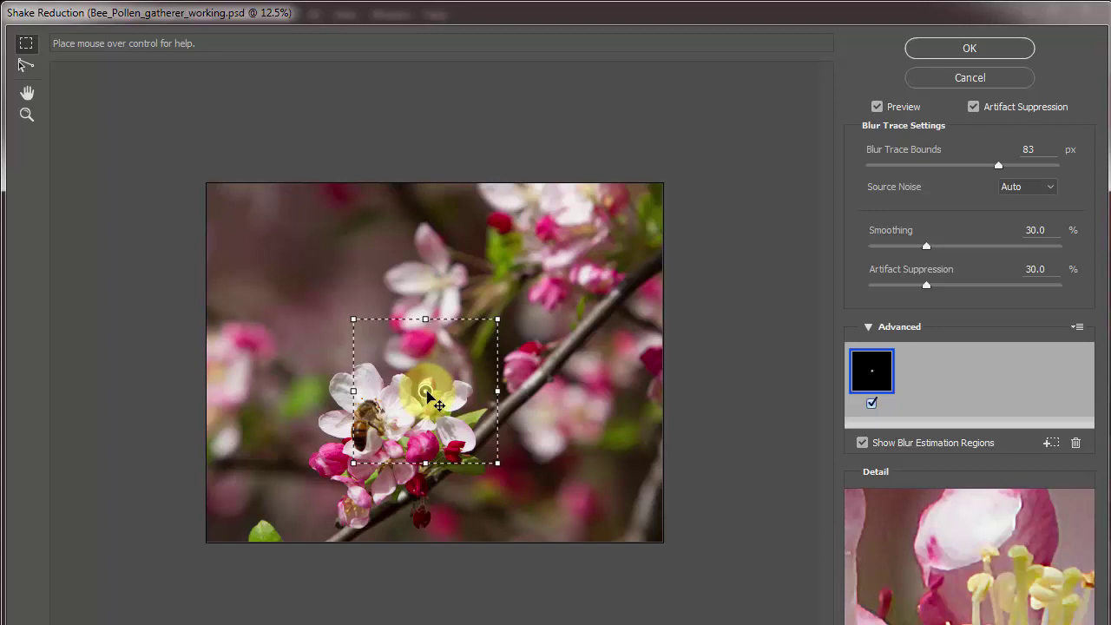
Step: Move the blur estimation region over the bee and its blossoms, shrink it around them, and apply Shake Reduction
{"action": "left_click_drag", "start_coordinate": [427, 394], "coordinate": [409, 409]}
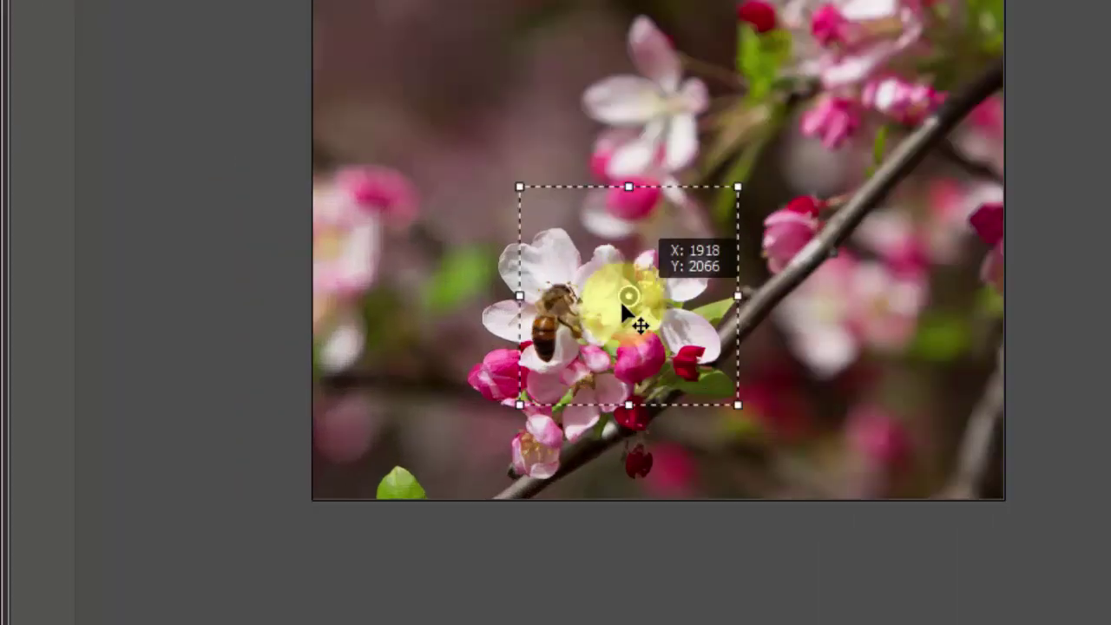
{"action": "left_click_drag", "start_coordinate": [624, 305], "coordinate": [594, 336]}
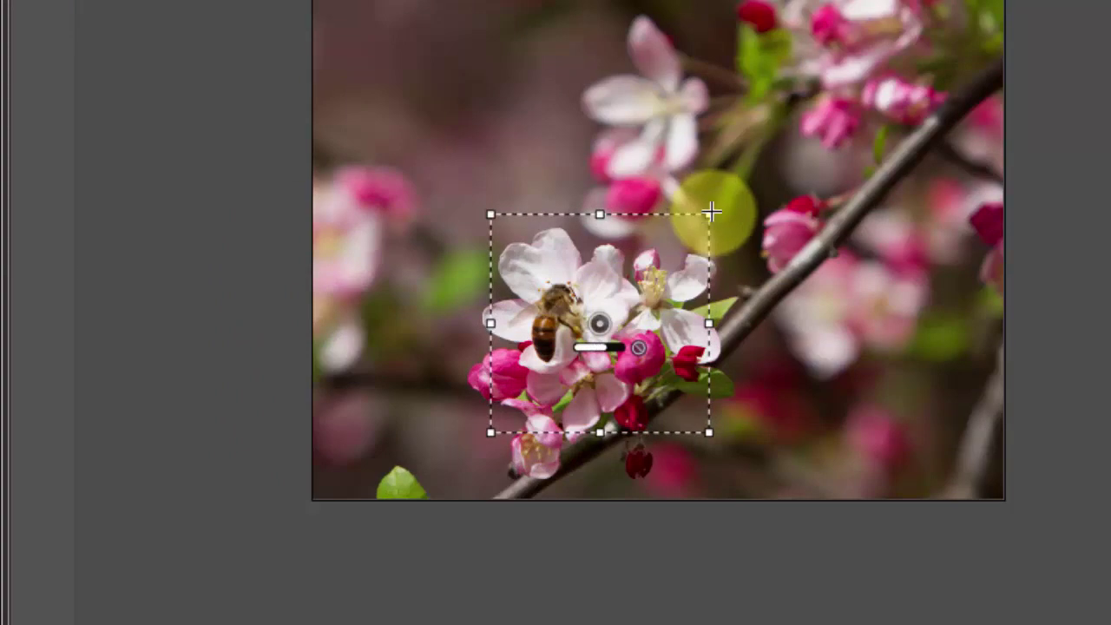
{"action": "left_click_drag", "start_coordinate": [703, 221], "coordinate": [674, 253]}
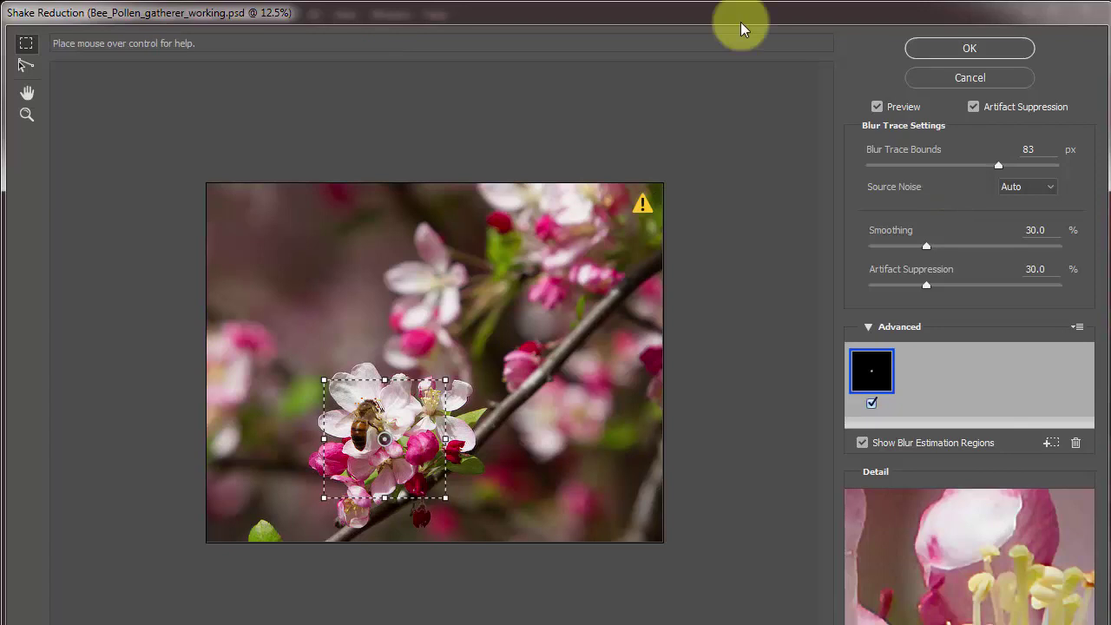
{"action": "mouse_move", "coordinate": [643, 216]}
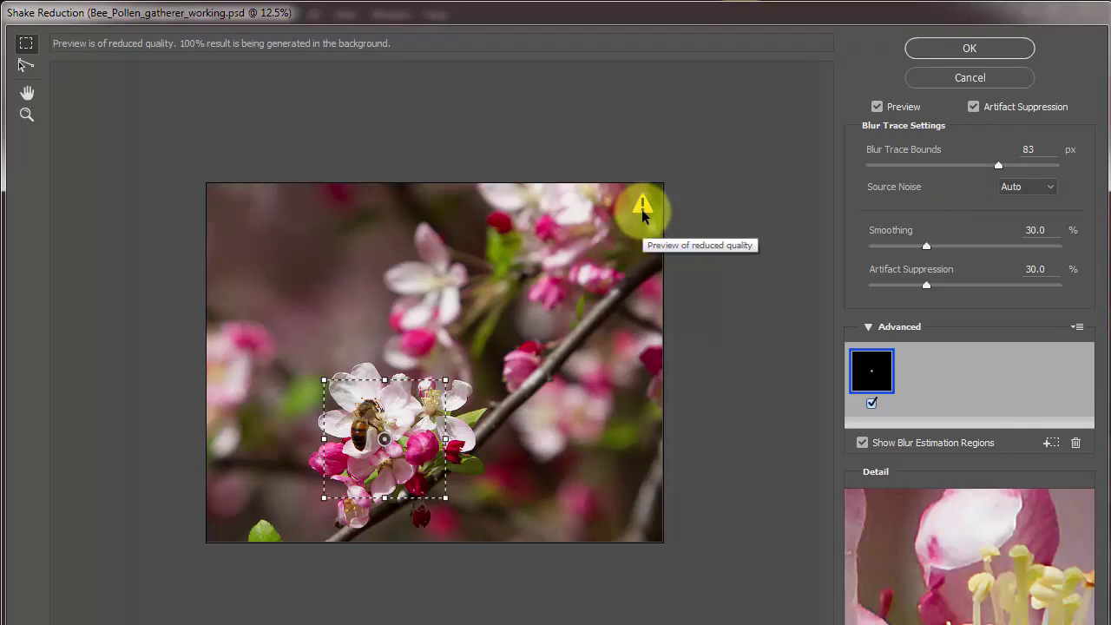
{"action": "left_click", "coordinate": [973, 48]}
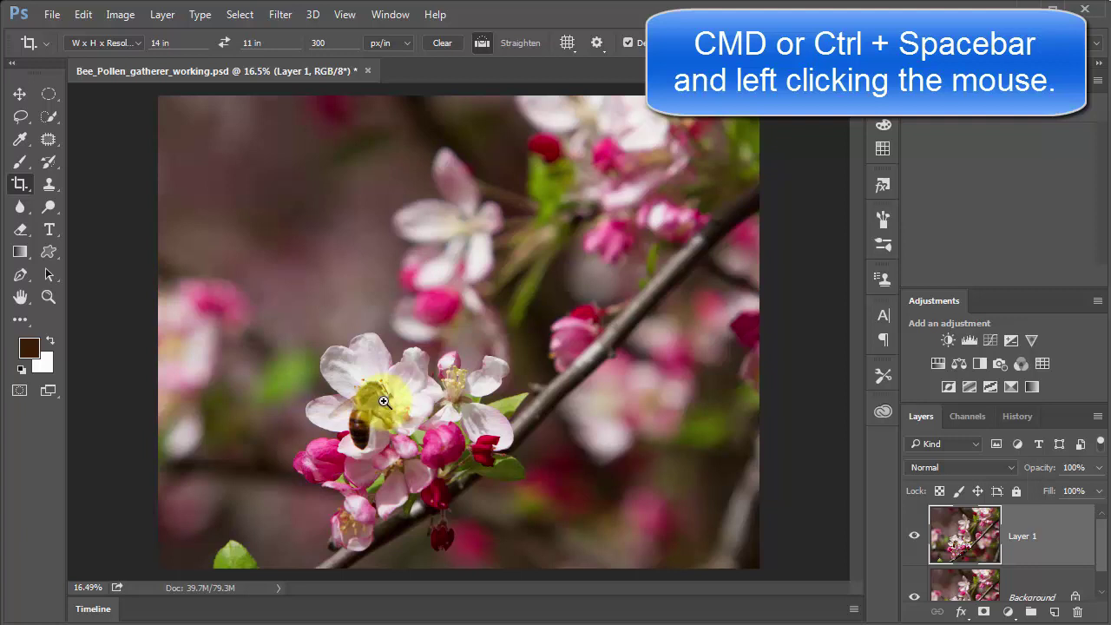
Step: Magnify the bee and its blossoms to 33.3% to examine the sharpening
{"action": "left_click", "coordinate": [382, 404], "text": "ctrl"}
{"action": "left_click", "coordinate": [383, 404], "text": "ctrl"}
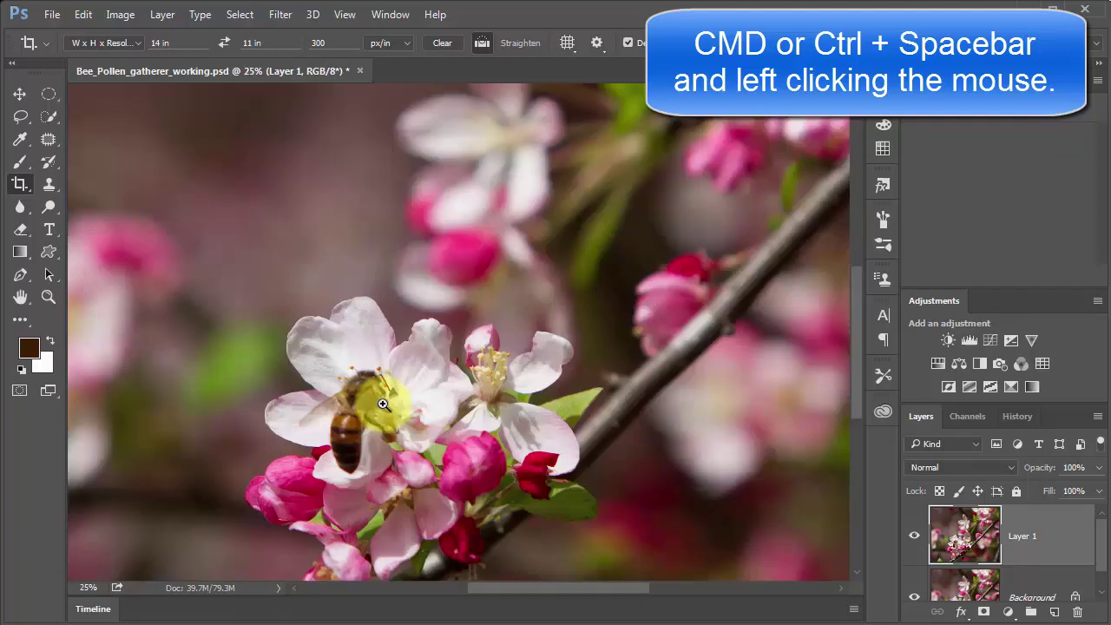
{"action": "left_click", "coordinate": [382, 405], "text": "ctrl"}
{"action": "left_click_drag", "start_coordinate": [458, 391], "coordinate": [542, 304]}
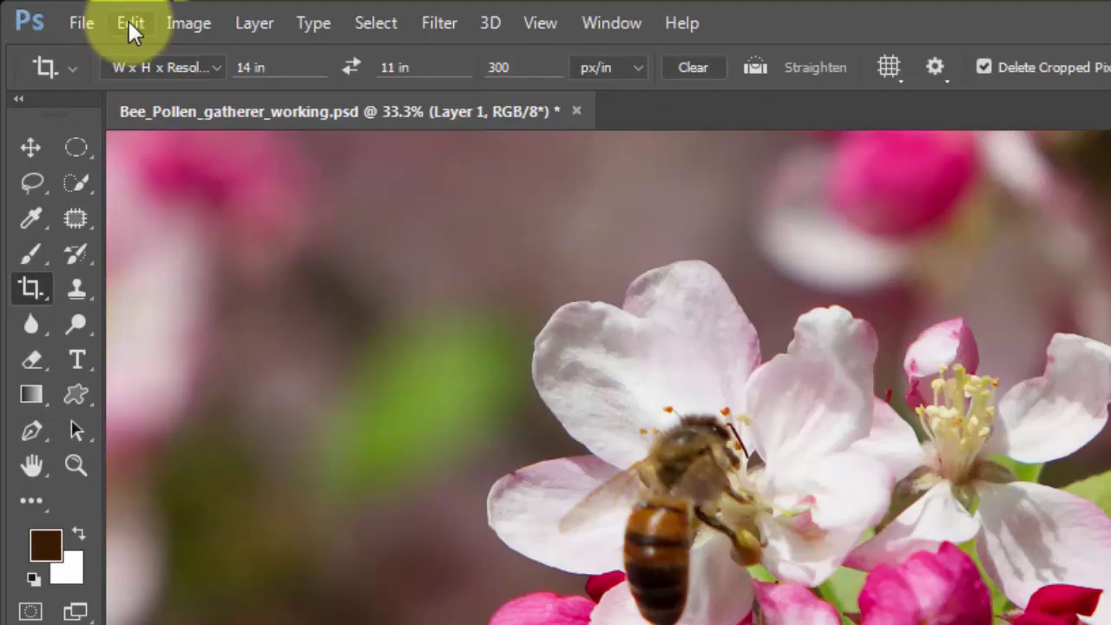
Step: Start fading the Shake Reduction effect and vary its opacity between 0% and 100% to compare the sharpening on the bee and blossoms
{"action": "left_click", "coordinate": [129, 21]}
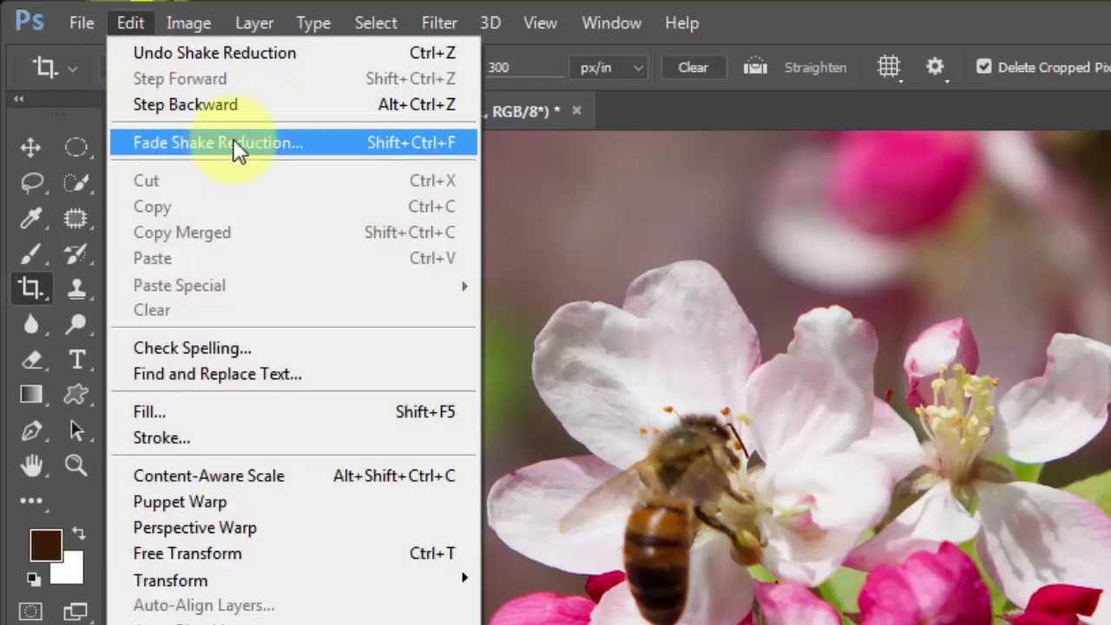
{"action": "left_click", "coordinate": [288, 140]}
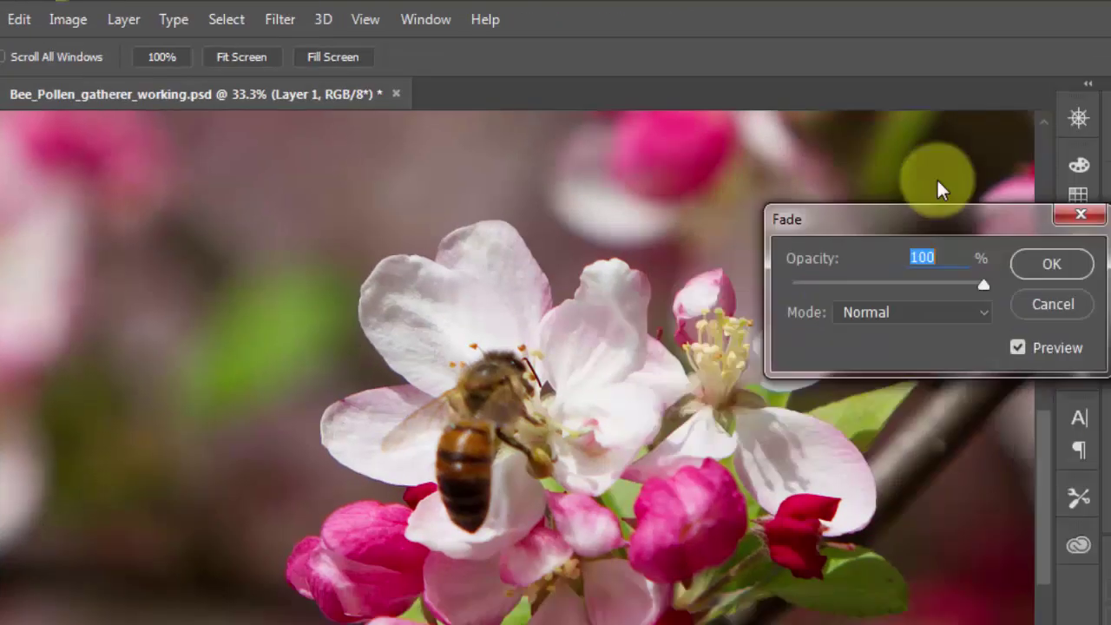
{"action": "left_click_drag", "start_coordinate": [938, 183], "coordinate": [955, 186]}
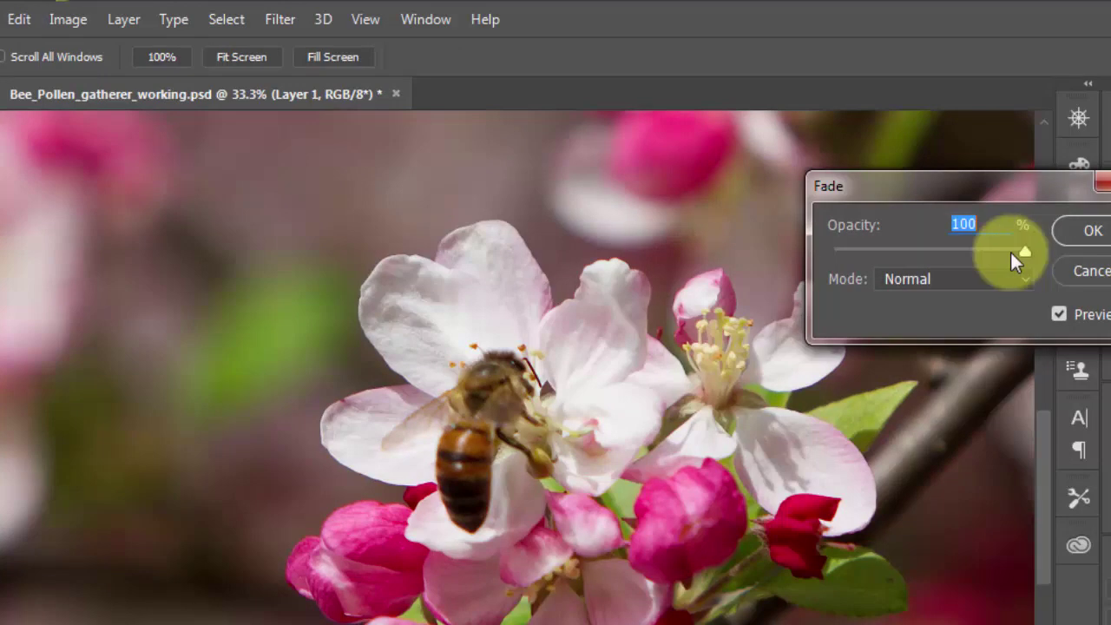
{"action": "left_click_drag", "start_coordinate": [1026, 253], "coordinate": [831, 253]}
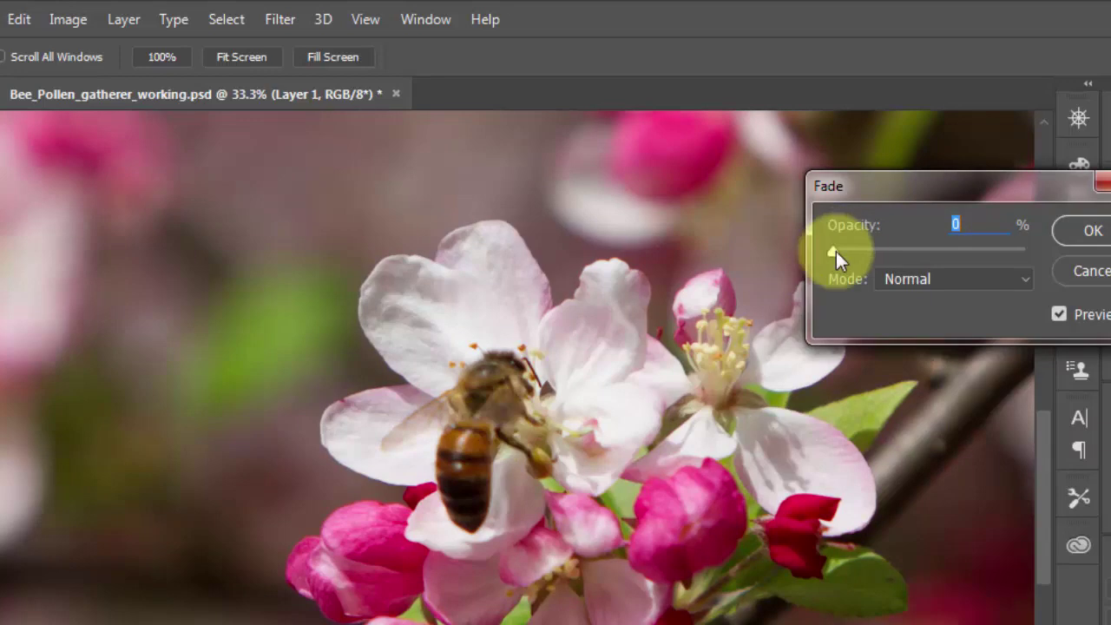
{"action": "left_click", "coordinate": [952, 251]}
{"action": "left_click", "coordinate": [1026, 250]}
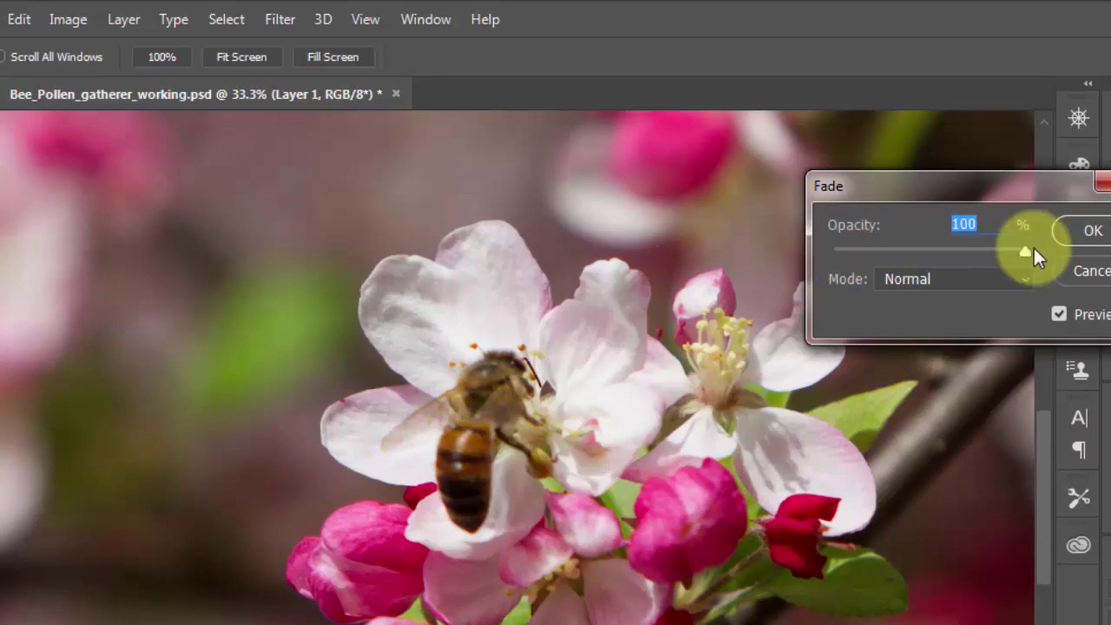
{"action": "left_click_drag", "start_coordinate": [1024, 249], "coordinate": [840, 271]}
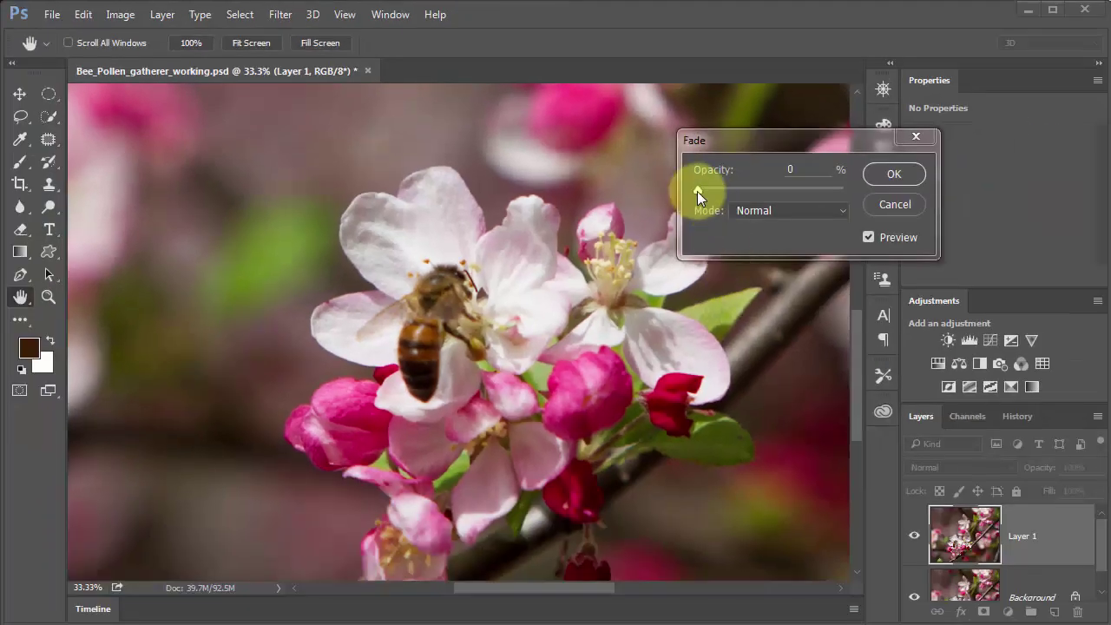
{"action": "left_click", "coordinate": [697, 191]}
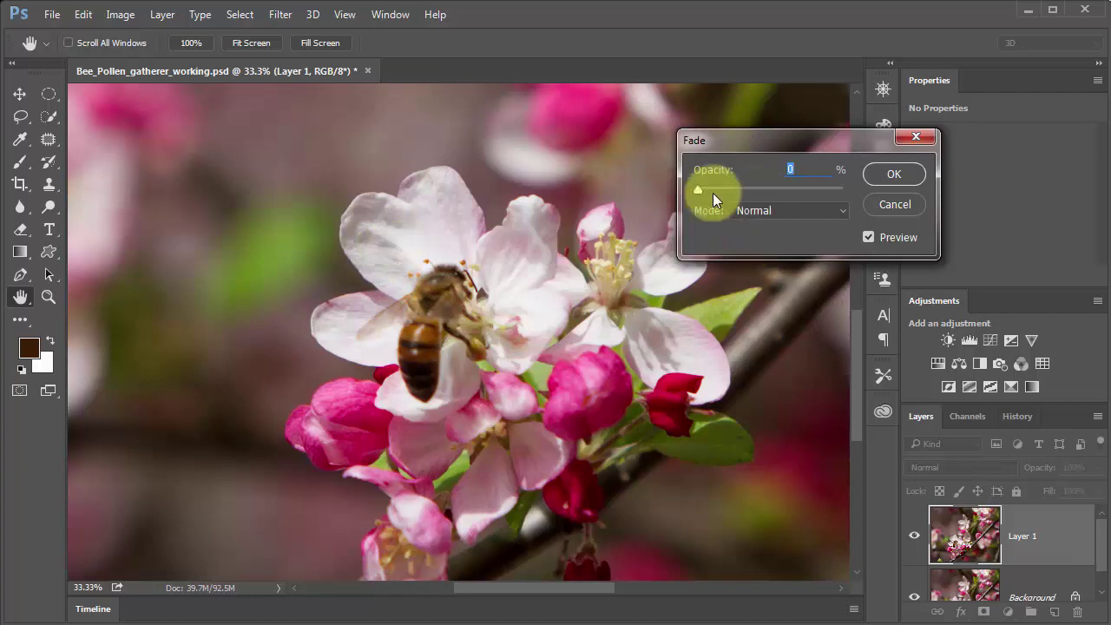
{"action": "left_click_drag", "start_coordinate": [699, 189], "coordinate": [840, 186]}
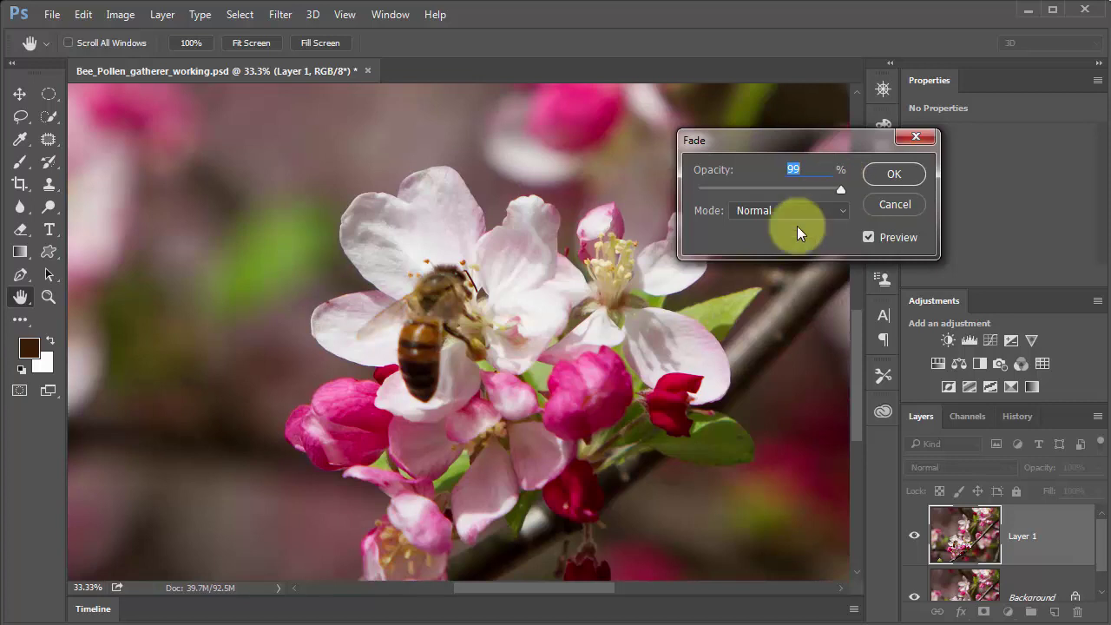
Step: Magnify the bee to 66.7% and apply the fade at 100% opacity in Normal mode
{"action": "left_click", "coordinate": [393, 240], "text": "ctrl"}
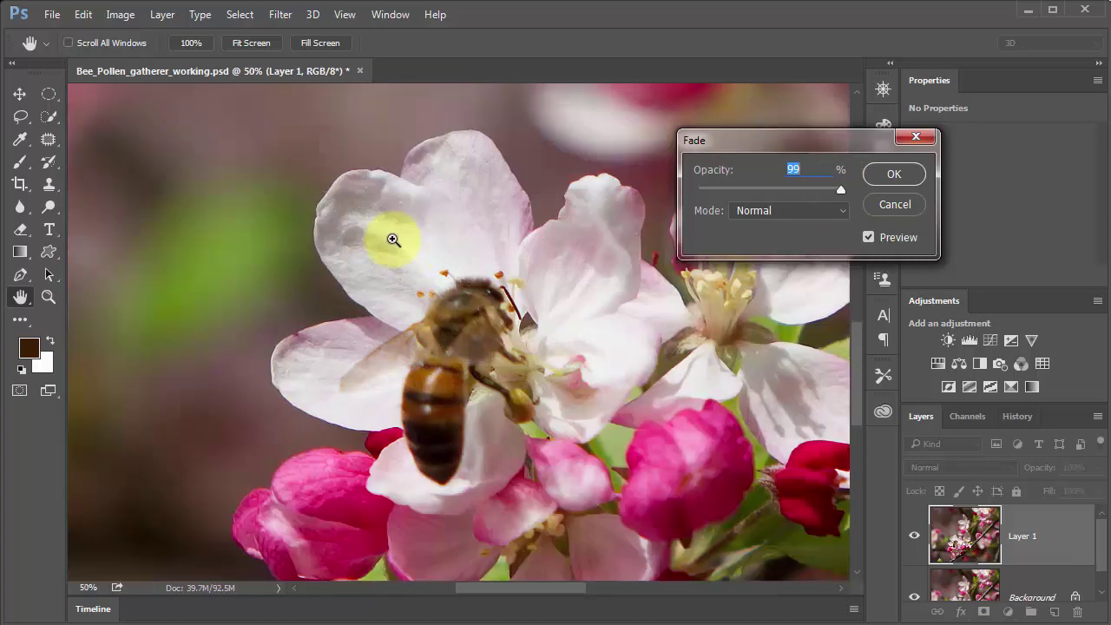
{"action": "left_click", "coordinate": [386, 240], "text": "ctrl"}
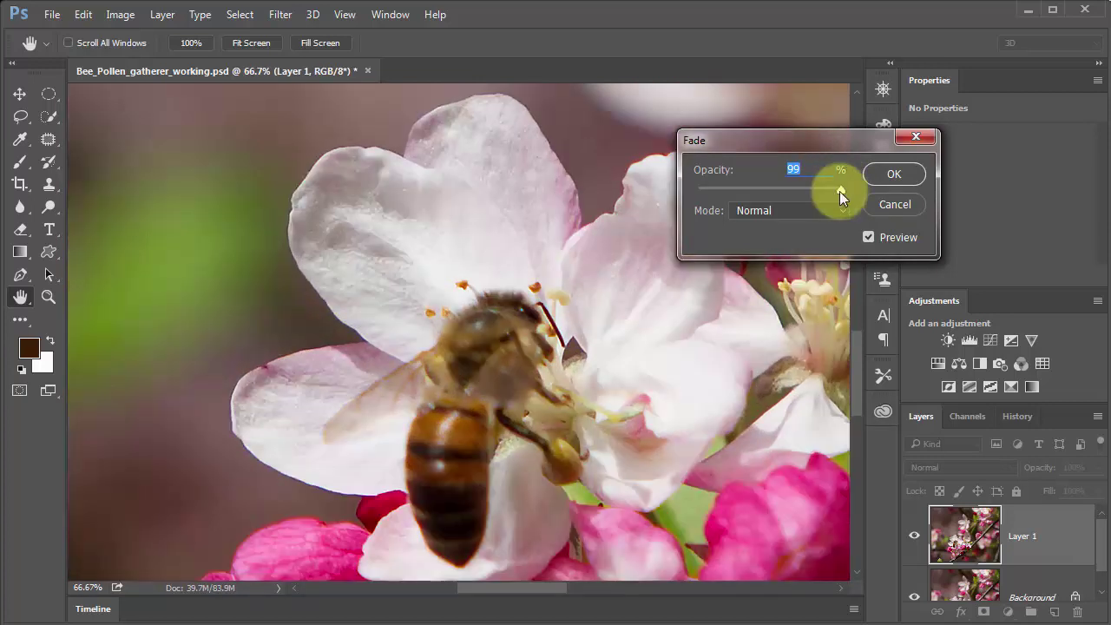
{"action": "left_click_drag", "start_coordinate": [839, 191], "coordinate": [863, 186]}
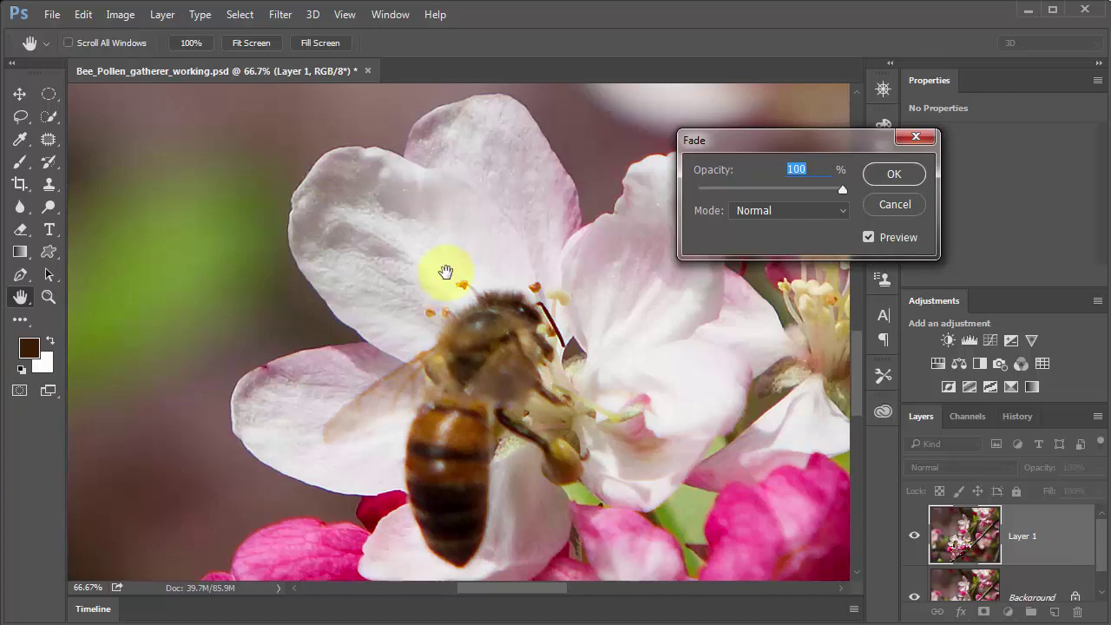
{"action": "left_click", "coordinate": [893, 177]}
{"action": "key", "text": "c"}
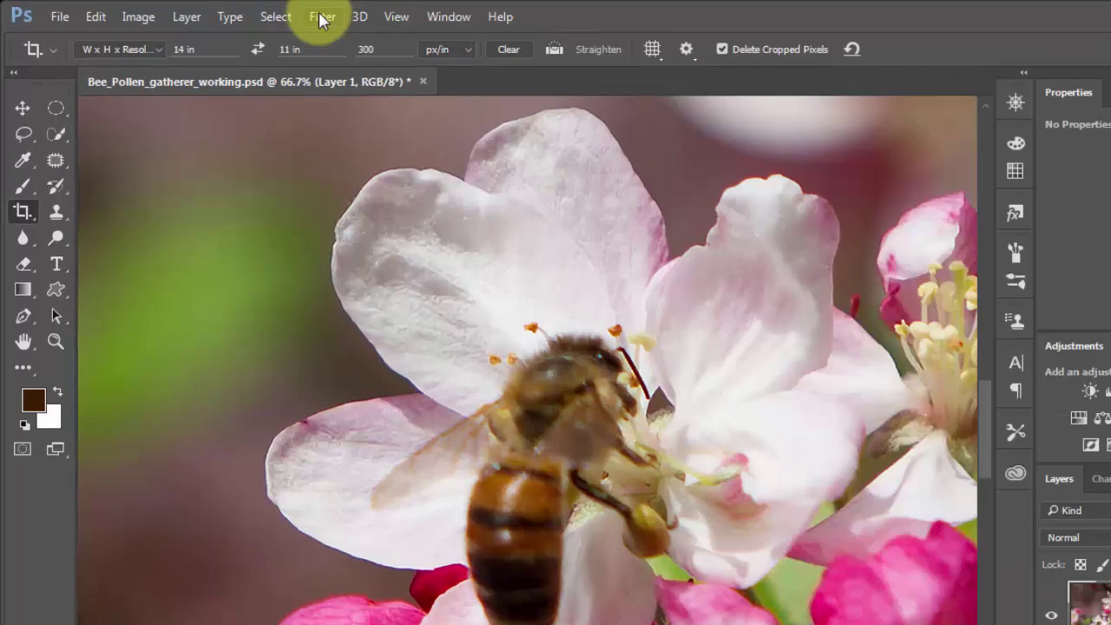
Step: Apply Shake Reduction to Layer 1 a second time with the same settings
{"action": "left_click", "coordinate": [319, 19]}
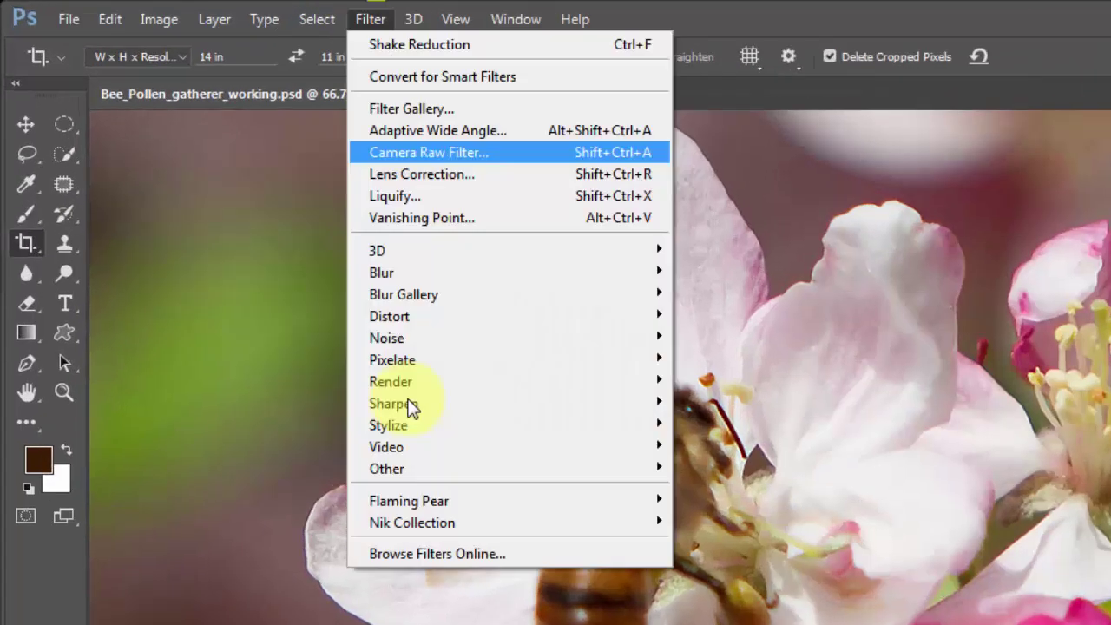
{"action": "mouse_move", "coordinate": [413, 402]}
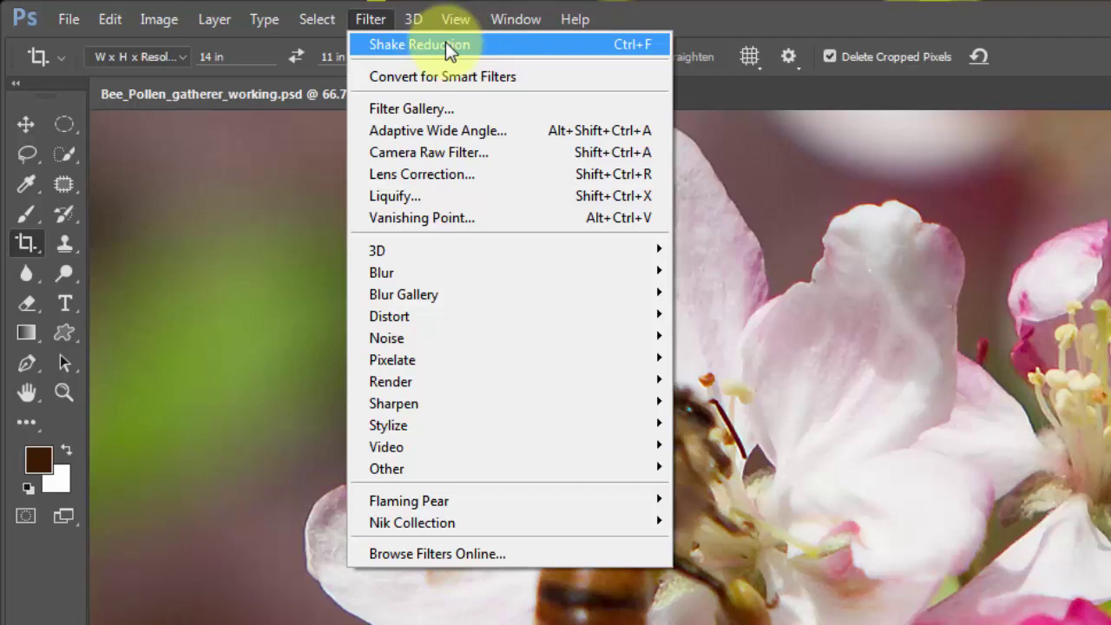
{"action": "key", "text": "Escape"}
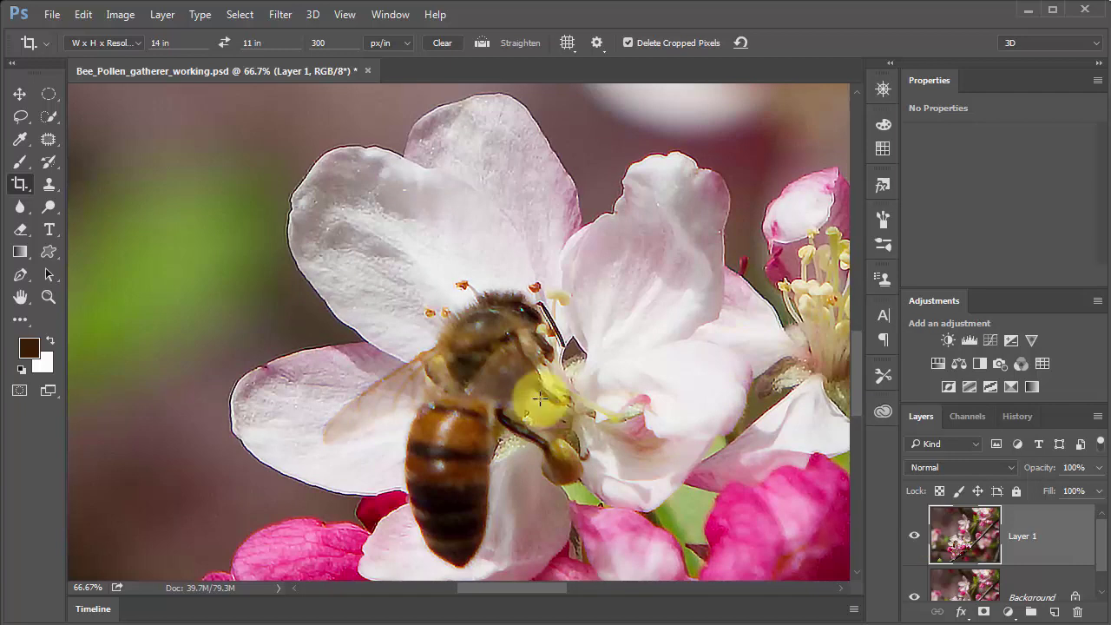
Step: Fade the second Shake Reduction, comparing 0% with 100% opacity, and apply the fade at 100%
{"action": "left_click", "coordinate": [83, 15]}
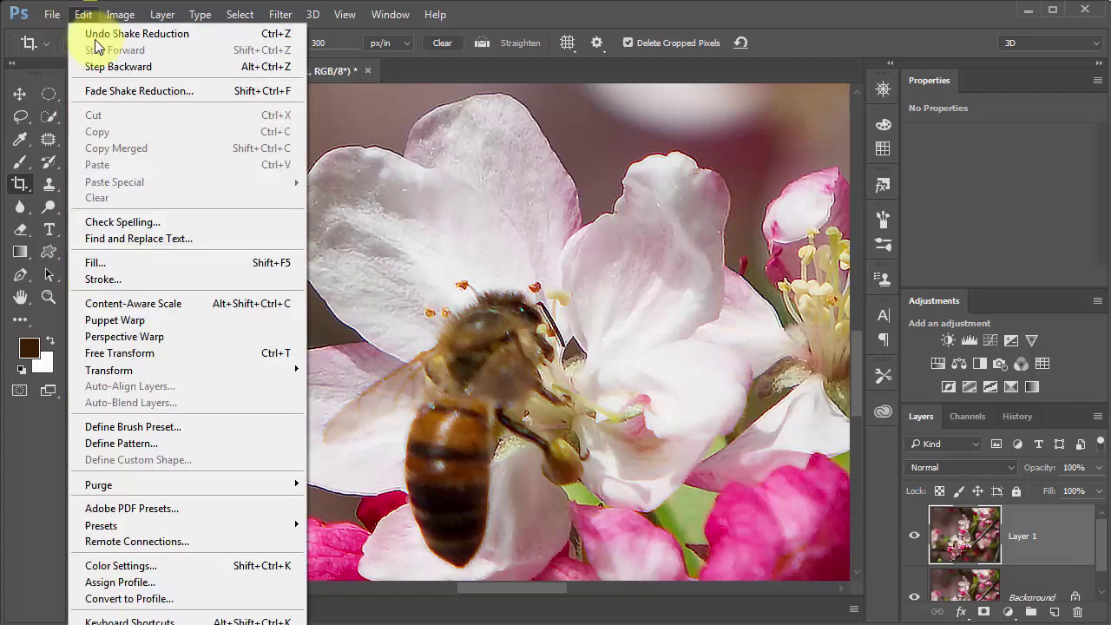
{"action": "left_click", "coordinate": [141, 92]}
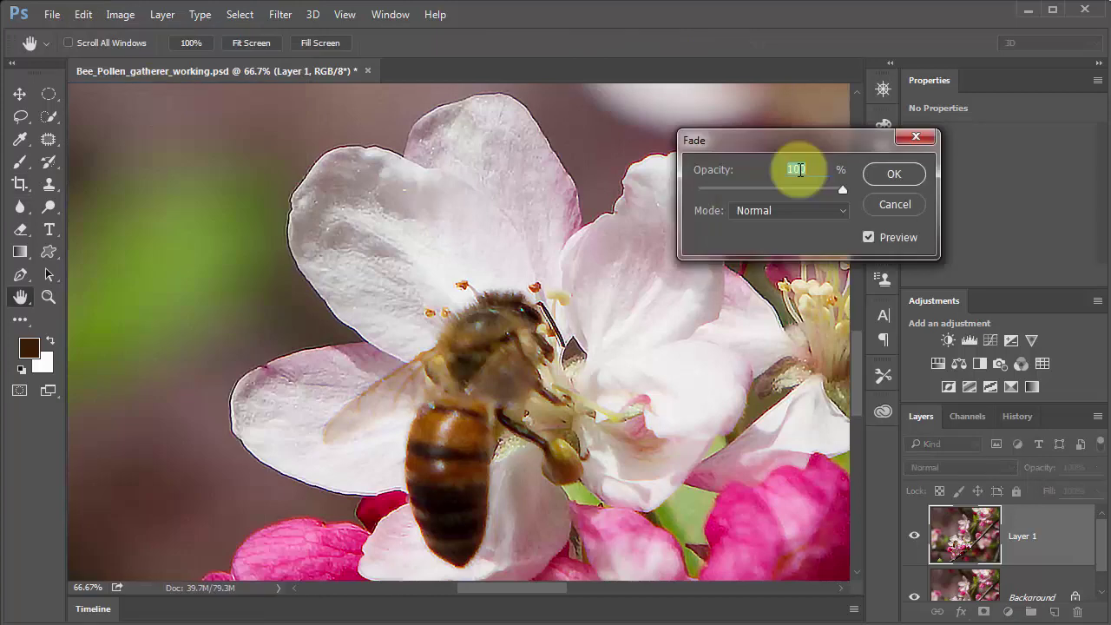
{"action": "left_click_drag", "start_coordinate": [844, 189], "coordinate": [694, 203]}
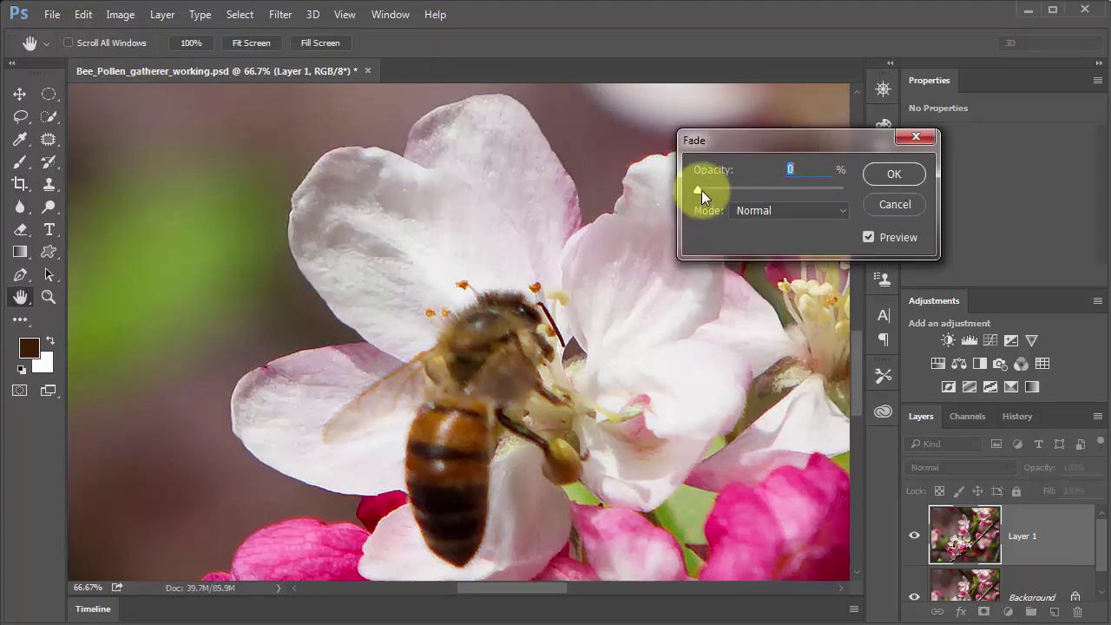
{"action": "left_click_drag", "start_coordinate": [701, 190], "coordinate": [869, 192]}
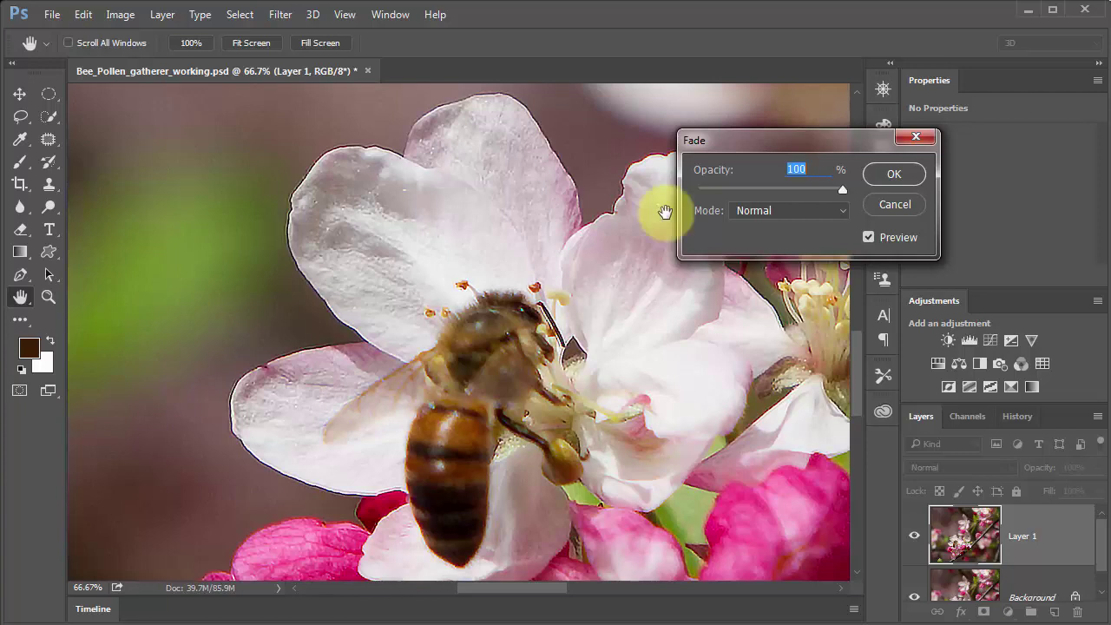
{"action": "left_click", "coordinate": [891, 174]}
{"action": "key", "text": "c"}
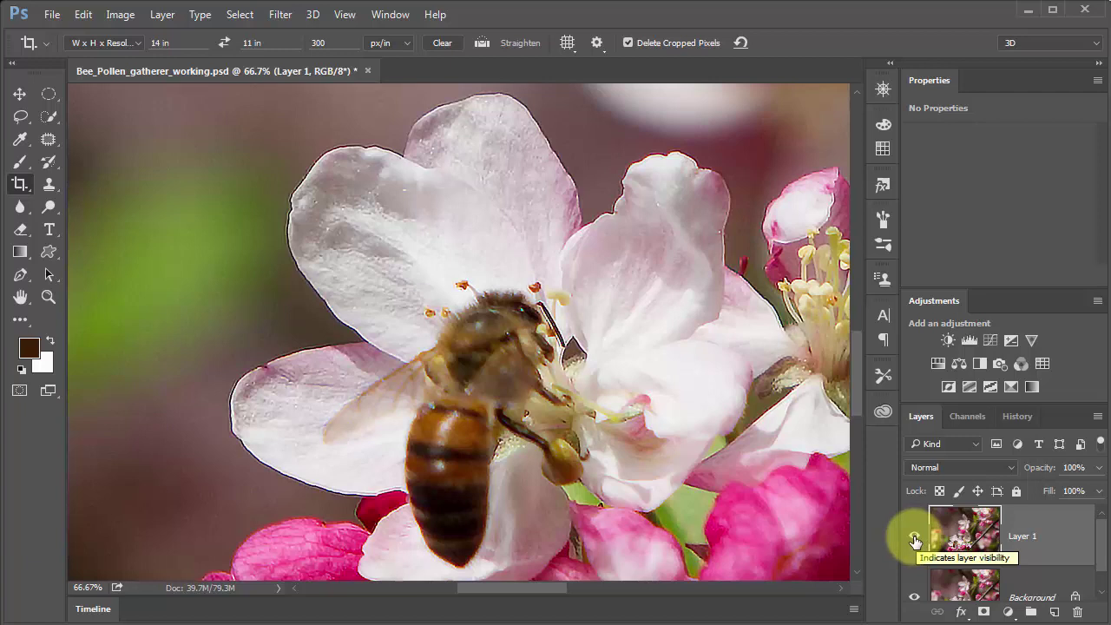
Step: Hide and show Layer 1 to compare the sharpening with the original, and view the whole photo
{"action": "left_click", "coordinate": [915, 539]}
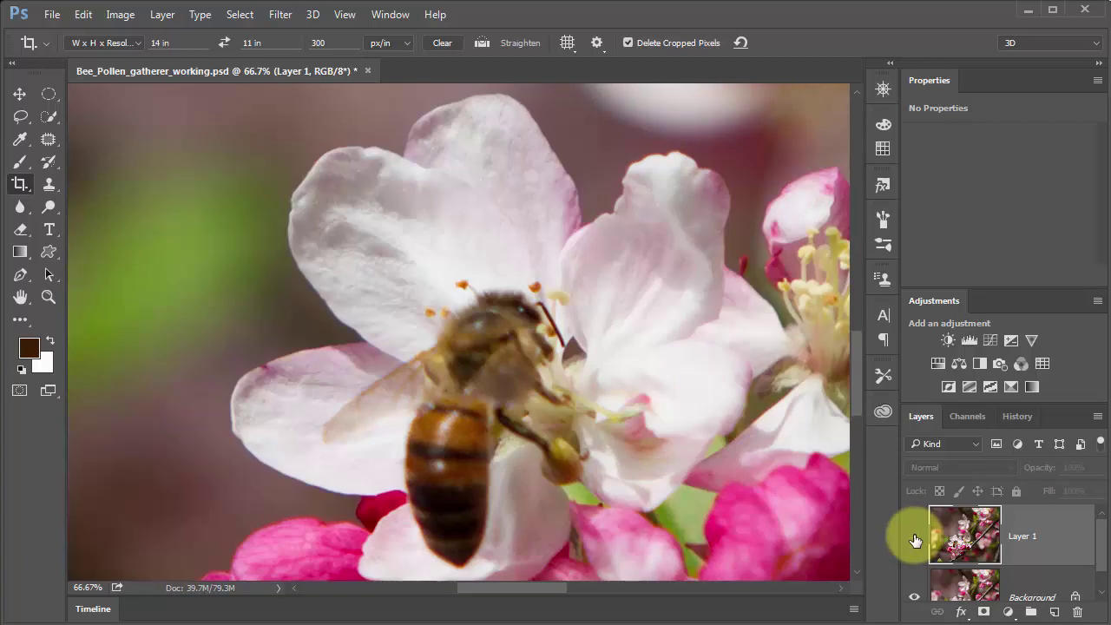
{"action": "left_click", "coordinate": [914, 539]}
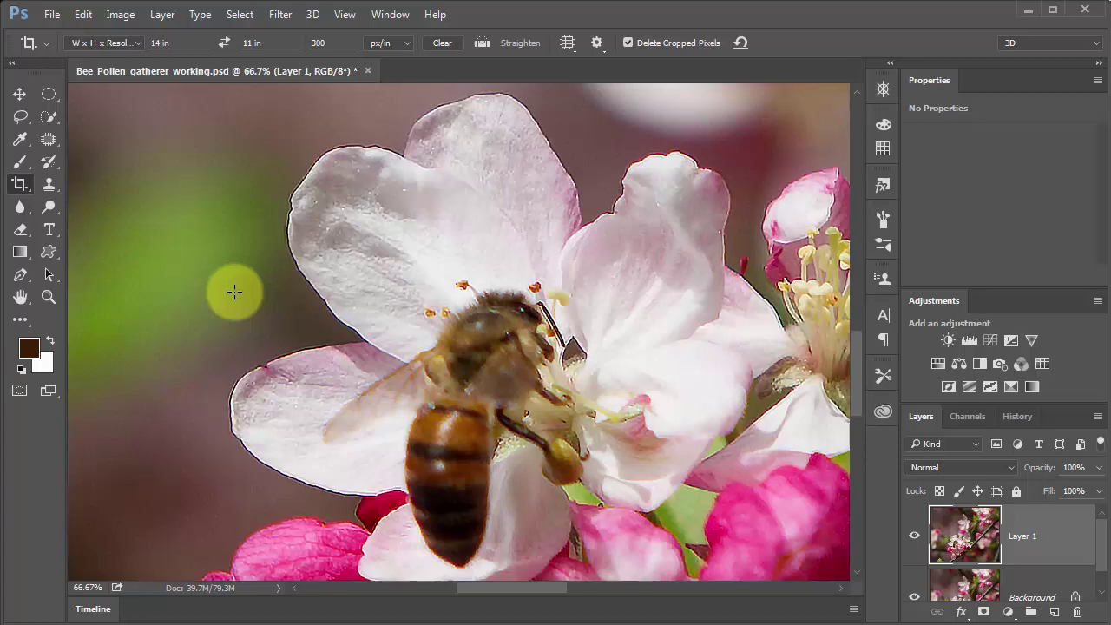
{"action": "key", "text": "ctrl+minus"}
{"action": "key", "text": "ctrl+minus"}
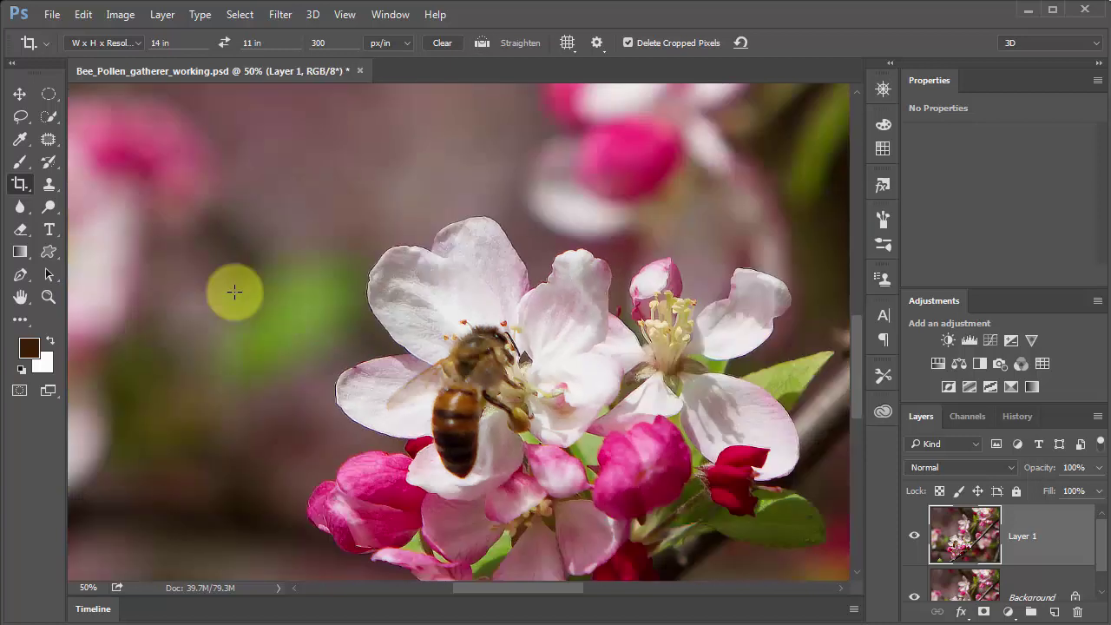
{"action": "key", "text": "ctrl+minus"}
{"action": "key", "text": "ctrl"}
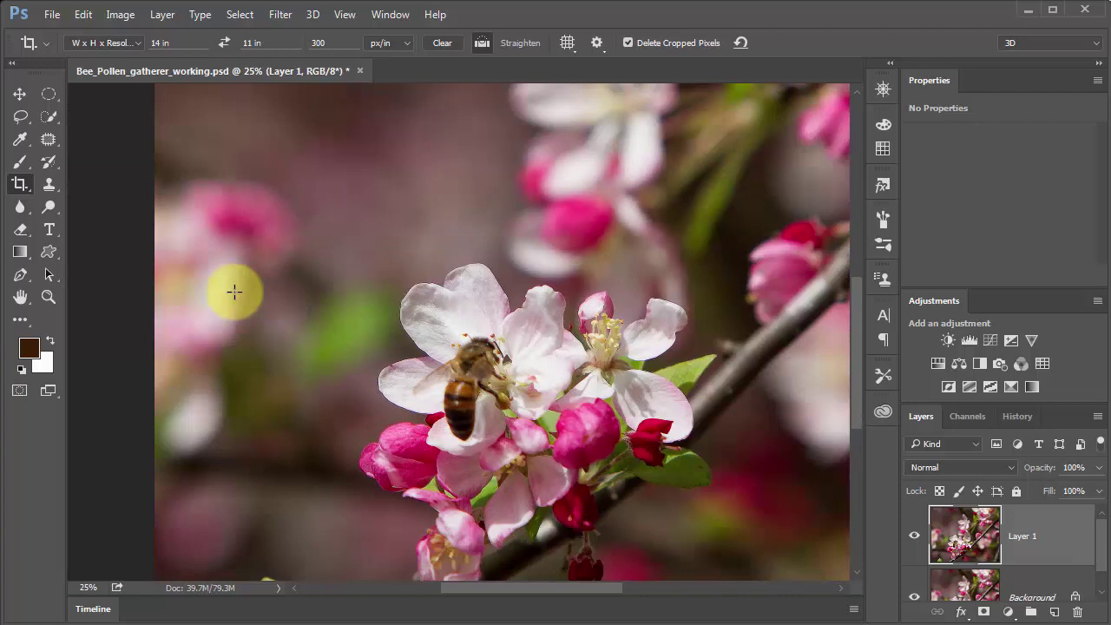
{"action": "key", "text": "ctrl+minus"}
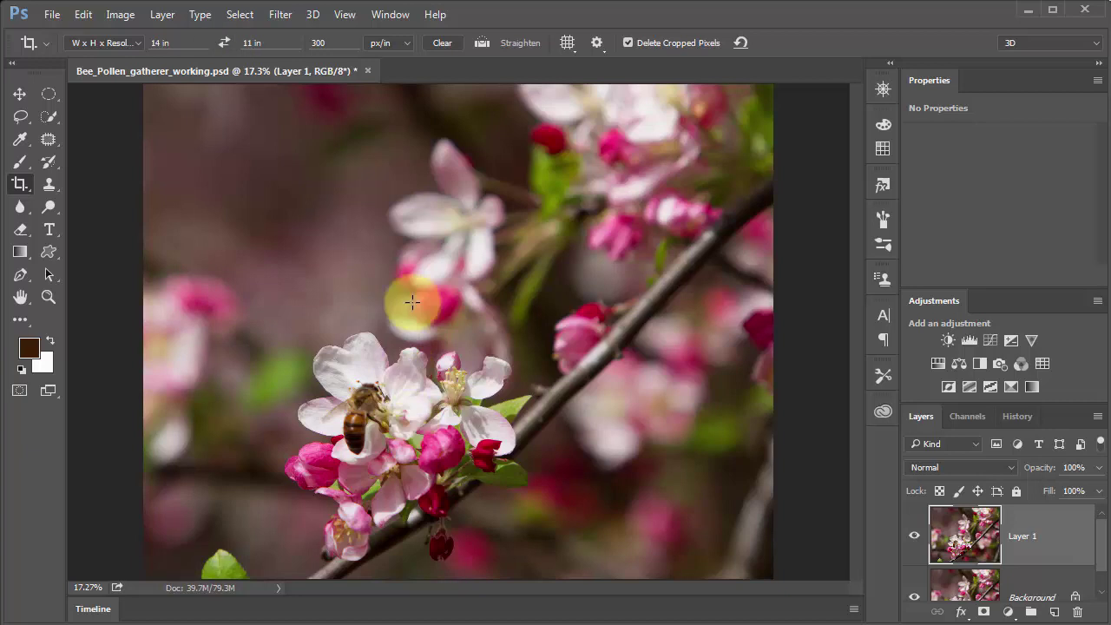
Step: Magnify the blurred background above the bee to 100% to examine its texture, and return to the whole photo at 16.7%
{"action": "key", "text": "ctrl+space"}
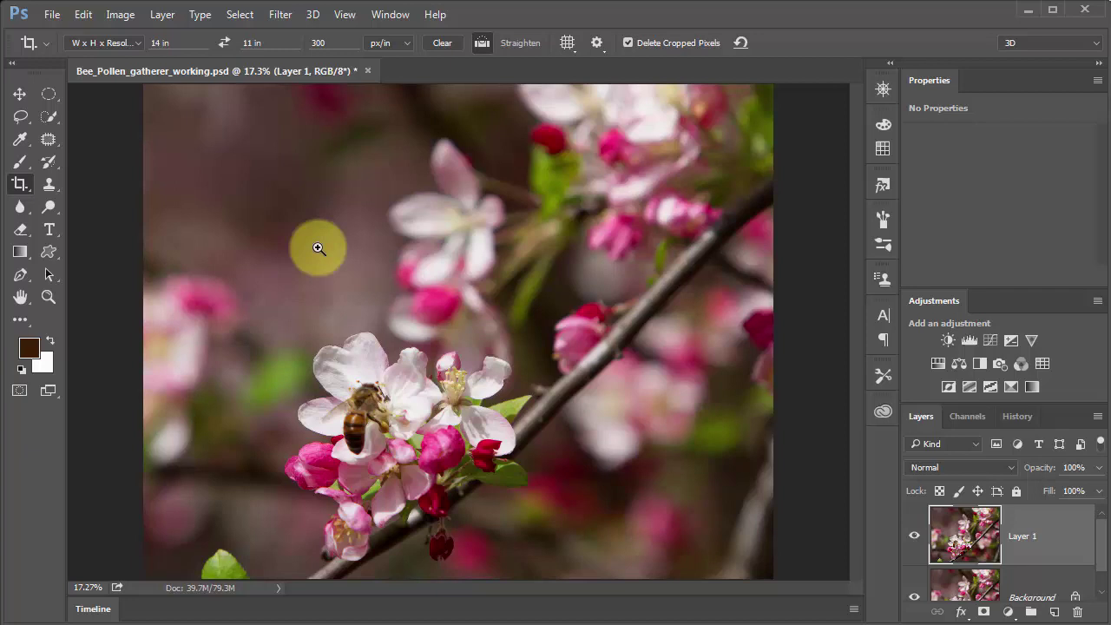
{"action": "left_click", "coordinate": [319, 248]}
{"action": "left_click", "coordinate": [318, 248]}
{"action": "left_click", "coordinate": [319, 248]}
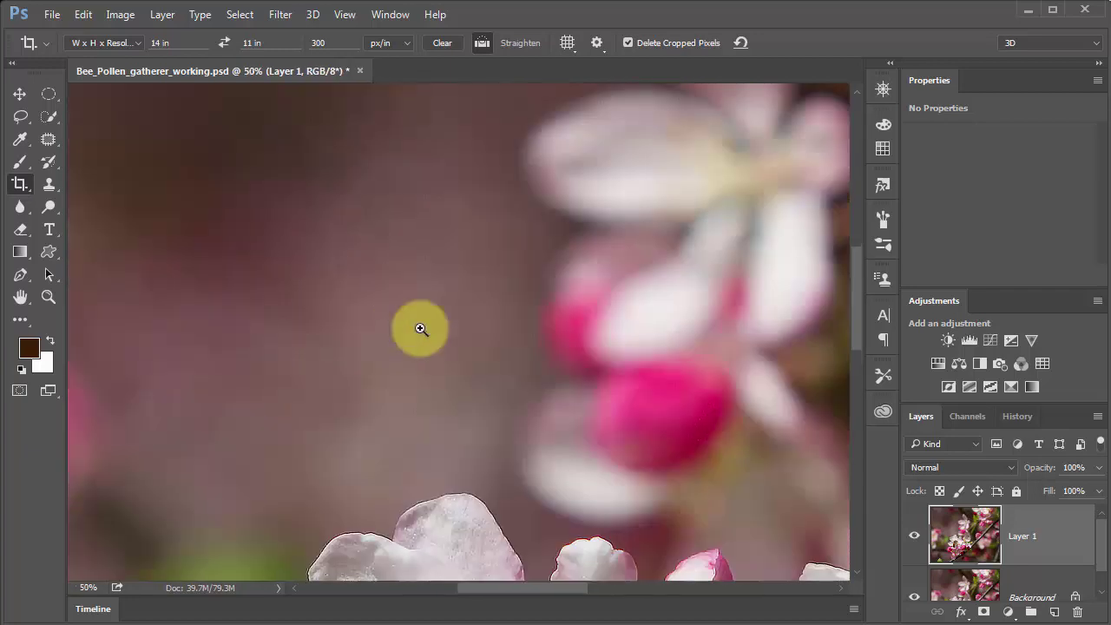
{"action": "left_click", "coordinate": [420, 329]}
{"action": "left_click", "coordinate": [420, 327]}
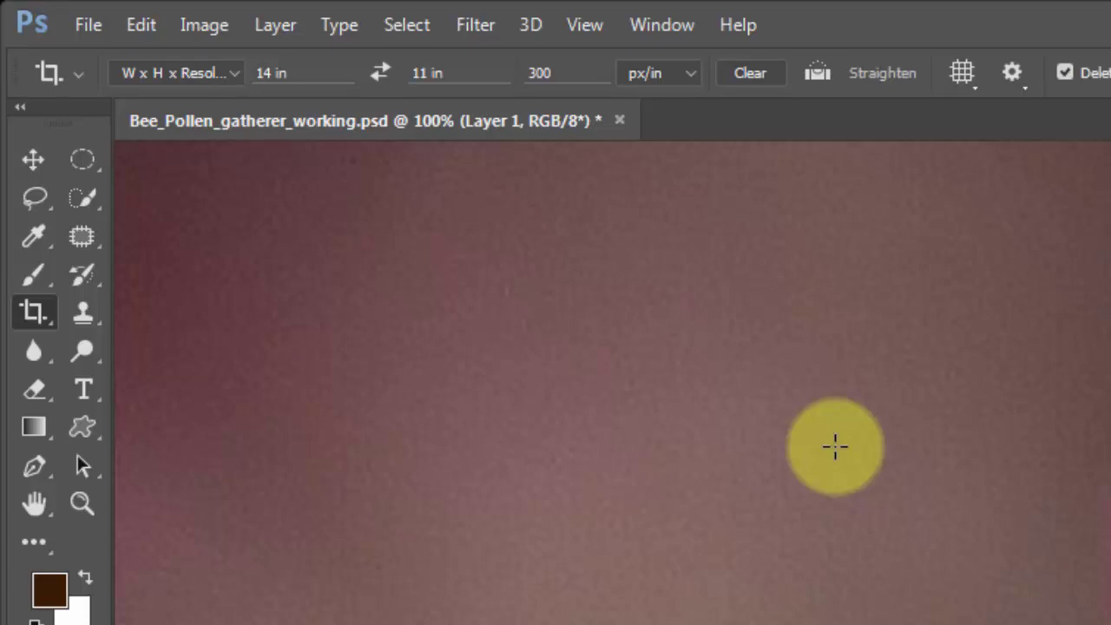
{"action": "key", "text": "ctrl"}
{"action": "key", "text": "ctrl+minus"}
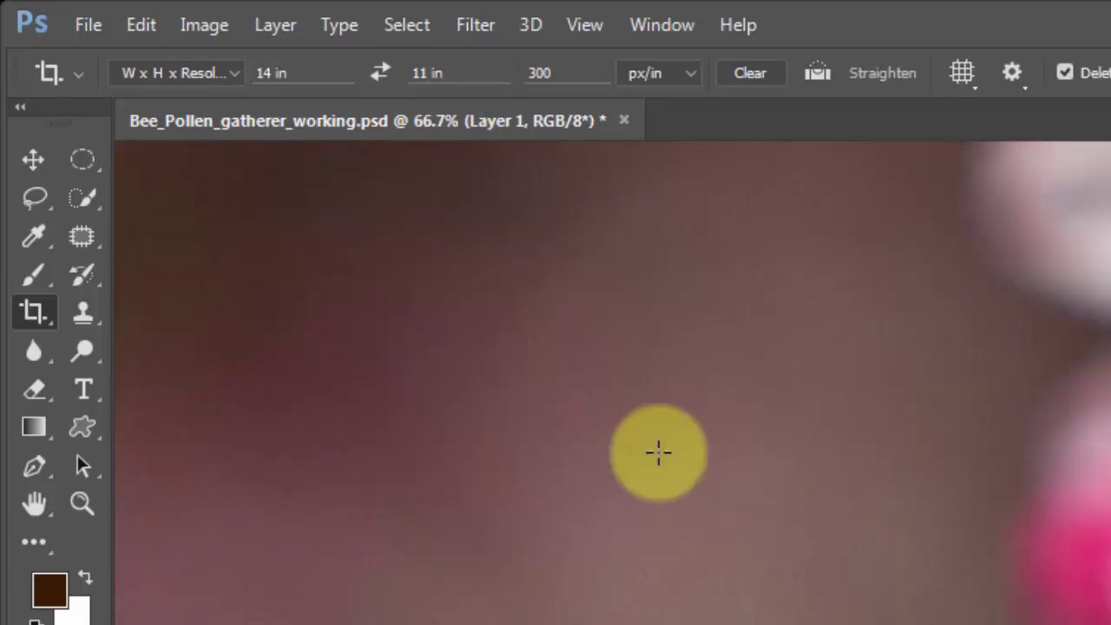
{"action": "key", "text": "ctrl"}
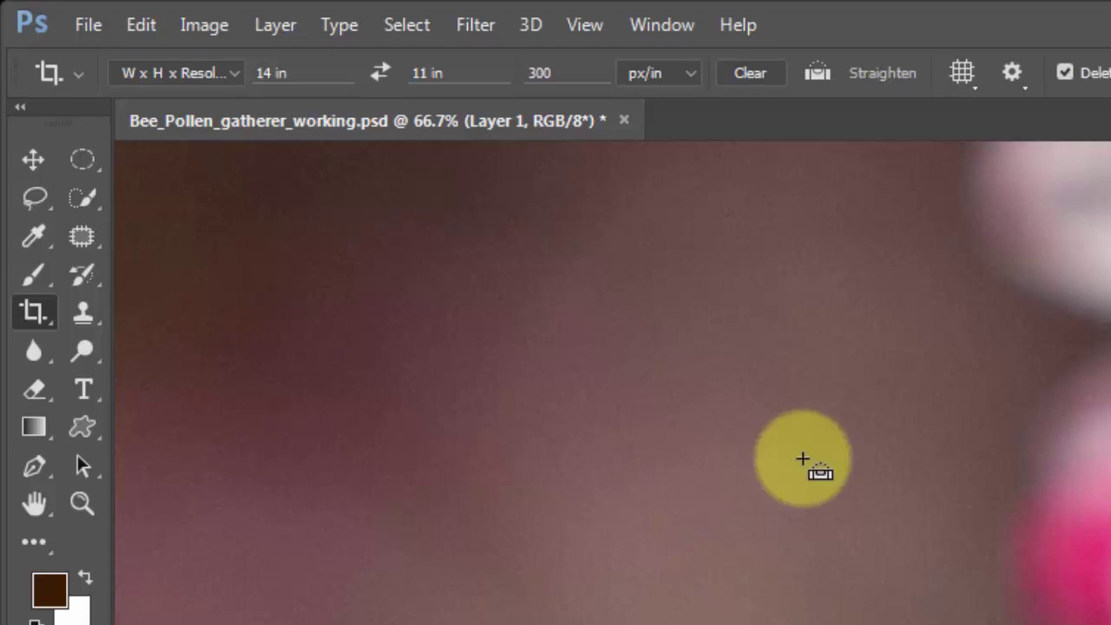
{"action": "key", "text": "ctrl+minus"}
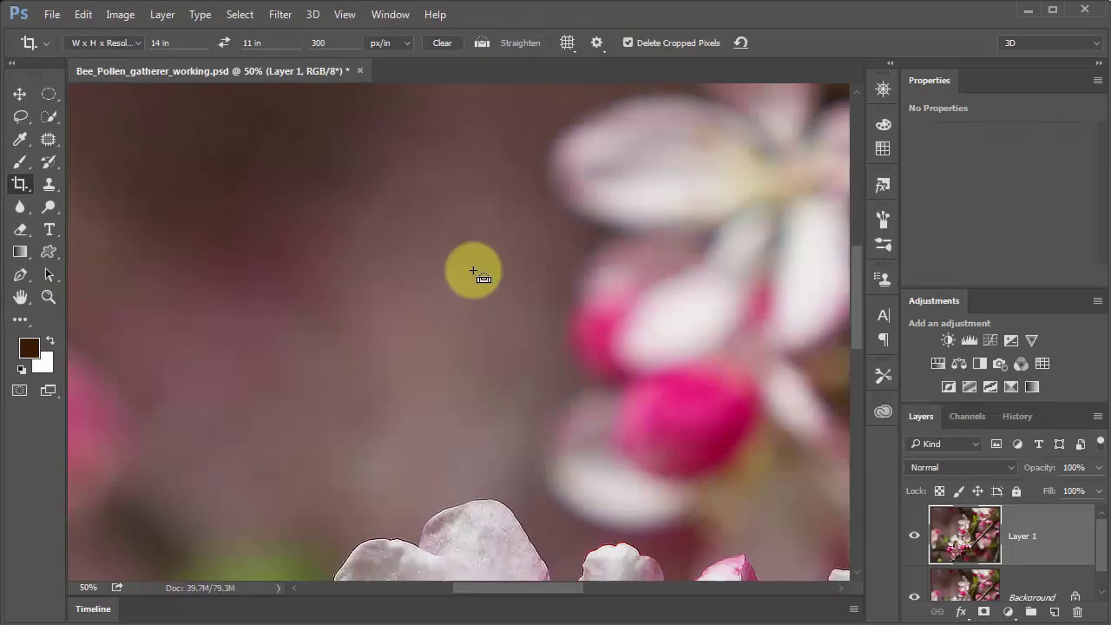
{"action": "key", "text": "ctrl+minus"}
{"action": "key", "text": "ctrl+minus"}
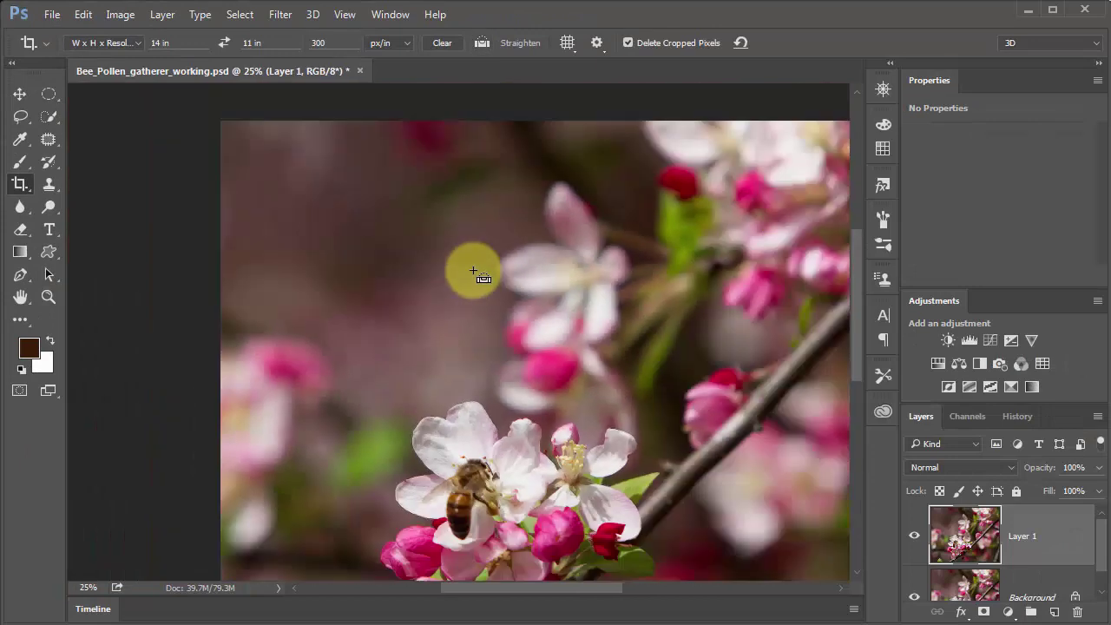
{"action": "key", "text": "ctrl+minus"}
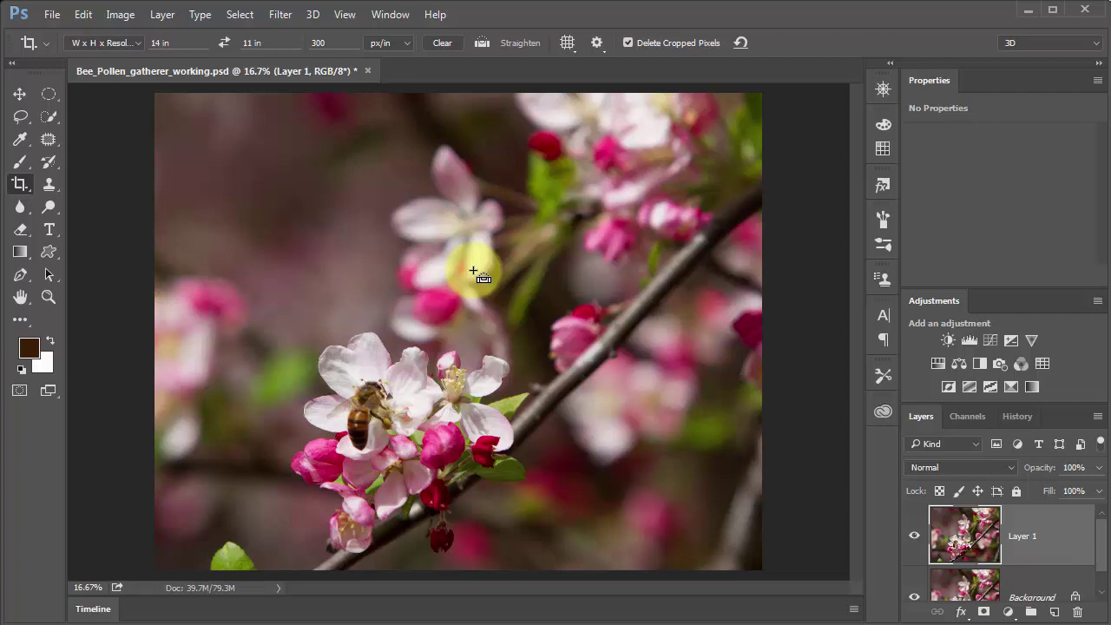
Step: Revert the photo to the first Fade Shake Reduction history state, undoing the second sharpening pass
{"action": "left_click", "coordinate": [1018, 416]}
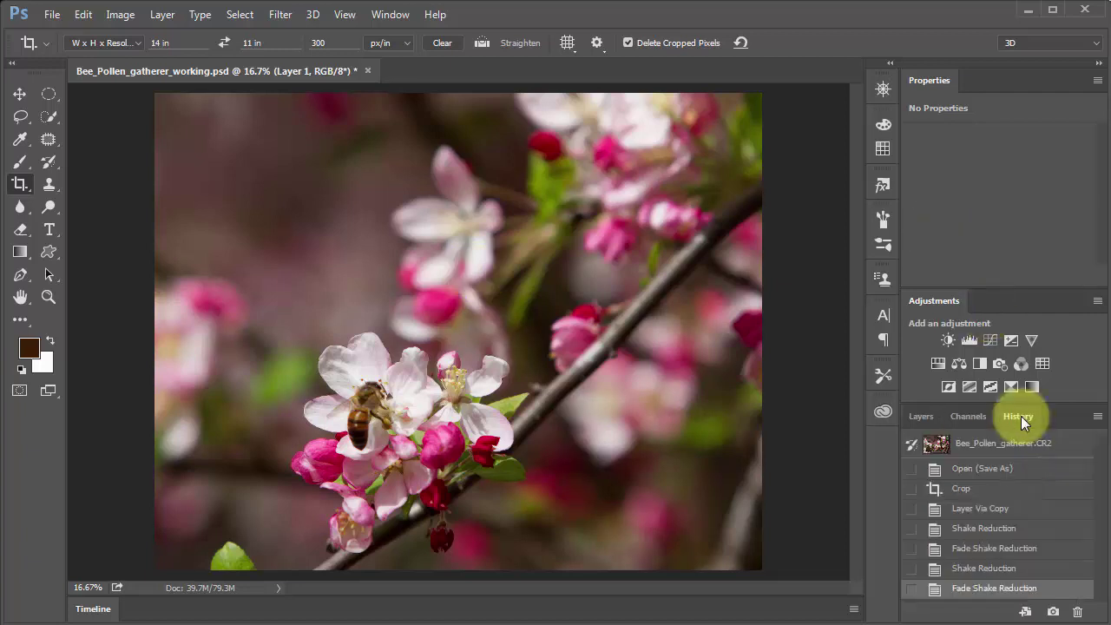
{"action": "left_click", "coordinate": [984, 549]}
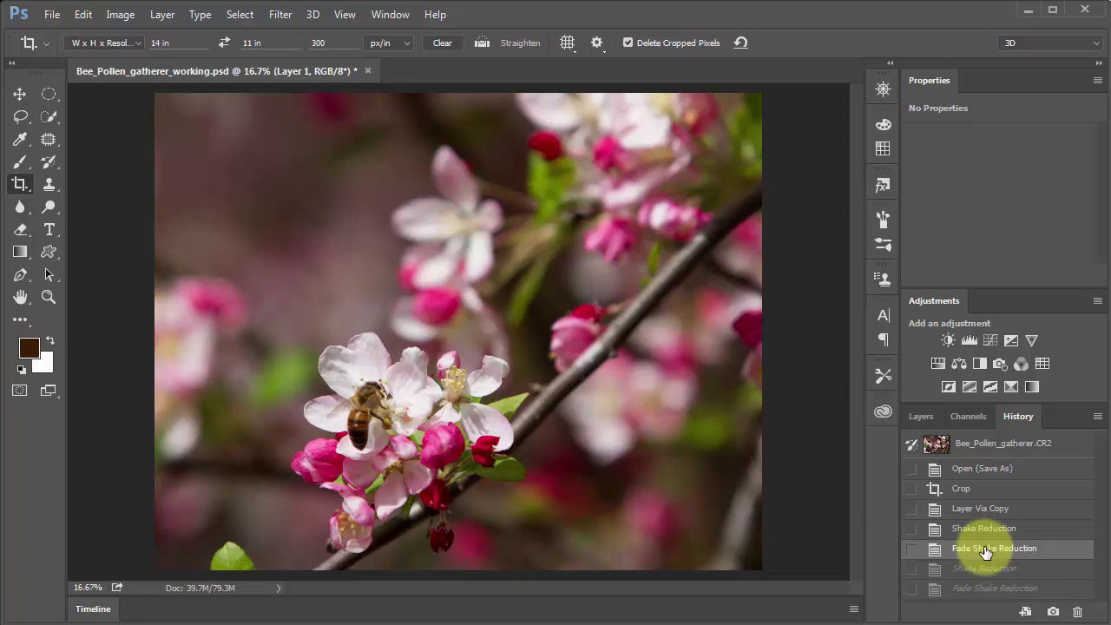
Step: Magnify the blurred background above the bee to 100% and compare its texture between the first and second Fade Shake Reduction history states
{"action": "left_click", "coordinate": [372, 263], "text": "ctrl"}
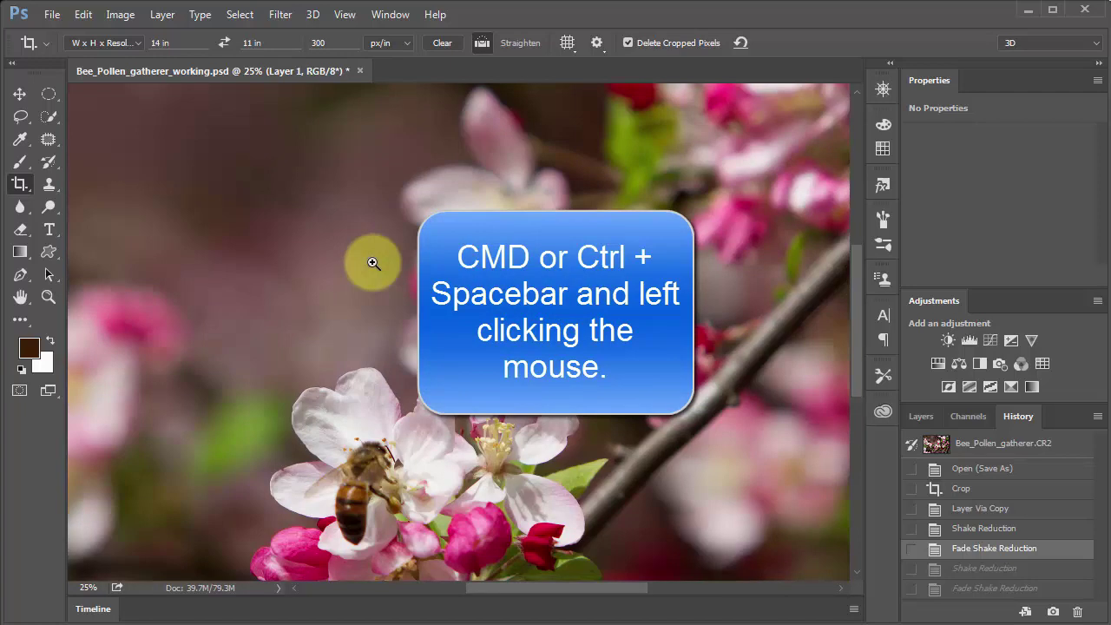
{"action": "left_click", "coordinate": [373, 274], "text": "ctrl"}
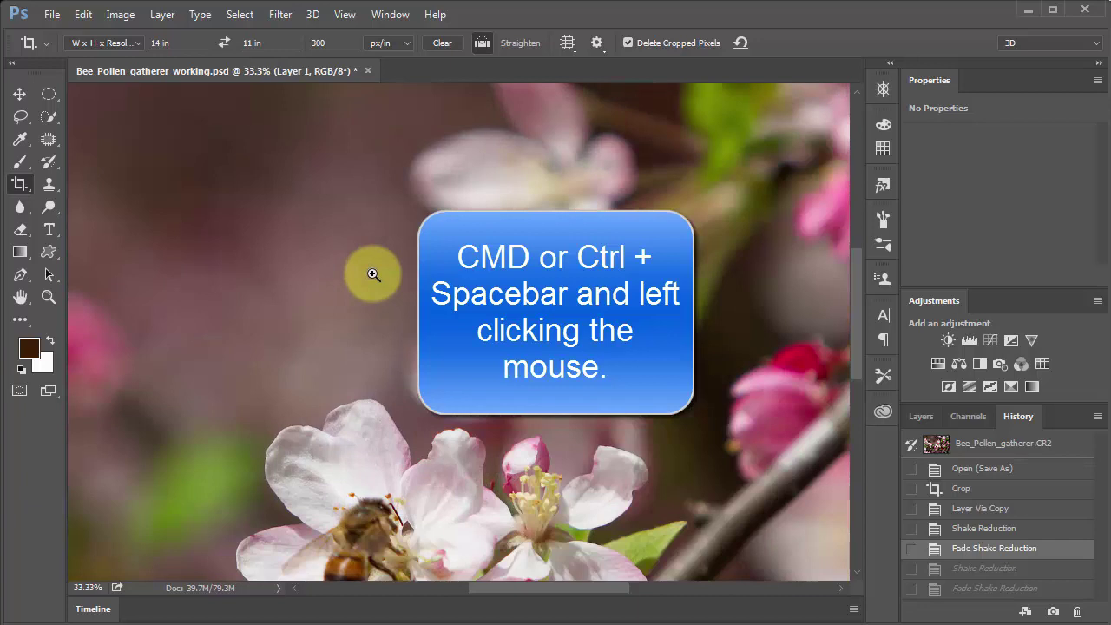
{"action": "left_click", "coordinate": [373, 274], "text": "ctrl"}
{"action": "left_click", "coordinate": [372, 274], "text": "ctrl"}
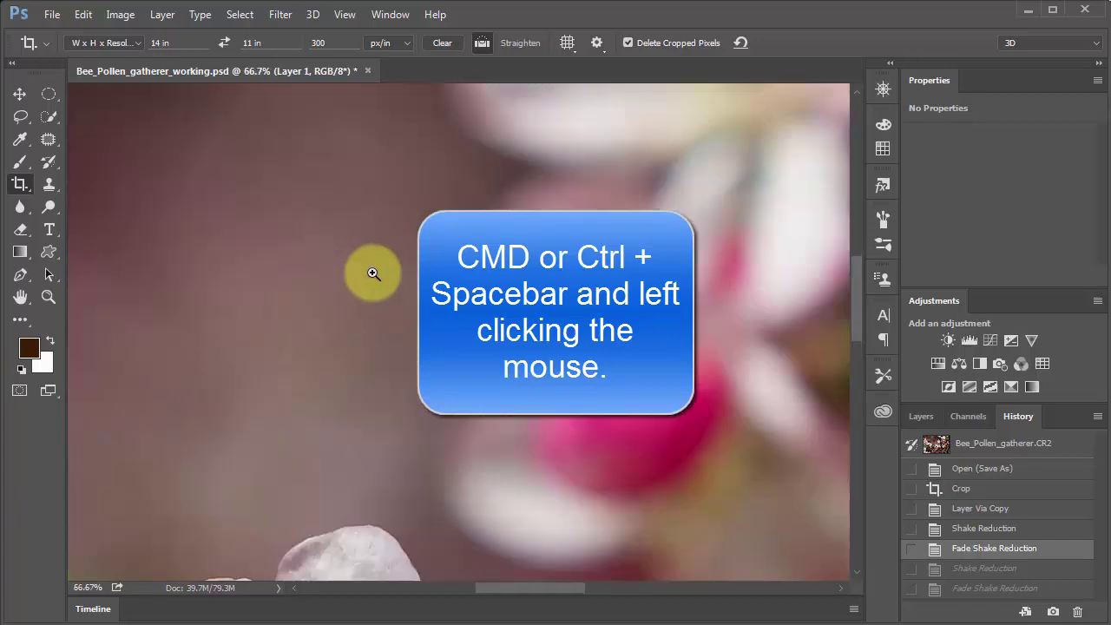
{"action": "left_click", "coordinate": [372, 275], "text": "ctrl"}
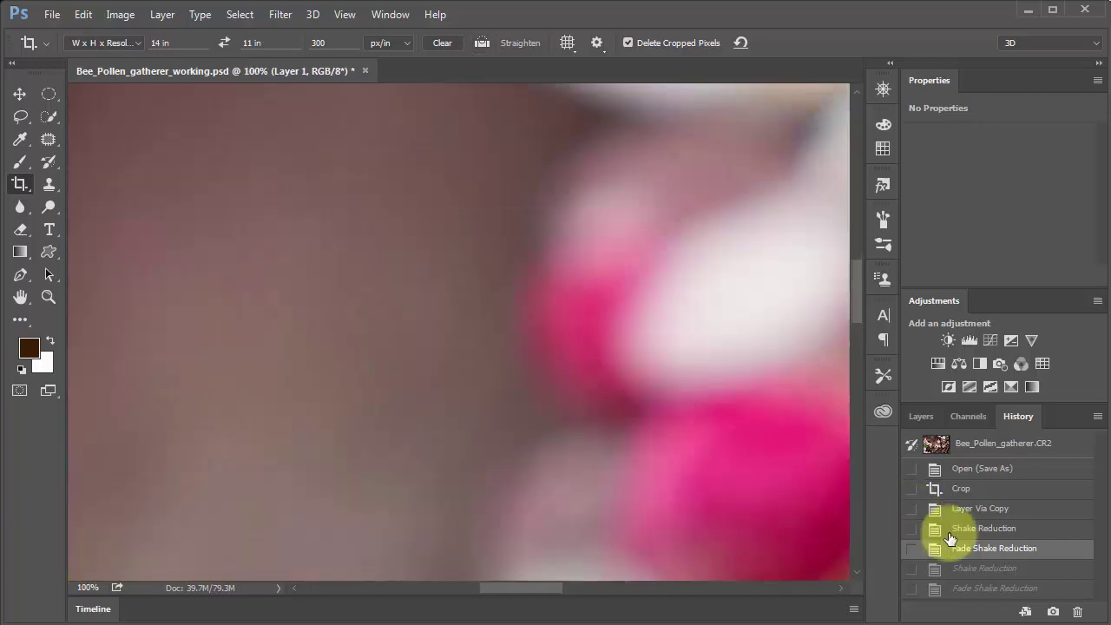
{"action": "left_click", "coordinate": [987, 590]}
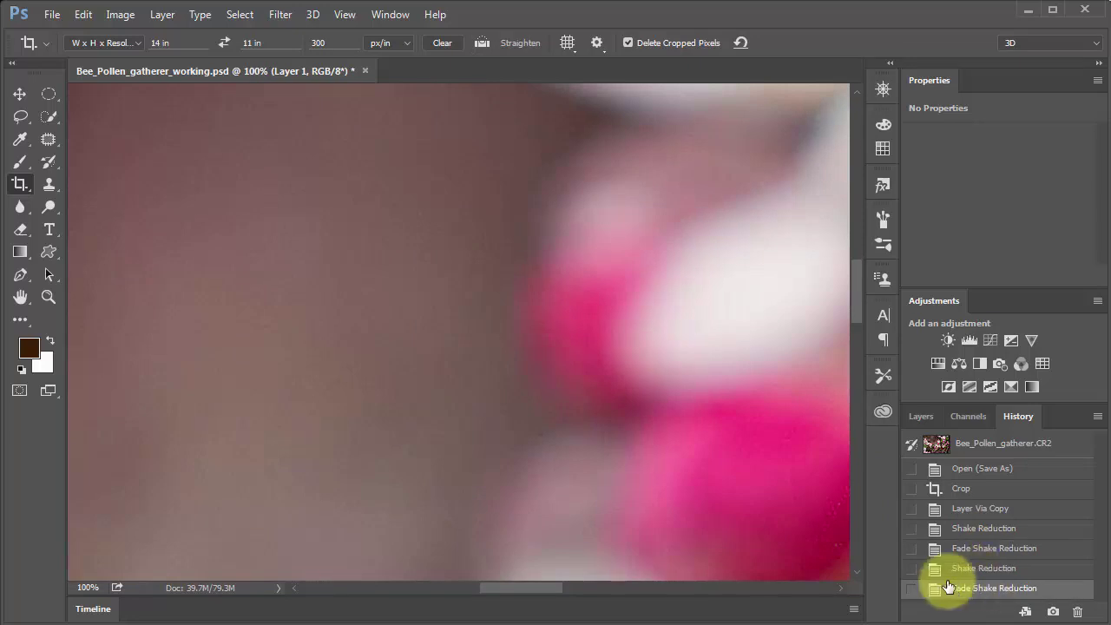
{"action": "left_click", "coordinate": [990, 550]}
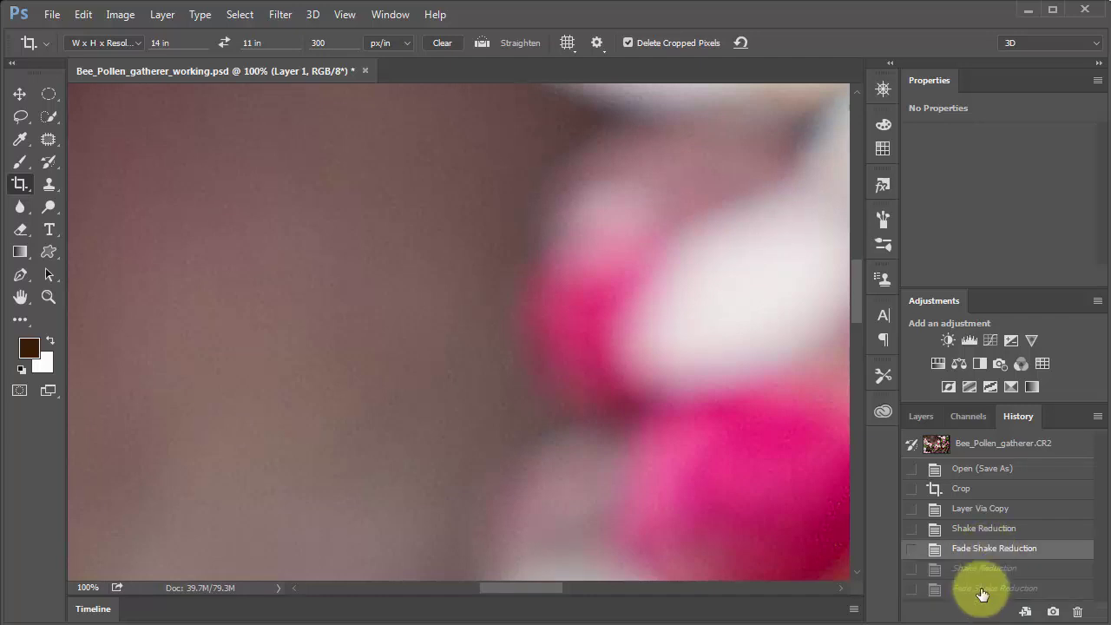
{"action": "left_click", "coordinate": [984, 590]}
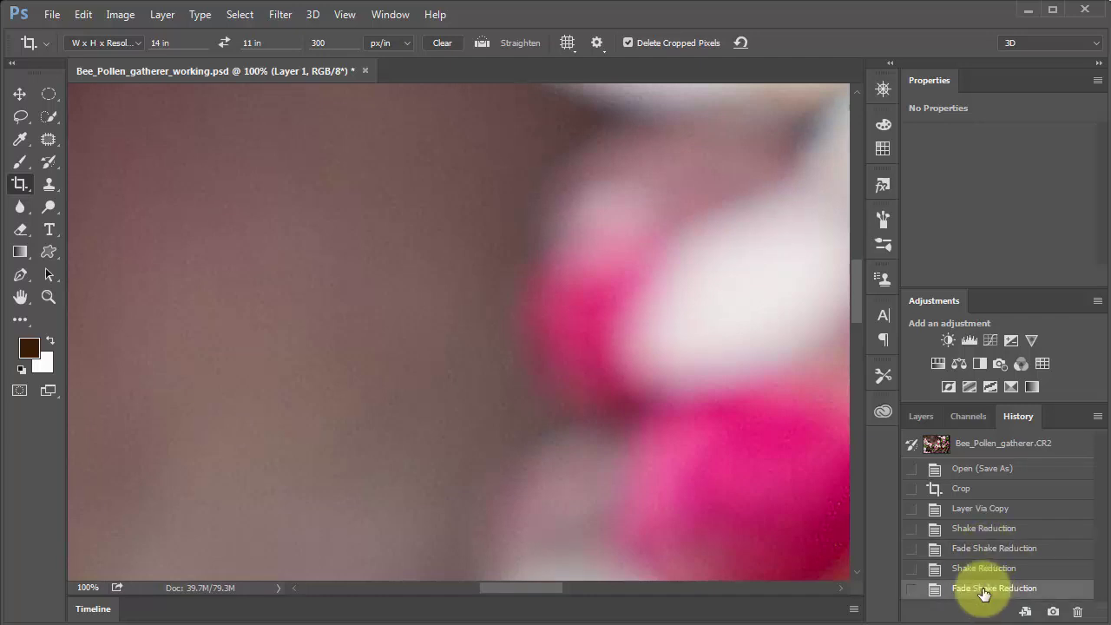
Step: Compare the unsharpened Layer Via Copy state with the first Fade Shake Reduction state, stay on that fade and view the whole photo
{"action": "left_click", "coordinate": [1003, 512]}
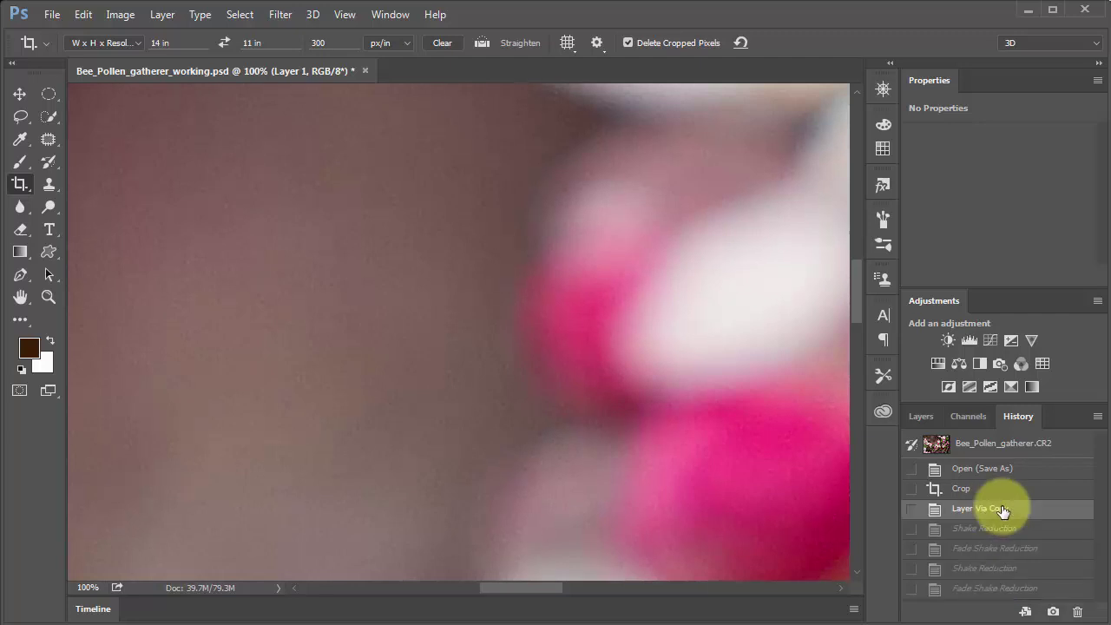
{"action": "left_click", "coordinate": [994, 550]}
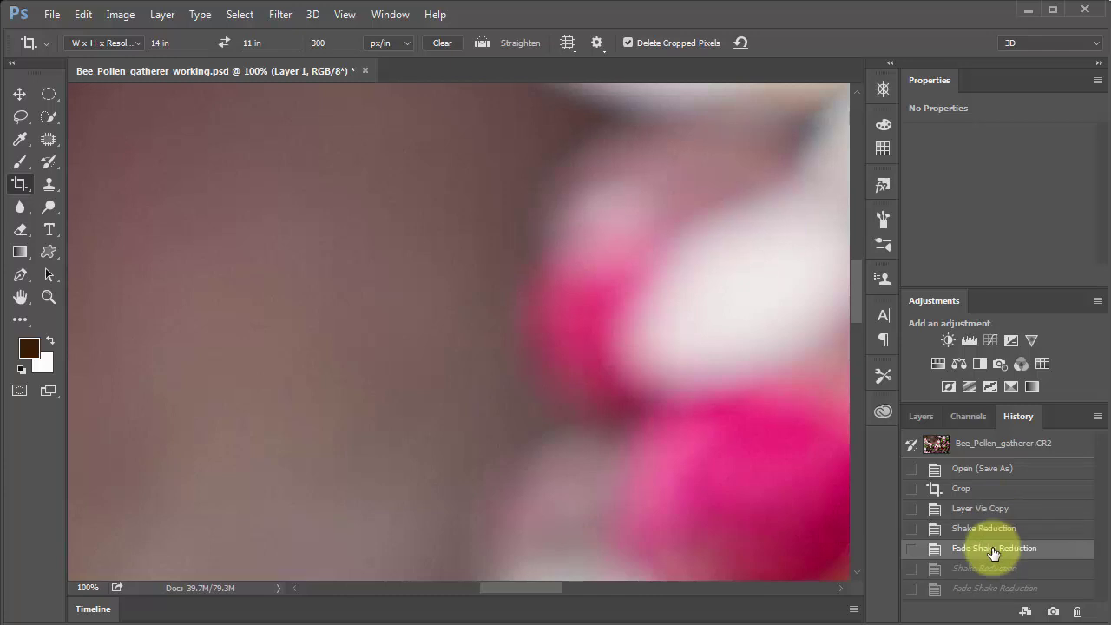
{"action": "key", "text": "ctrl+minus"}
{"action": "key", "text": "ctrl+minus"}
{"action": "key", "text": "ctrl+minus"}
{"action": "key", "text": "ctrl+minus"}
{"action": "key", "text": "ctrl+minus"}
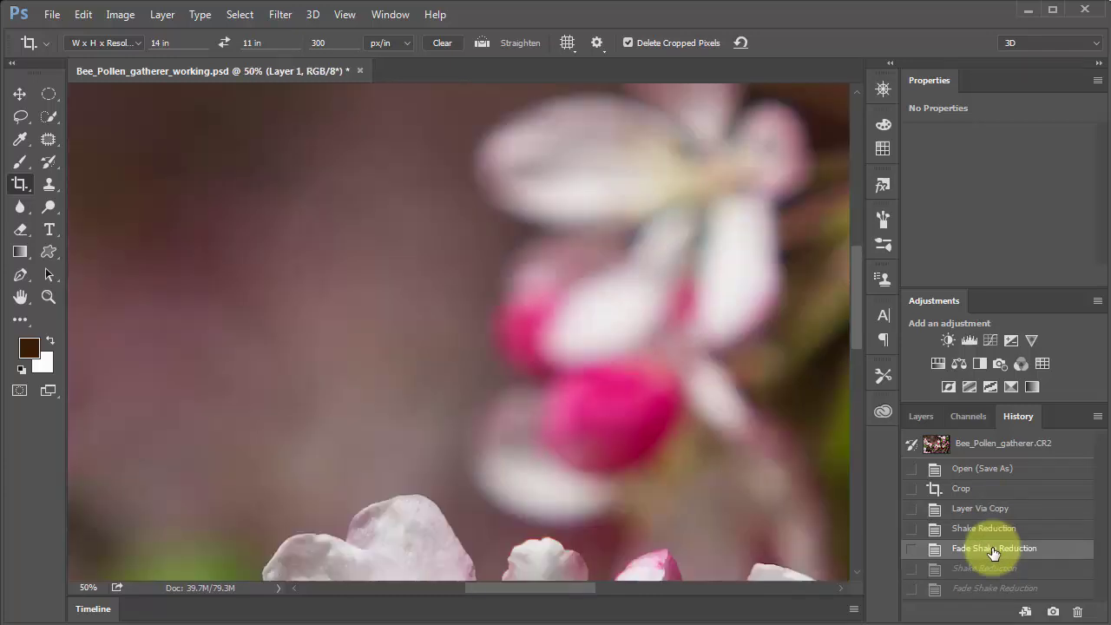
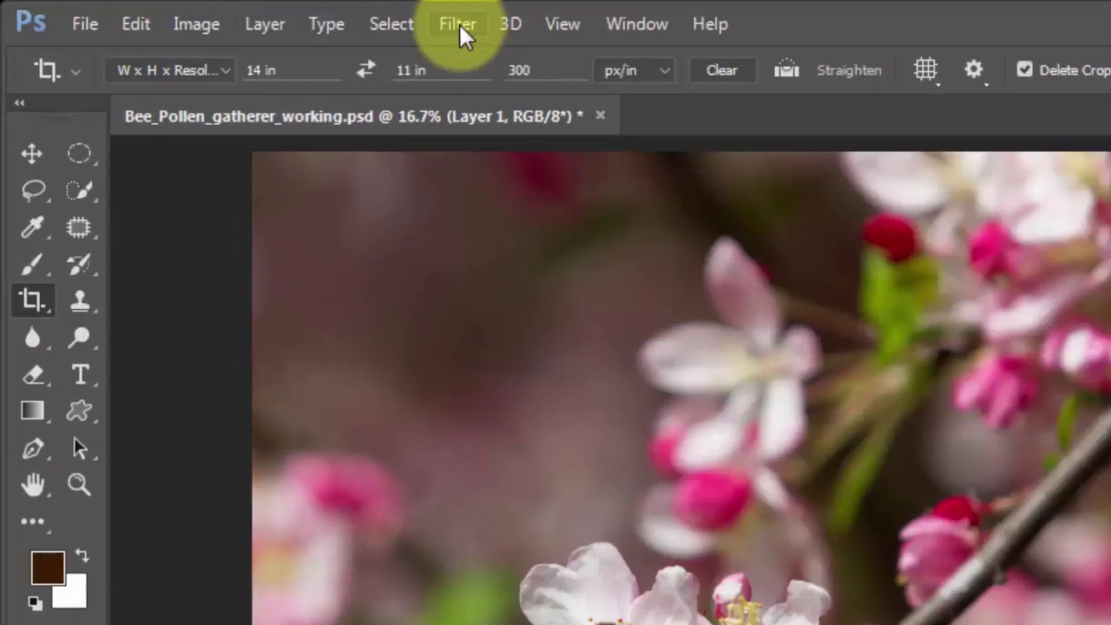
Step: Open Layer 1 in the Camera Raw Filter and bring up the HSL / Grayscale luminance adjustments
{"action": "left_click", "coordinate": [459, 22]}
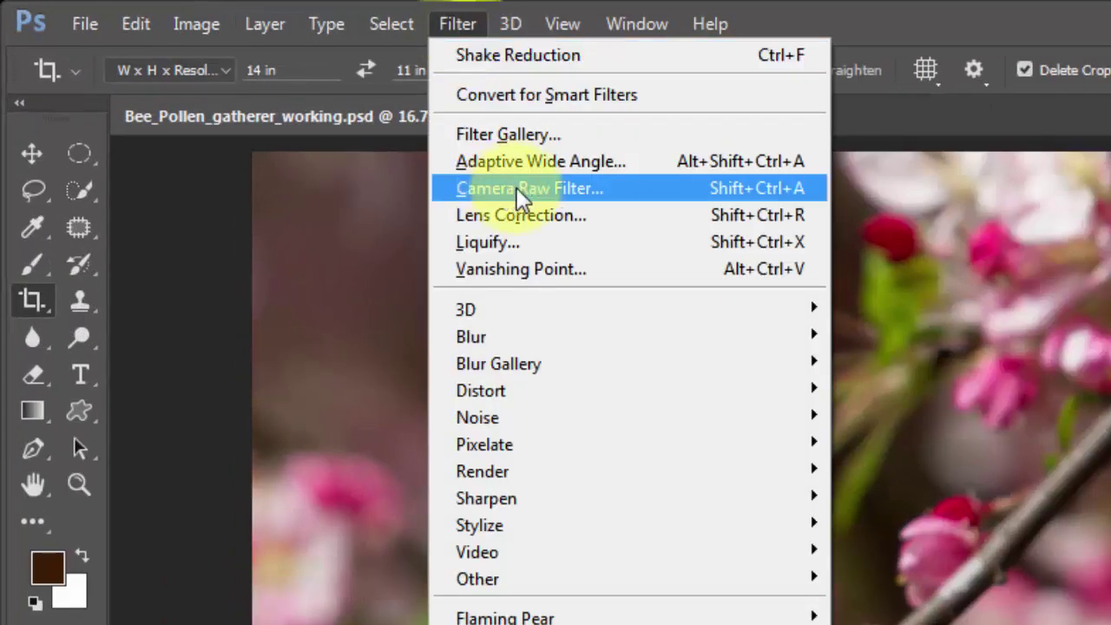
{"action": "left_click", "coordinate": [740, 184]}
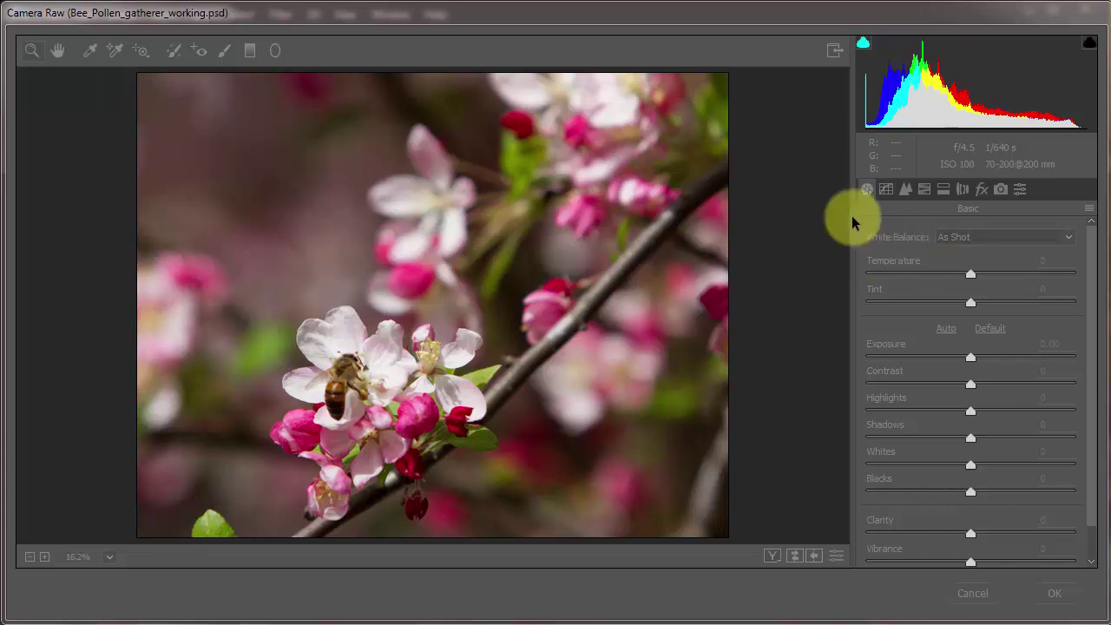
{"action": "left_click", "coordinate": [904, 189]}
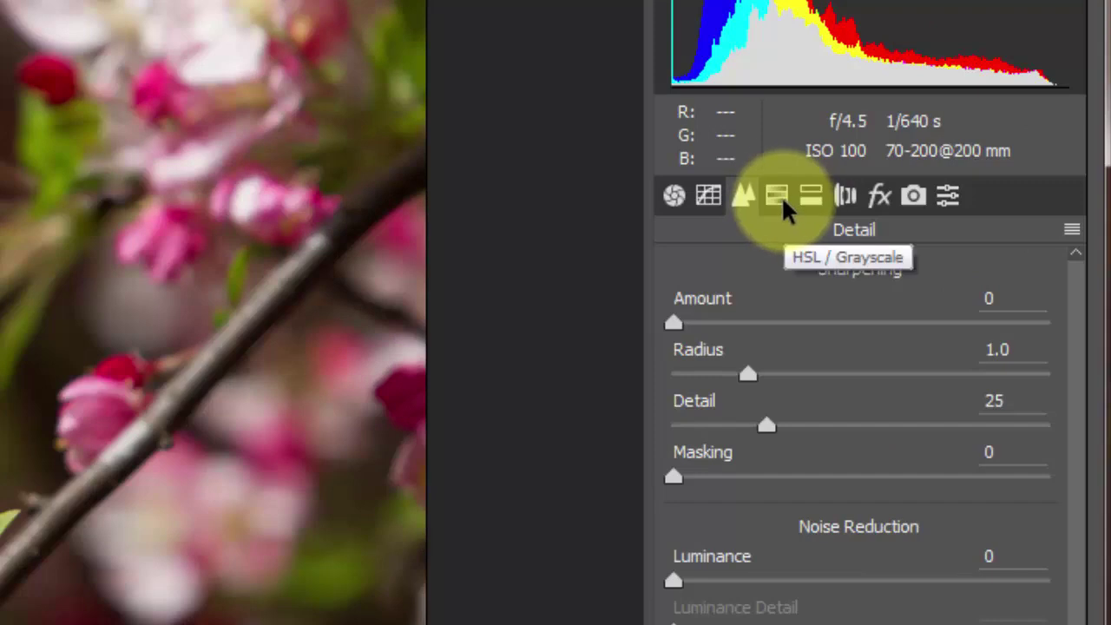
{"action": "left_click", "coordinate": [778, 195]}
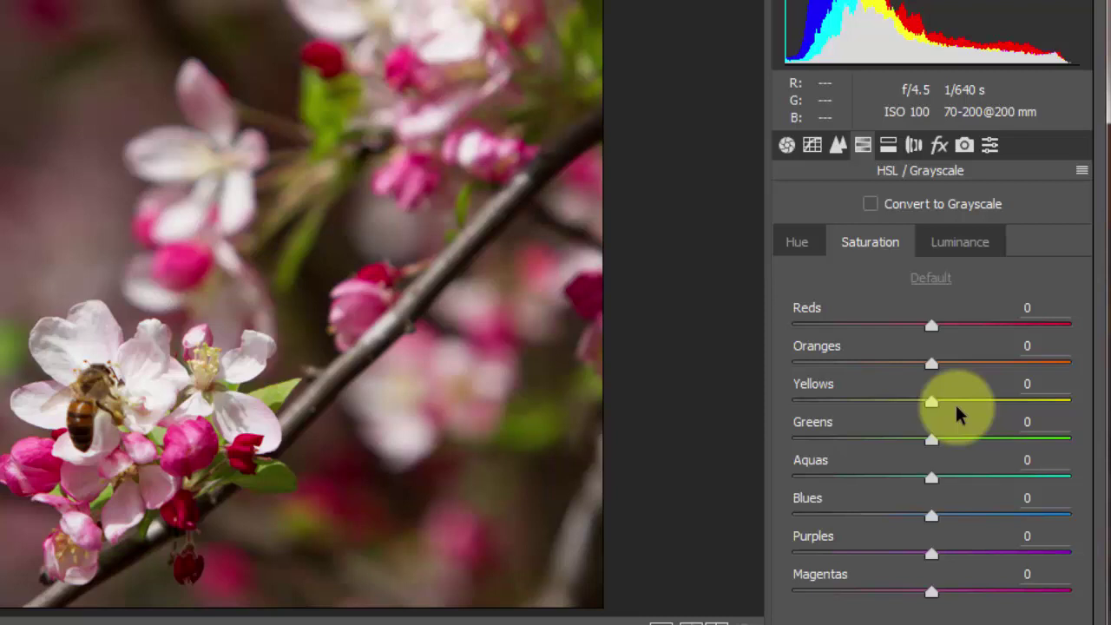
{"action": "left_click", "coordinate": [968, 236]}
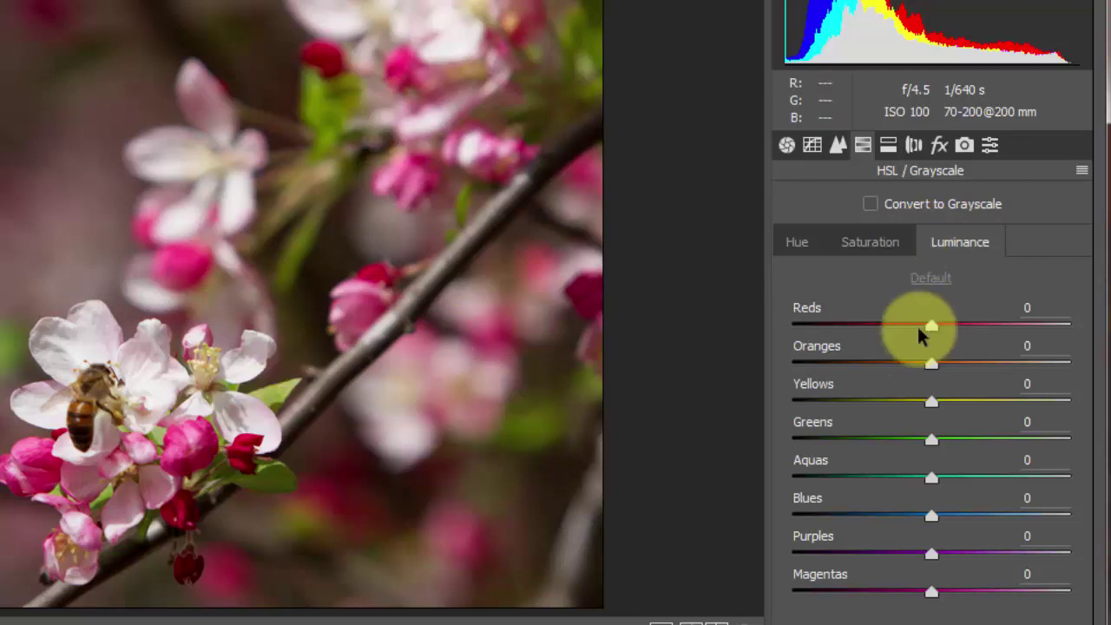
Step: Set the luminance of the Reds to +25 and of the Oranges to +14, trying darker and lighter values first
{"action": "left_click_drag", "start_coordinate": [932, 325], "coordinate": [972, 326]}
{"action": "left_click_drag", "start_coordinate": [873, 332], "coordinate": [966, 323]}
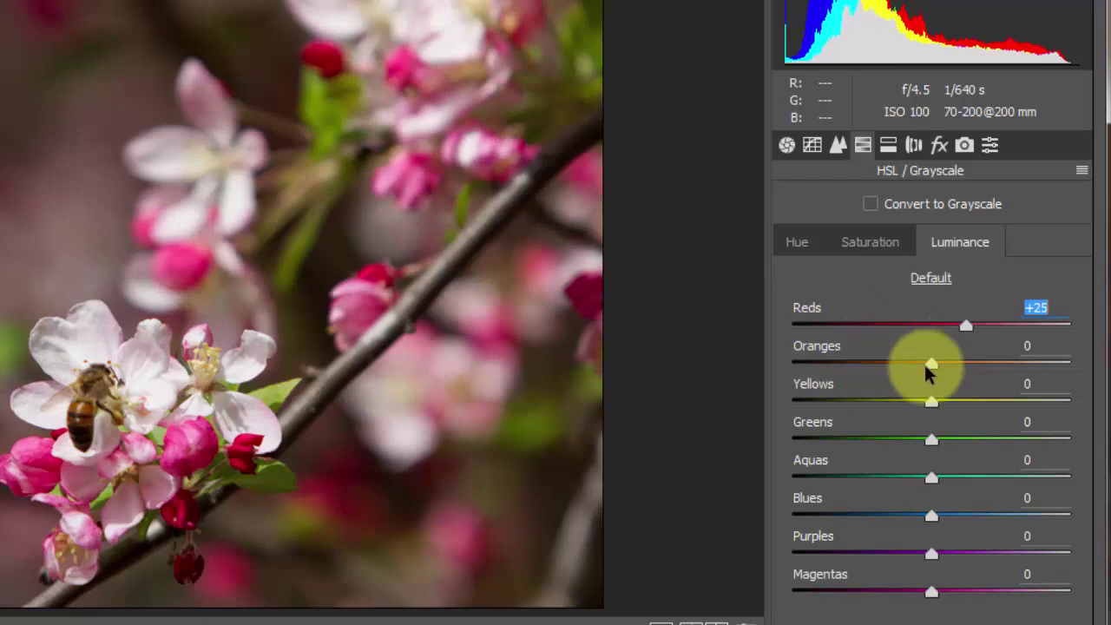
{"action": "left_click_drag", "start_coordinate": [925, 364], "coordinate": [861, 368]}
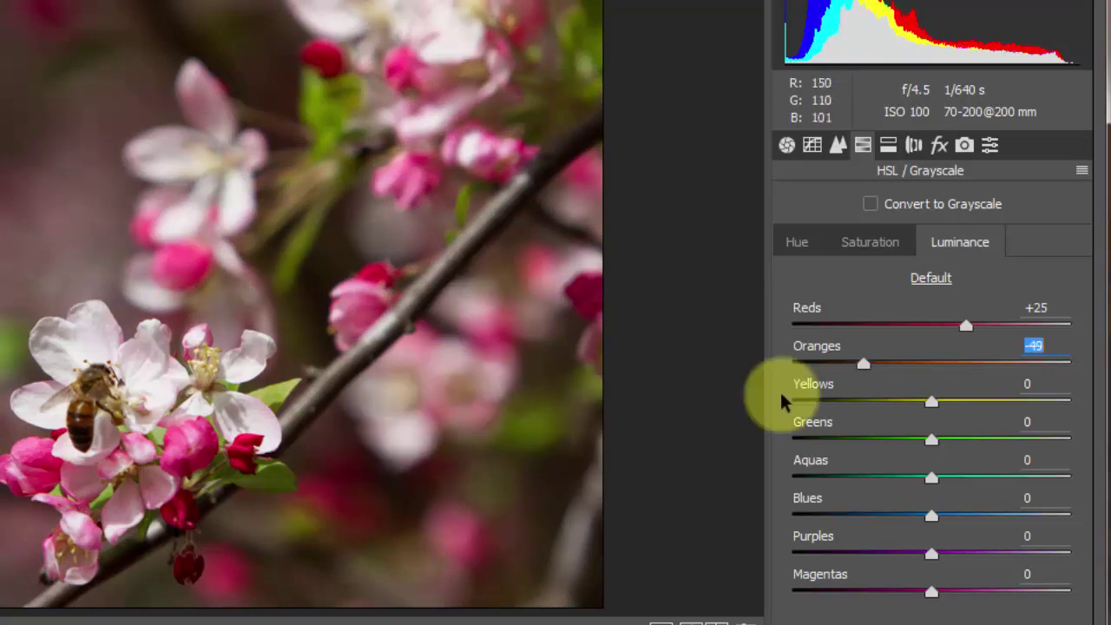
{"action": "left_click_drag", "start_coordinate": [900, 368], "coordinate": [955, 348]}
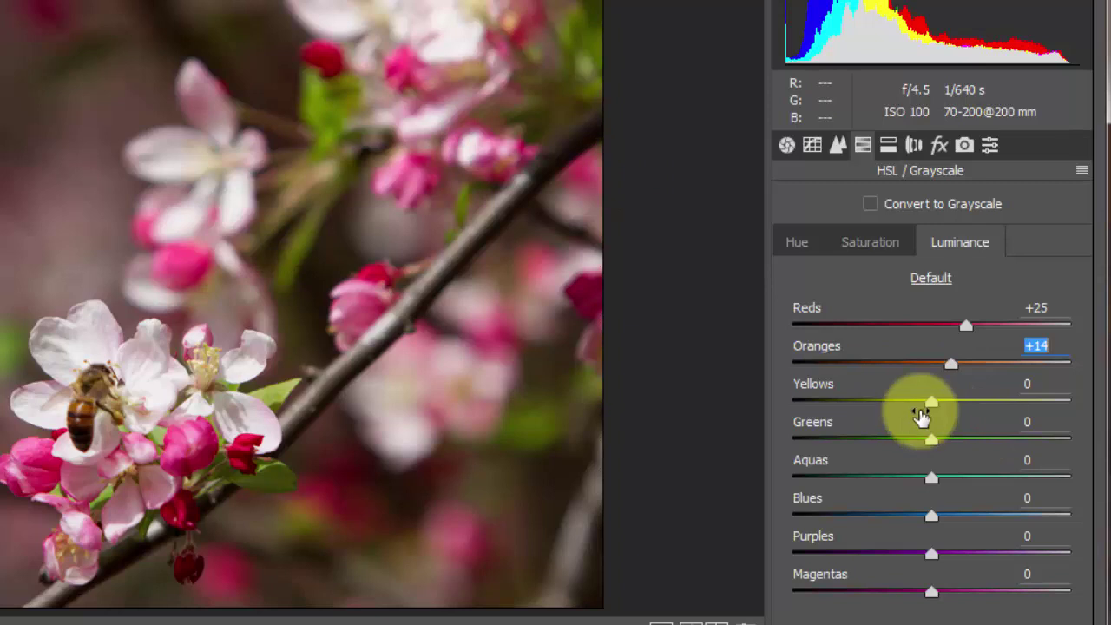
Step: Set the luminance of Yellows to +19, Greens to -41, Aquas to +18, Blues to -5, Purples to +24 and Magentas to -35
{"action": "left_click_drag", "start_coordinate": [933, 402], "coordinate": [910, 409]}
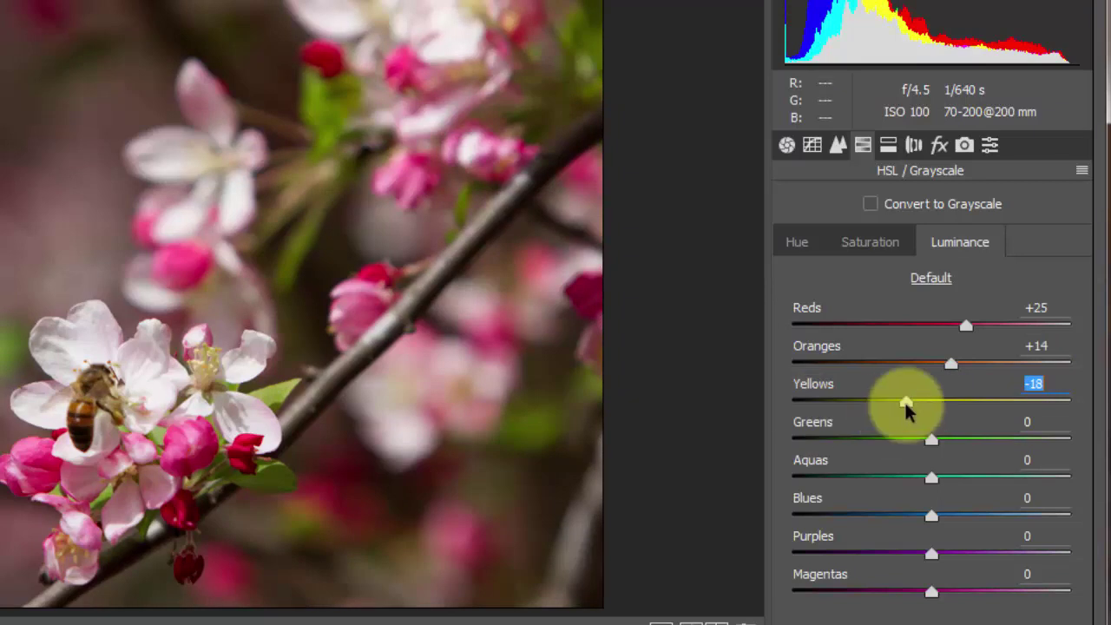
{"action": "left_click_drag", "start_coordinate": [906, 402], "coordinate": [955, 409]}
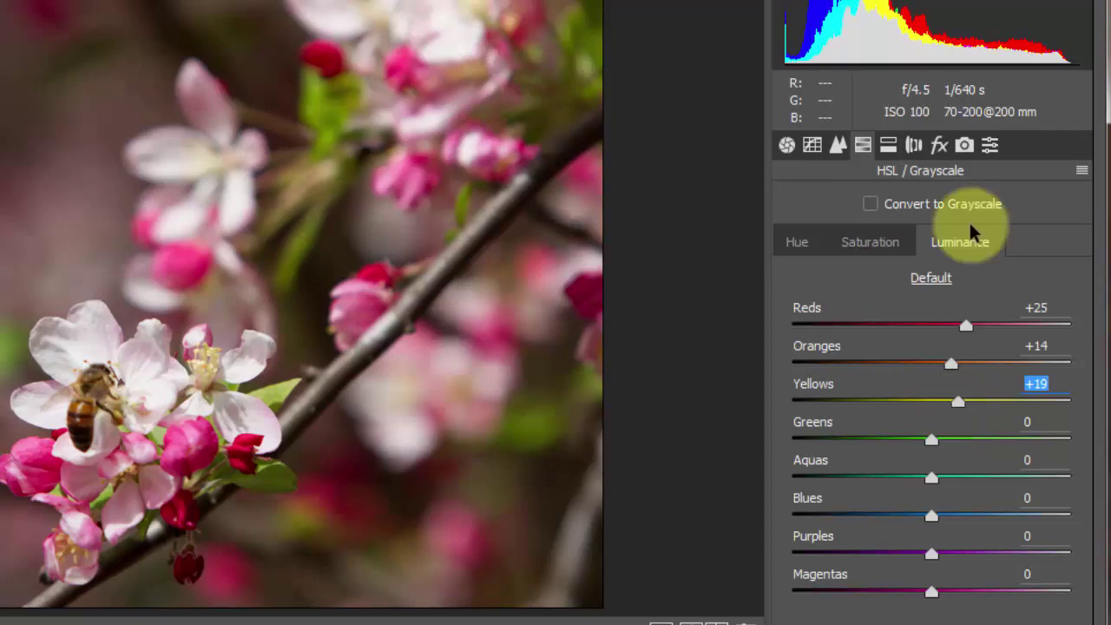
{"action": "left_click_drag", "start_coordinate": [926, 437], "coordinate": [873, 448]}
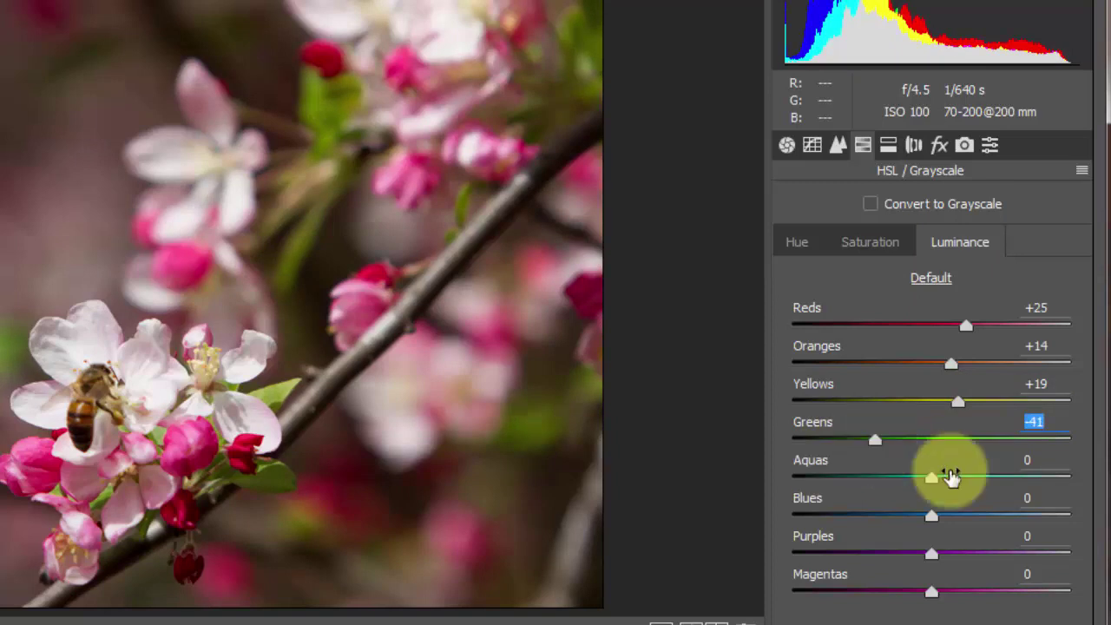
{"action": "left_click_drag", "start_coordinate": [844, 479], "coordinate": [883, 608]}
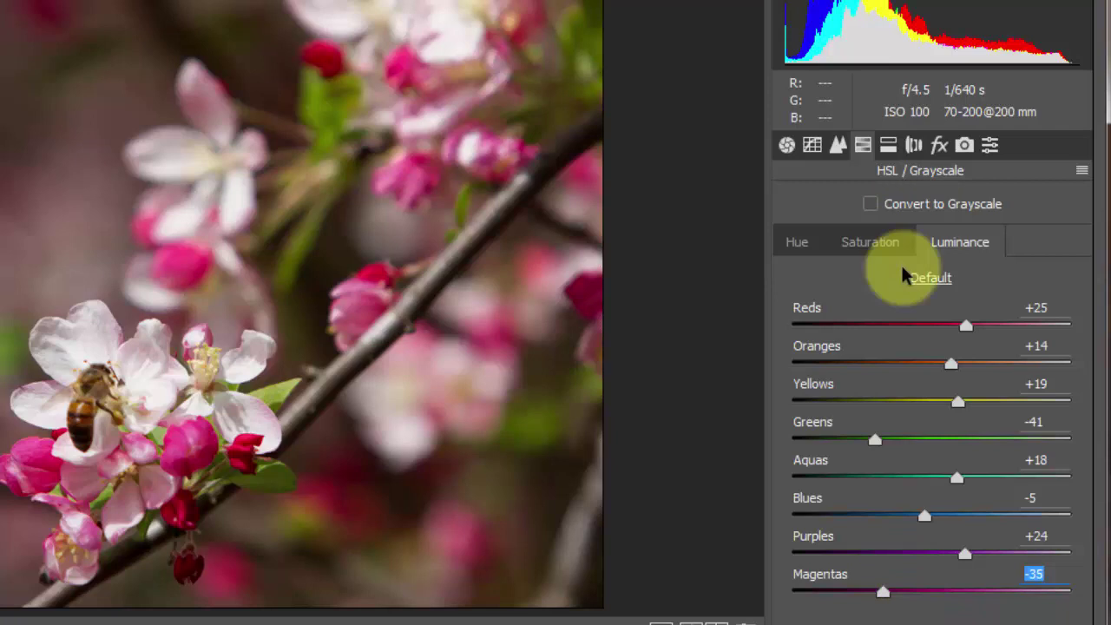
Step: Set the HSL saturation of the Reds to +43, the Oranges to +14 and the Yellows to +3
{"action": "left_click", "coordinate": [871, 242]}
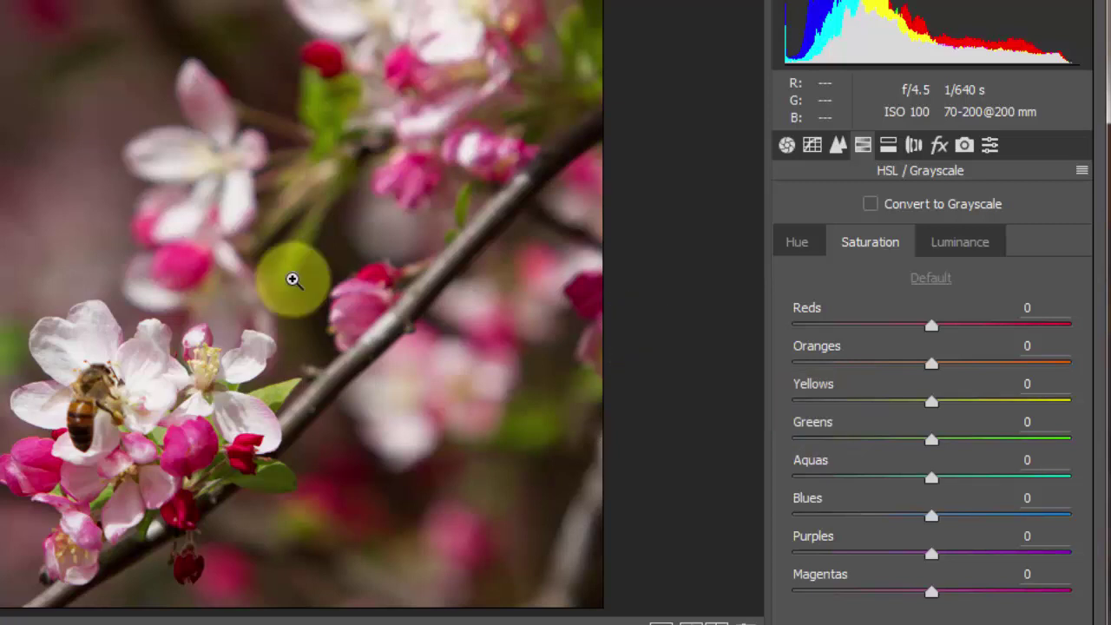
{"action": "left_click_drag", "start_coordinate": [931, 331], "coordinate": [993, 339]}
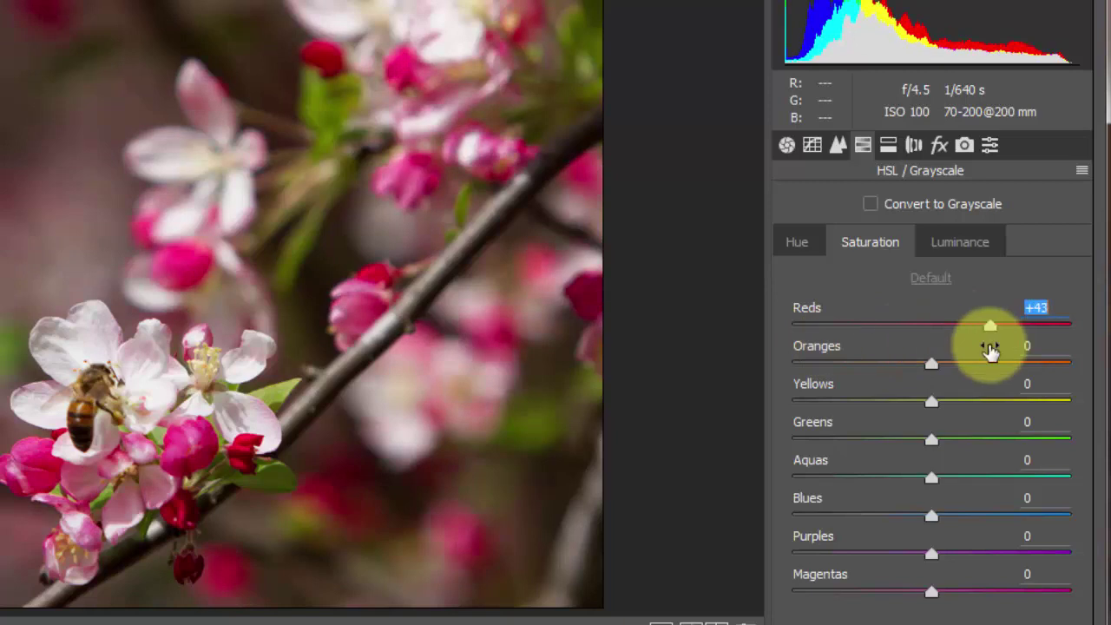
{"action": "left_click_drag", "start_coordinate": [928, 363], "coordinate": [951, 363]}
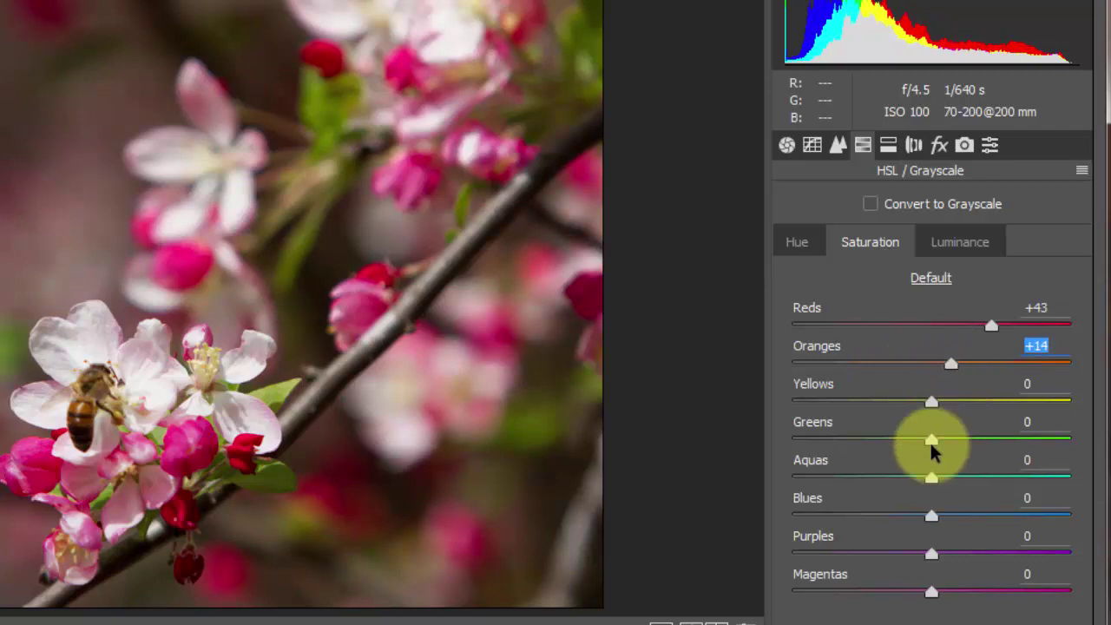
{"action": "mouse_move", "coordinate": [929, 402]}
{"action": "left_mouse_down"}
{"action": "mouse_move", "coordinate": [866, 418]}
{"action": "mouse_move", "coordinate": [933, 409]}
{"action": "left_mouse_up"}
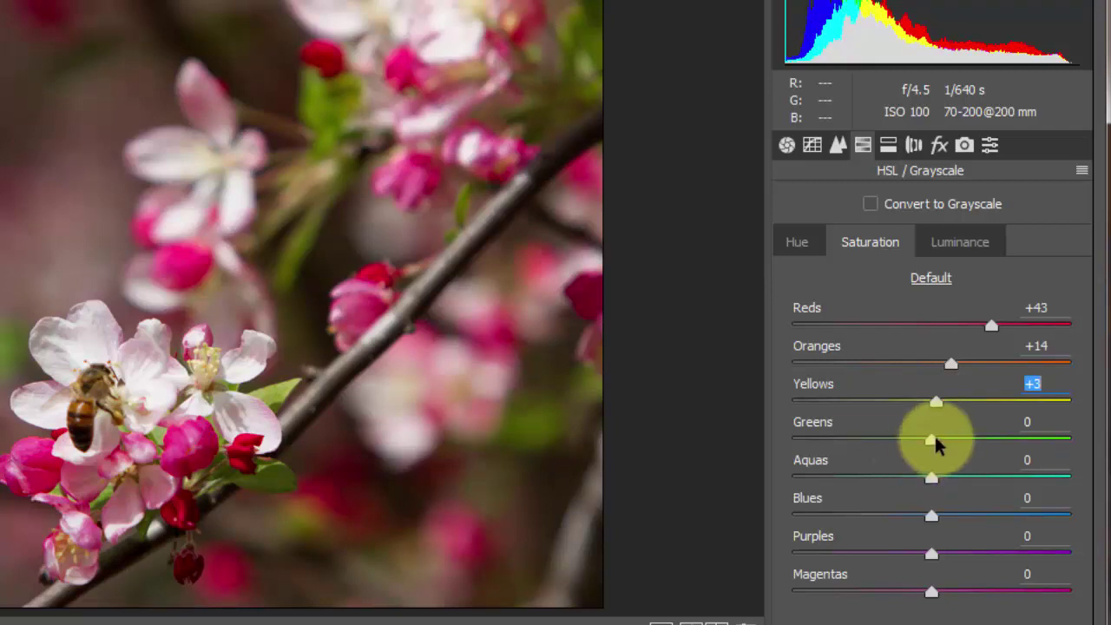
Step: Set the saturation of the Greens to -33, Blues to +17, Purples to -4 and Magentas to +28, leaving Aquas at 0
{"action": "left_click_drag", "start_coordinate": [932, 441], "coordinate": [1009, 478]}
{"action": "left_click", "coordinate": [930, 482]}
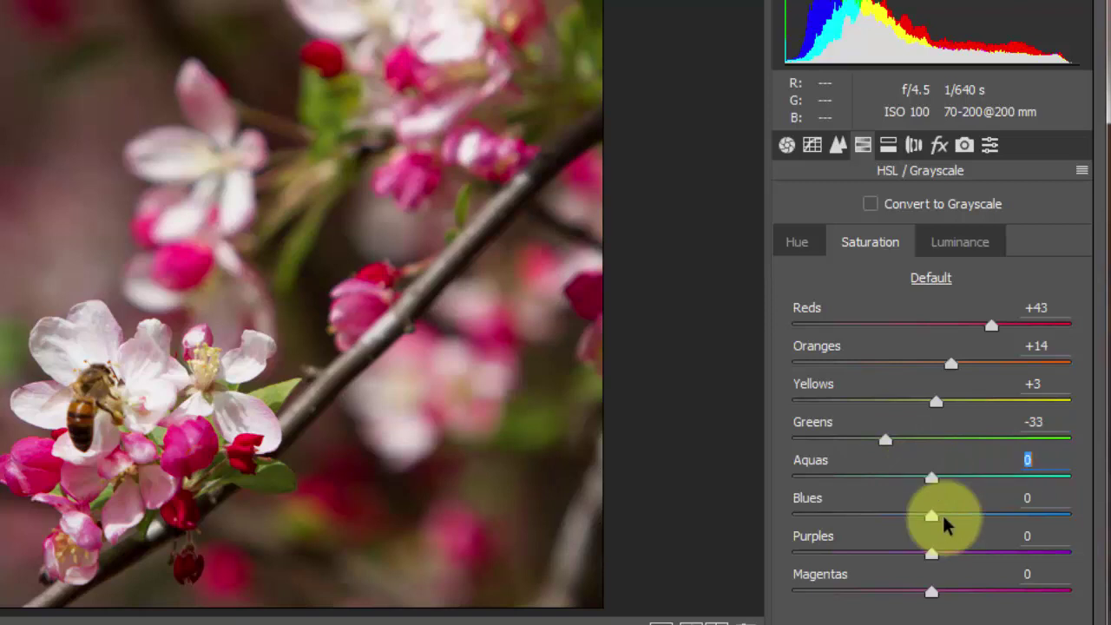
{"action": "left_click_drag", "start_coordinate": [931, 519], "coordinate": [954, 518]}
{"action": "left_click_drag", "start_coordinate": [930, 558], "coordinate": [970, 598]}
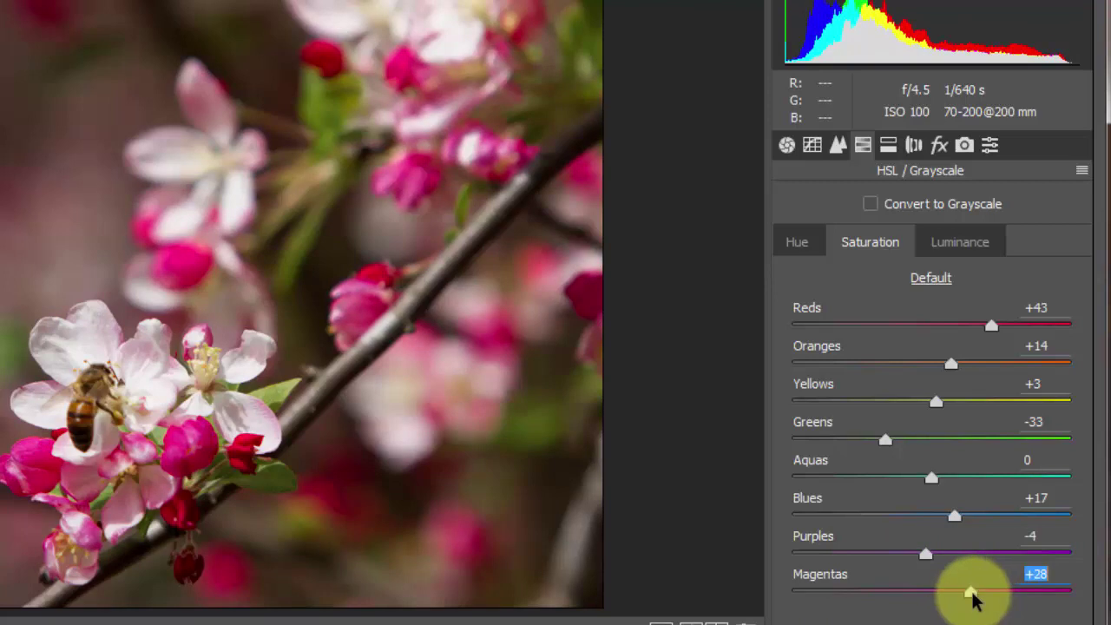
Step: Shift the HSL hue of the Reds to +28 and of the Oranges to +34, trying the opposite direction for Oranges first
{"action": "left_click", "coordinate": [798, 243]}
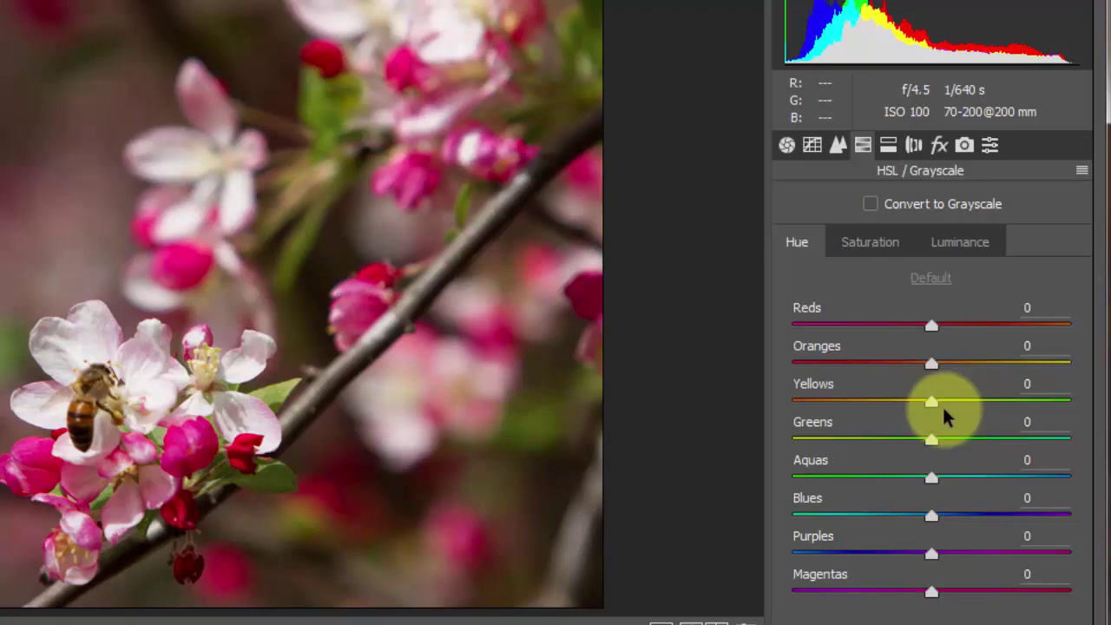
{"action": "left_click_drag", "start_coordinate": [930, 326], "coordinate": [975, 341]}
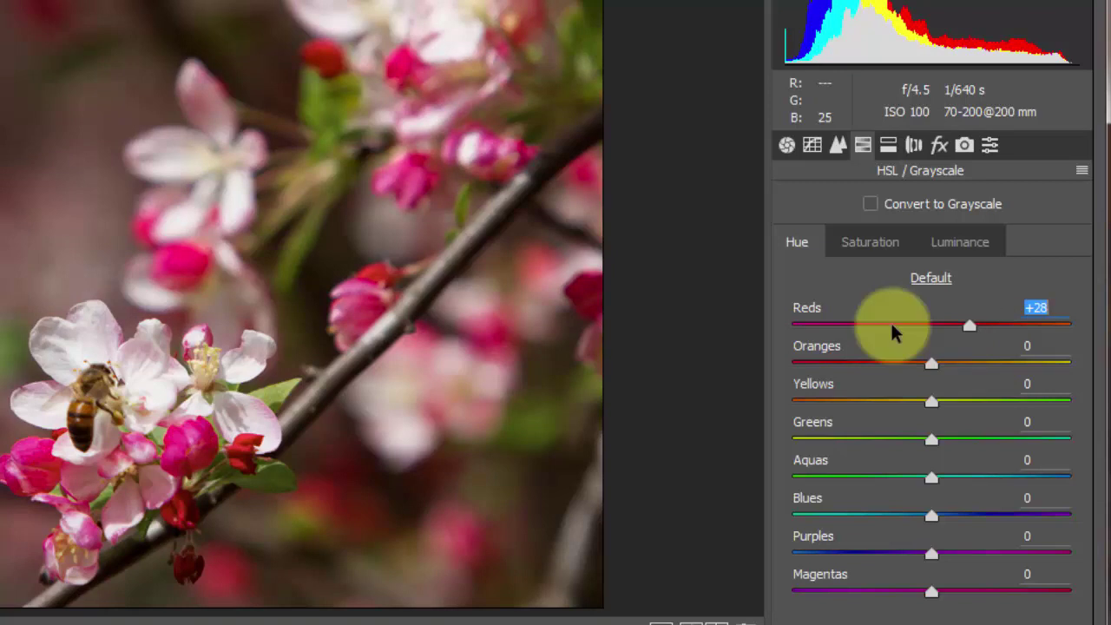
{"action": "left_click_drag", "start_coordinate": [861, 373], "coordinate": [815, 391]}
{"action": "left_click_drag", "start_coordinate": [909, 392], "coordinate": [981, 377]}
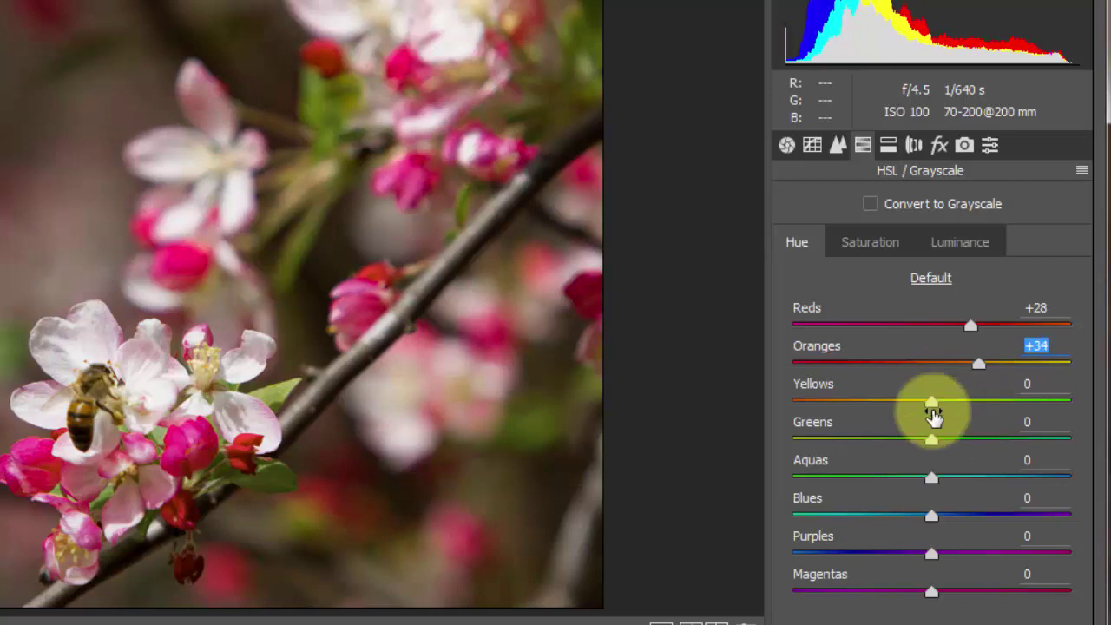
Step: Set the hue of the Yellows to -56, Greens to +37 and Magentas to +18, and return to the luminance adjustments
{"action": "left_click_drag", "start_coordinate": [933, 403], "coordinate": [851, 418]}
{"action": "left_click_drag", "start_coordinate": [927, 436], "coordinate": [980, 439]}
{"action": "key", "text": "Down"}
{"action": "key", "text": "Down"}
{"action": "key", "text": "Down"}
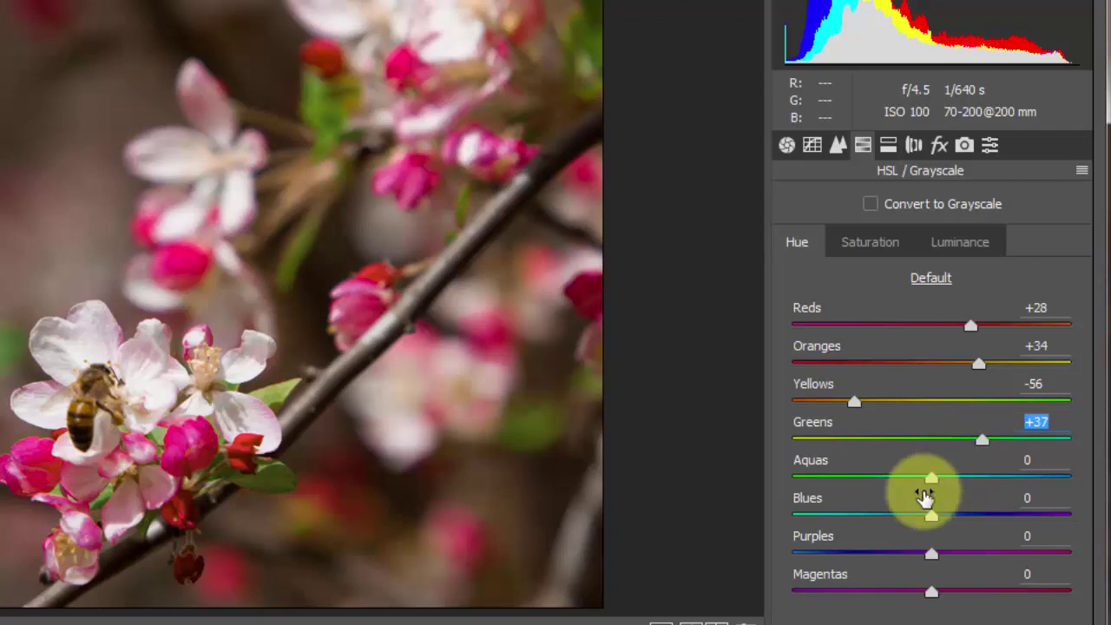
{"action": "left_click_drag", "start_coordinate": [930, 592], "coordinate": [956, 593]}
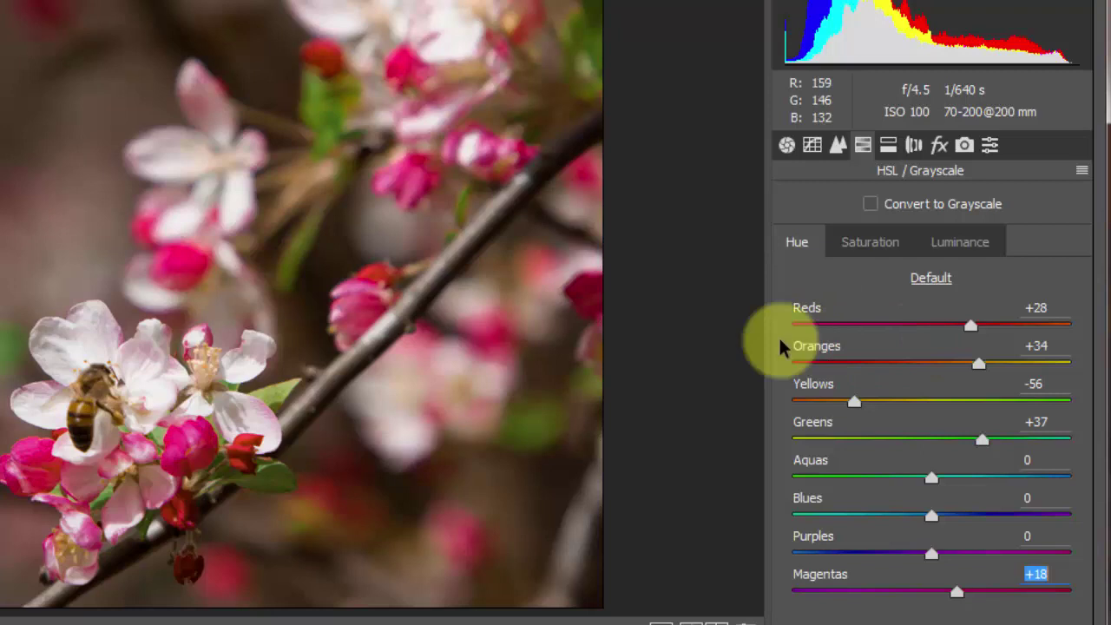
{"action": "left_click", "coordinate": [979, 240]}
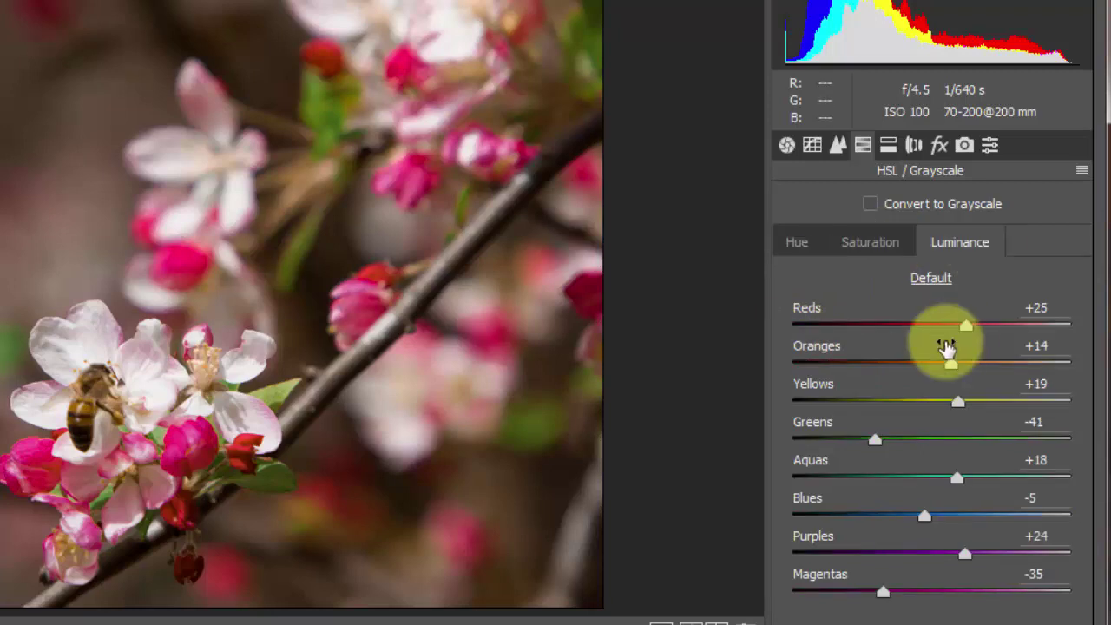
Step: Set the HSL luminance of the Reds to +8, Oranges to +15, Yellows to +33 and Greens to -78
{"action": "left_click_drag", "start_coordinate": [964, 326], "coordinate": [936, 327]}
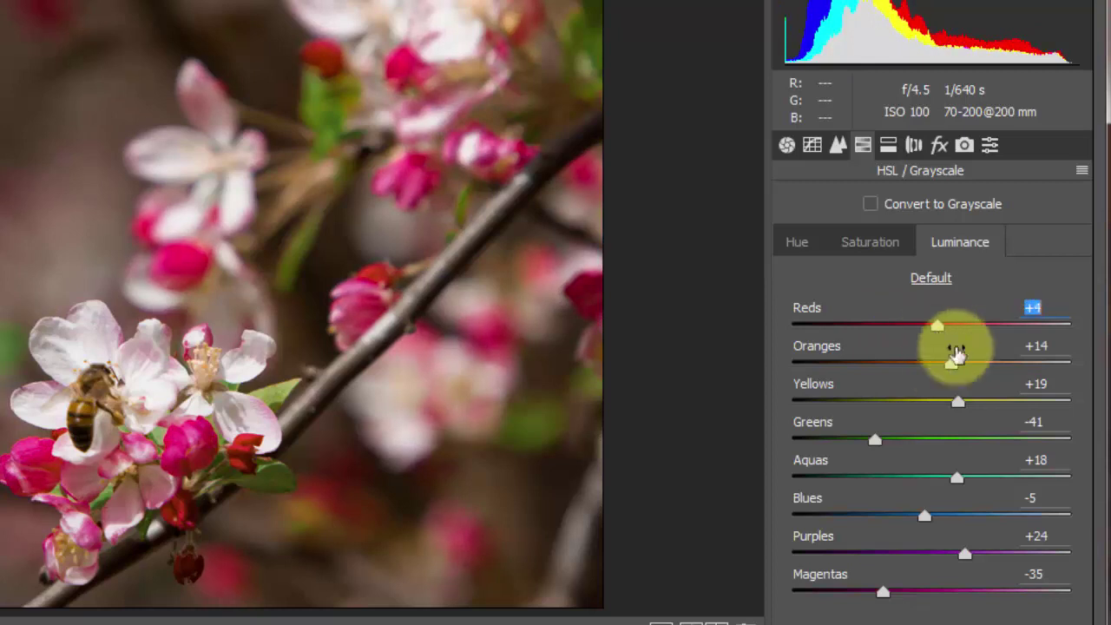
{"action": "mouse_move", "coordinate": [950, 364]}
{"action": "left_mouse_down"}
{"action": "mouse_move", "coordinate": [932, 365]}
{"action": "mouse_move", "coordinate": [957, 360]}
{"action": "left_mouse_up"}
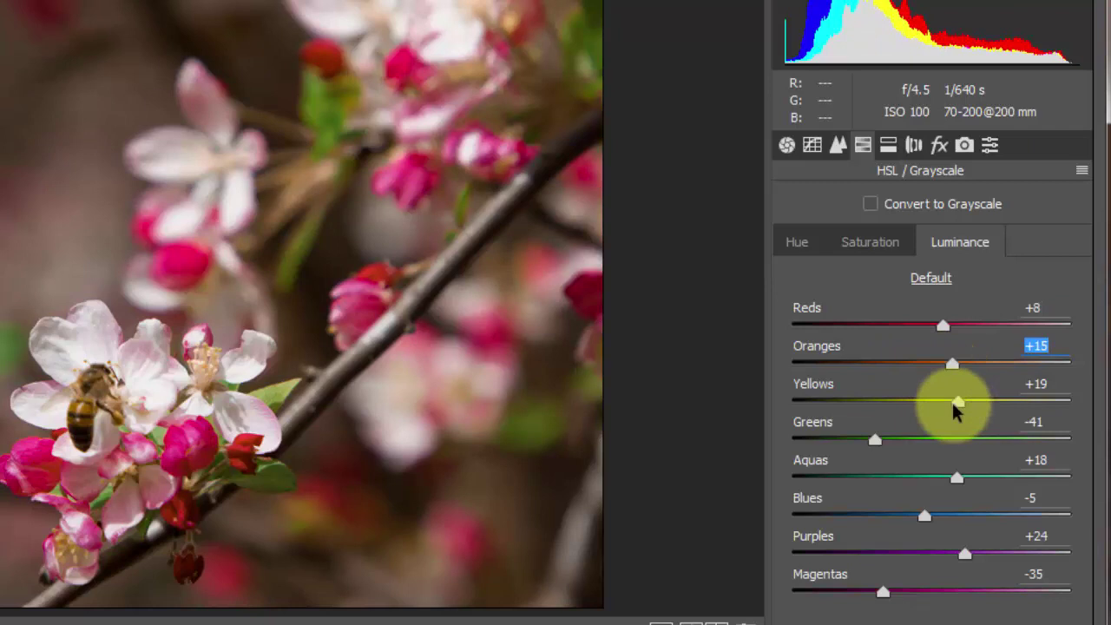
{"action": "mouse_move", "coordinate": [952, 402]}
{"action": "left_mouse_down"}
{"action": "mouse_move", "coordinate": [850, 412]}
{"action": "mouse_move", "coordinate": [972, 401]}
{"action": "left_mouse_up"}
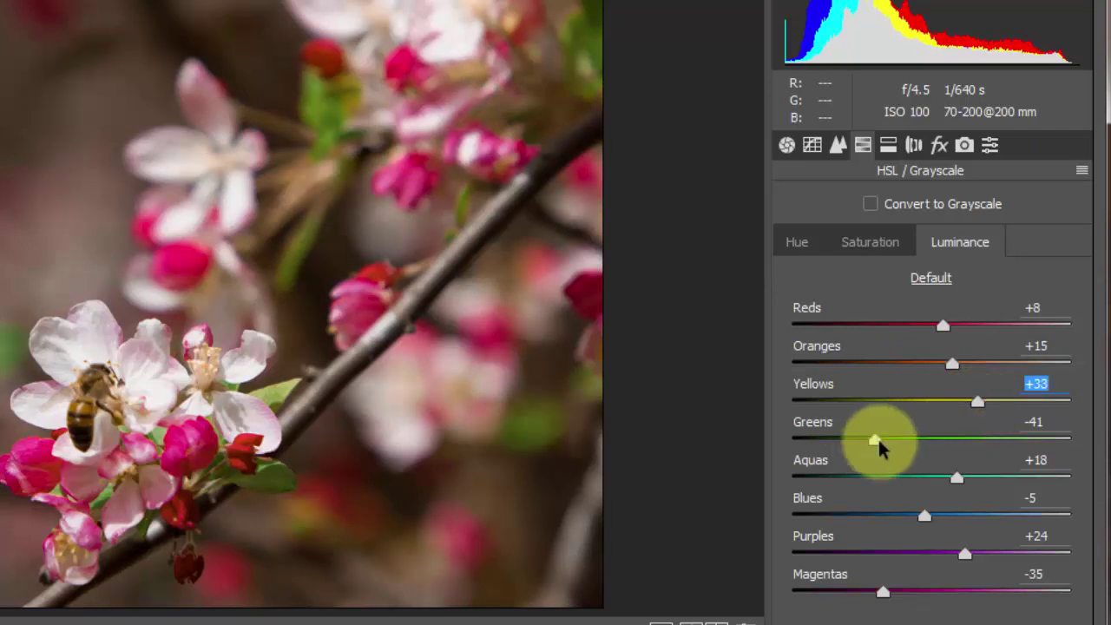
{"action": "left_click_drag", "start_coordinate": [878, 436], "coordinate": [829, 465]}
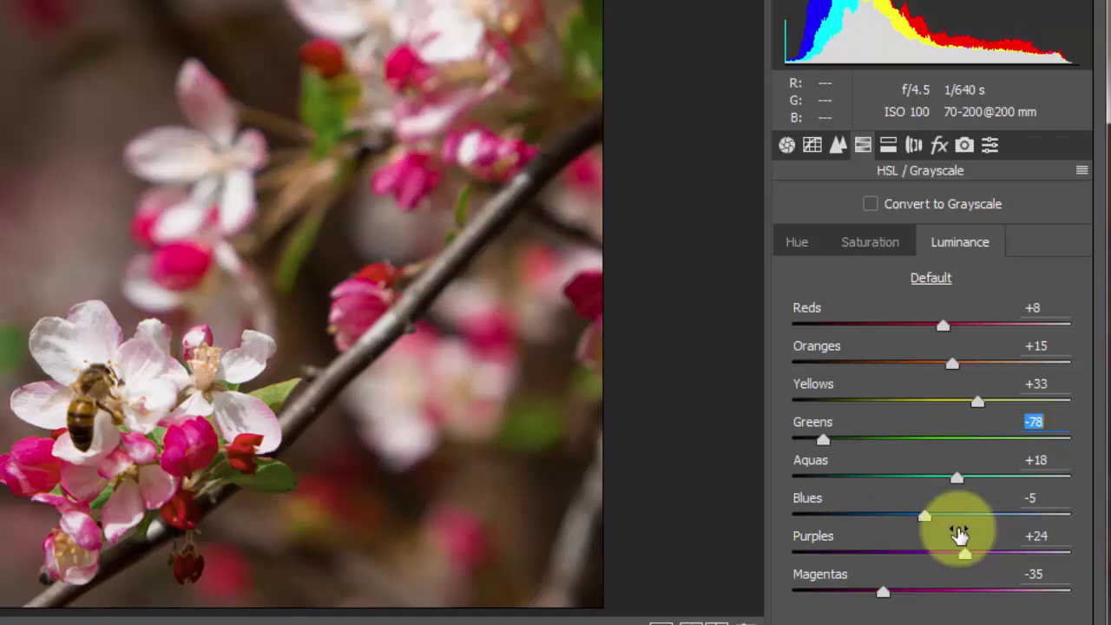
Step: Set the luminance of the Purples to +31 and Magentas to -57, and apply the Camera Raw Filter to the layer
{"action": "left_click_drag", "start_coordinate": [965, 553], "coordinate": [917, 555]}
{"action": "left_click", "coordinate": [974, 554]}
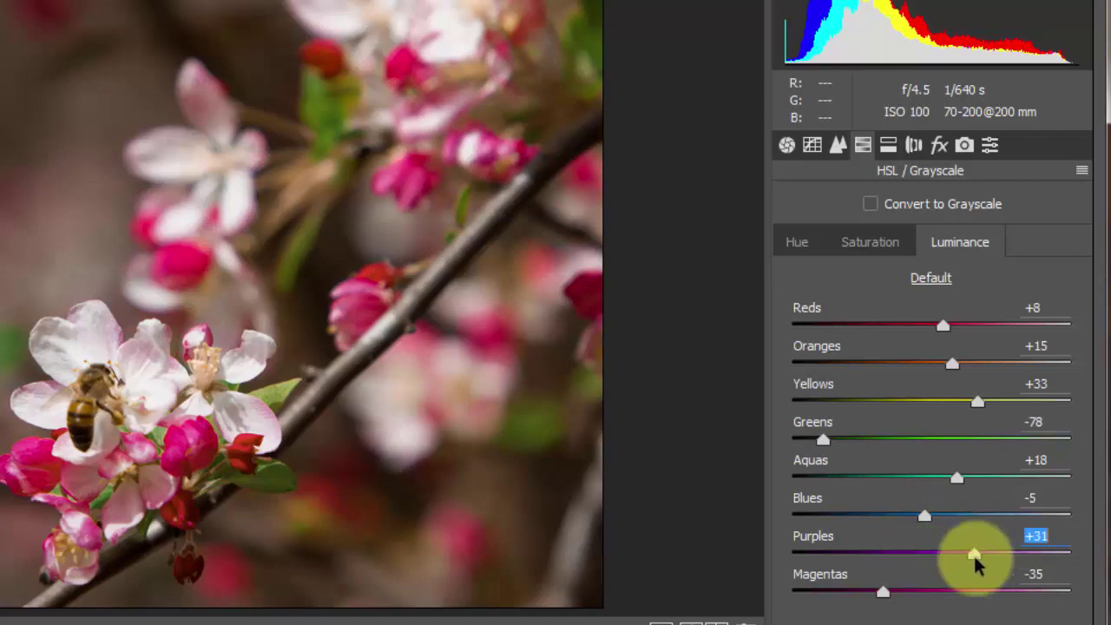
{"action": "left_click_drag", "start_coordinate": [881, 592], "coordinate": [855, 590]}
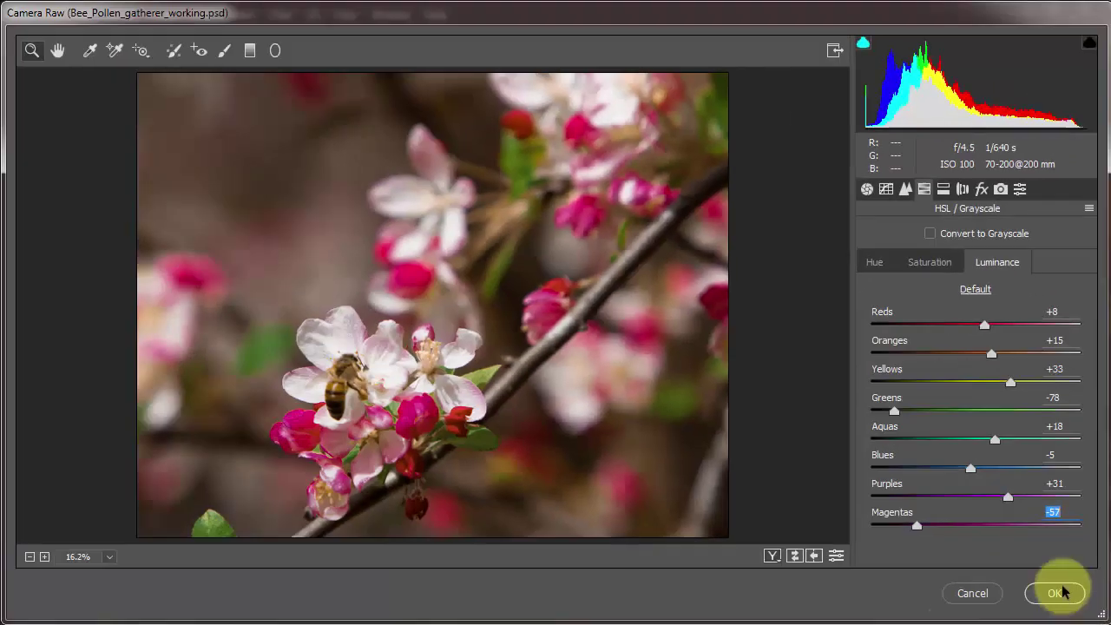
{"action": "left_click", "coordinate": [1062, 589]}
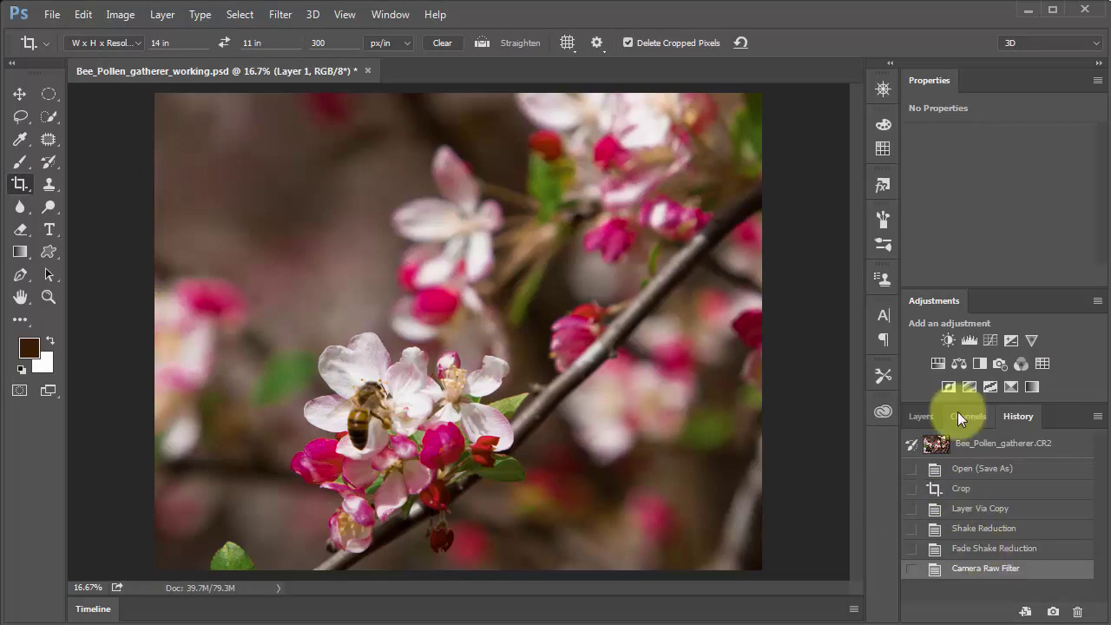
Step: Compare the photo before and after the Camera Raw Filter by switching between the last two history states
{"action": "left_click", "coordinate": [1006, 552]}
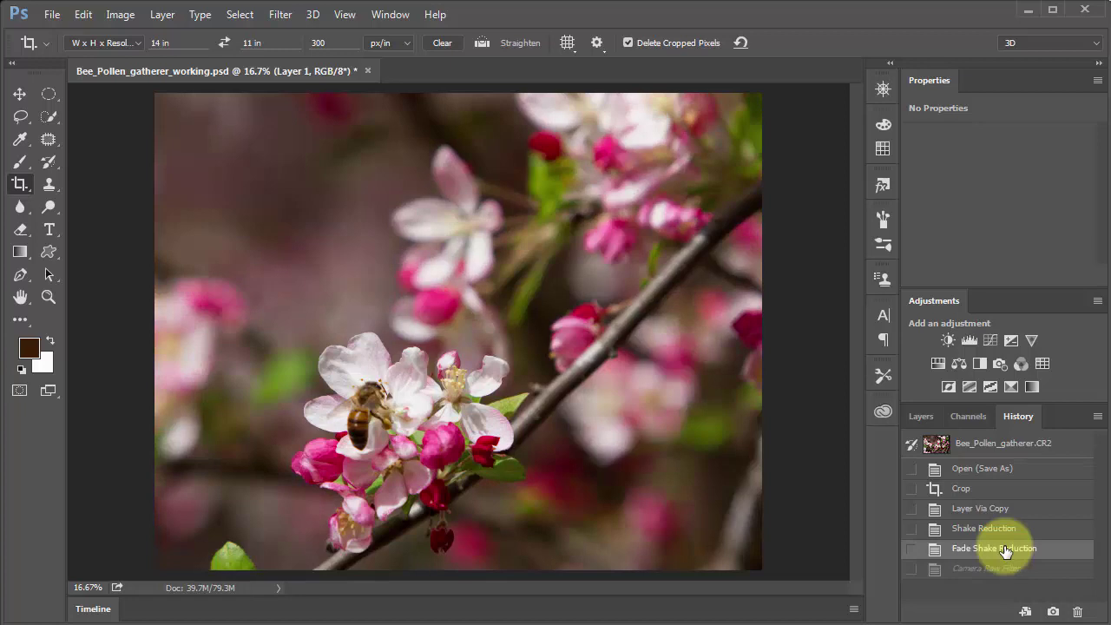
{"action": "left_click", "coordinate": [1001, 571]}
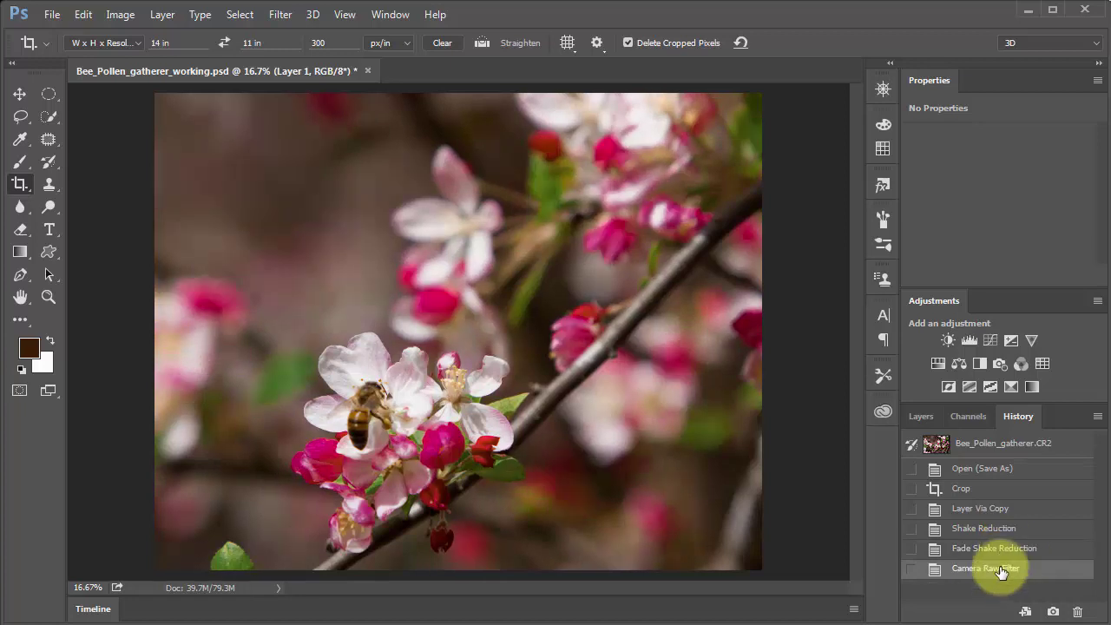
{"action": "key", "text": "ctrl+z"}
{"action": "key", "text": "ctrl+z"}
Step: Compare the edited Layer 1 with the original Background by hiding and showing Layer 1 repeatedly
{"action": "left_click", "coordinate": [923, 417]}
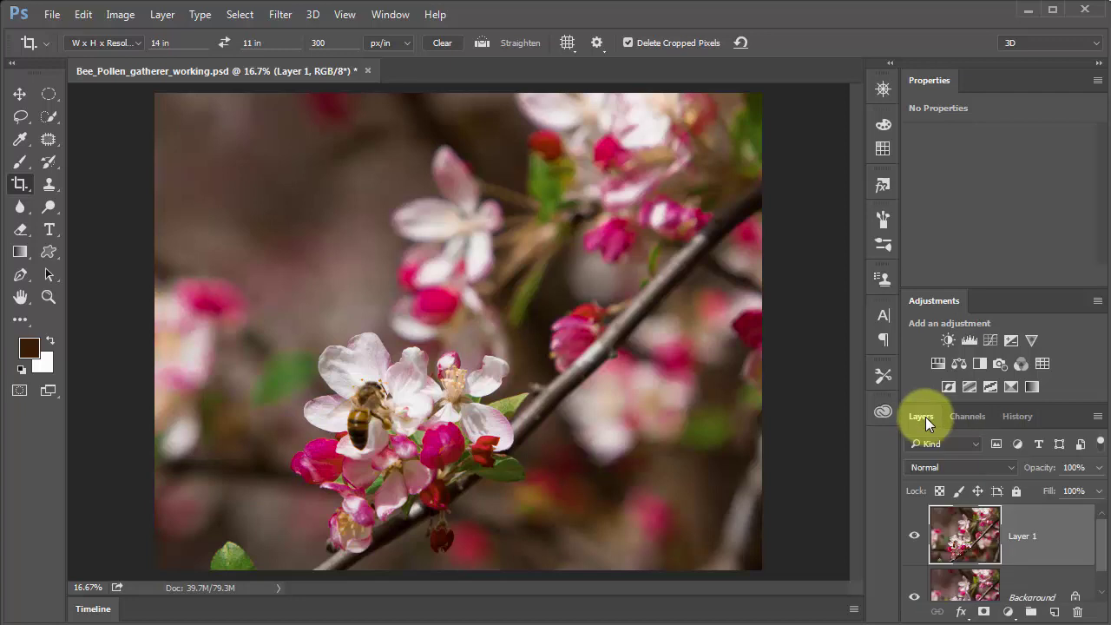
{"action": "left_click", "coordinate": [915, 540]}
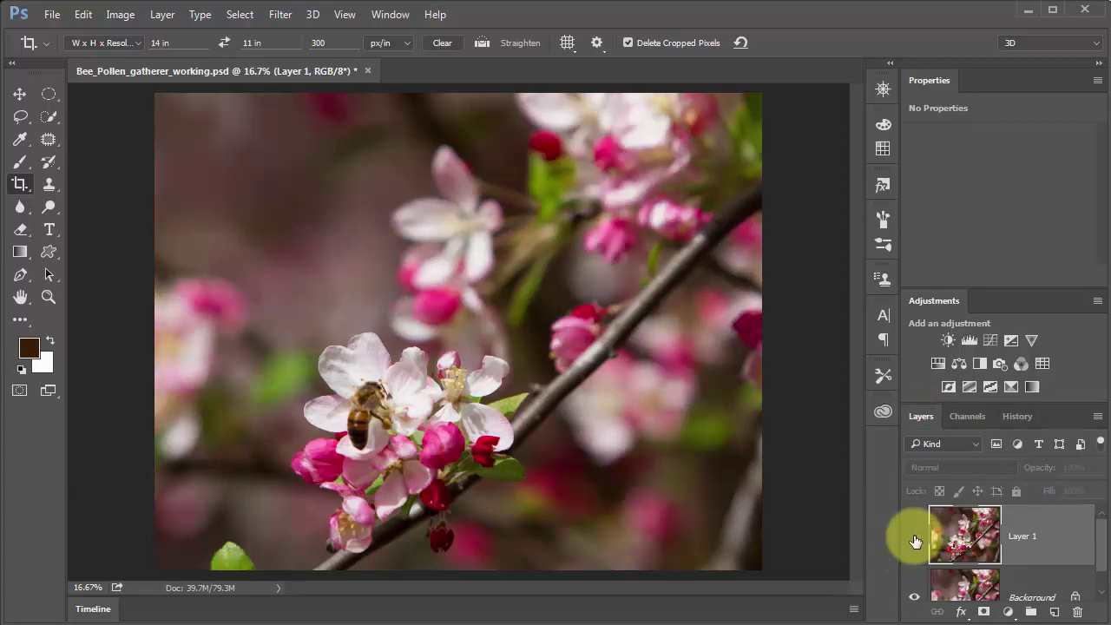
{"action": "left_click", "coordinate": [915, 539]}
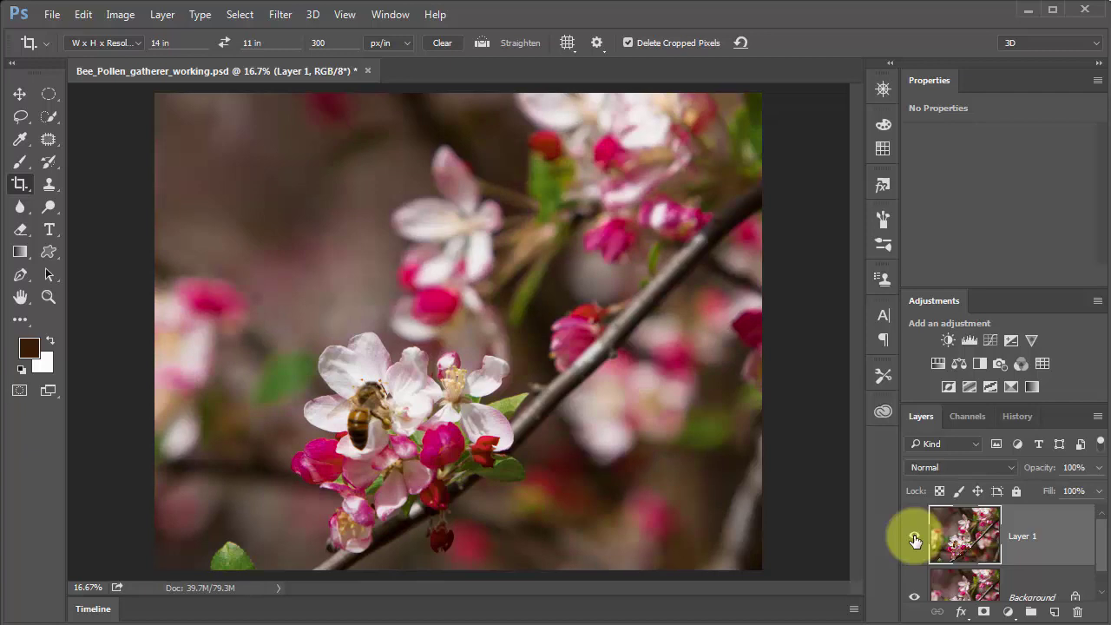
{"action": "left_click", "coordinate": [916, 540]}
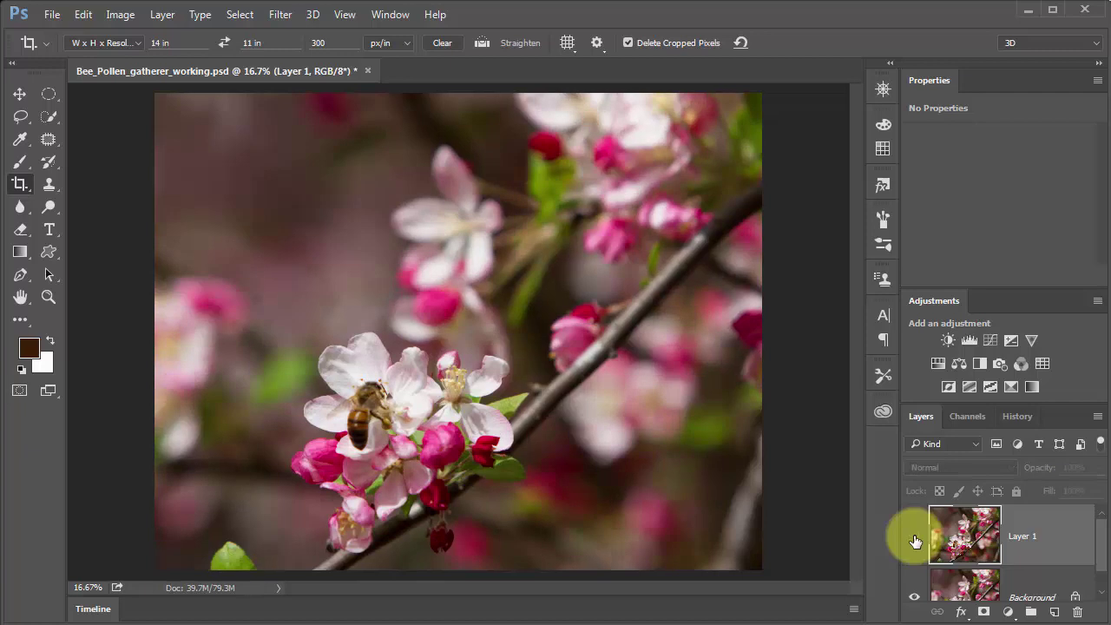
{"action": "left_click", "coordinate": [916, 539]}
{"action": "left_click", "coordinate": [916, 540]}
{"action": "left_click", "coordinate": [916, 540]}
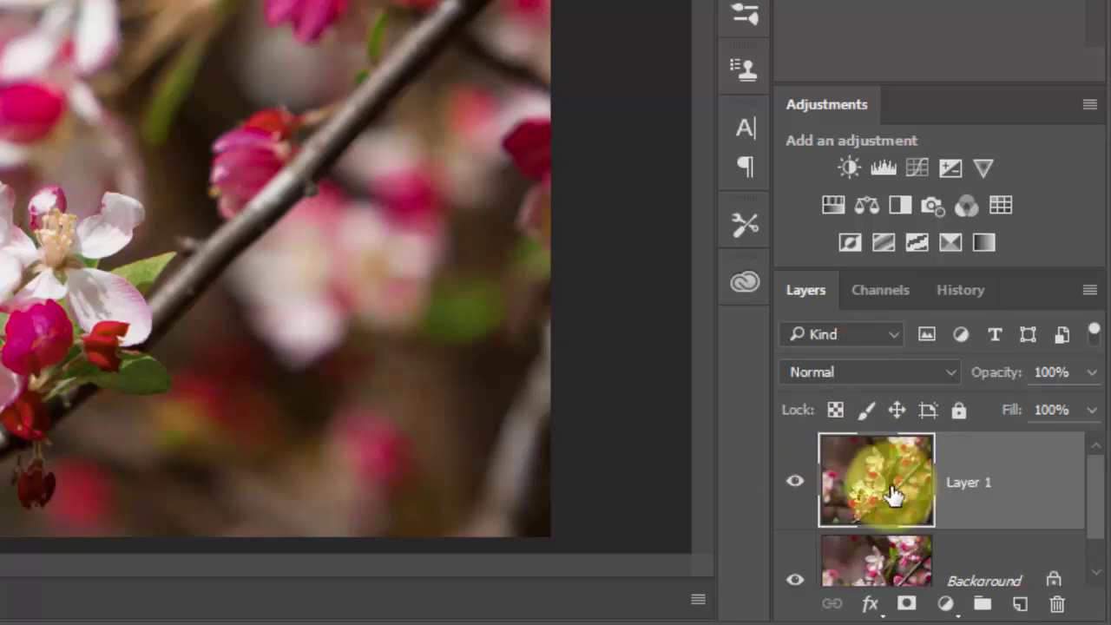
Step: Duplicate Layer 1, keeping the Normal blend mode
{"action": "left_click", "coordinate": [875, 370]}
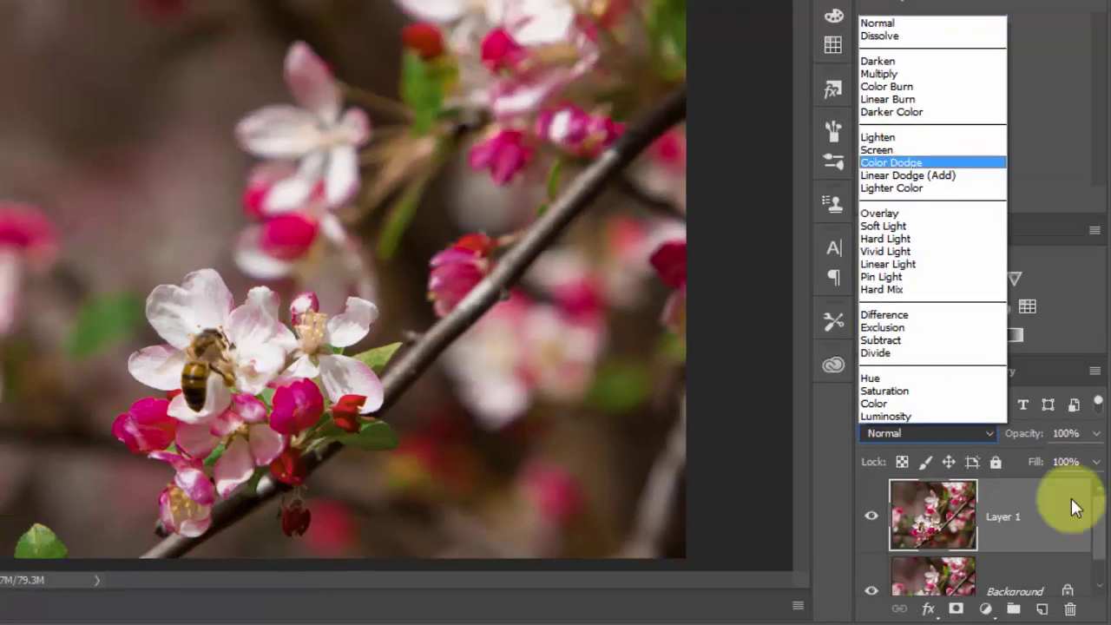
{"action": "left_click", "coordinate": [1092, 525]}
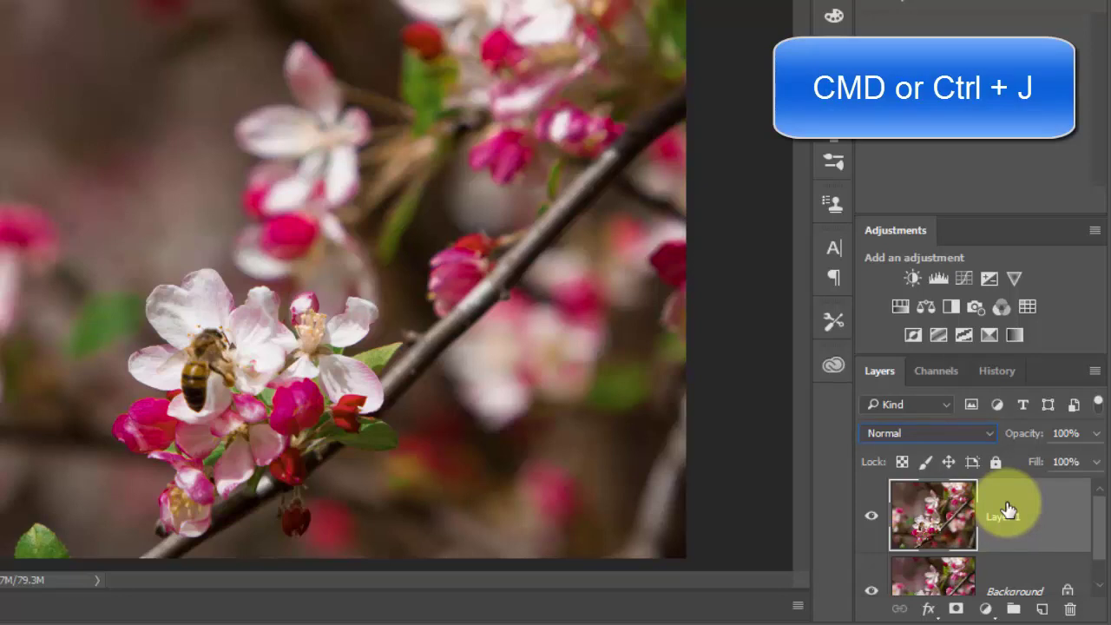
{"action": "key", "text": "ctrl+j"}
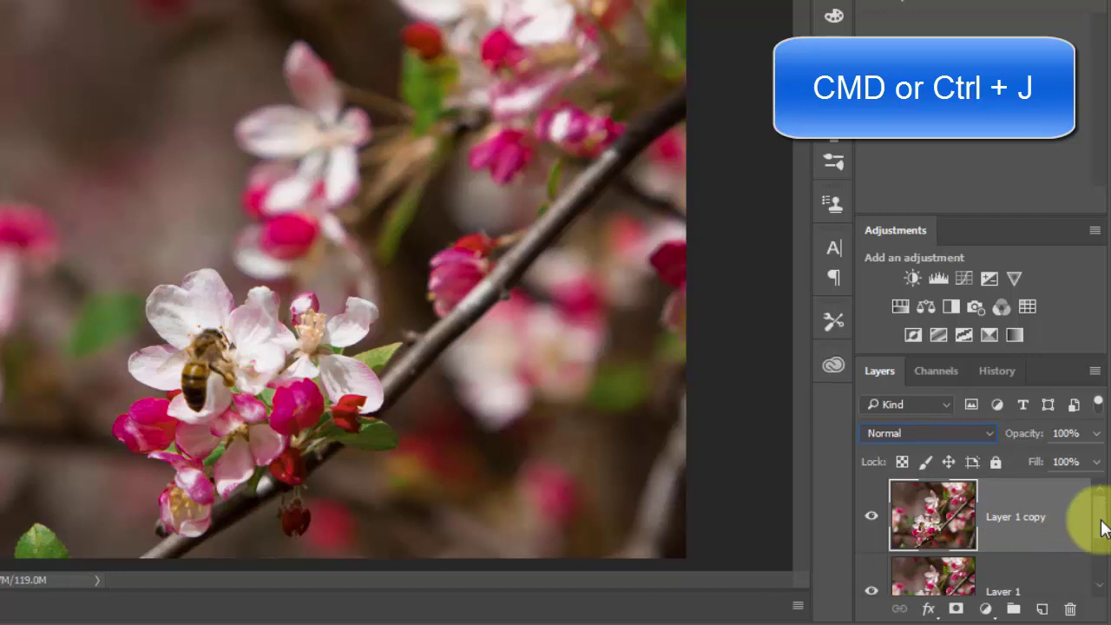
{"action": "left_click_drag", "start_coordinate": [1102, 522], "coordinate": [1100, 494]}
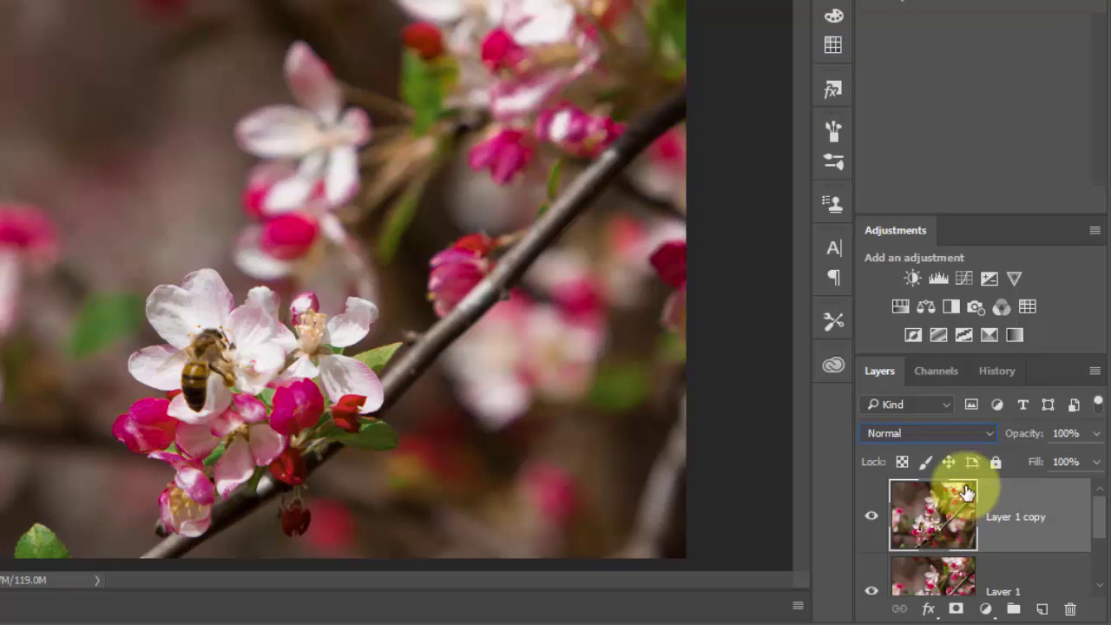
Step: Set the blend mode of the duplicated layer to Multiply, trying Hard Light first
{"action": "left_click", "coordinate": [924, 432]}
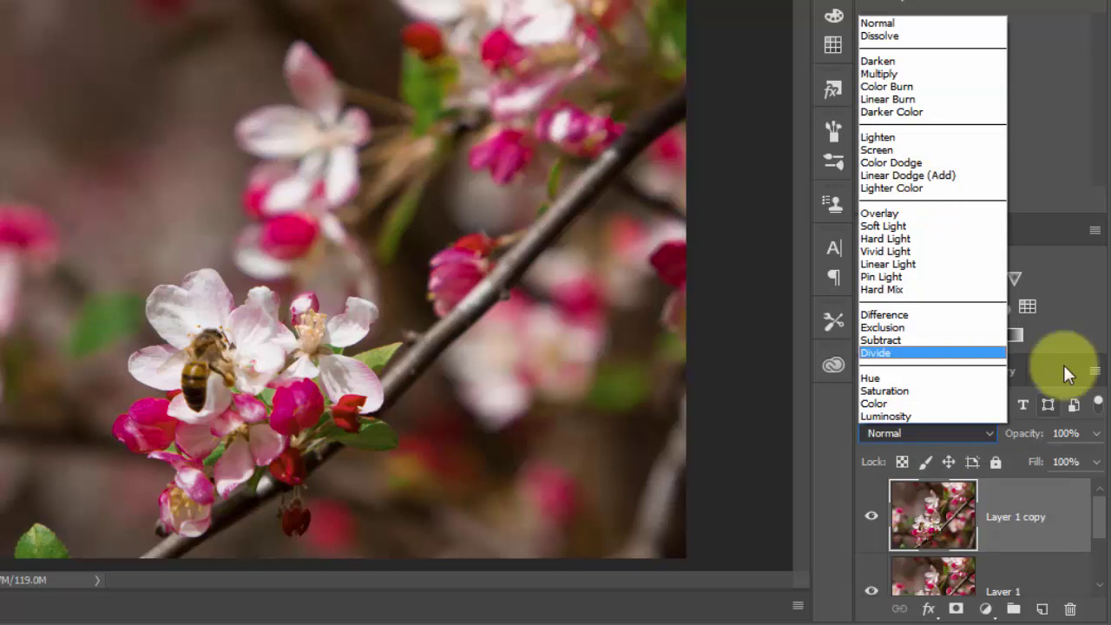
{"action": "left_click", "coordinate": [939, 408]}
{"action": "left_click", "coordinate": [907, 435]}
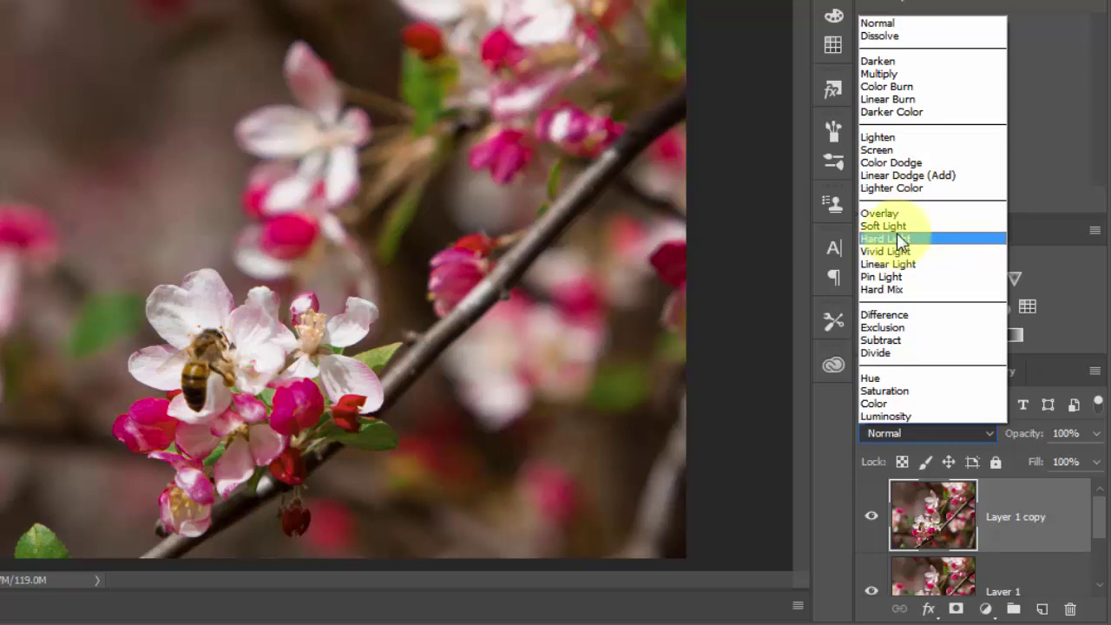
{"action": "left_click", "coordinate": [900, 238]}
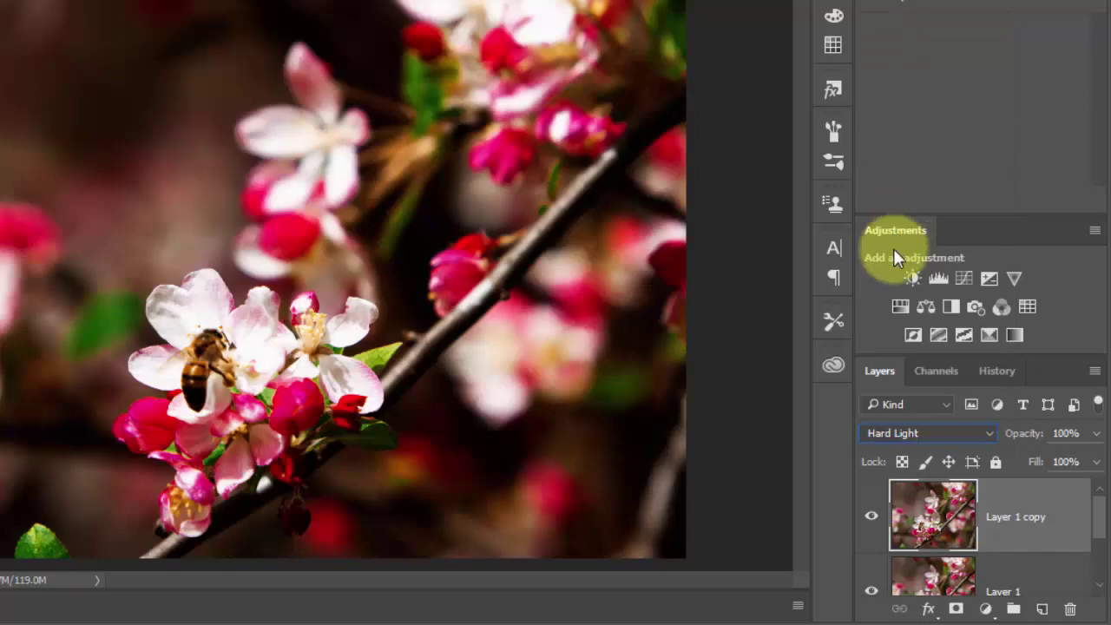
{"action": "left_click", "coordinate": [965, 431]}
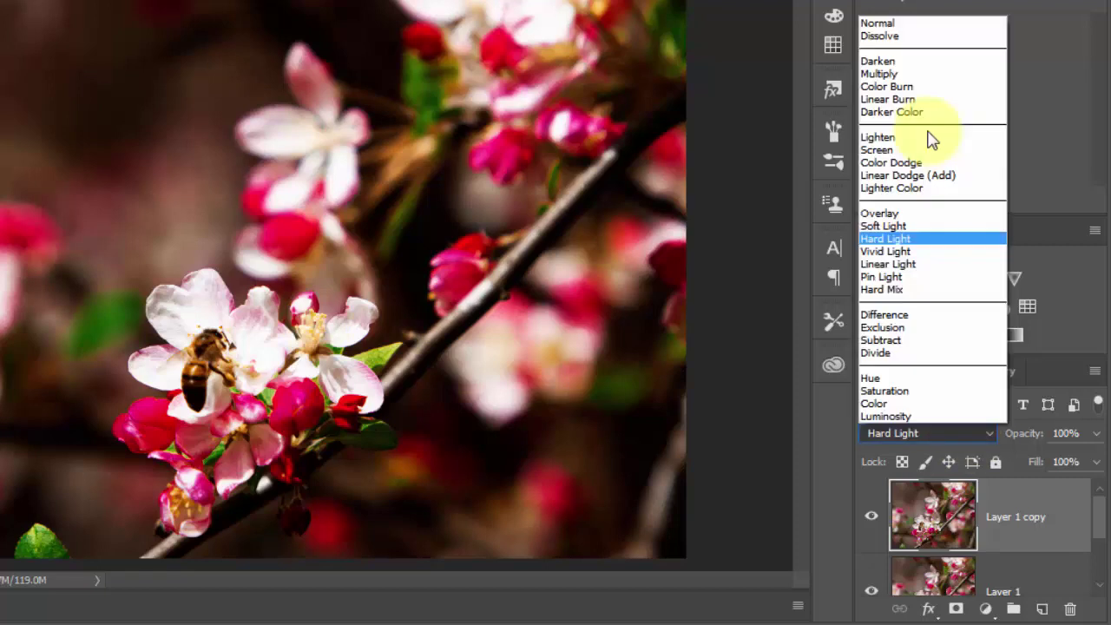
{"action": "left_click", "coordinate": [884, 74]}
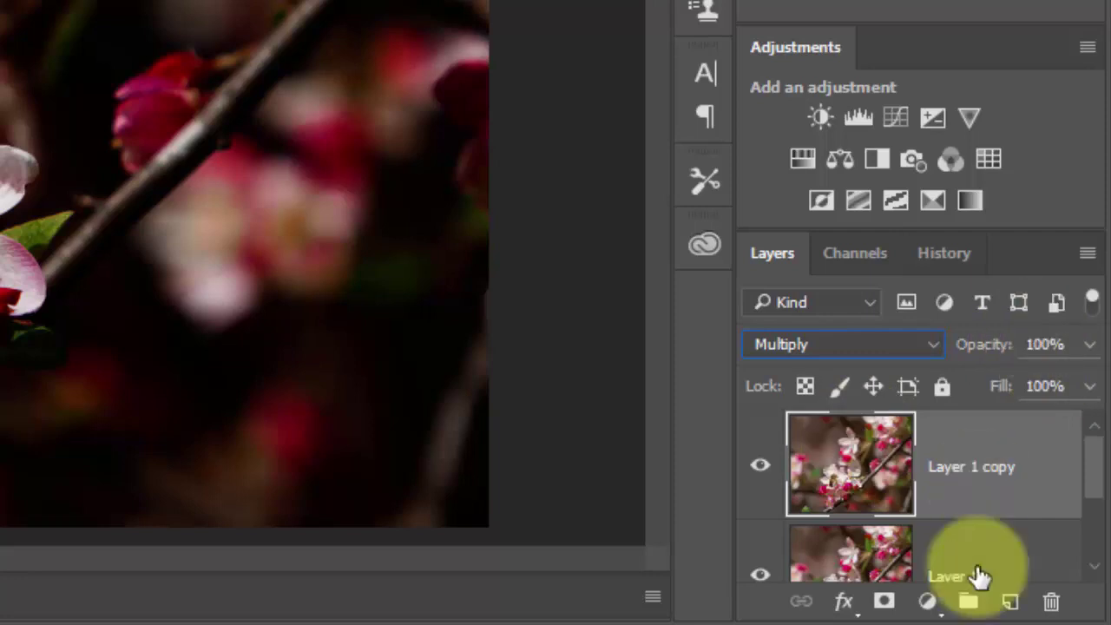
Step: Lower the opacity of the Multiply layer to 35%
{"action": "left_click", "coordinate": [1085, 347]}
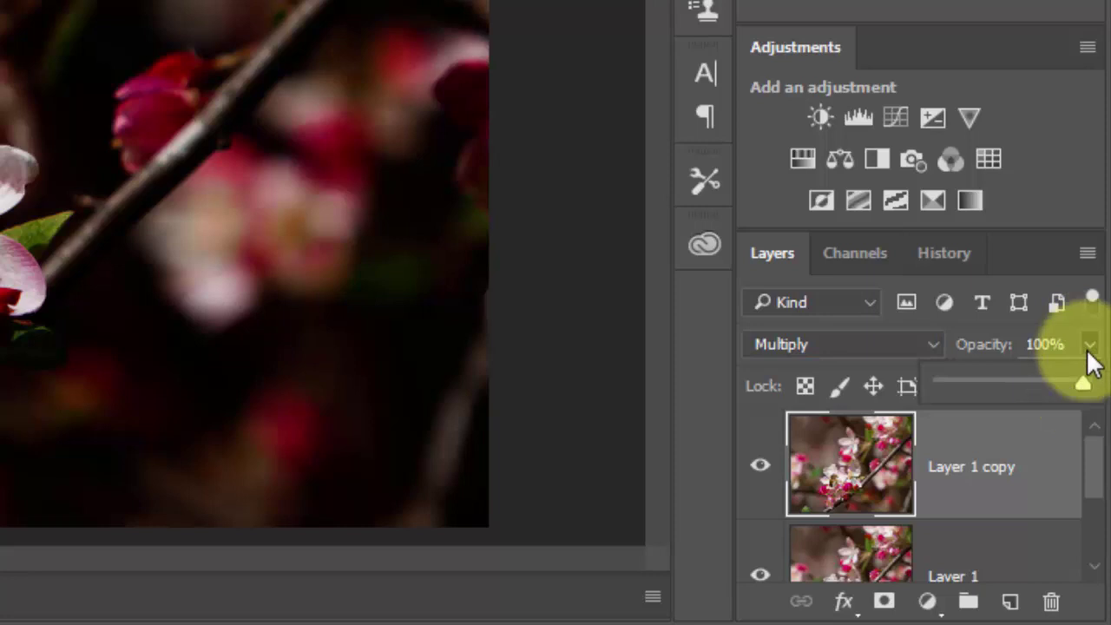
{"action": "left_click_drag", "start_coordinate": [1082, 382], "coordinate": [990, 385]}
{"action": "left_click", "coordinate": [1036, 383]}
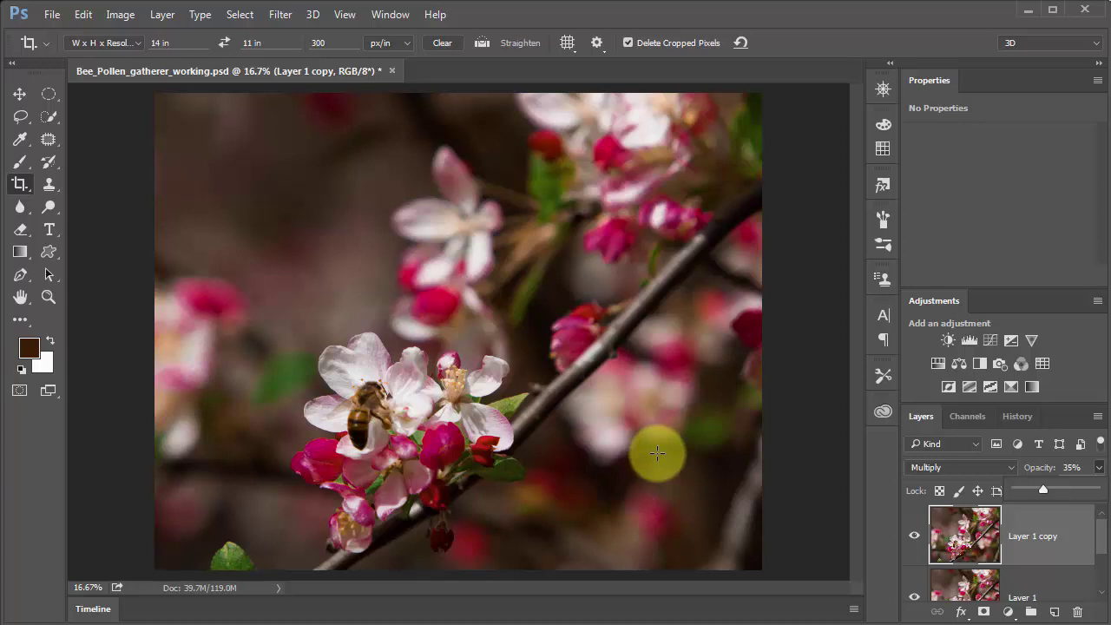
{"action": "left_click", "coordinate": [376, 377]}
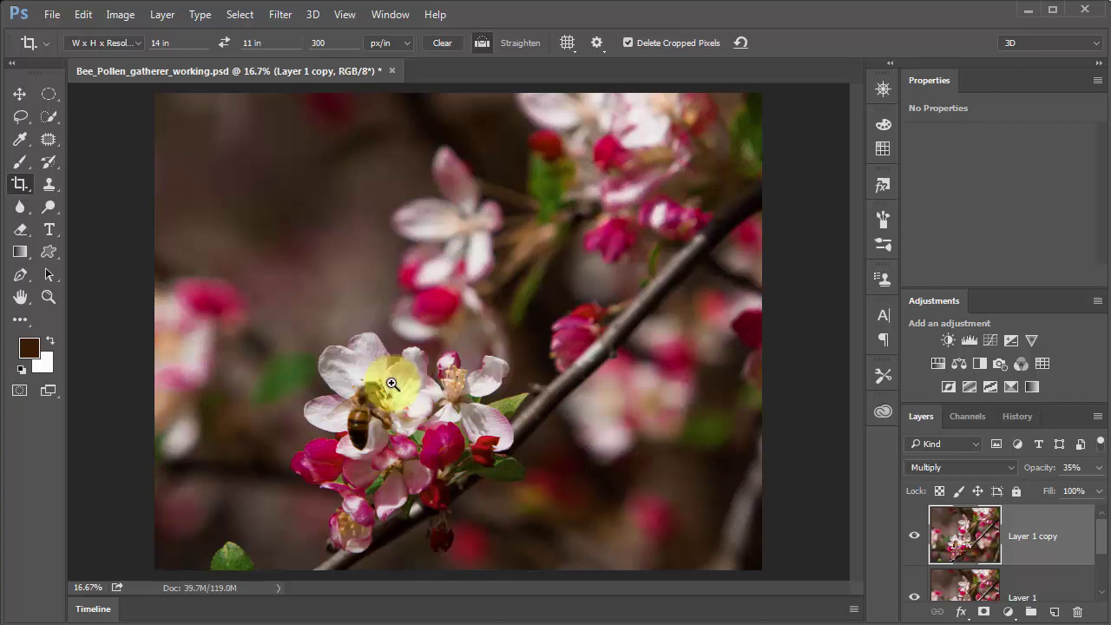
Step: Examine the bee and blossoms at 33.3% magnification with the Multiply layer hidden and shown
{"action": "left_click", "coordinate": [383, 382]}
{"action": "left_click", "coordinate": [383, 382]}
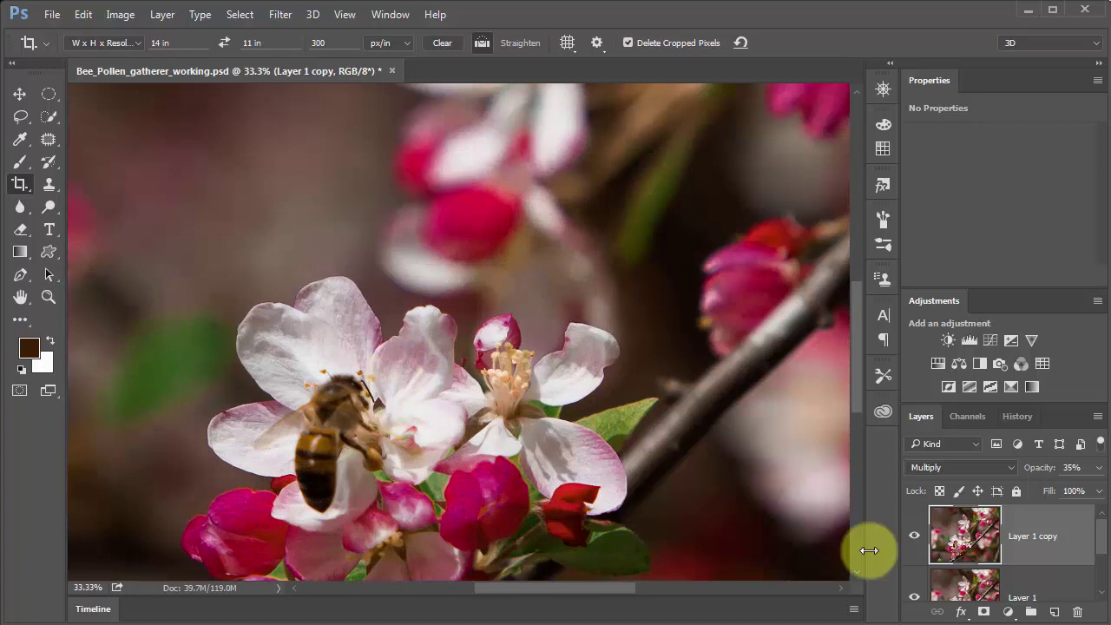
{"action": "left_click", "coordinate": [915, 539]}
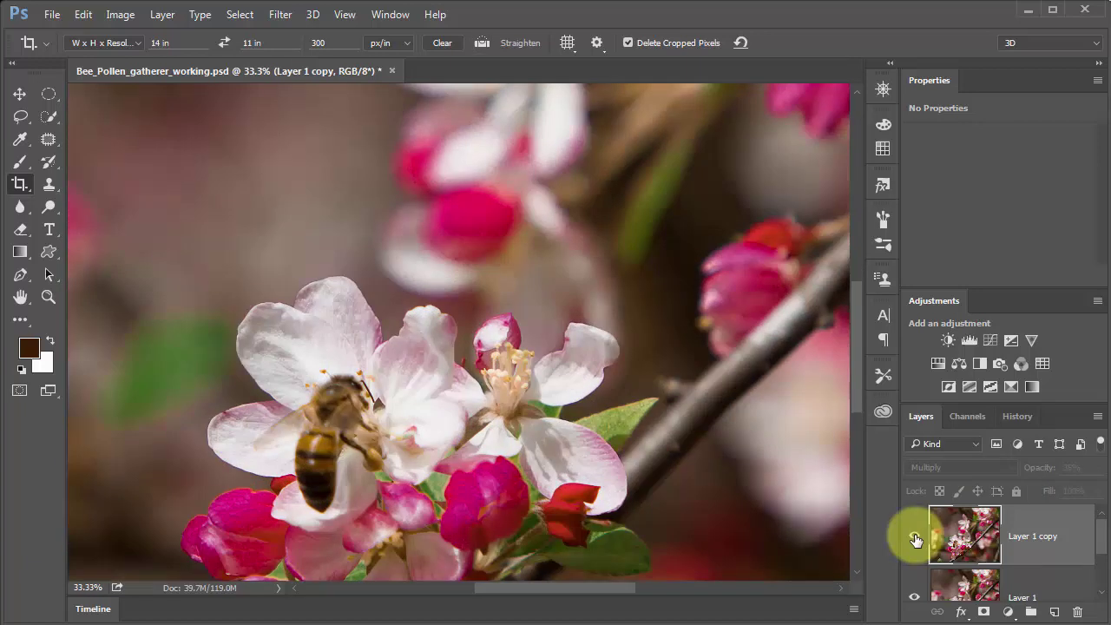
{"action": "left_click", "coordinate": [915, 540]}
{"action": "left_click", "coordinate": [915, 538]}
{"action": "left_click", "coordinate": [915, 538]}
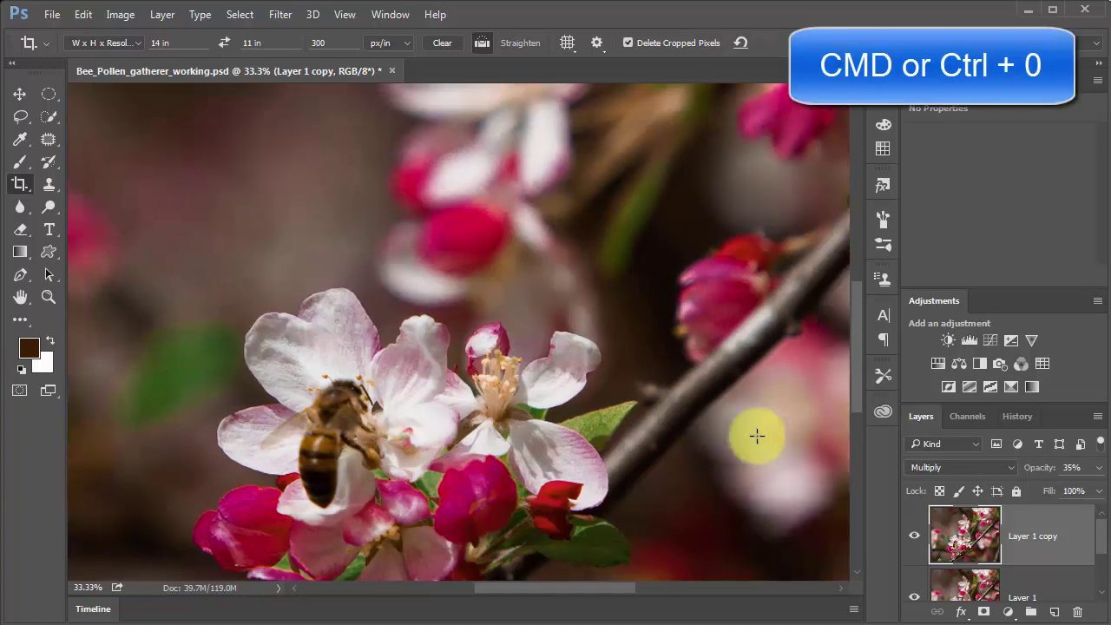
Step: Reduce the Multiply layer's opacity to 26% and compare the whole photo with the layer hidden and shown
{"action": "key", "text": "ctrl+0"}
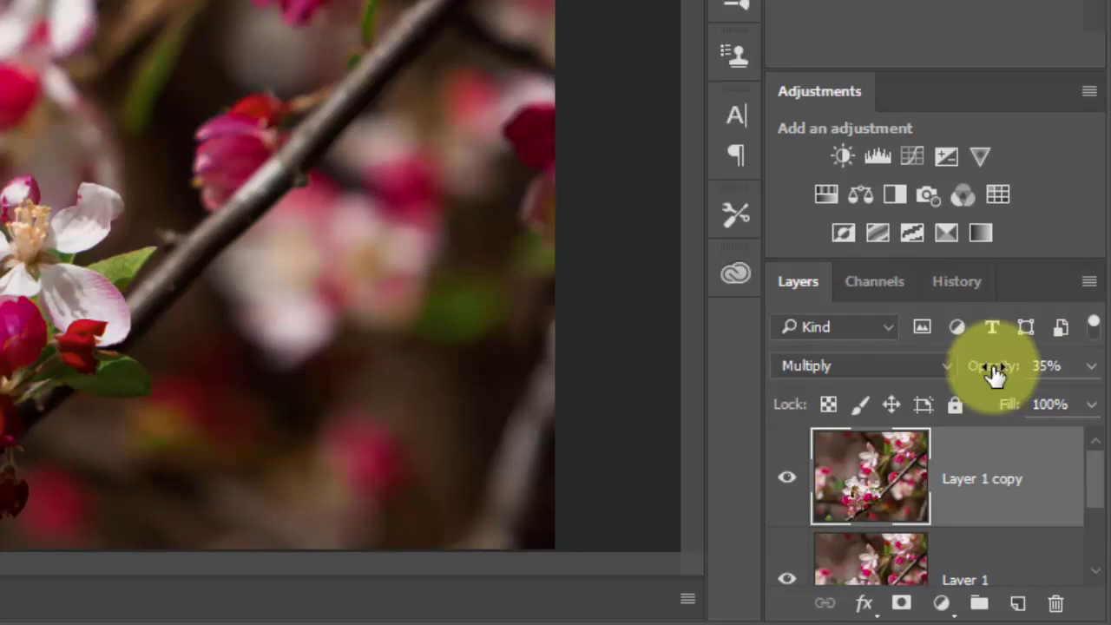
{"action": "left_click_drag", "start_coordinate": [995, 372], "coordinate": [954, 374]}
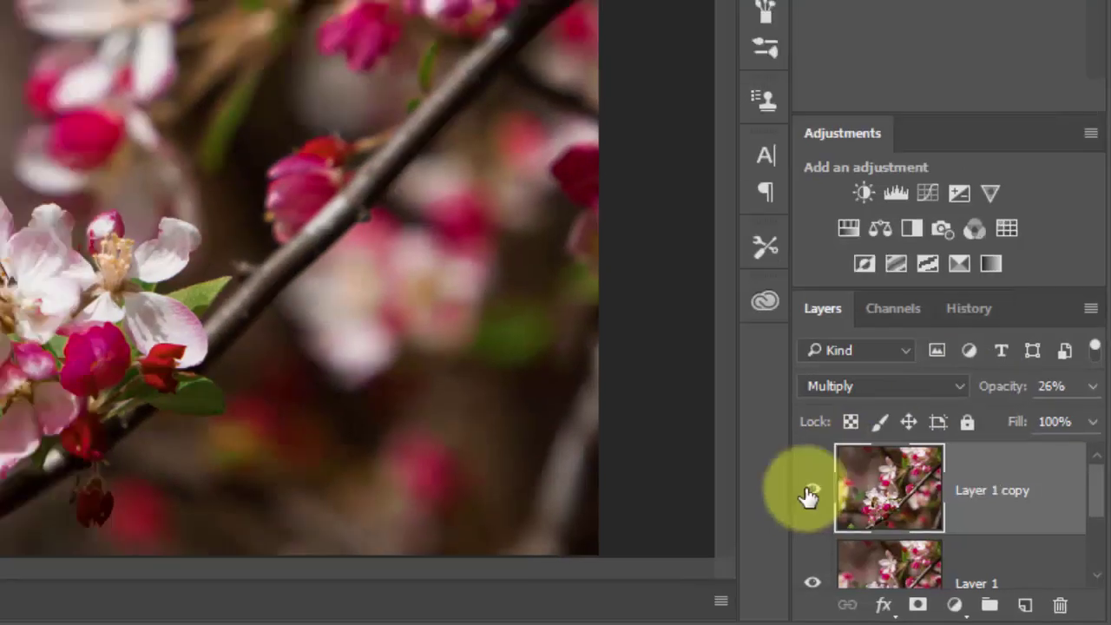
{"action": "left_click", "coordinate": [808, 495]}
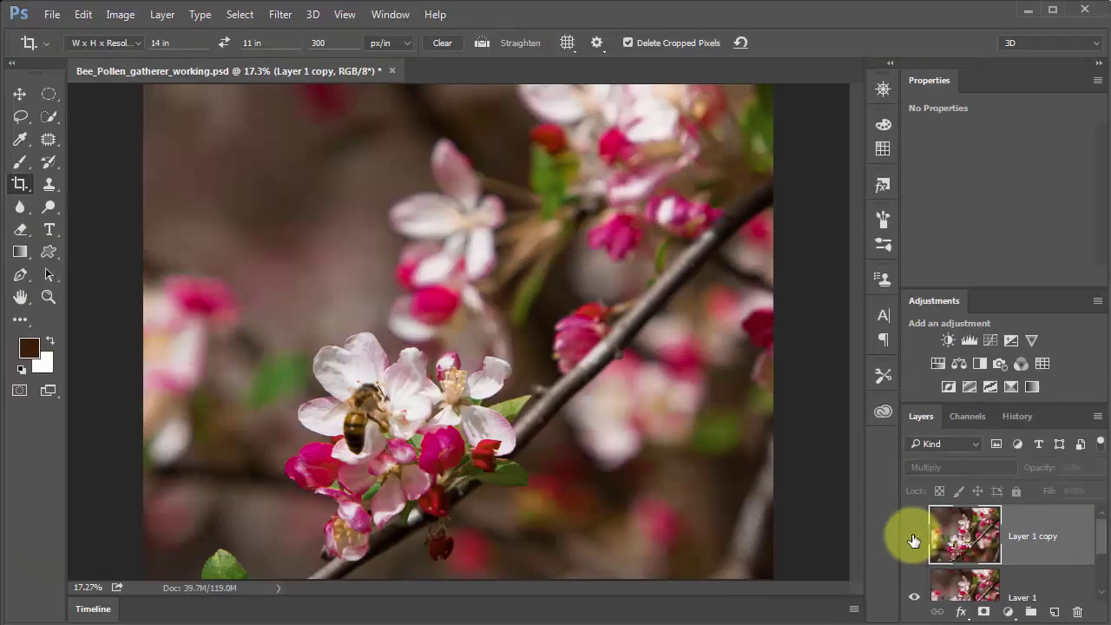
{"action": "left_click", "coordinate": [913, 539]}
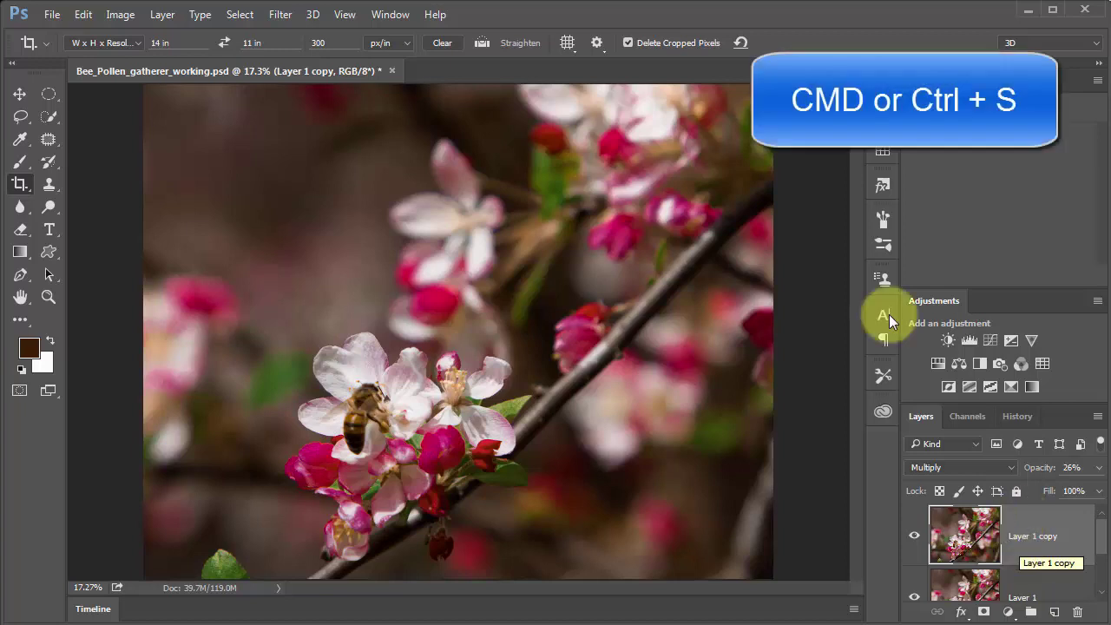
{"action": "left_click", "coordinate": [52, 14]}
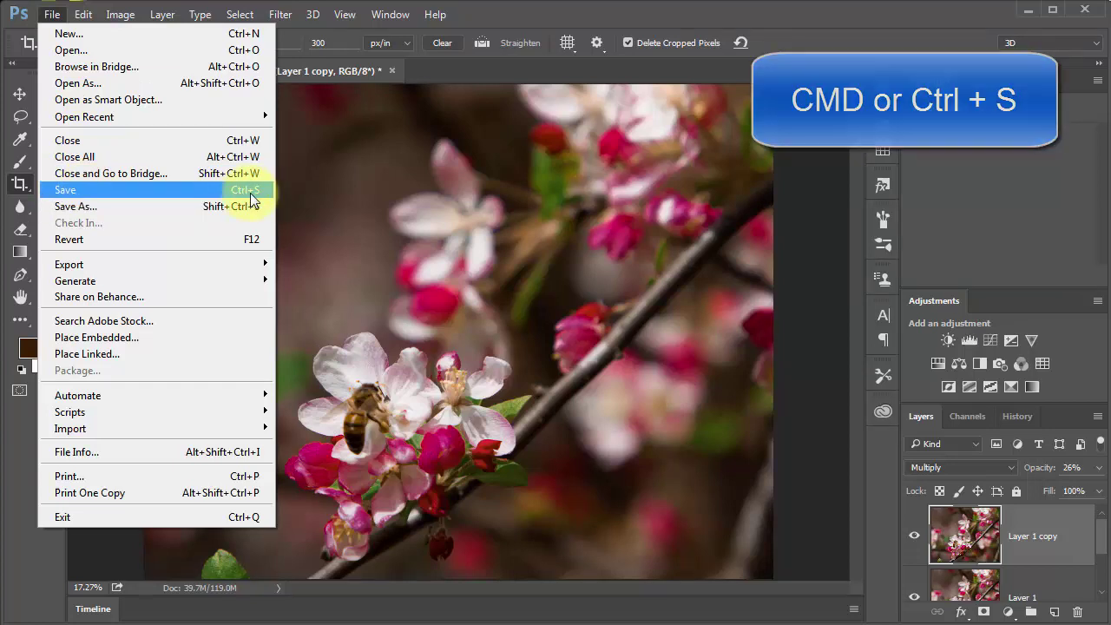
{"action": "left_click", "coordinate": [463, 206]}
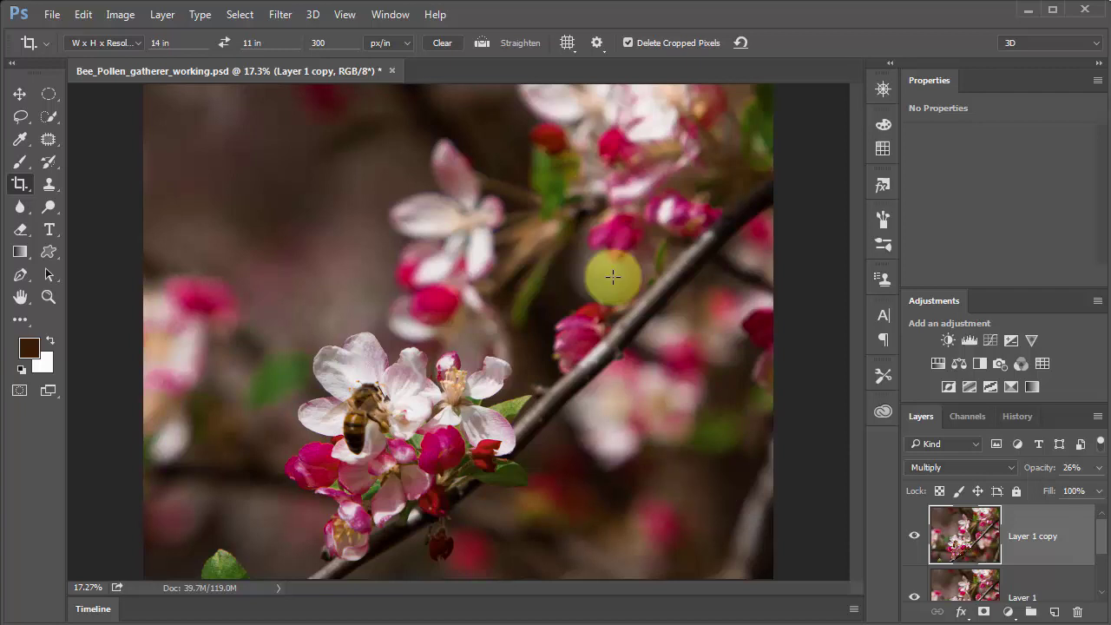
Step: Set recovery information to save automatically every 5 minutes in the file handling preferences, and save the working PSD
{"action": "left_click", "coordinate": [83, 14]}
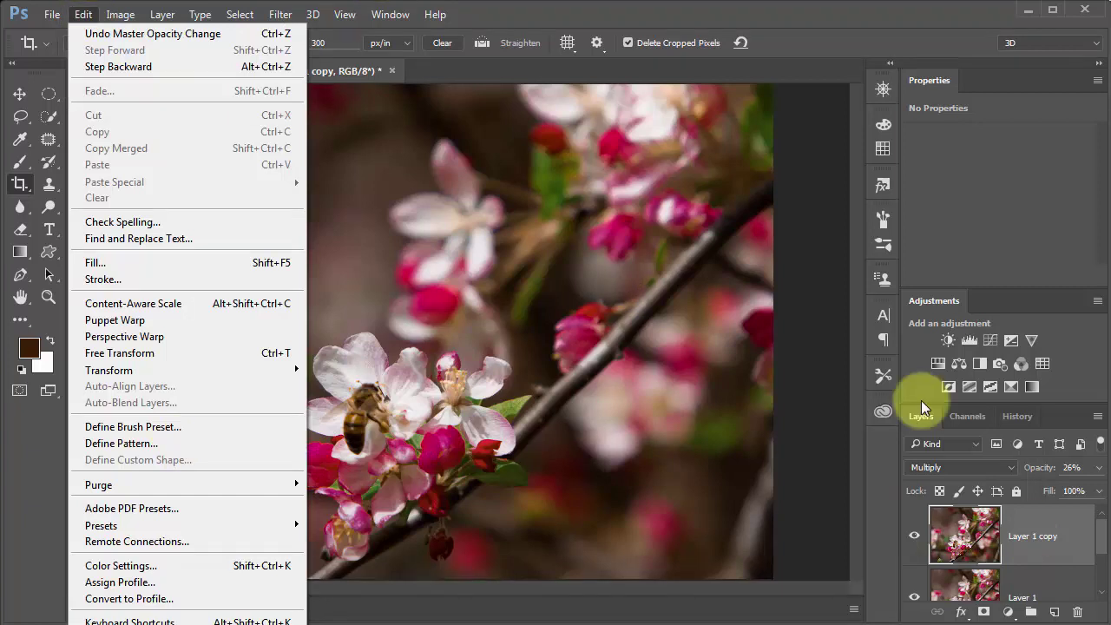
{"action": "key", "text": "Escape"}
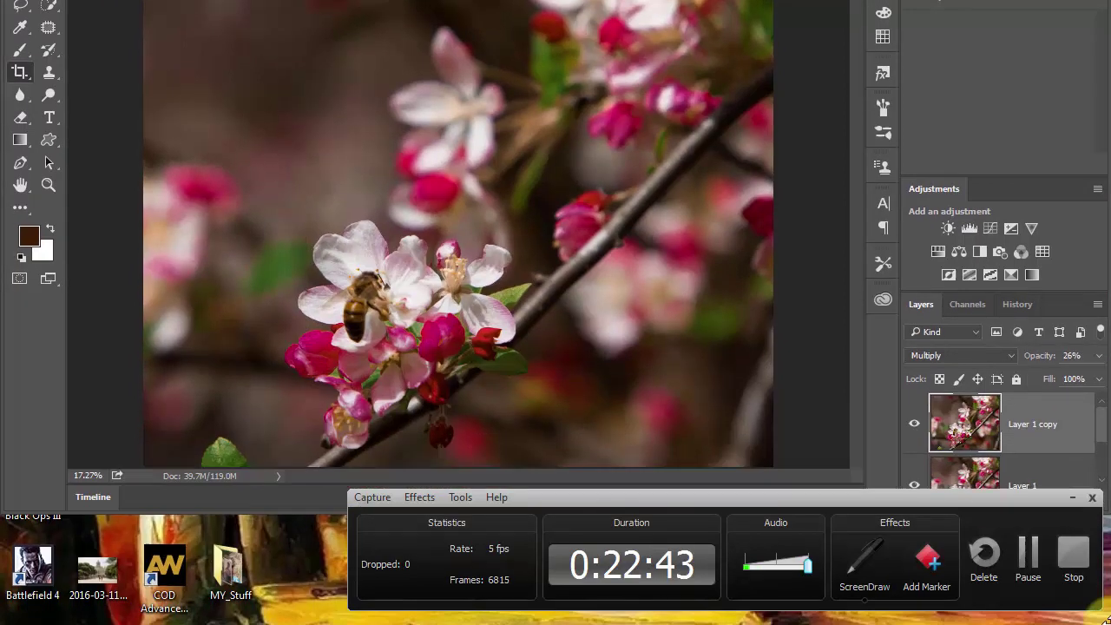
{"action": "left_click_drag", "start_coordinate": [993, 493], "coordinate": [907, 0]}
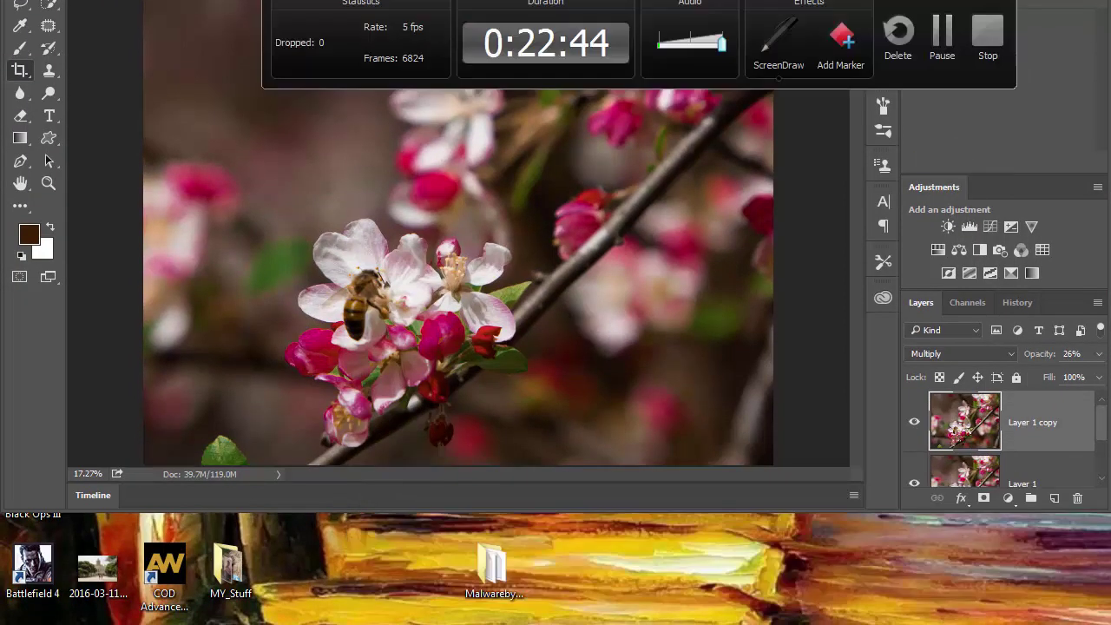
{"action": "left_click", "coordinate": [87, 1]}
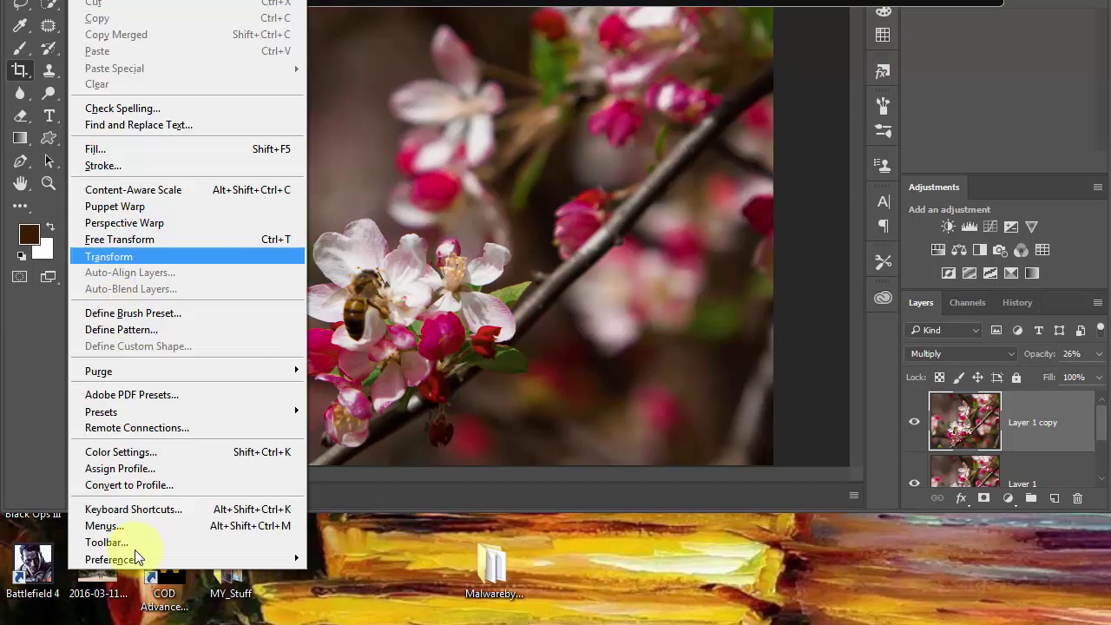
{"action": "mouse_move", "coordinate": [141, 561]}
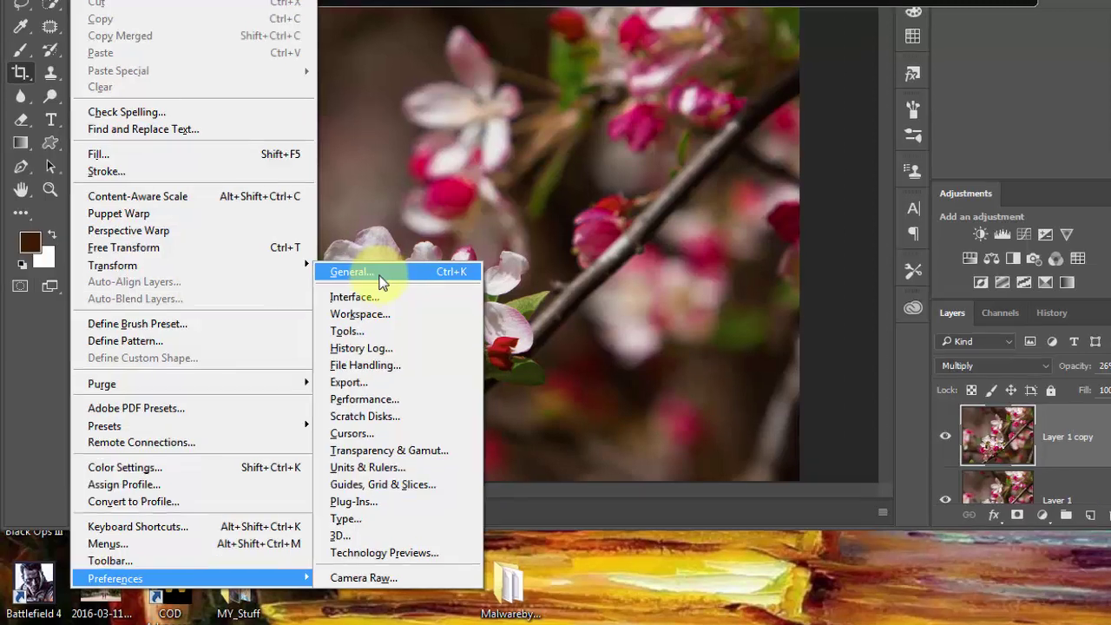
{"action": "left_click", "coordinate": [367, 265]}
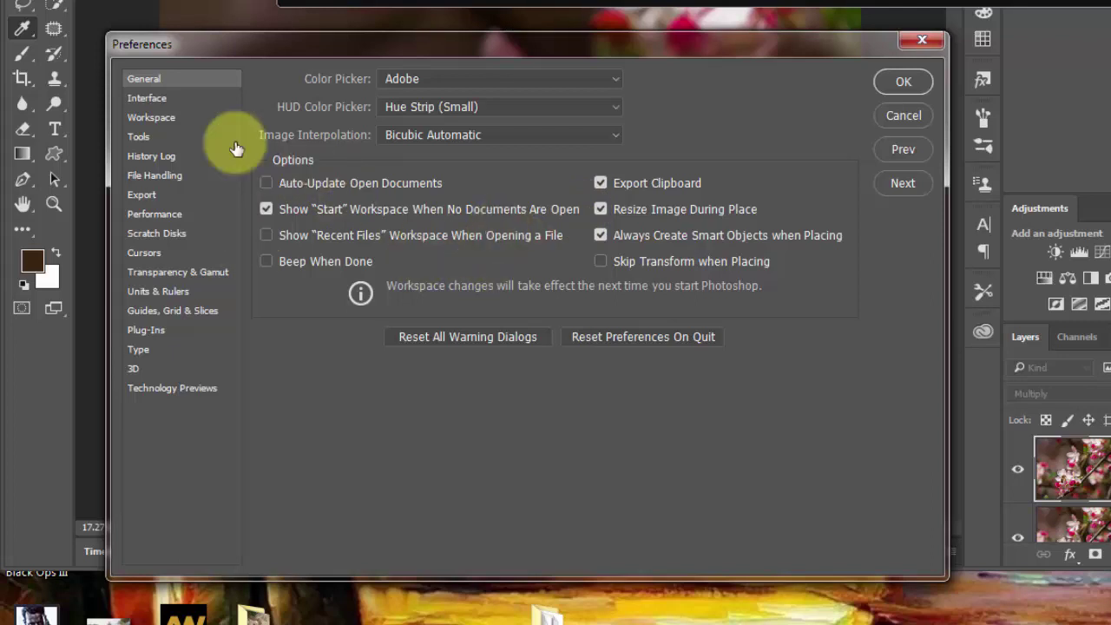
{"action": "left_click", "coordinate": [893, 191]}
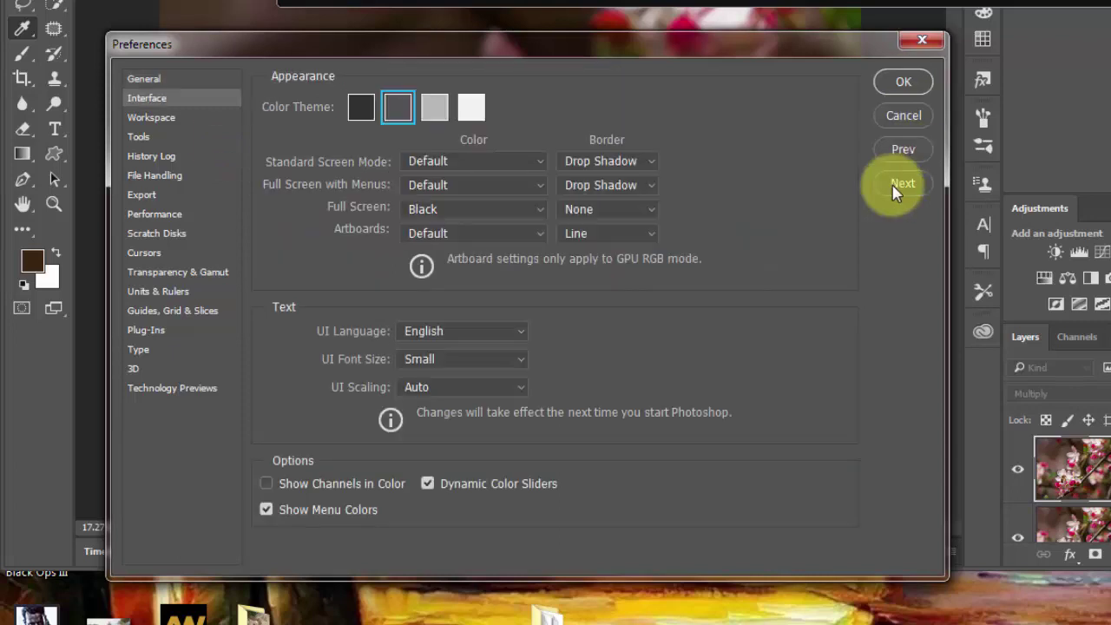
{"action": "left_click", "coordinate": [895, 190]}
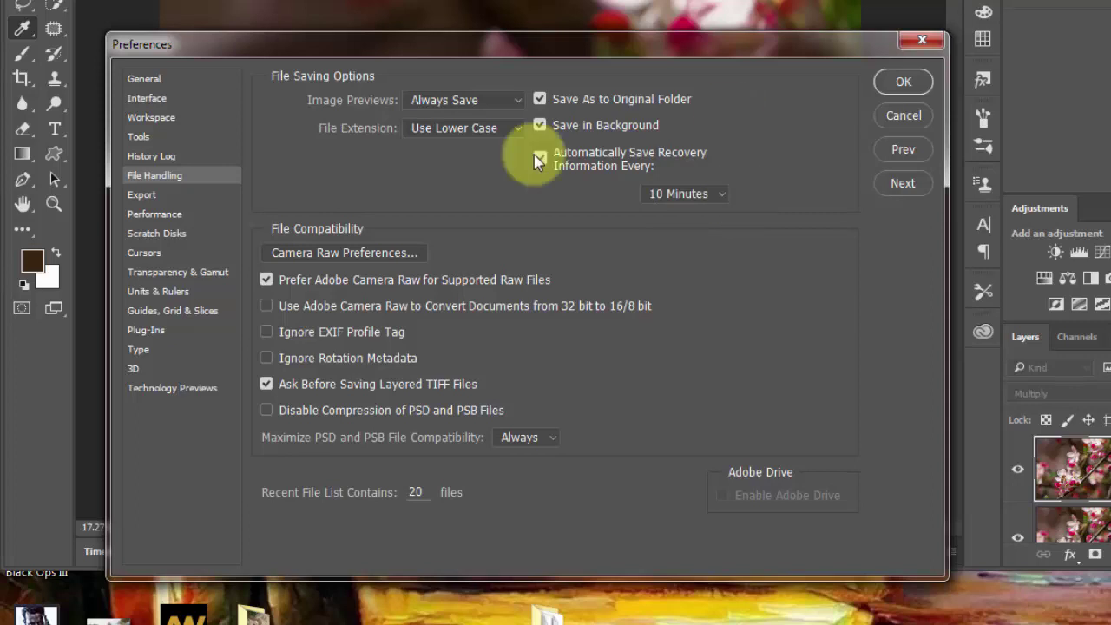
{"action": "left_click", "coordinate": [723, 192]}
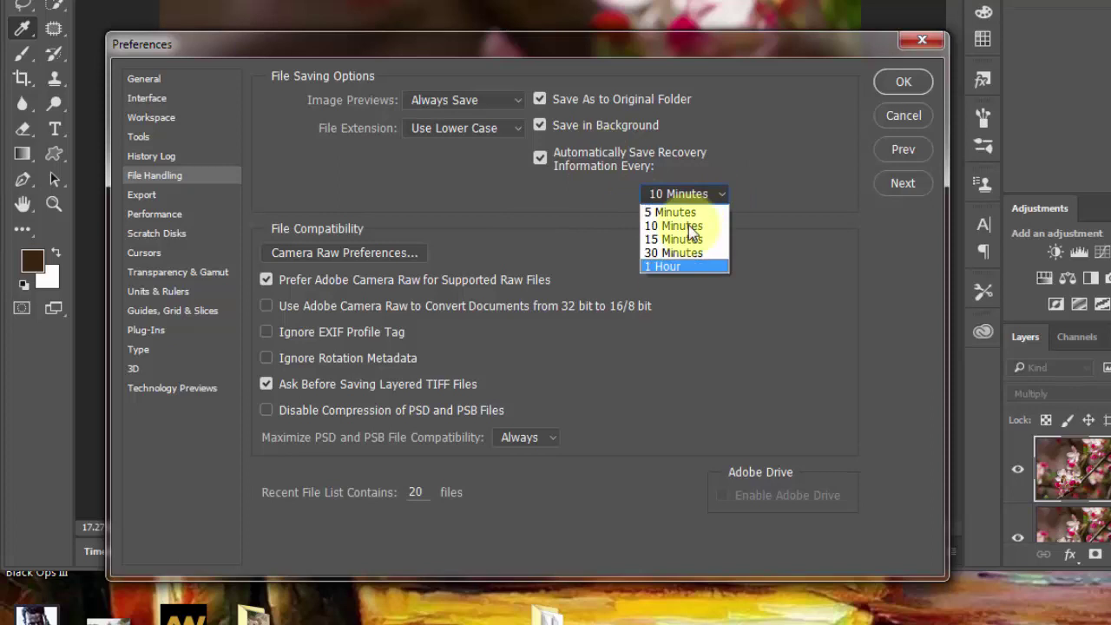
{"action": "left_click", "coordinate": [681, 213]}
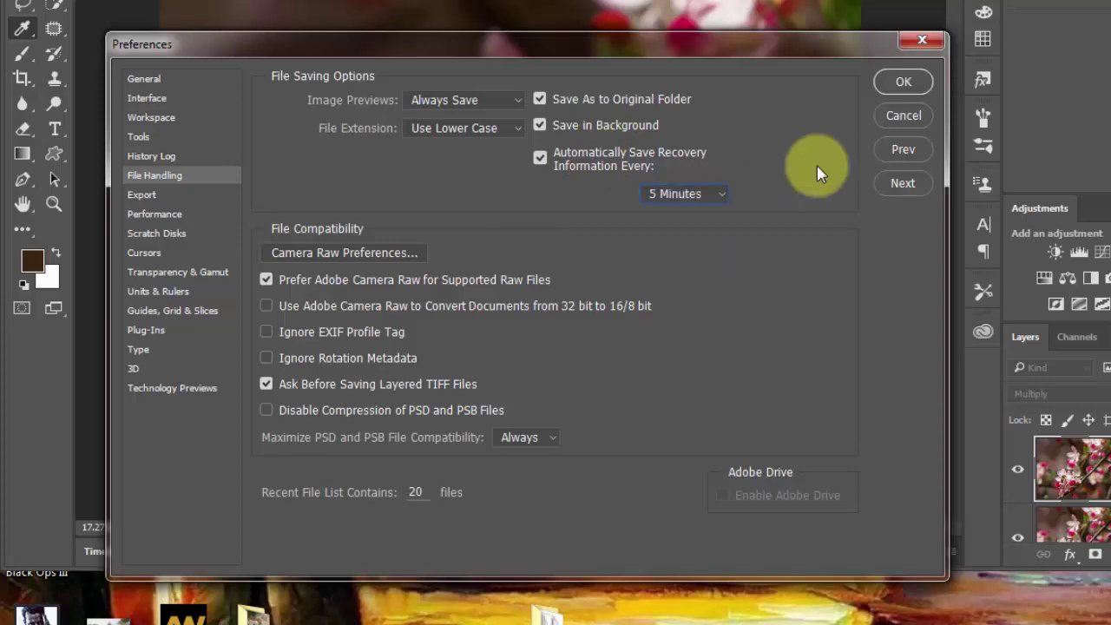
{"action": "left_click", "coordinate": [903, 82]}
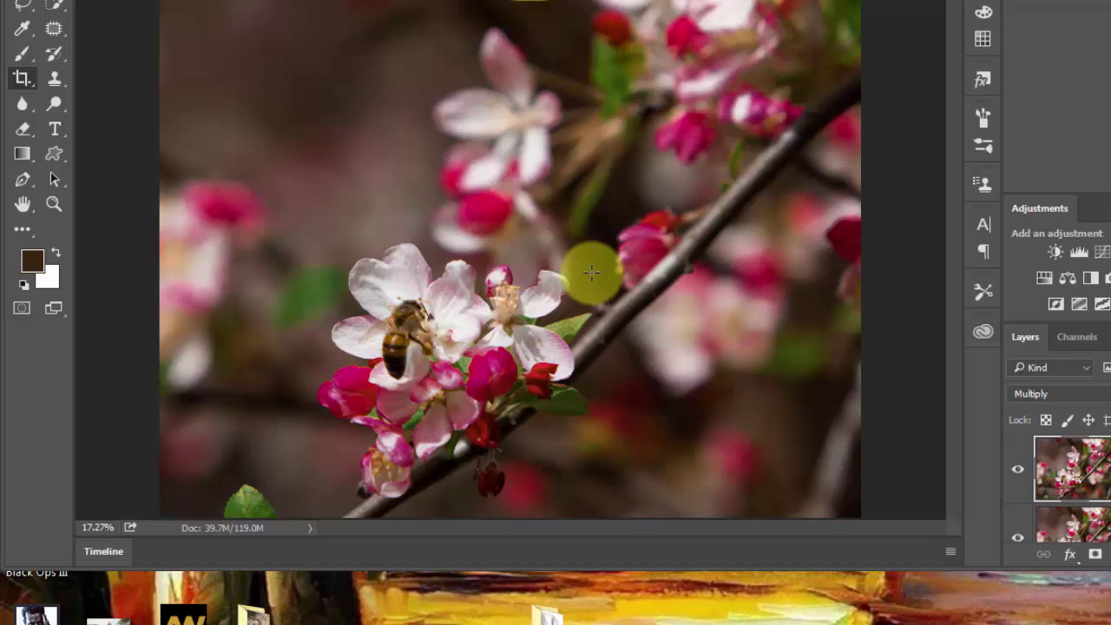
{"action": "key", "text": "ctrl+s"}
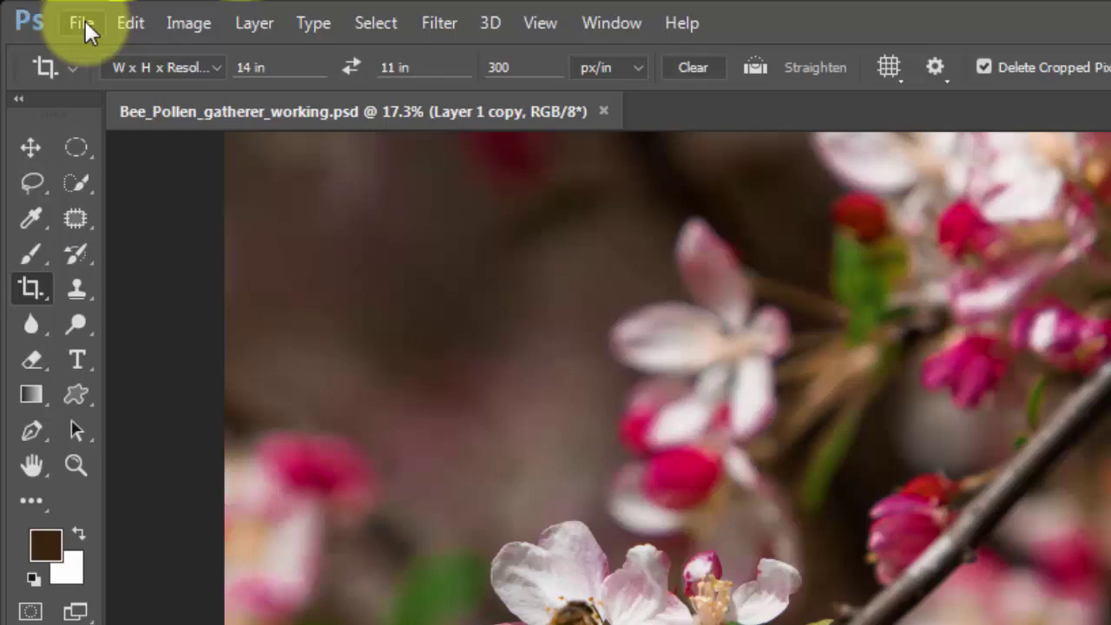
Step: Try saving a JPEG copy with the Baseline Optimized format, comparing quality 9 with quality 12
{"action": "left_click", "coordinate": [55, 15]}
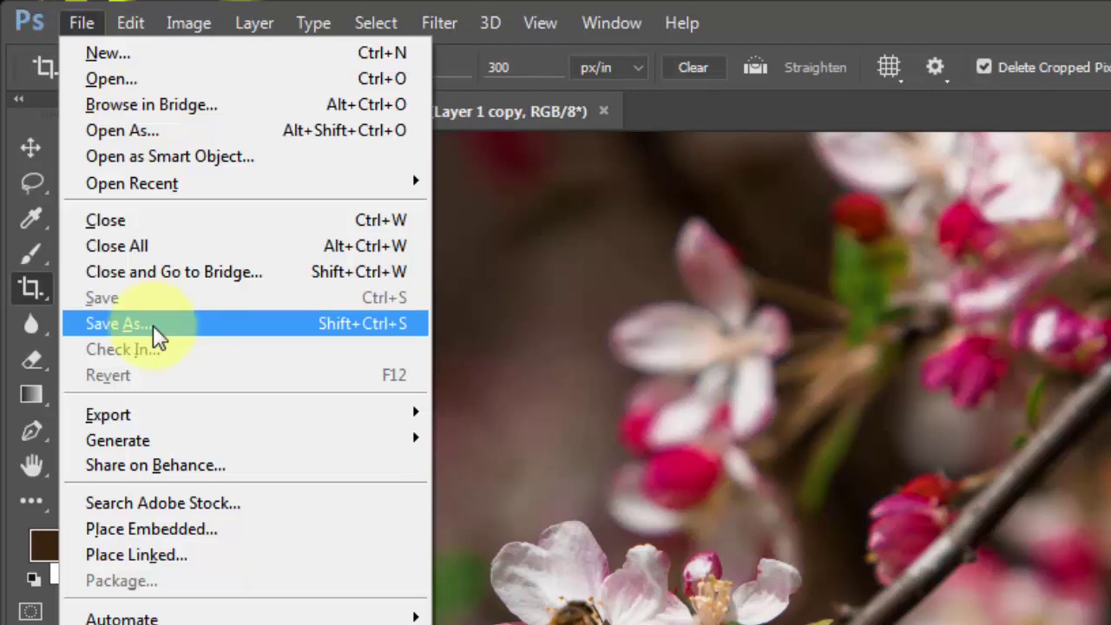
{"action": "left_click", "coordinate": [153, 325]}
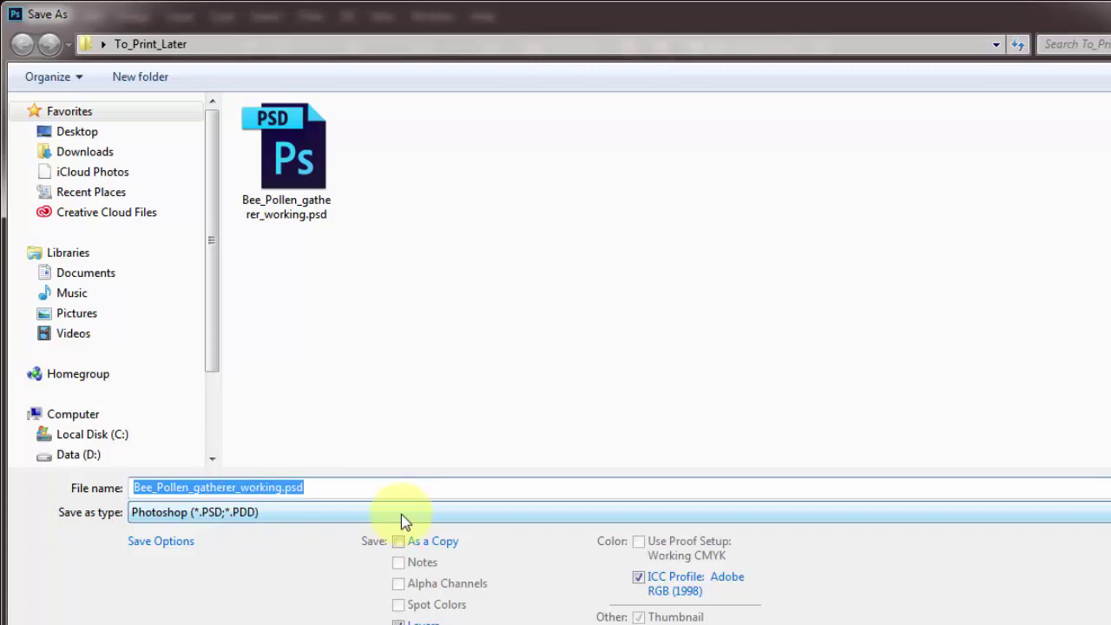
{"action": "left_click", "coordinate": [343, 513]}
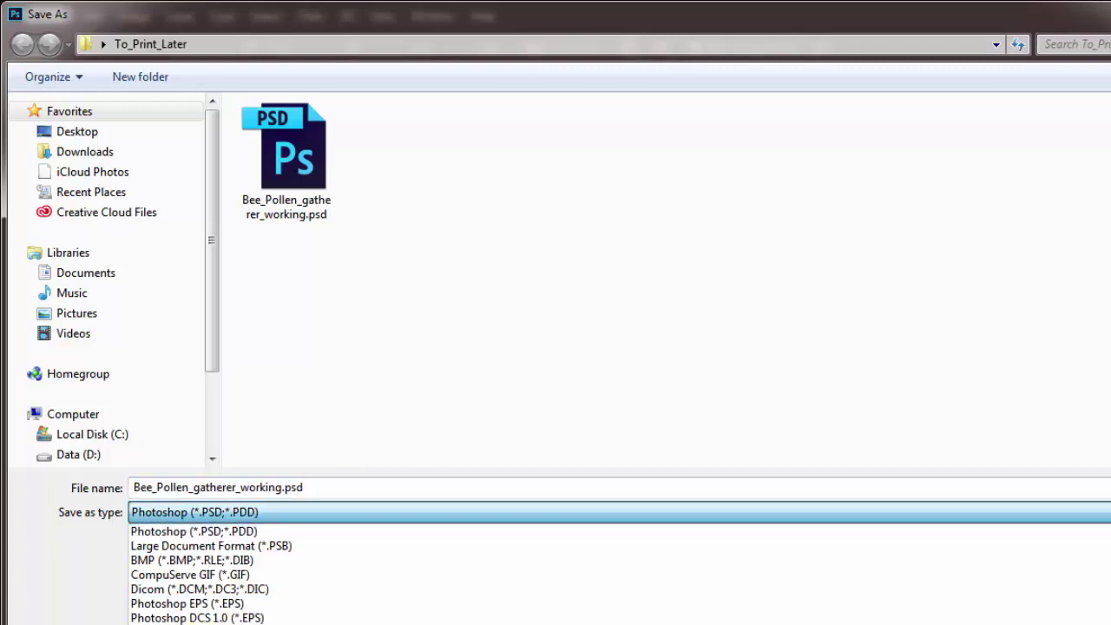
{"action": "left_click", "coordinate": [230, 624]}
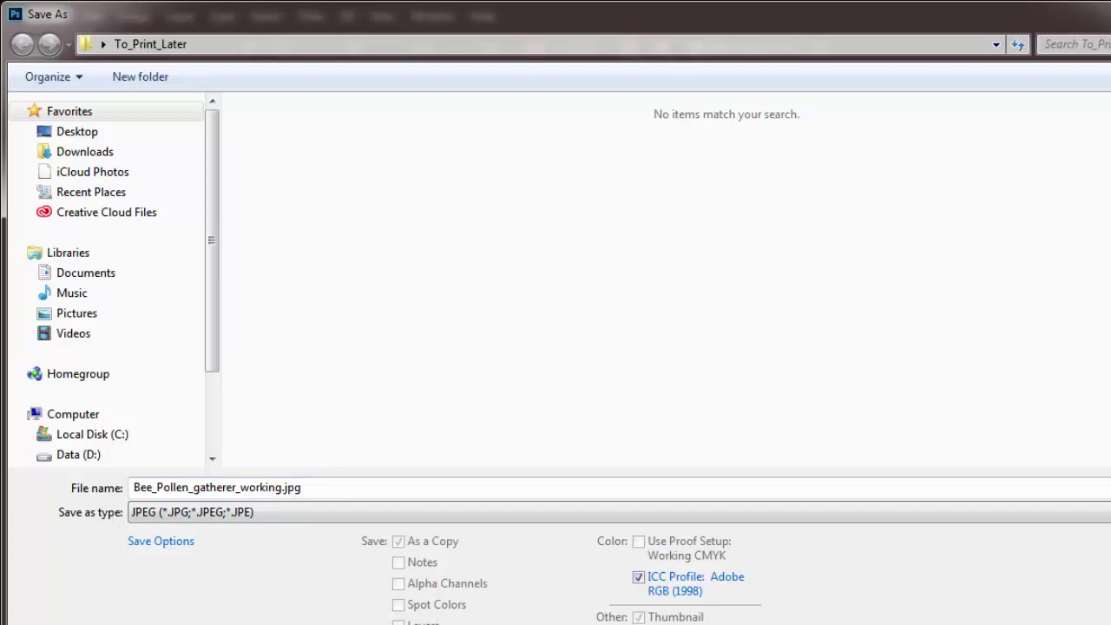
{"action": "key", "text": "Return"}
{"action": "left_click_drag", "start_coordinate": [907, 230], "coordinate": [659, 180]}
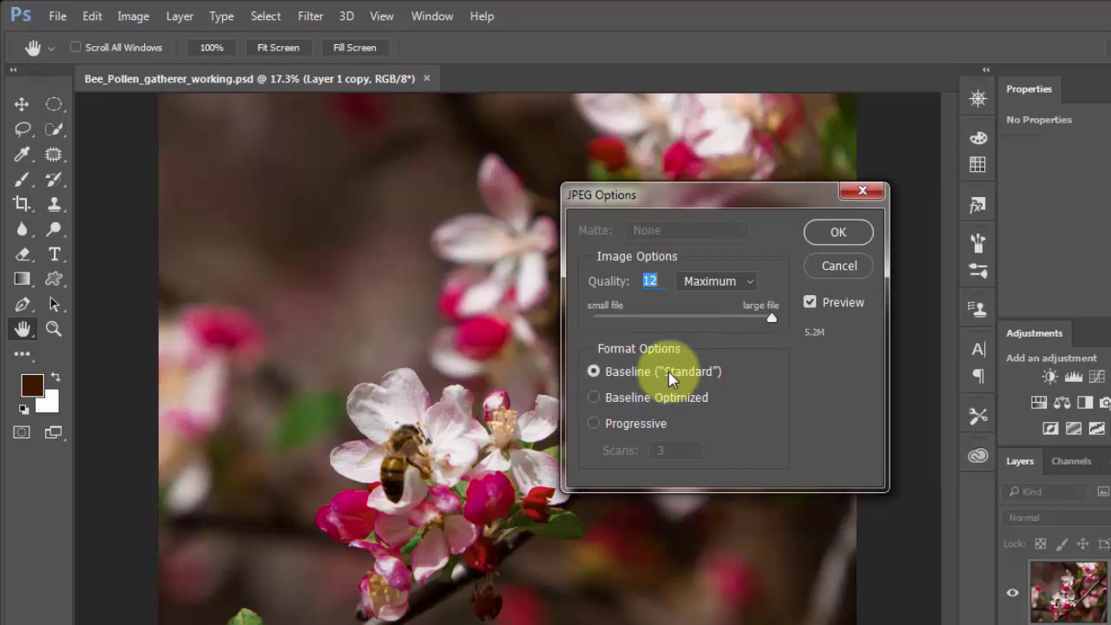
{"action": "left_click", "coordinate": [598, 401]}
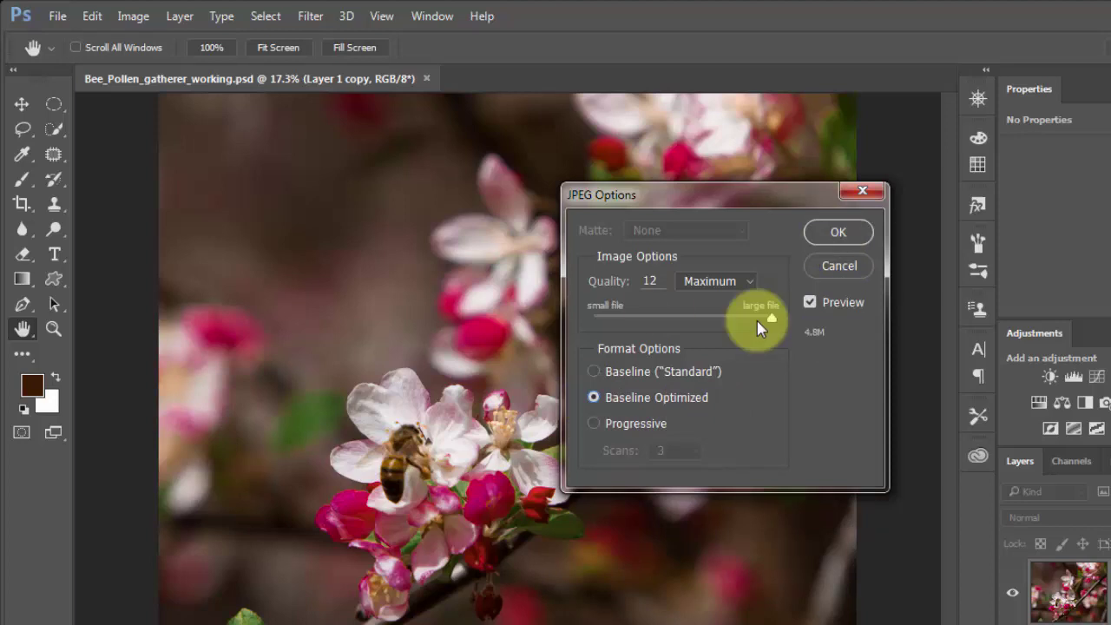
{"action": "left_click", "coordinate": [772, 320]}
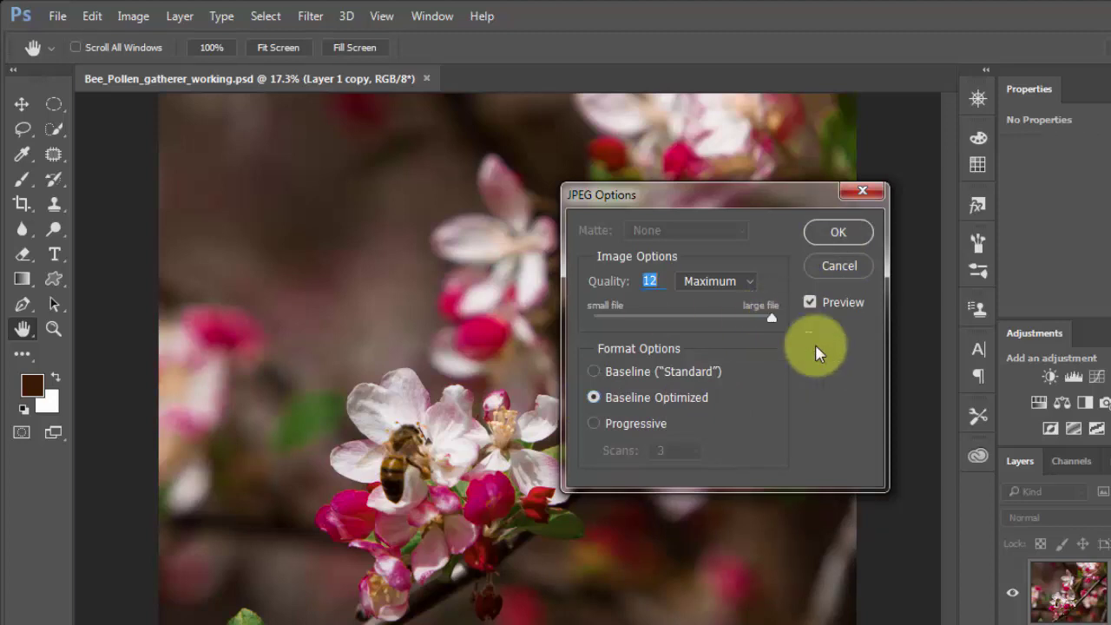
{"action": "left_click_drag", "start_coordinate": [724, 315], "coordinate": [825, 335]}
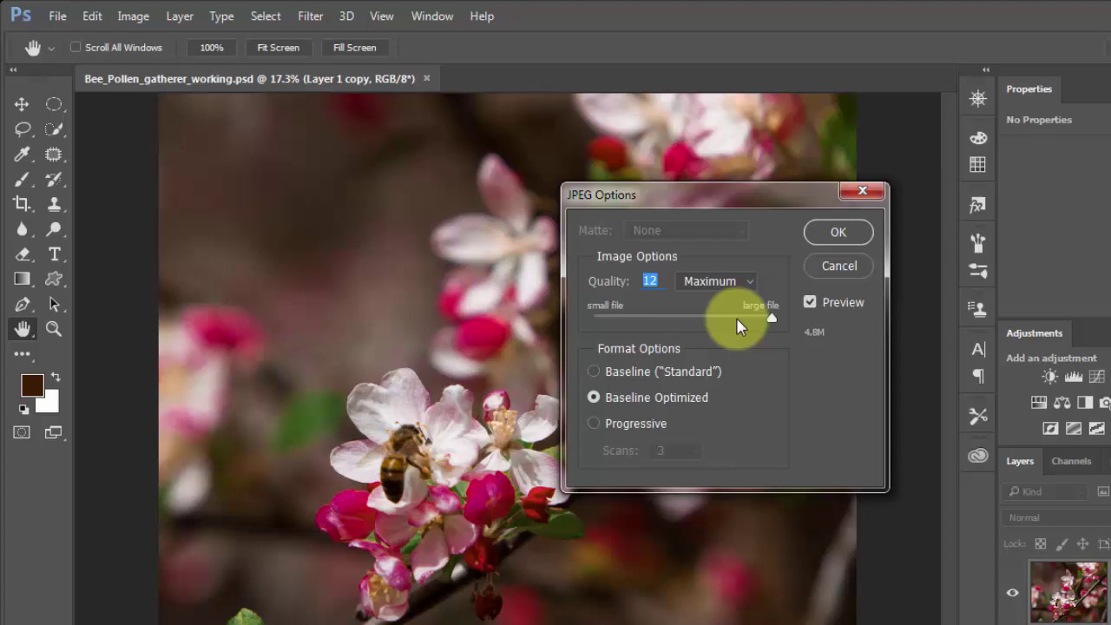
{"action": "left_click", "coordinate": [737, 318]}
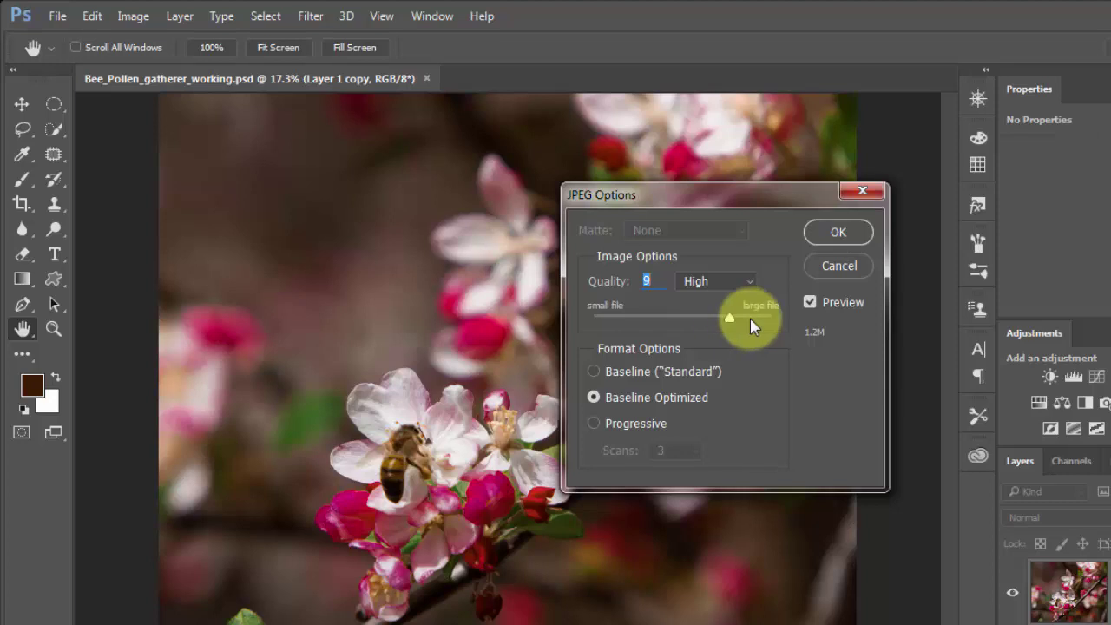
{"action": "left_click_drag", "start_coordinate": [750, 320], "coordinate": [786, 324]}
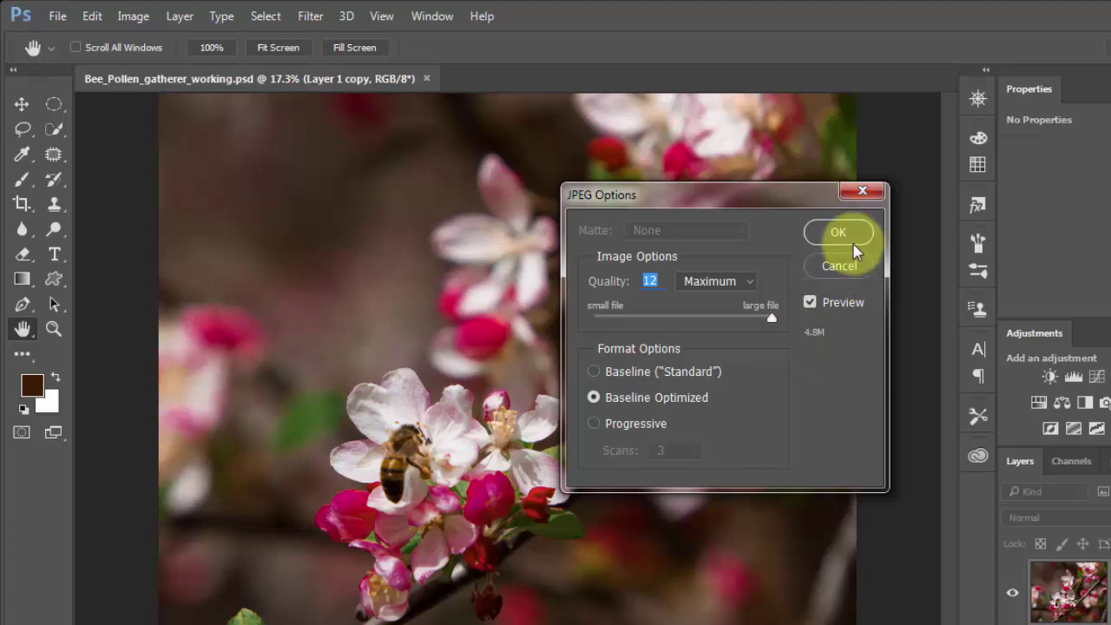
{"action": "left_click", "coordinate": [847, 267]}
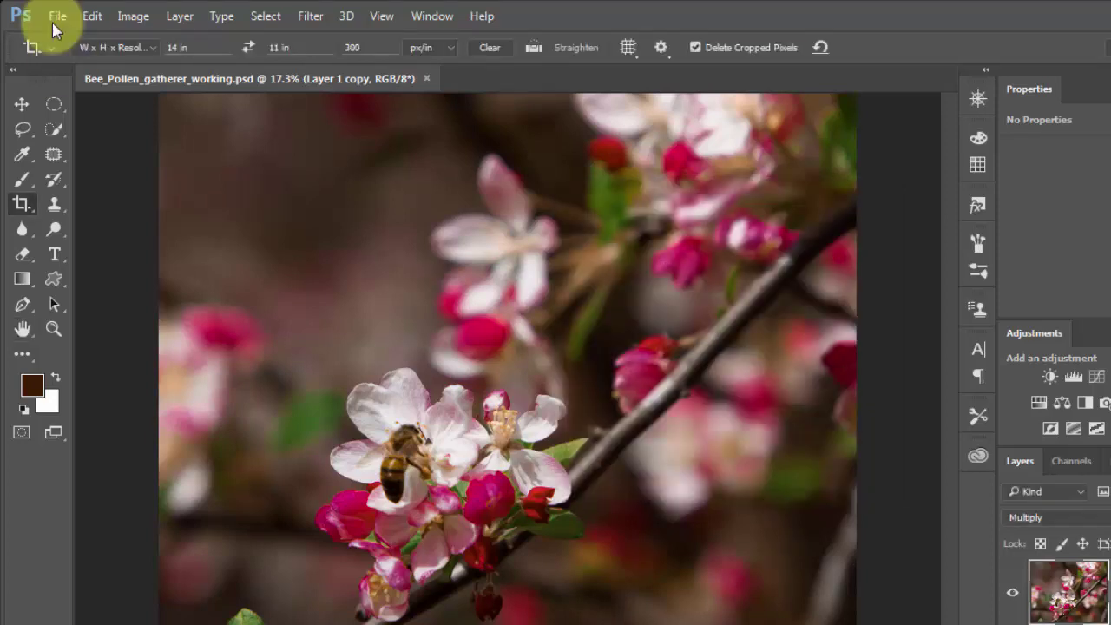
{"action": "left_click", "coordinate": [59, 19]}
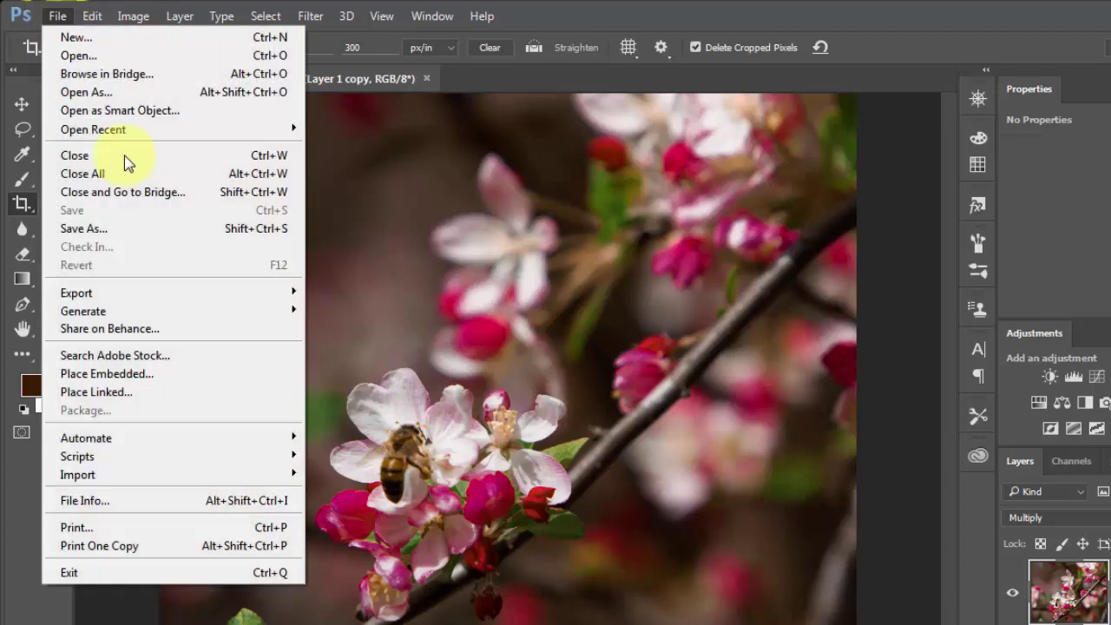
{"action": "left_click", "coordinate": [130, 230]}
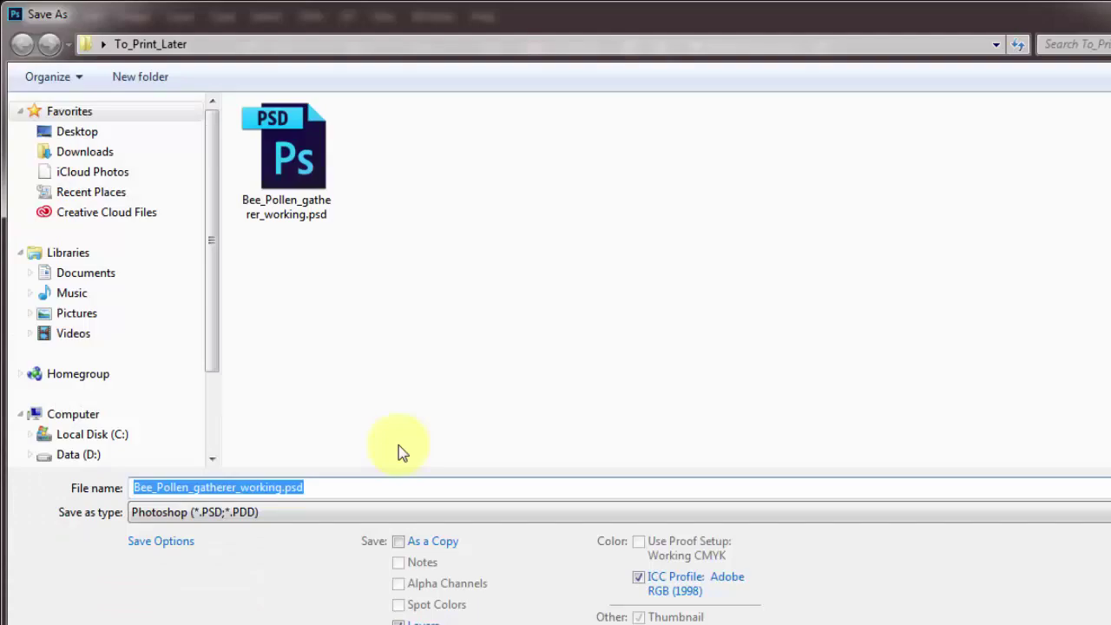
{"action": "left_click", "coordinate": [287, 513]}
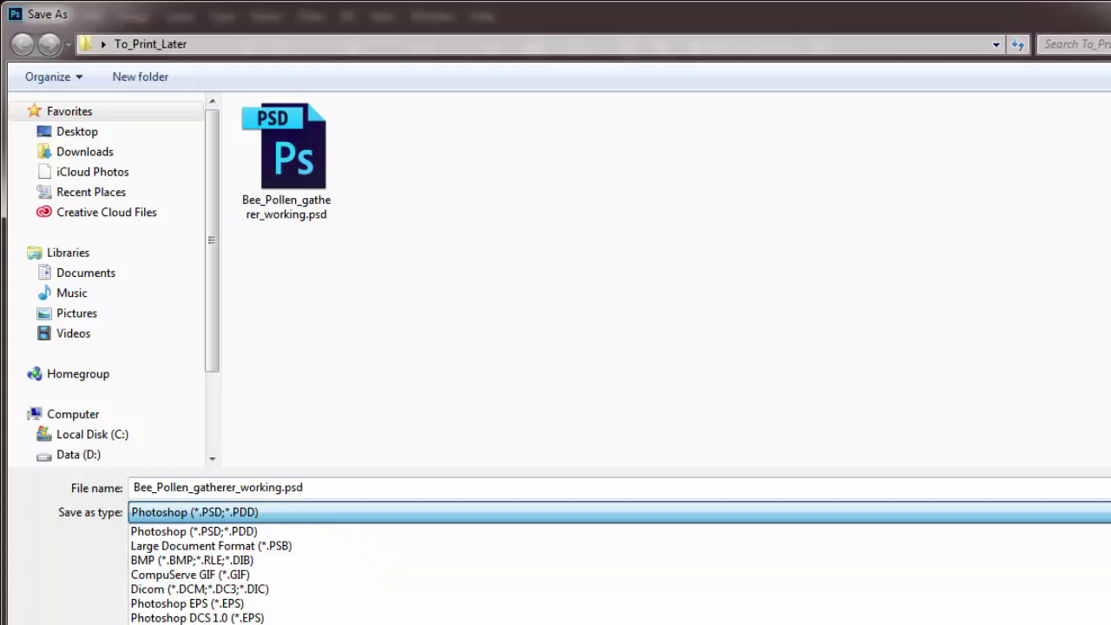
{"action": "left_click", "coordinate": [382, 623]}
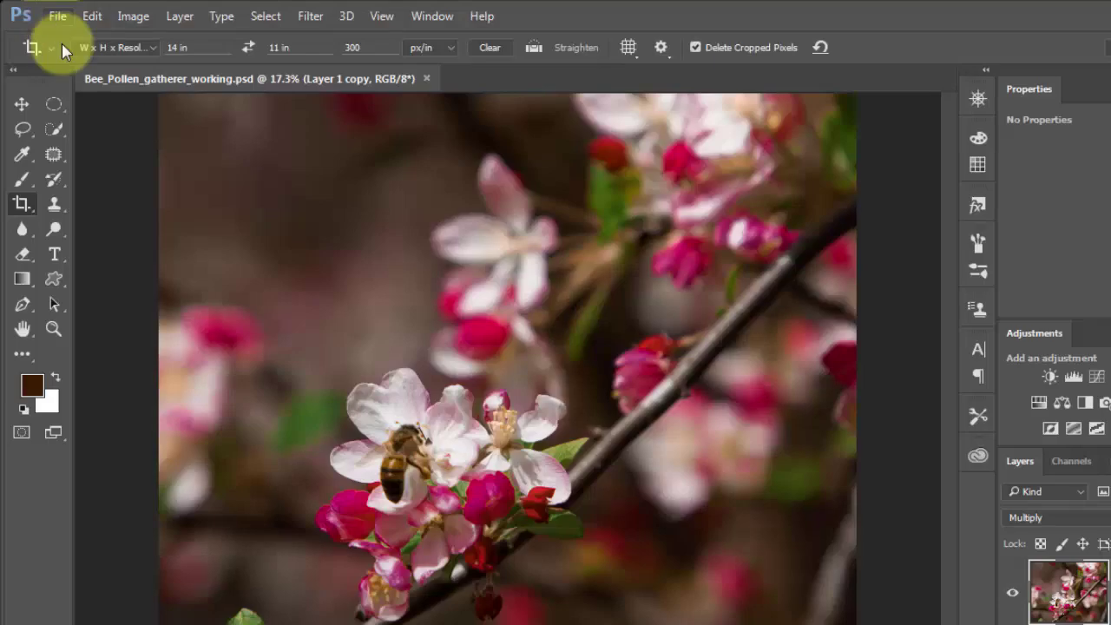
Step: Save a JPEG copy as Bee_Pollen_gatherer_working.jpg in the To_Print_Later folder at quality 12 with Baseline Optimized format
{"action": "left_click", "coordinate": [57, 16]}
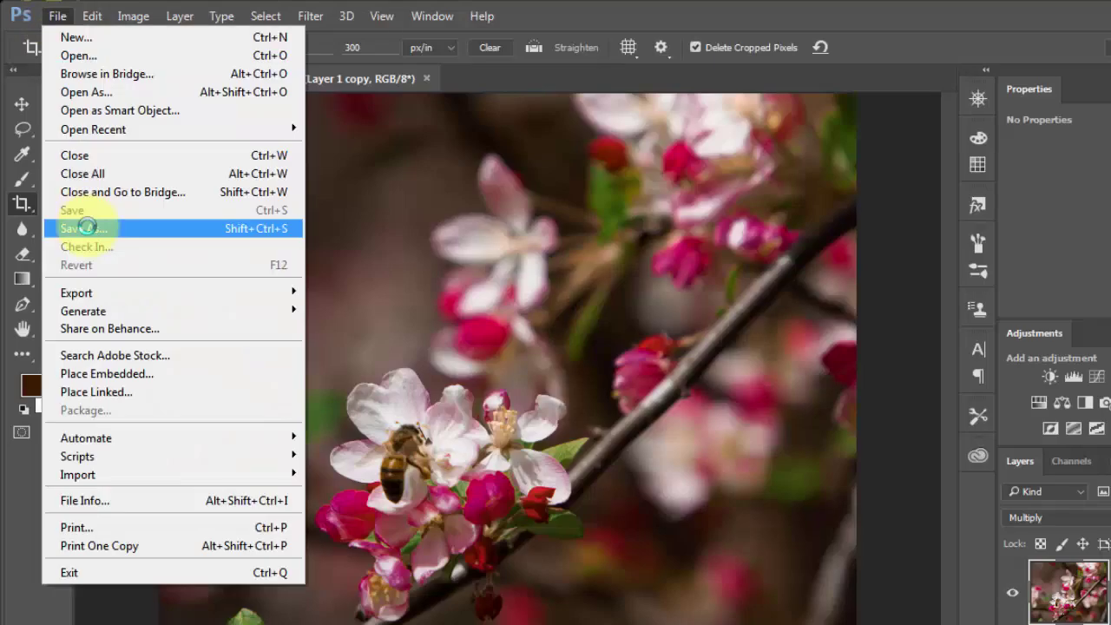
{"action": "left_click", "coordinate": [88, 225]}
{"action": "left_click", "coordinate": [249, 511]}
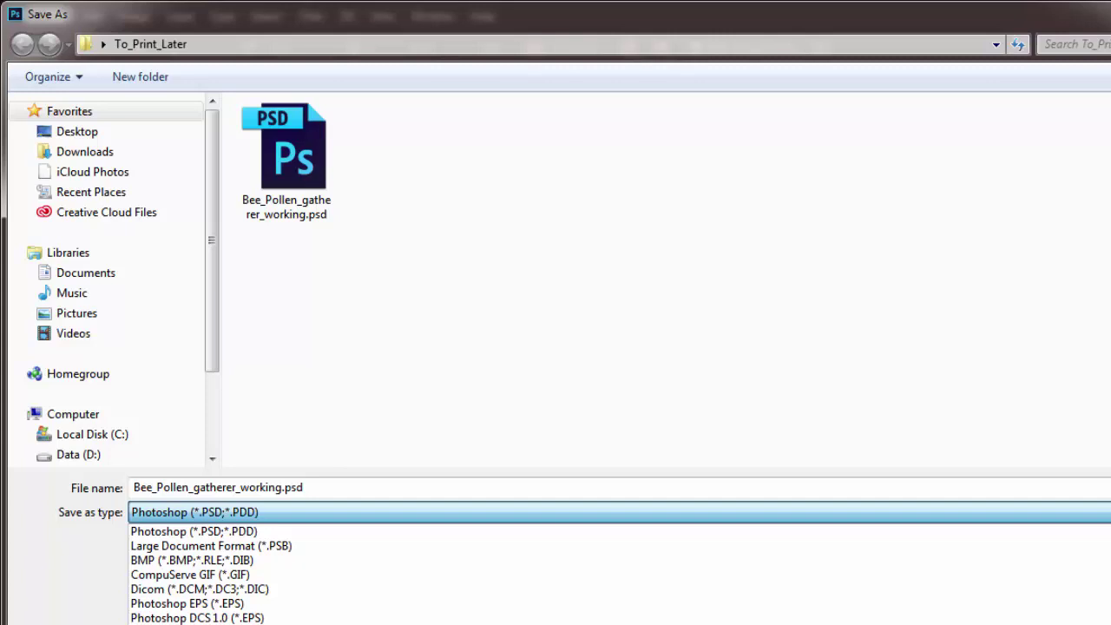
{"action": "left_click", "coordinate": [487, 342]}
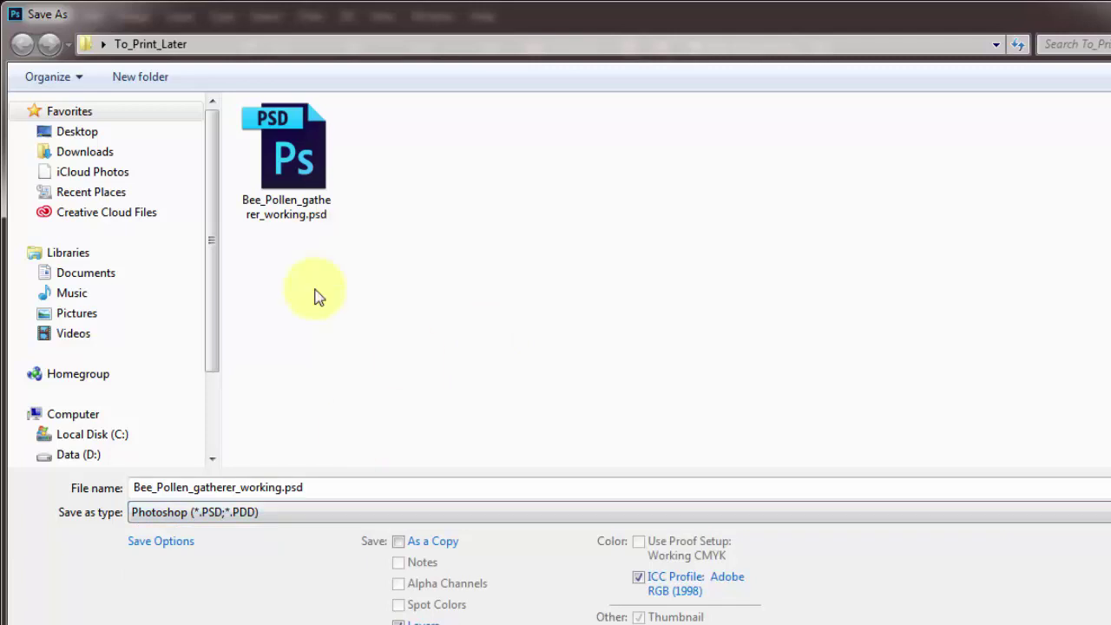
{"action": "left_click", "coordinate": [265, 511]}
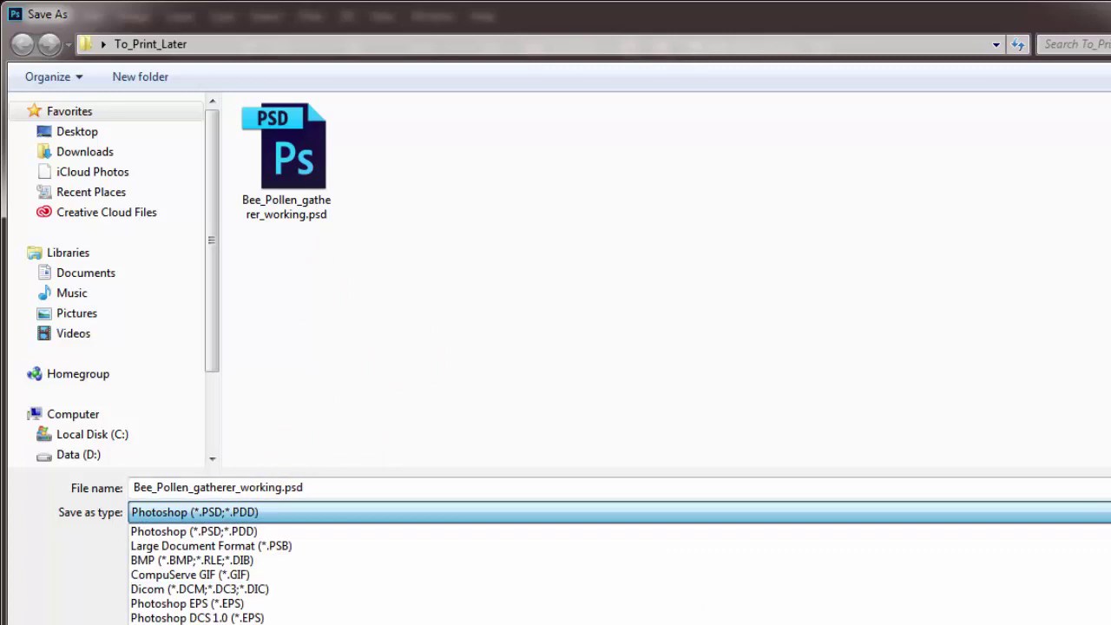
{"action": "left_click", "coordinate": [252, 624]}
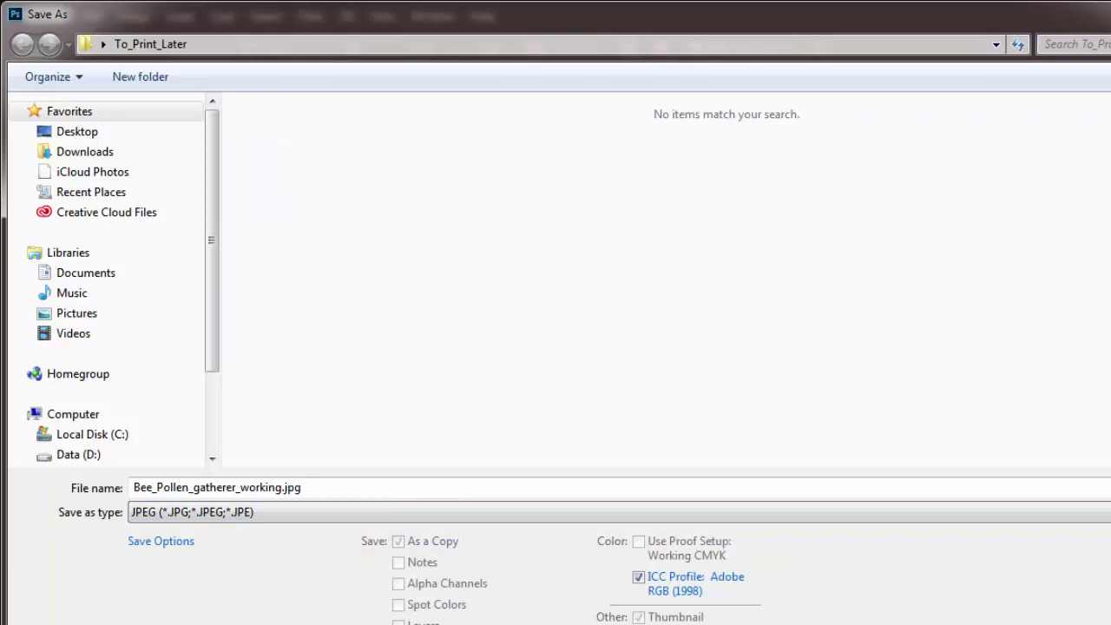
{"action": "key", "text": "Return"}
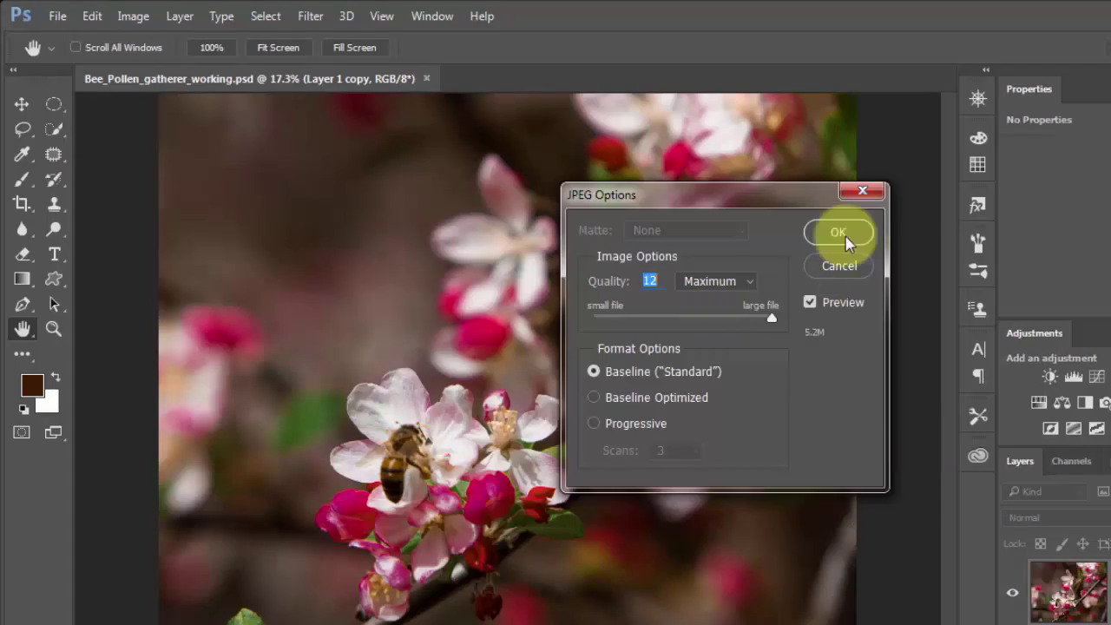
{"action": "left_click", "coordinate": [580, 399]}
{"action": "left_click", "coordinate": [833, 233]}
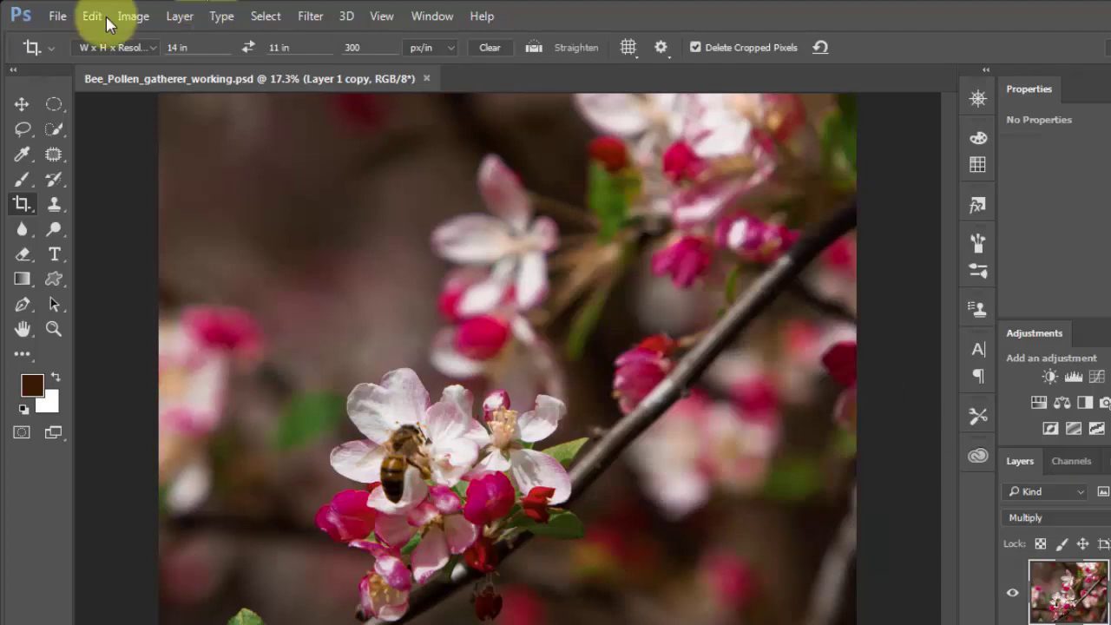
Step: Check the To_Print_Later folder for the saved copies by switching the save format to JPEG and back to Photoshop
{"action": "left_click", "coordinate": [53, 16]}
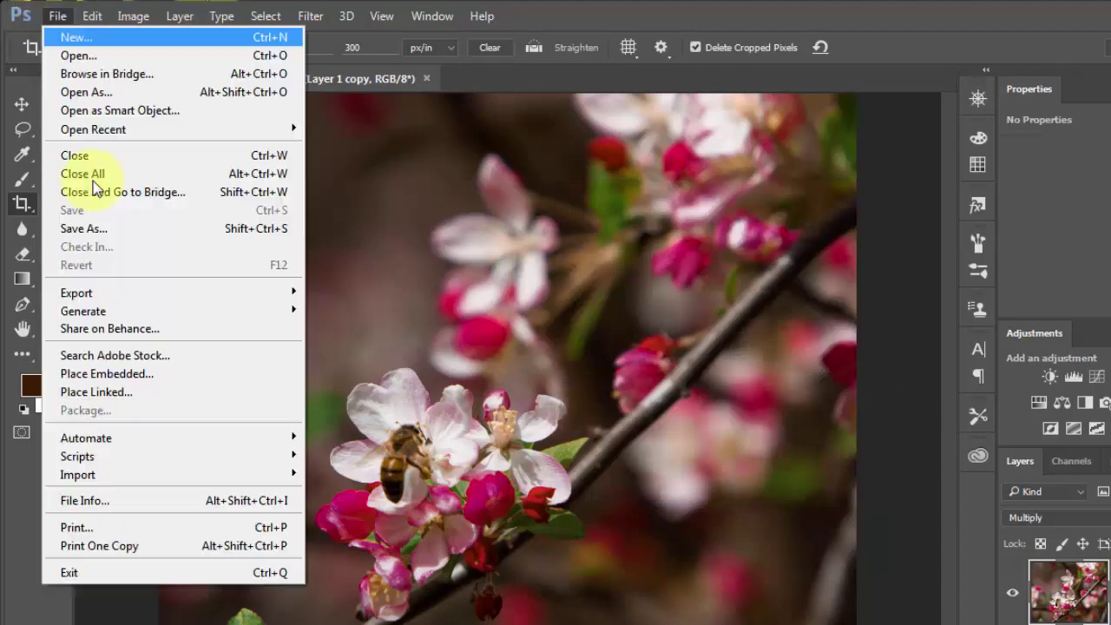
{"action": "left_click", "coordinate": [96, 230]}
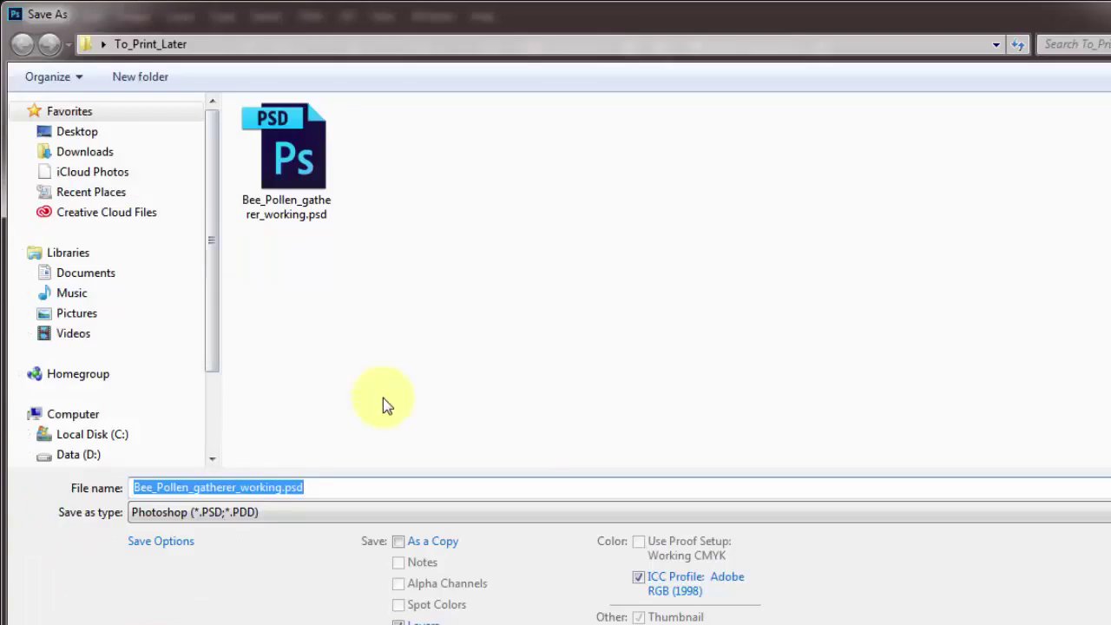
{"action": "left_click", "coordinate": [262, 513]}
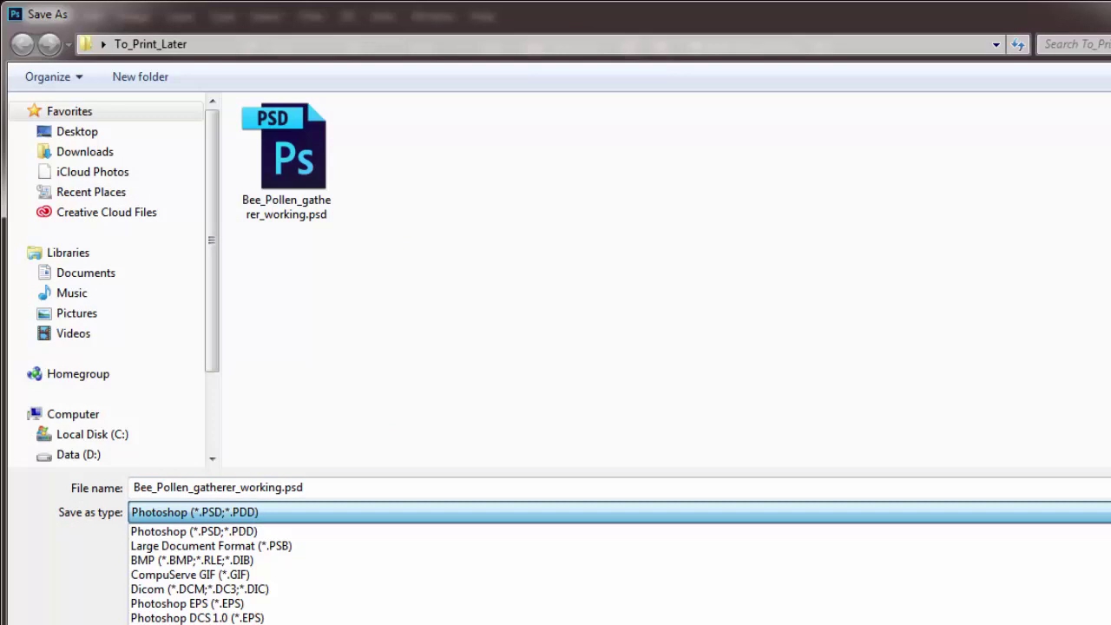
{"action": "left_click", "coordinate": [209, 624]}
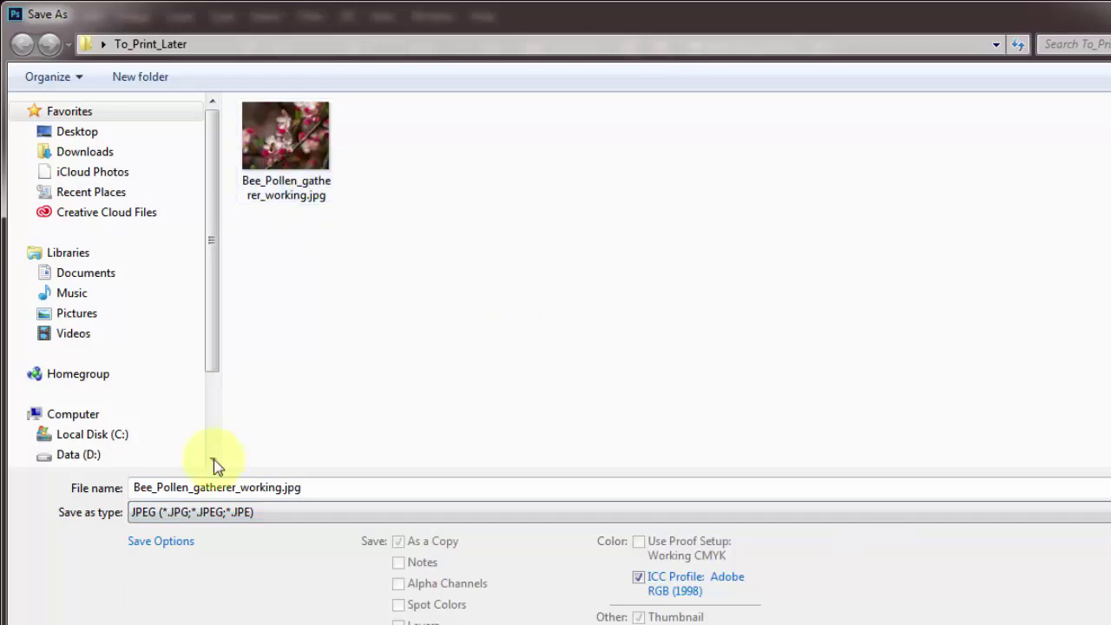
{"action": "left_click", "coordinate": [237, 513]}
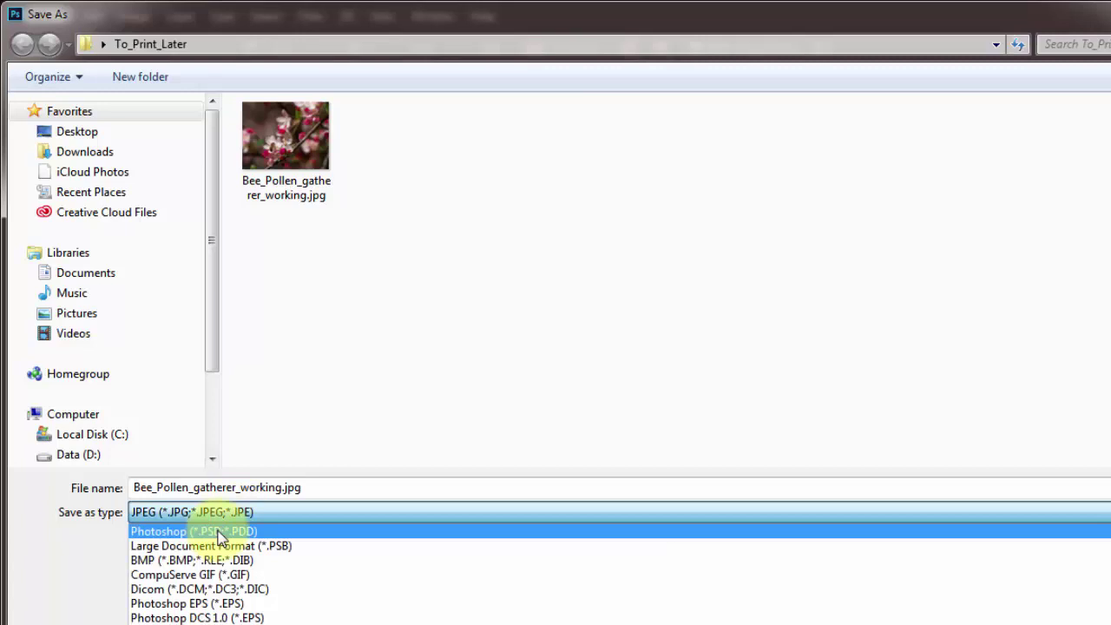
{"action": "left_click", "coordinate": [220, 532]}
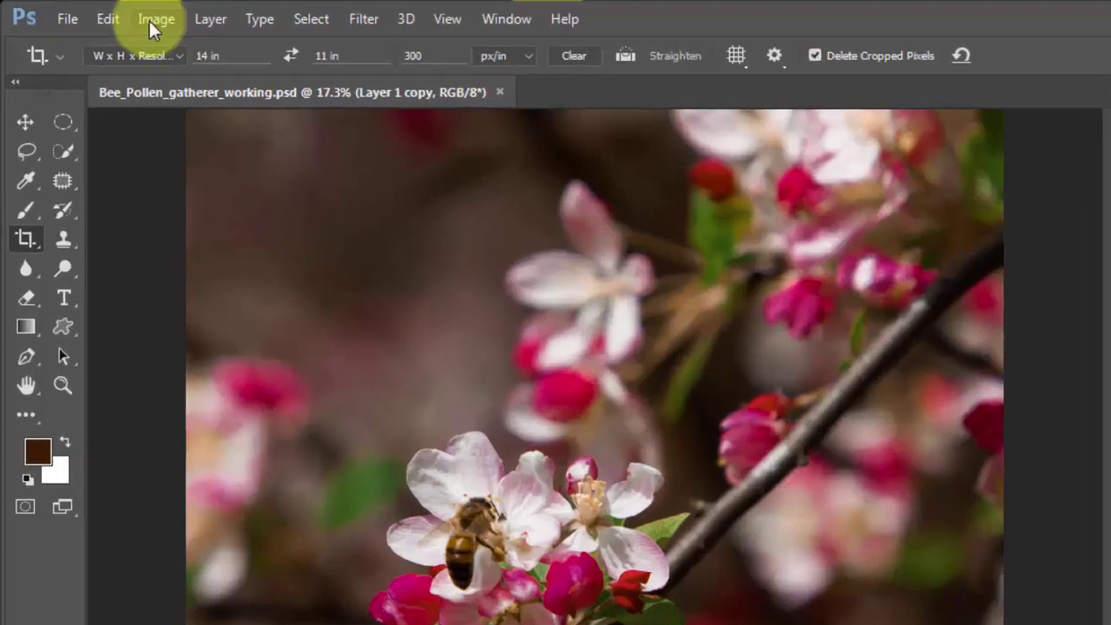
Step: Open the image size settings, set the resolution to 72 pixels/inch and the width unit to pixels
{"action": "left_click", "coordinate": [149, 20]}
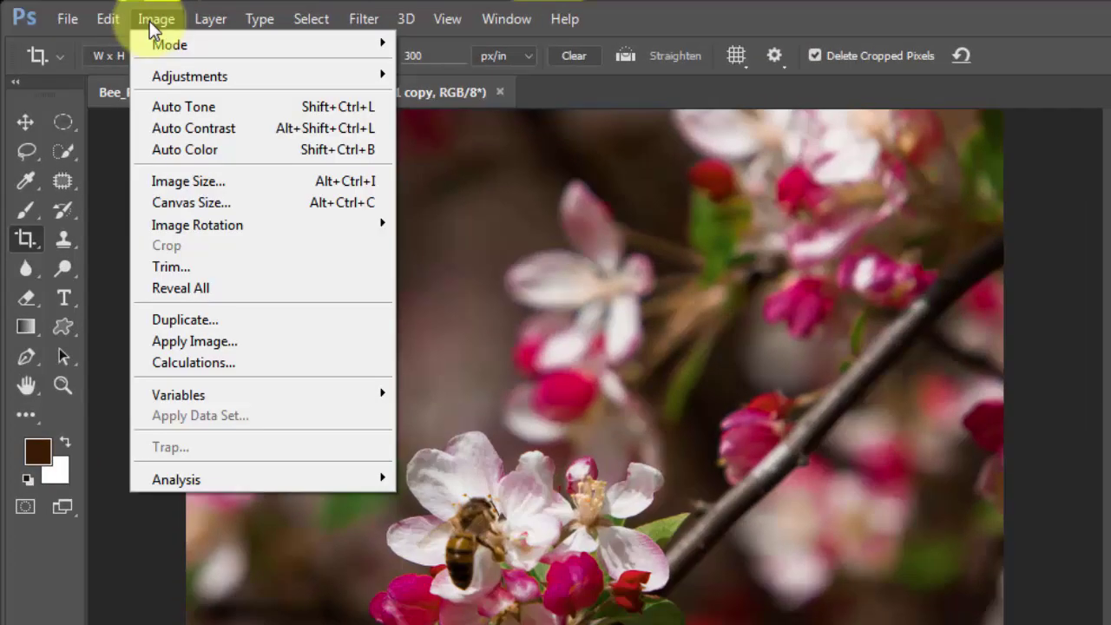
{"action": "left_click", "coordinate": [228, 189]}
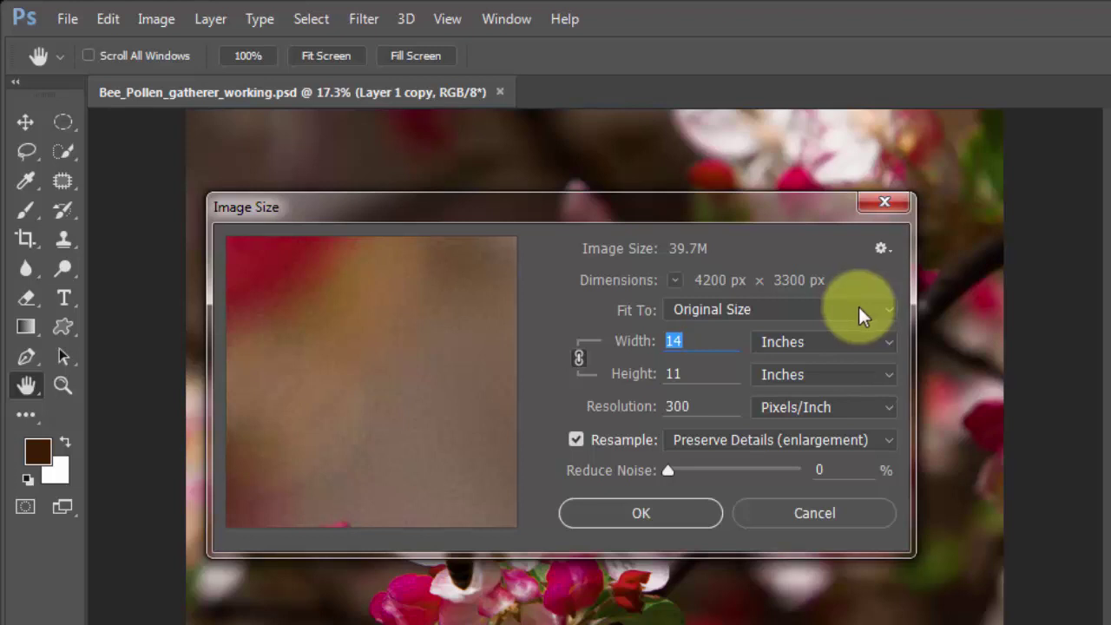
{"action": "left_click_drag", "start_coordinate": [704, 406], "coordinate": [660, 408]}
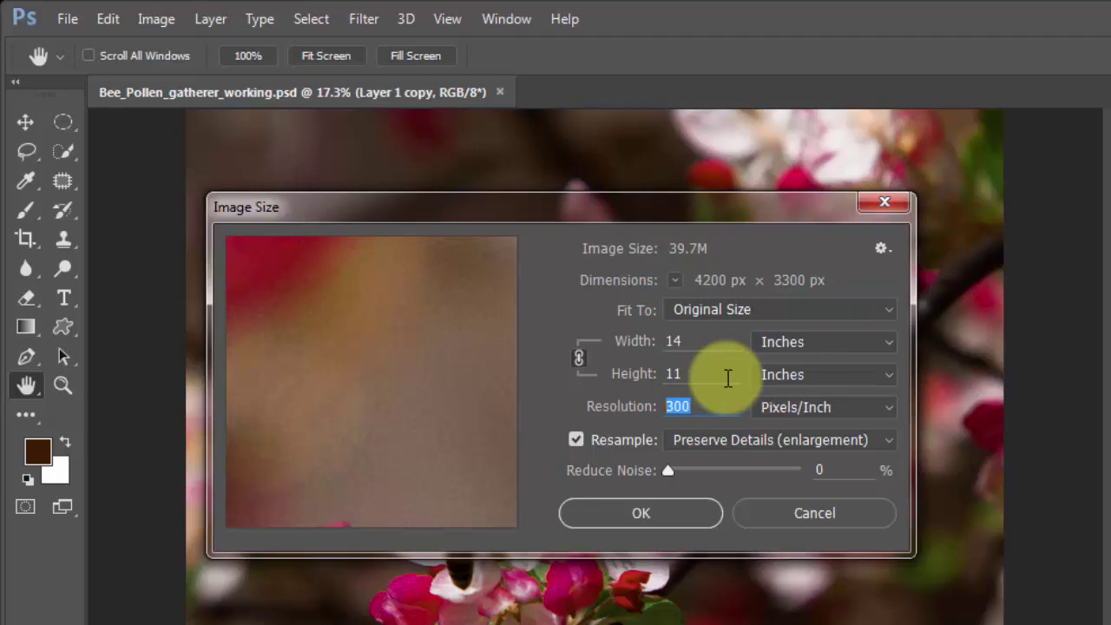
{"action": "type", "text": "72"}
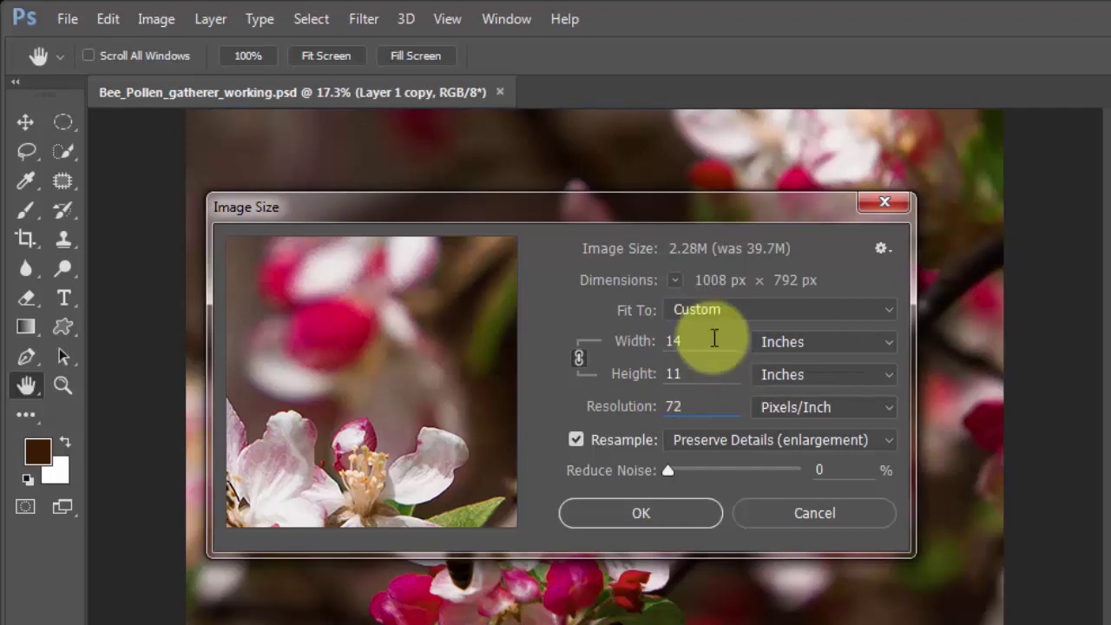
{"action": "left_click", "coordinate": [798, 340]}
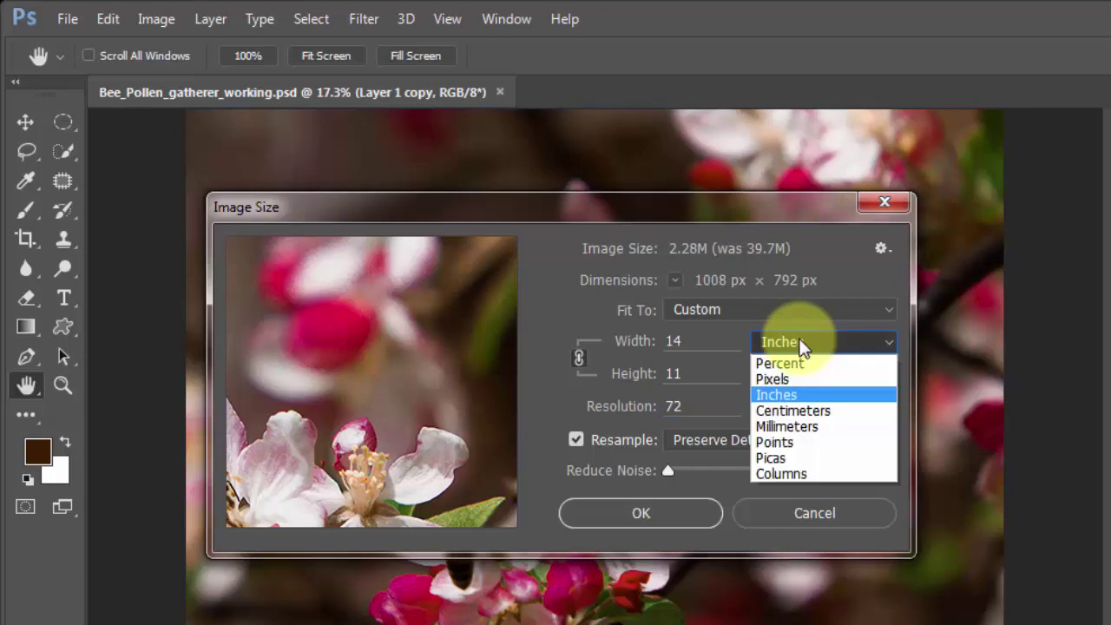
{"action": "left_click", "coordinate": [784, 383]}
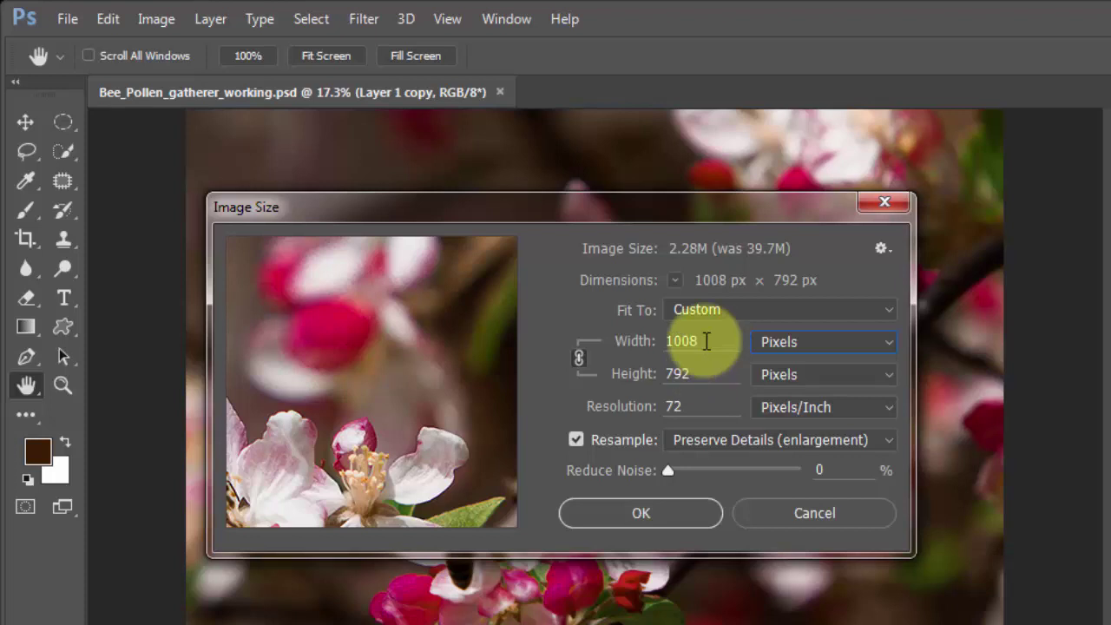
Step: Try an image width of 640 pixels, and reset the image size values to the original size
{"action": "left_click_drag", "start_coordinate": [710, 344], "coordinate": [667, 342]}
{"action": "type", "text": "6"}
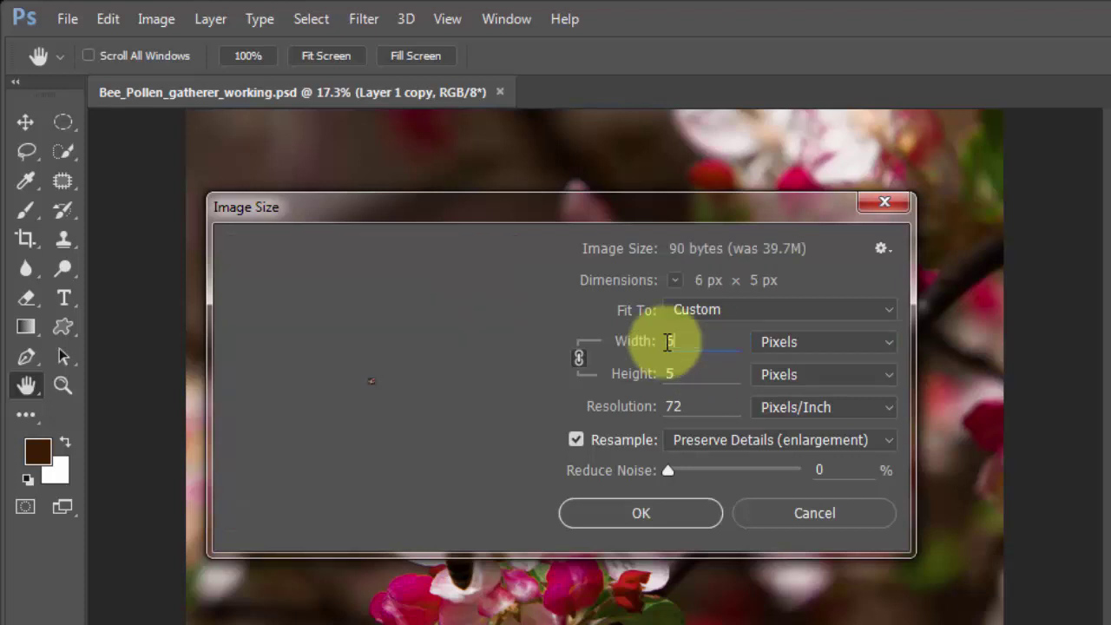
{"action": "type", "text": "40"}
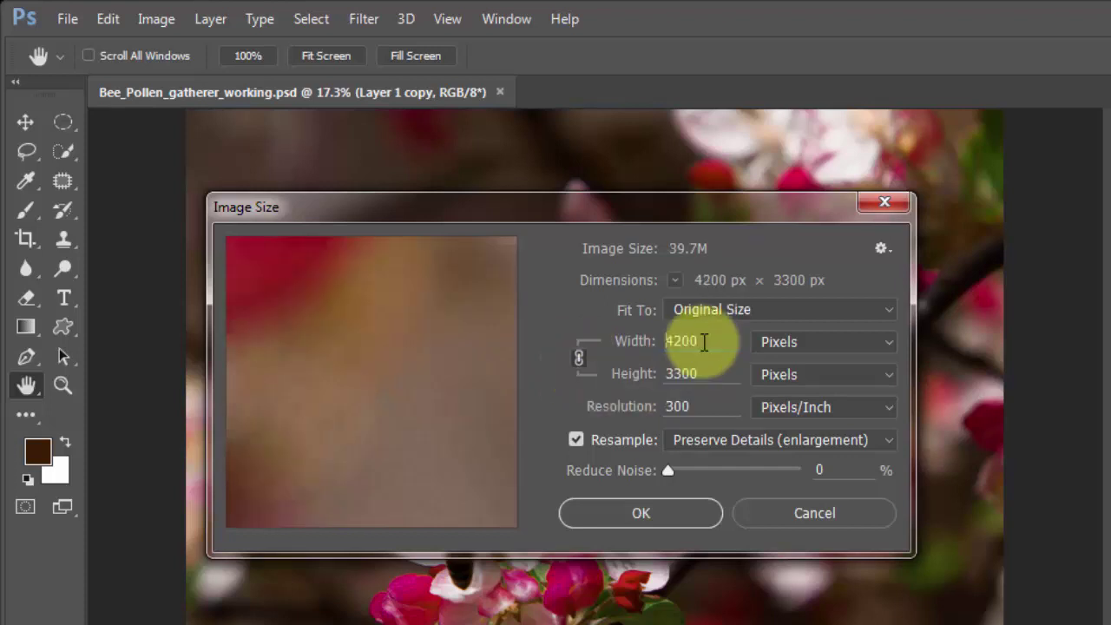
{"action": "double_click", "coordinate": [697, 342]}
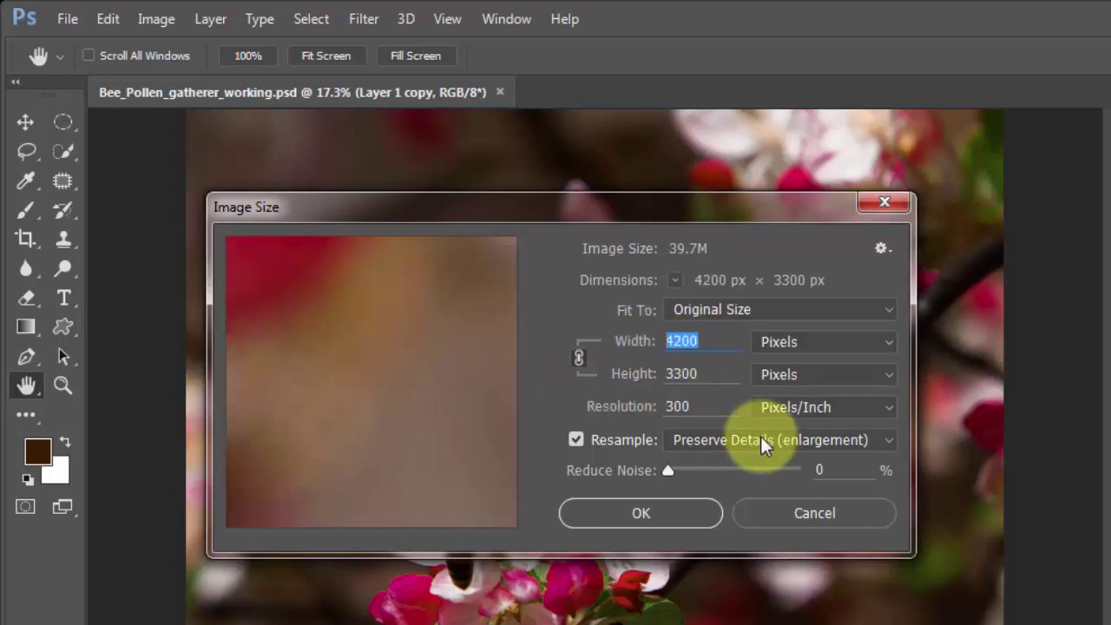
{"action": "double_click", "coordinate": [709, 406]}
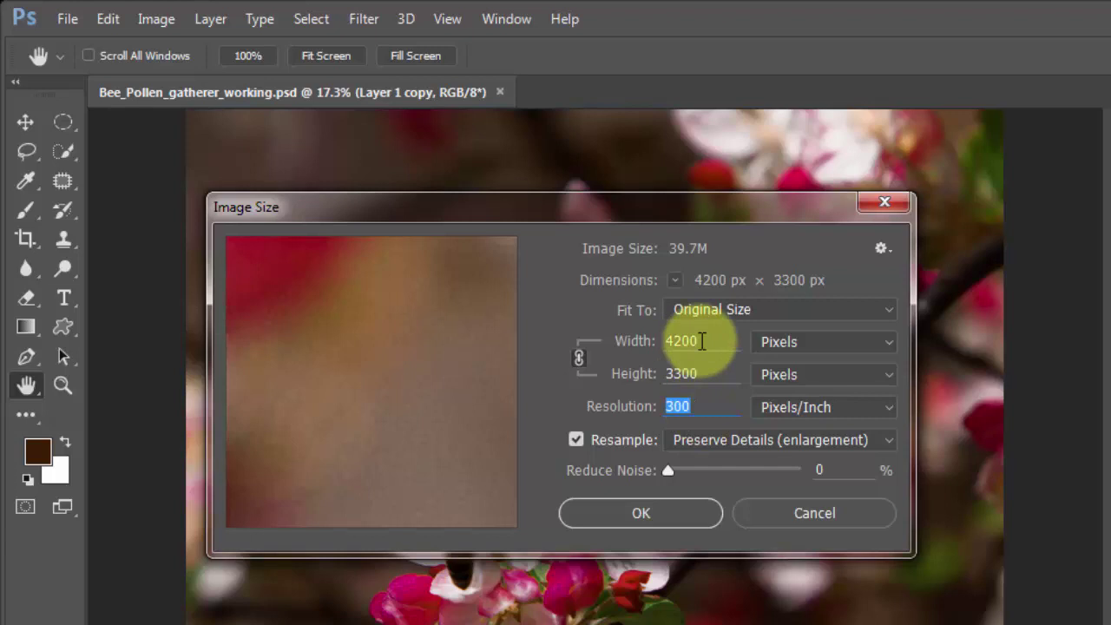
{"action": "double_click", "coordinate": [682, 341]}
{"action": "double_click", "coordinate": [683, 407]}
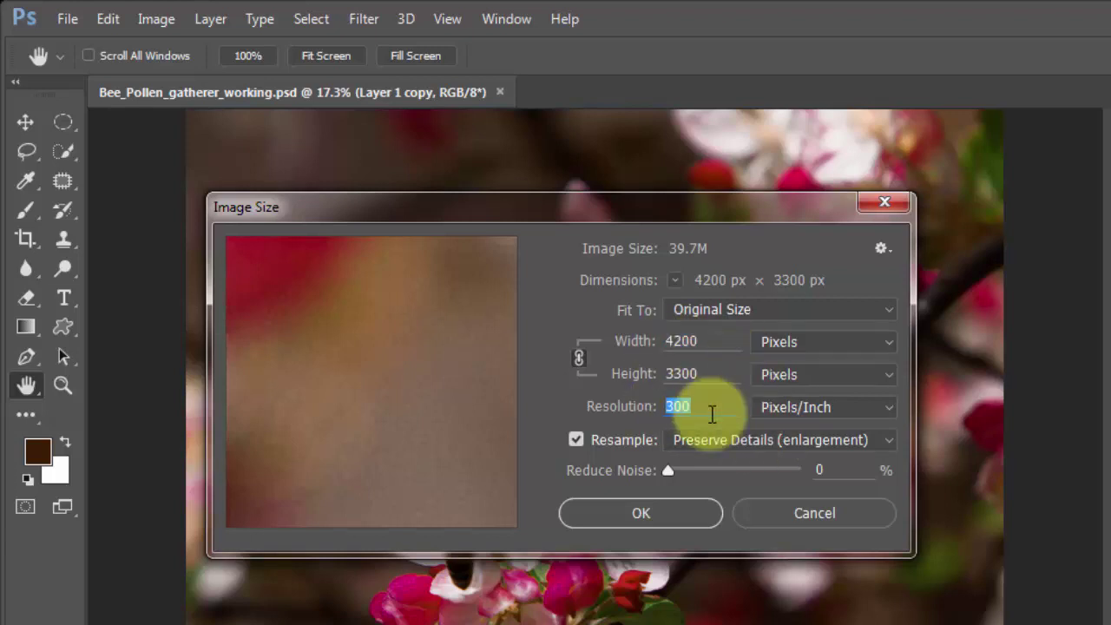
Step: Set the image resolution to 72 pixels/inch and try widths of 640 and 450 pixels
{"action": "type", "text": "72"}
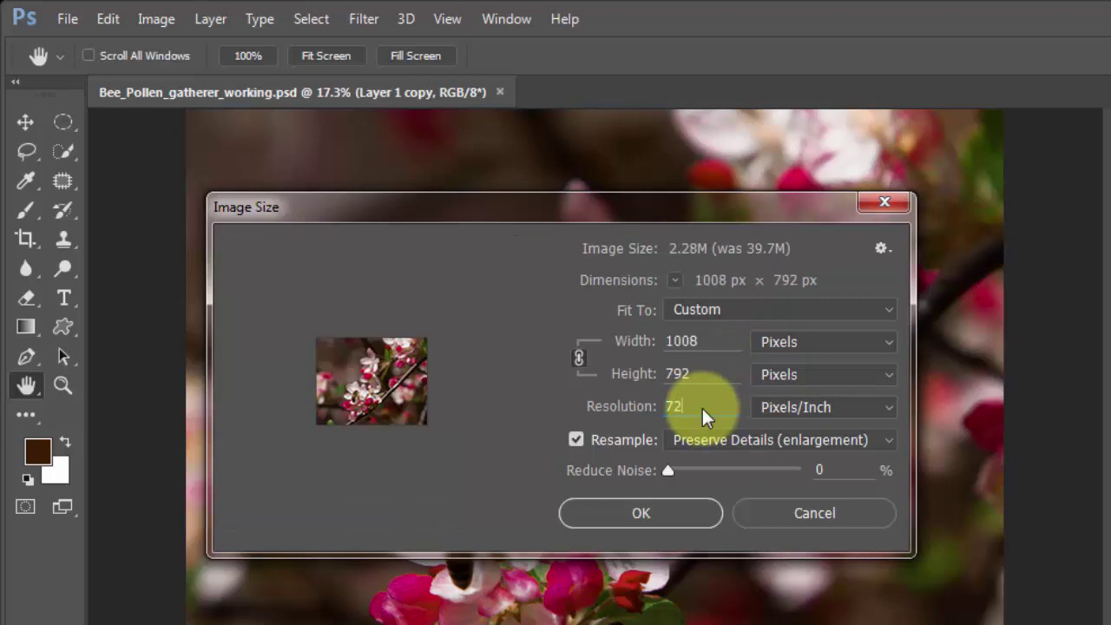
{"action": "double_click", "coordinate": [700, 343]}
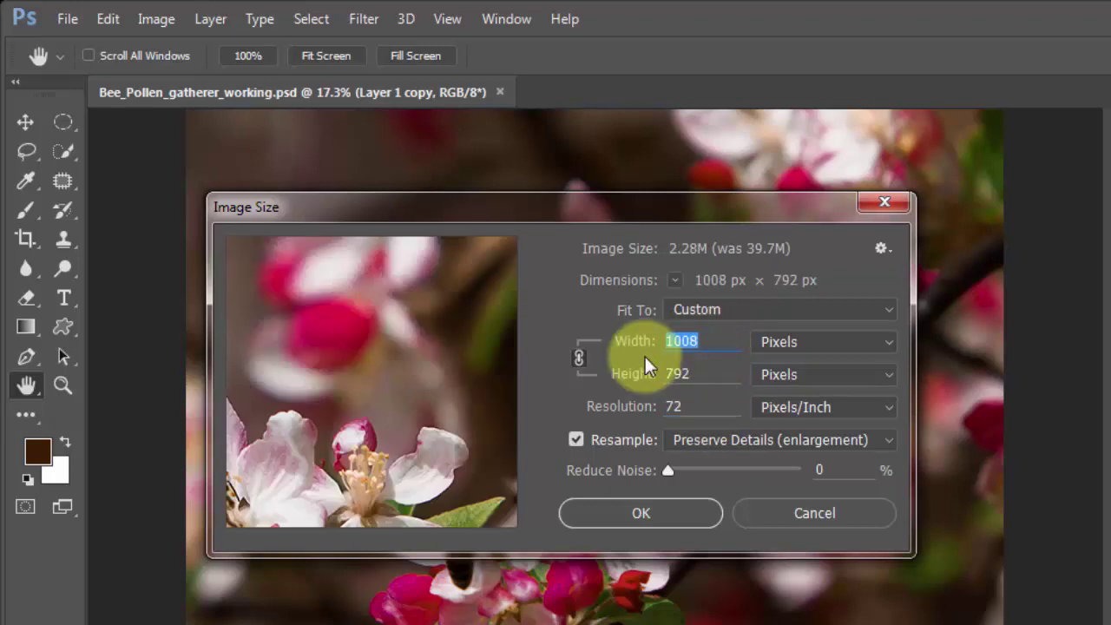
{"action": "type", "text": "640"}
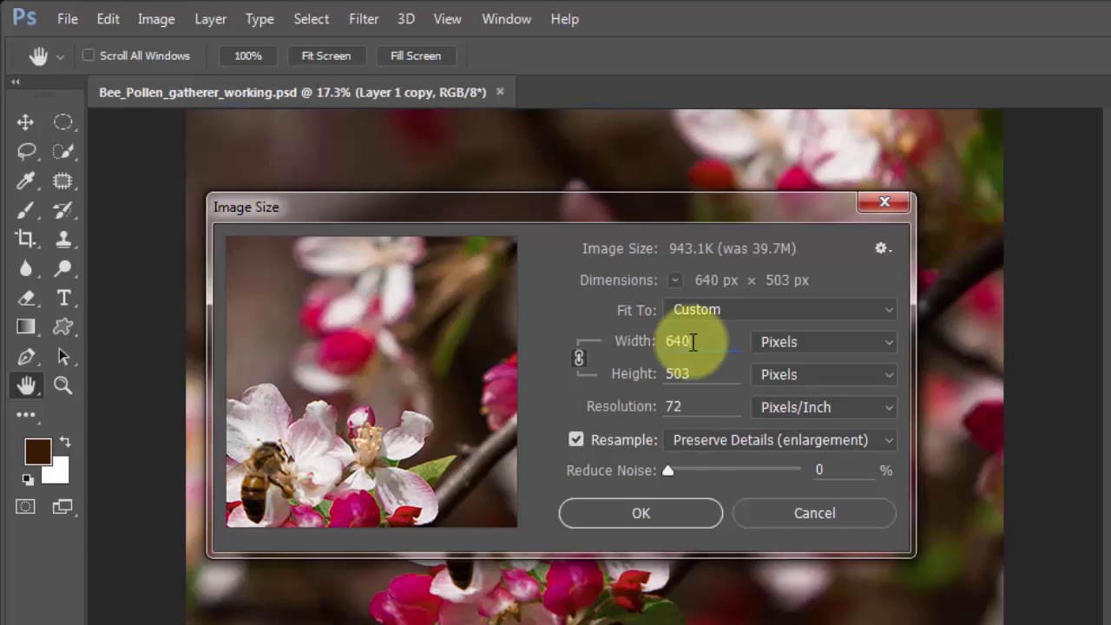
{"action": "double_click", "coordinate": [677, 340]}
{"action": "type", "text": "4"}
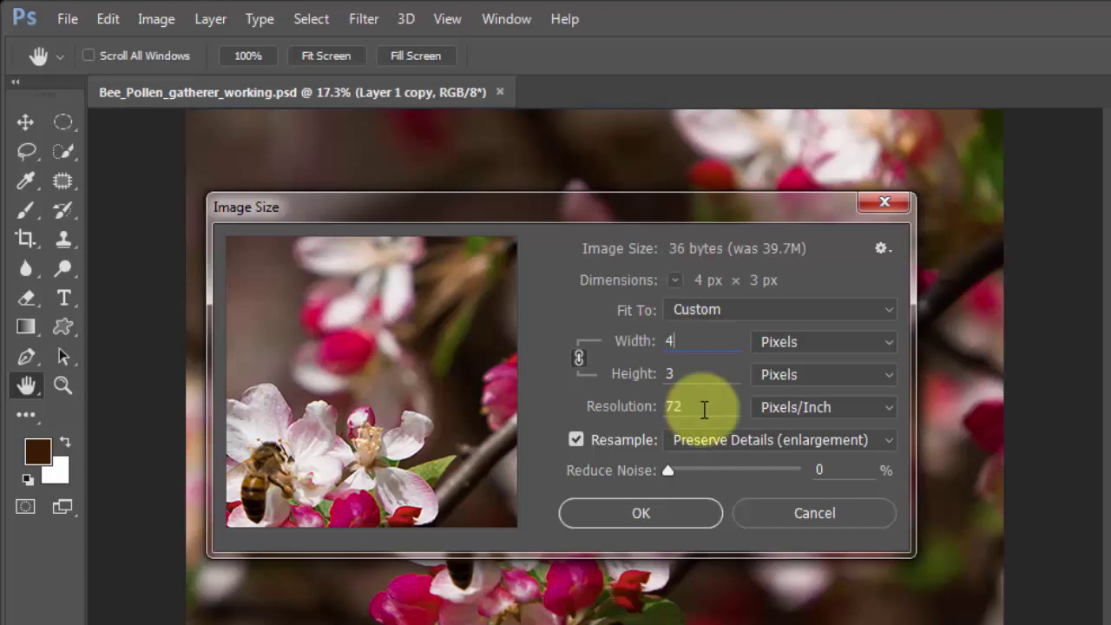
{"action": "type", "text": "50"}
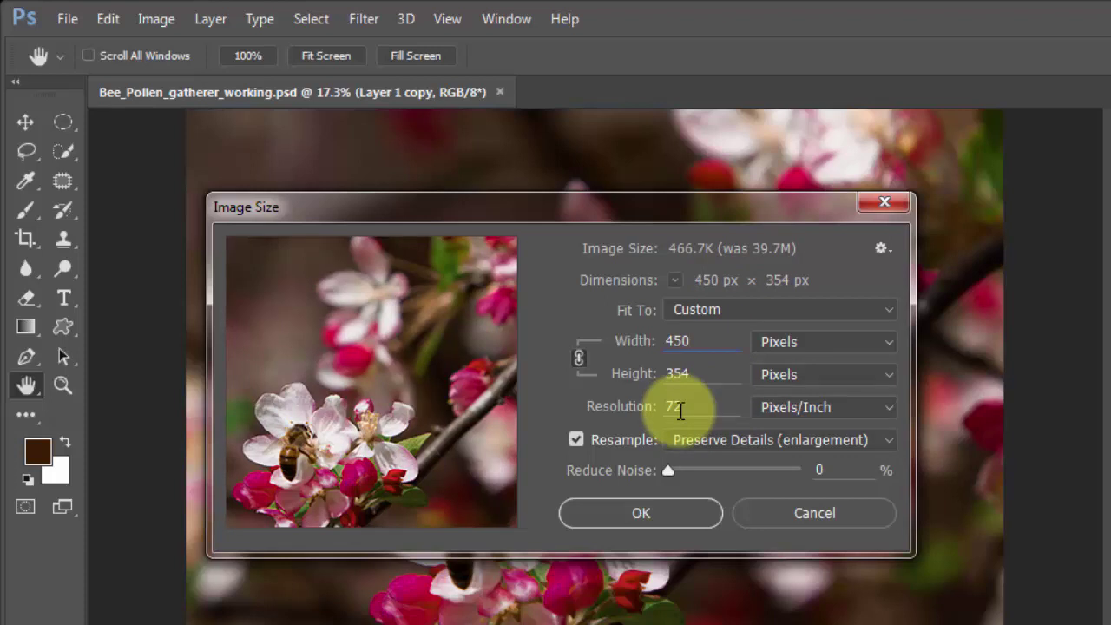
Step: Set the image width to 640 pixels, apply the resize, and fit the whole photo on screen
{"action": "left_click_drag", "start_coordinate": [694, 341], "coordinate": [653, 348]}
{"action": "type", "text": "640"}
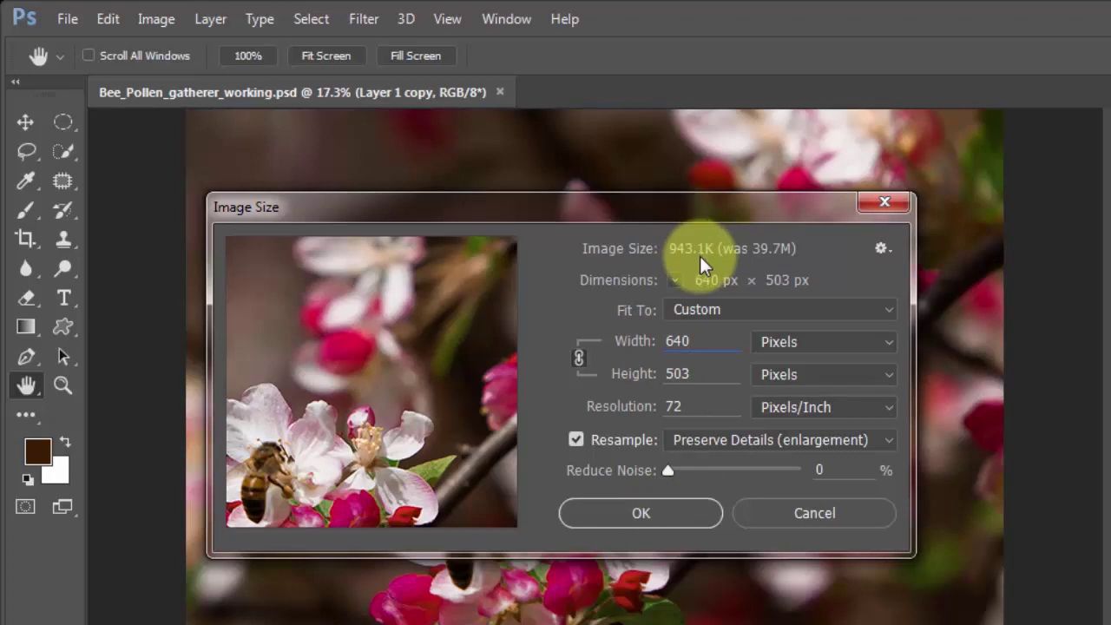
{"action": "left_click", "coordinate": [679, 512]}
{"action": "key", "text": "c"}
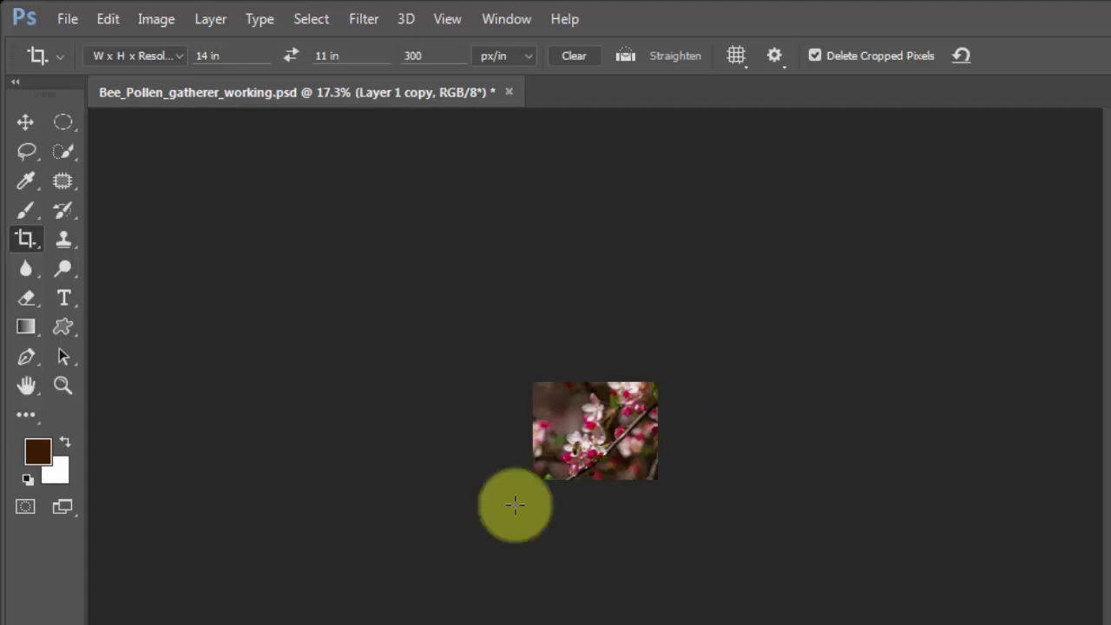
{"action": "key", "text": "ctrl"}
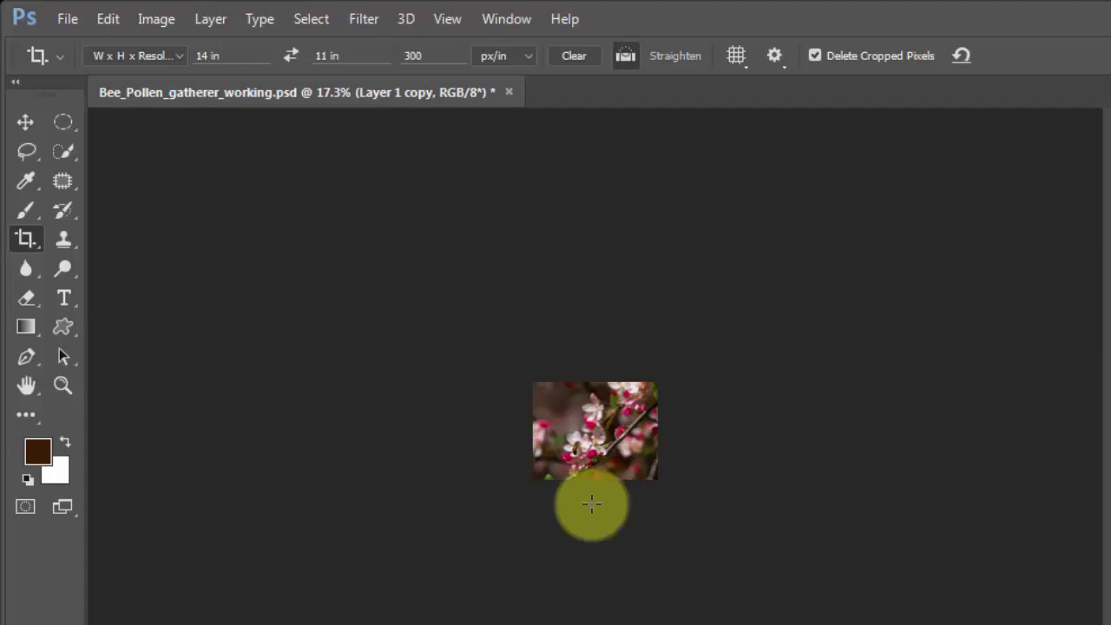
{"action": "key", "text": "ctrl+0"}
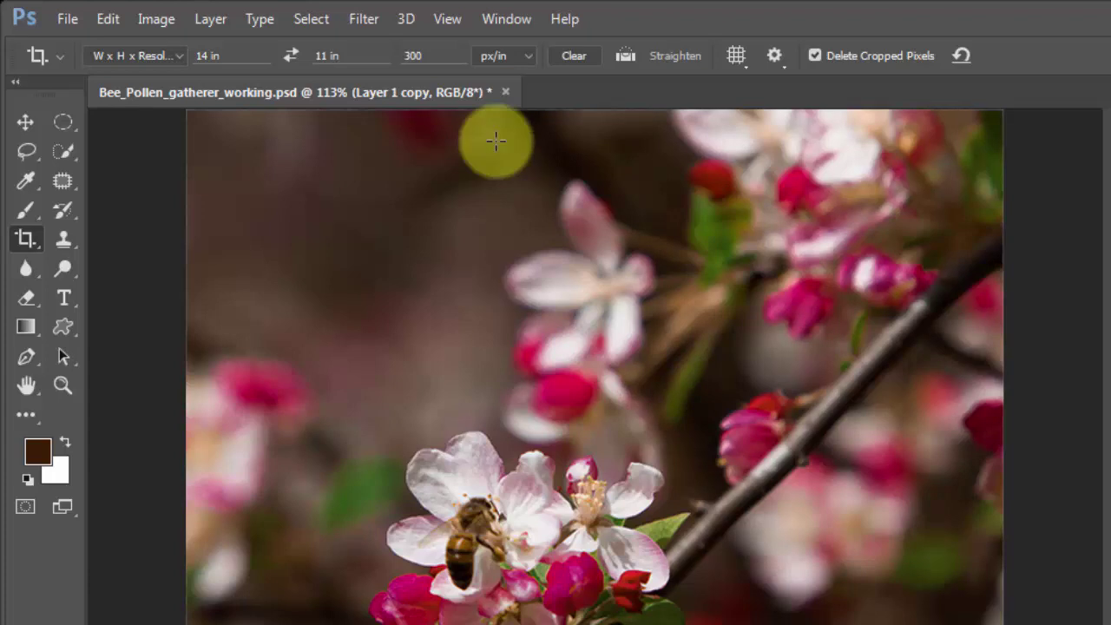
Step: Open the resized photo in Save for Web (Legacy) with the 4-Up comparison of the original and JPEG versions
{"action": "left_click", "coordinate": [68, 18]}
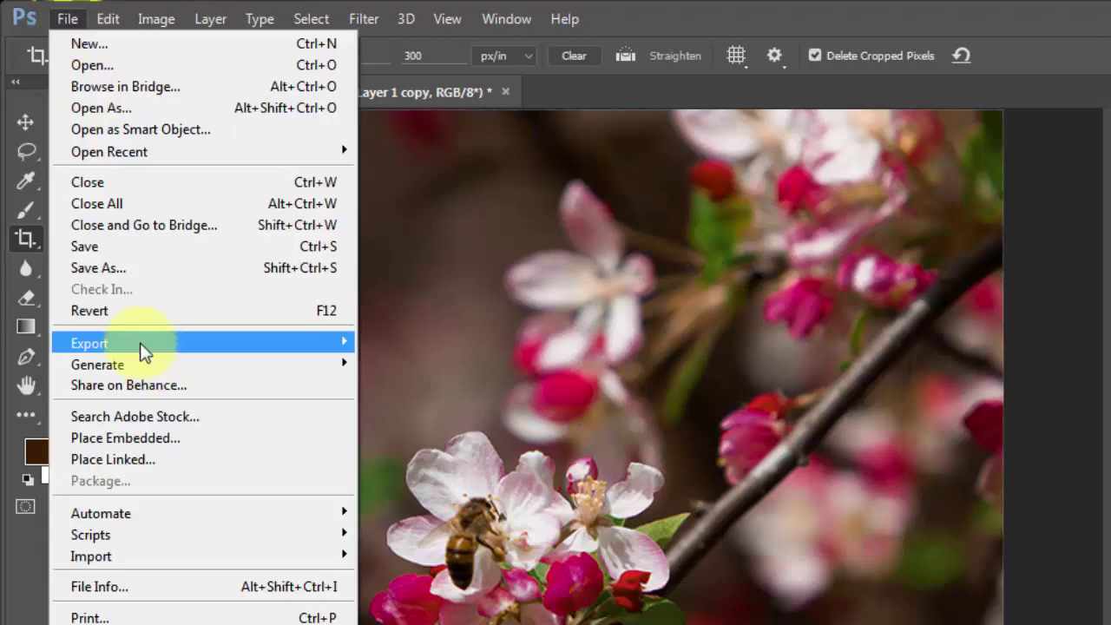
{"action": "mouse_move", "coordinate": [353, 342]}
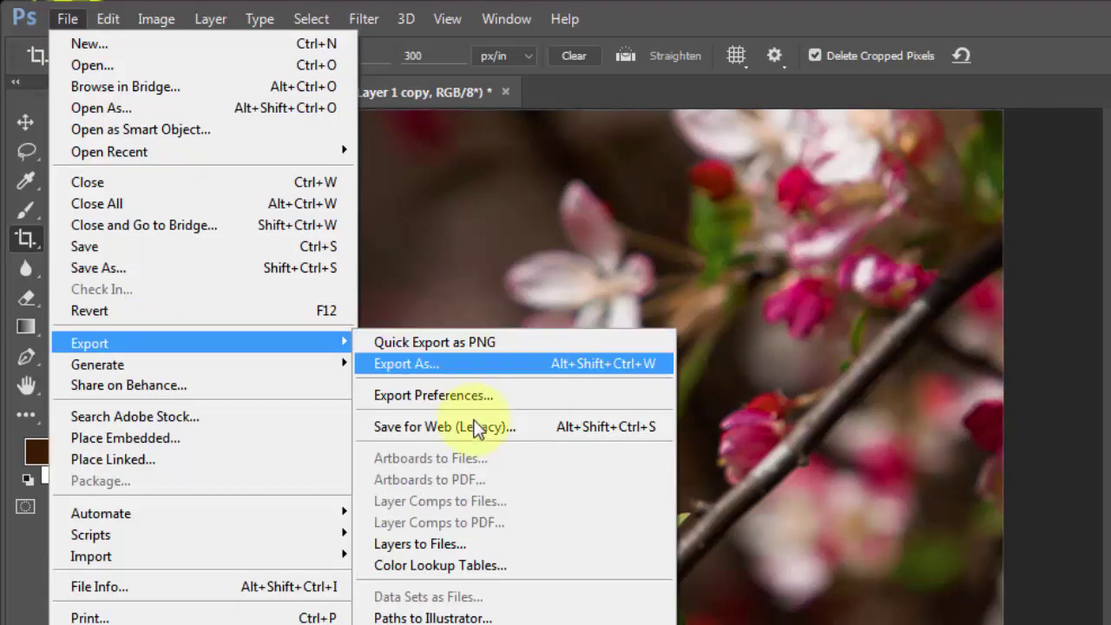
{"action": "left_click", "coordinate": [596, 427]}
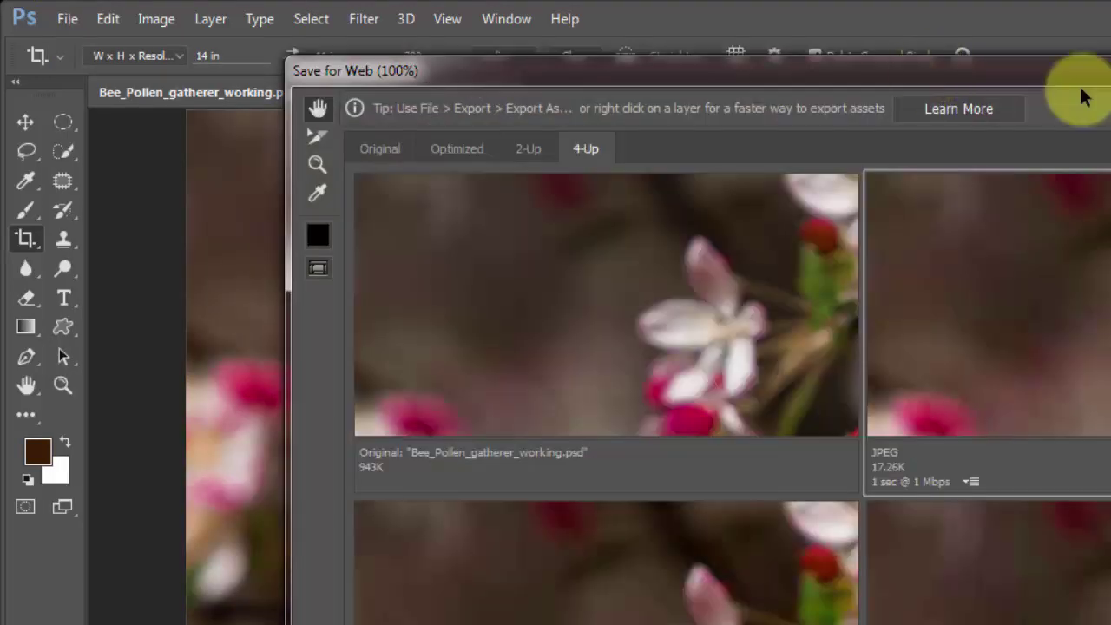
{"action": "left_click_drag", "start_coordinate": [1084, 78], "coordinate": [806, 19]}
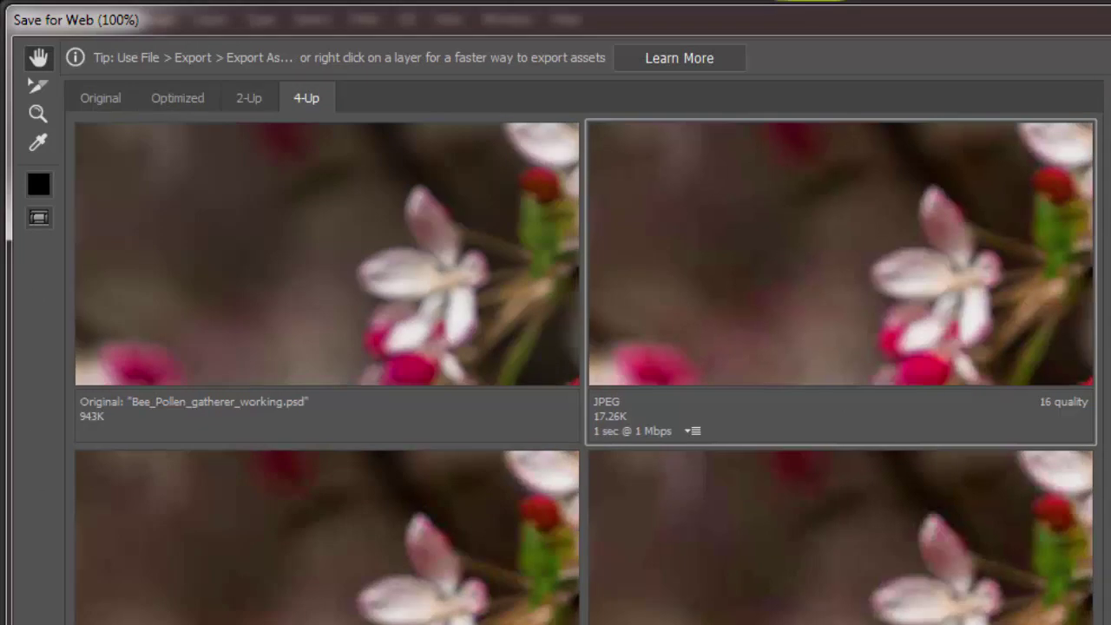
{"action": "left_click", "coordinate": [242, 95]}
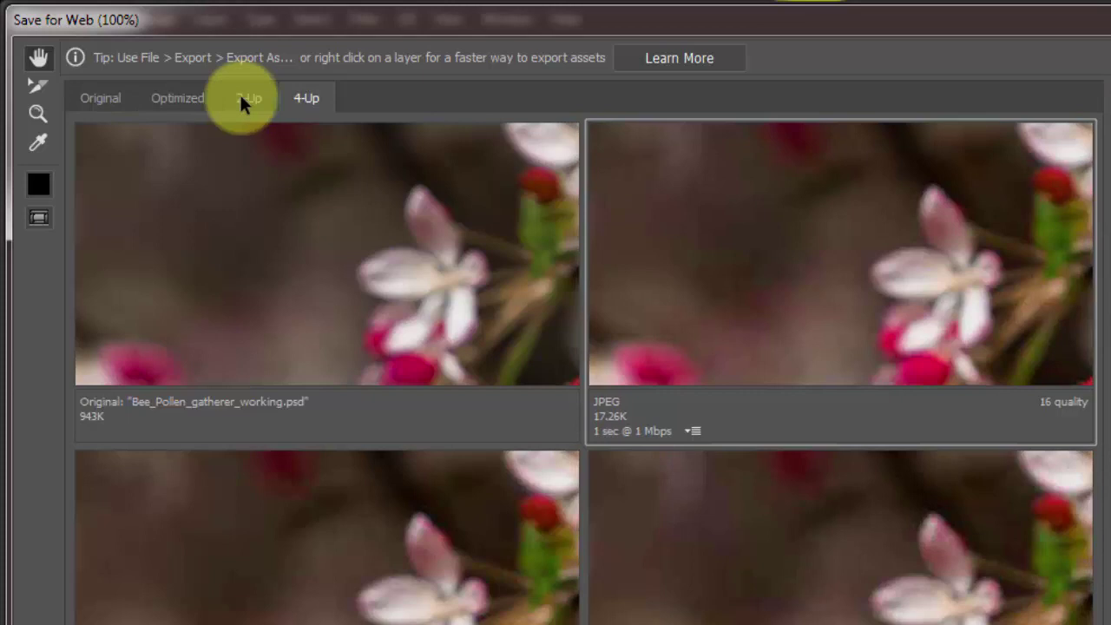
{"action": "left_click", "coordinate": [314, 94]}
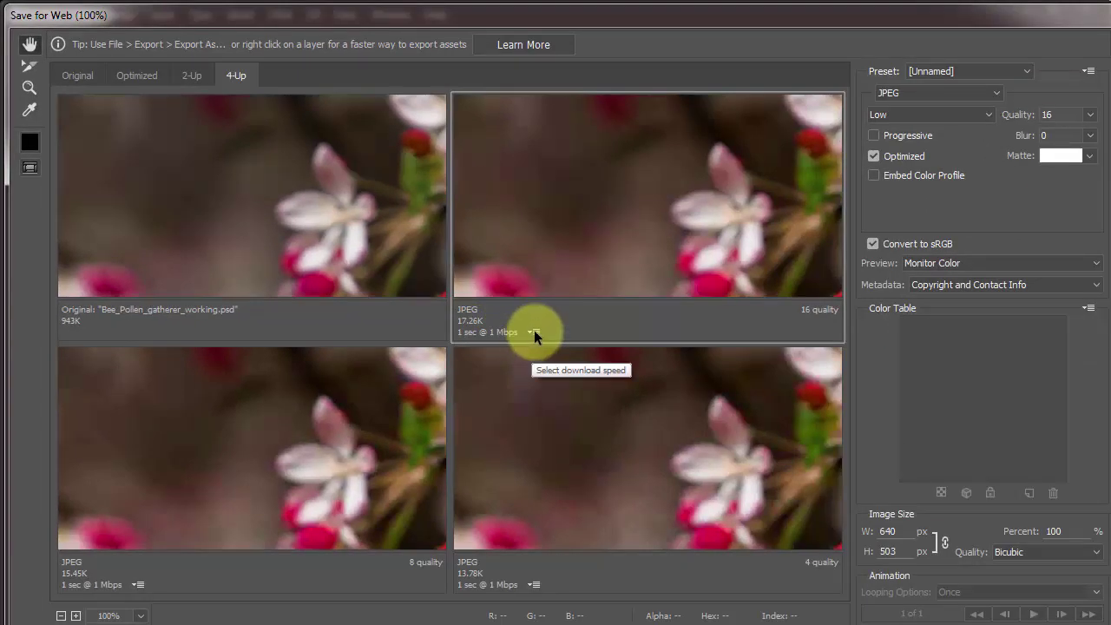
Step: Set the preview download speed to 1.5 Mbps (Cable/T1) and inspect the blossoms in the quality 16 JPEG preview
{"action": "left_click", "coordinate": [534, 332]}
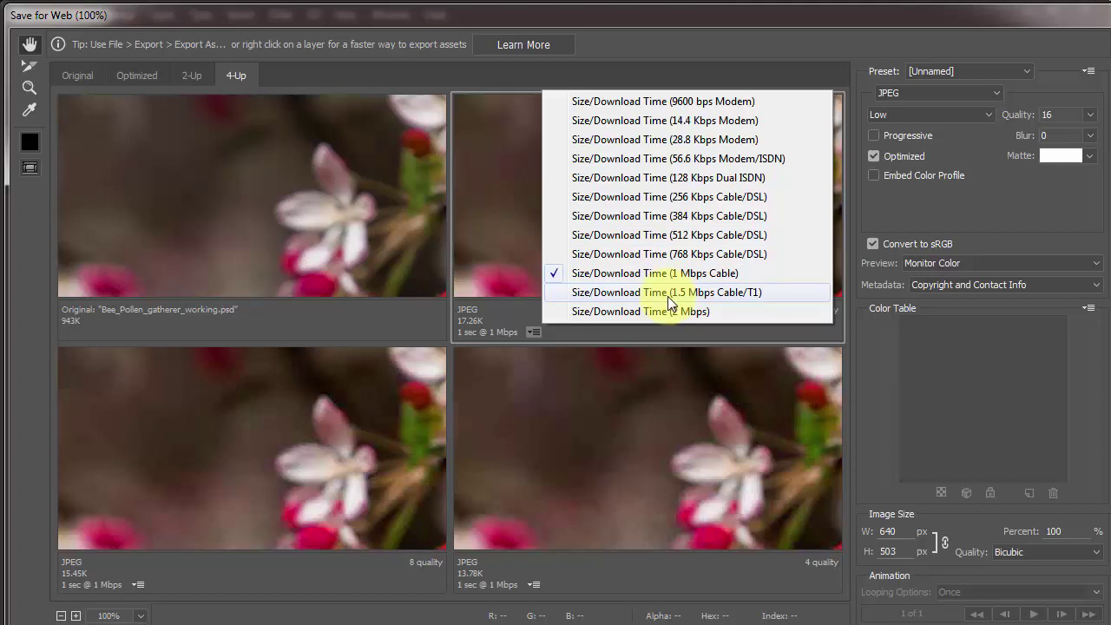
{"action": "left_click", "coordinate": [614, 299]}
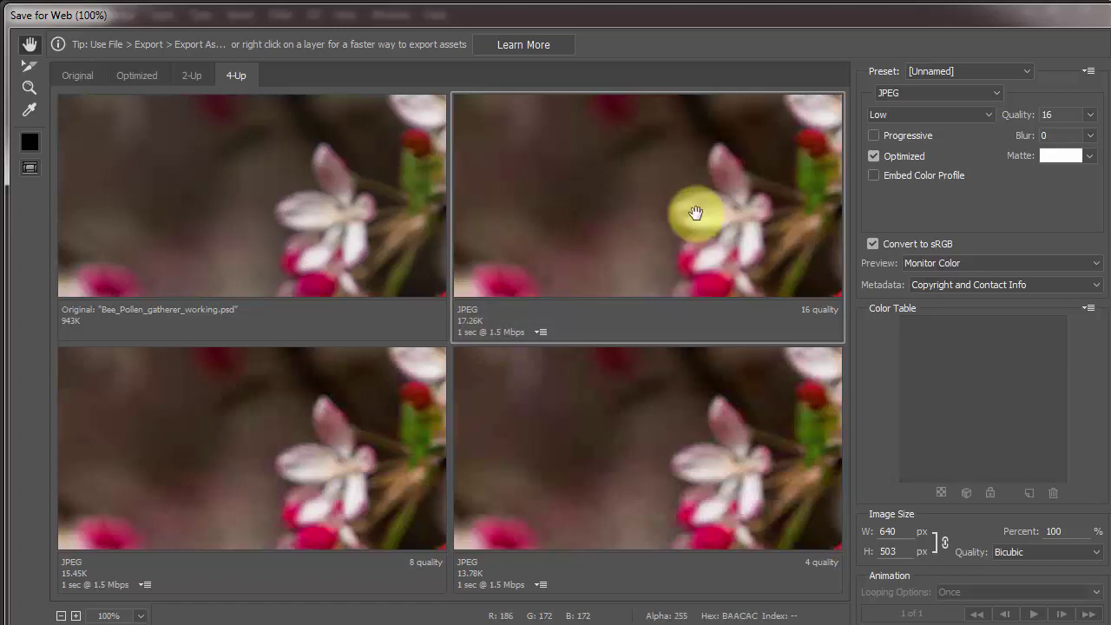
{"action": "left_click_drag", "start_coordinate": [692, 214], "coordinate": [684, 240]}
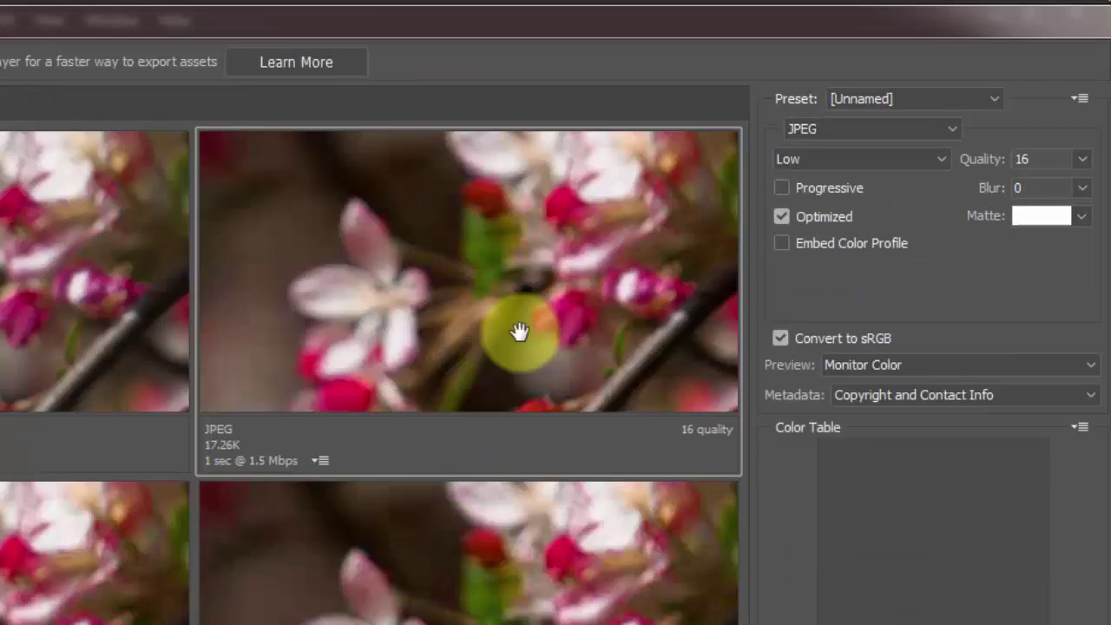
Step: Try JPEG quality values of 53, 60 and 100 on the selected preview of the blossoms
{"action": "left_click_drag", "start_coordinate": [519, 332], "coordinate": [599, 290]}
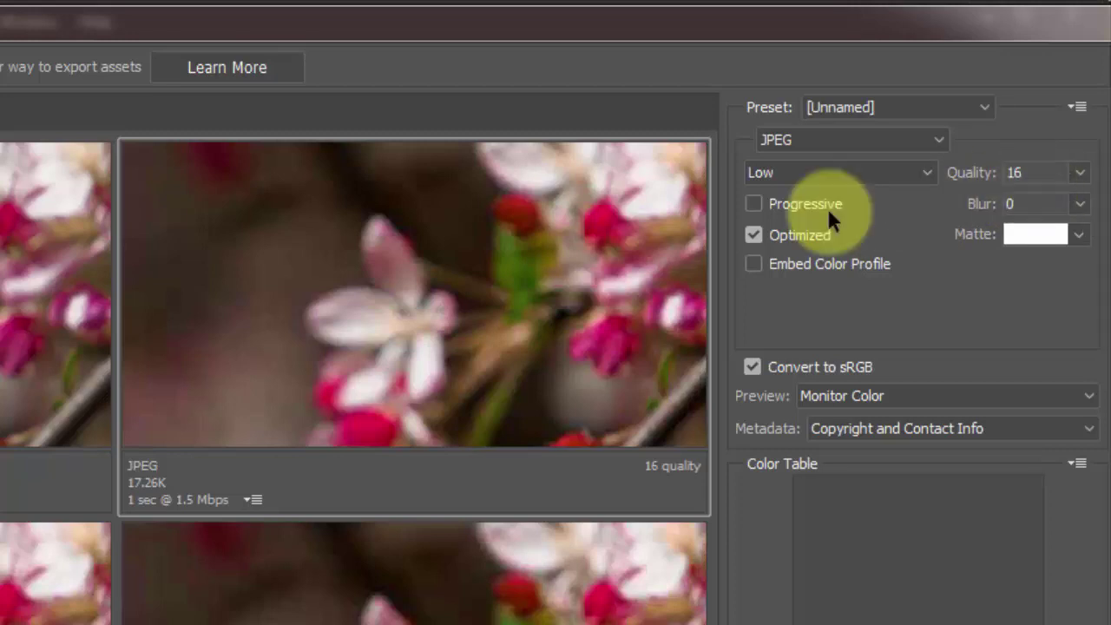
{"action": "left_click_drag", "start_coordinate": [962, 174], "coordinate": [984, 170]}
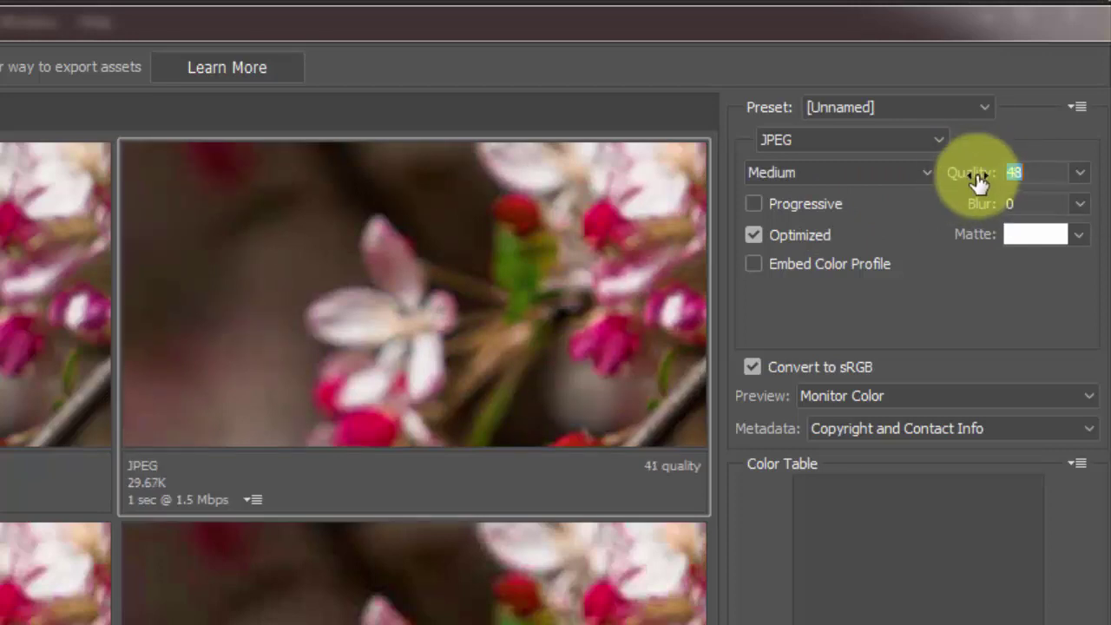
{"action": "left_click_drag", "start_coordinate": [982, 182], "coordinate": [1086, 186]}
{"action": "left_click", "coordinate": [1080, 176]}
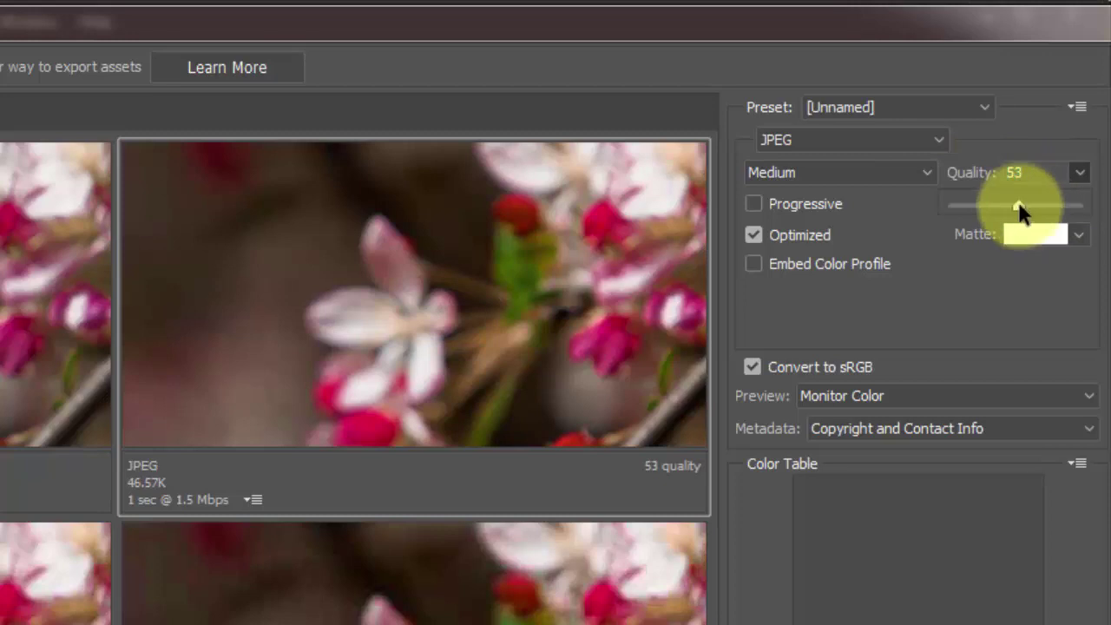
{"action": "left_click_drag", "start_coordinate": [1016, 211], "coordinate": [1033, 211]}
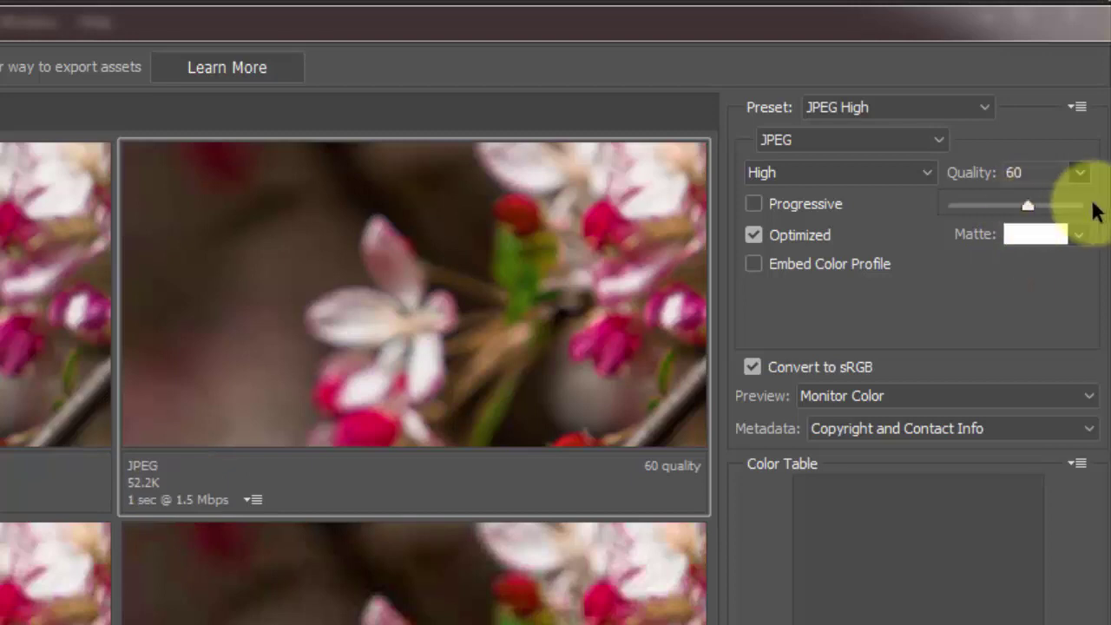
{"action": "left_click_drag", "start_coordinate": [1028, 206], "coordinate": [1092, 204]}
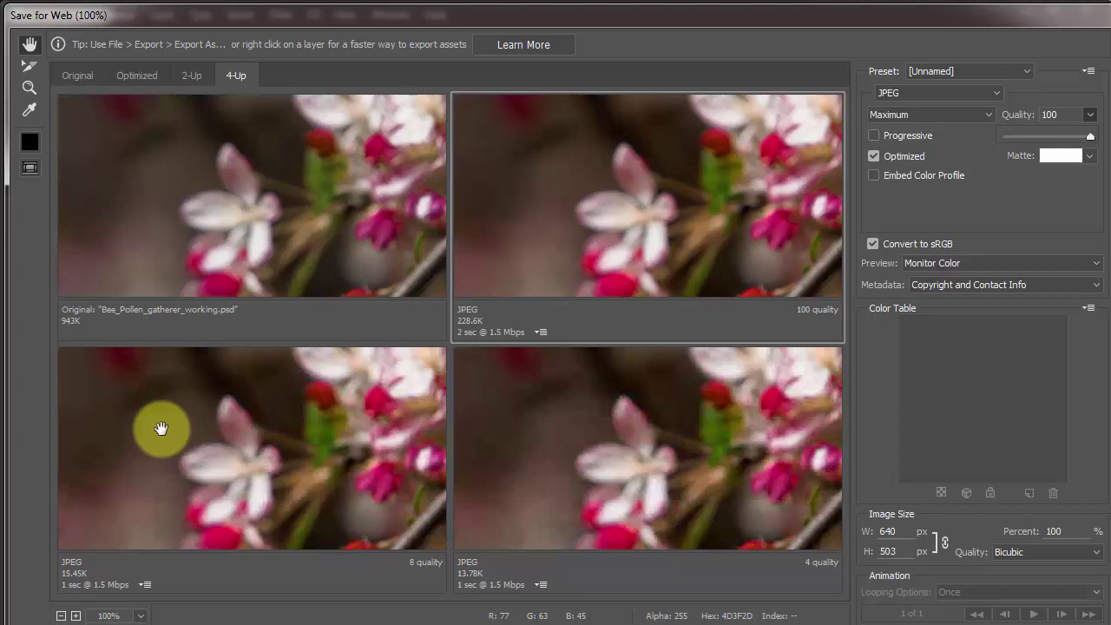
Step: Set the selected JPEG version's quality to 56 and compare its petals and bee with the original and lower-quality versions
{"action": "key", "text": "ctrl+plus"}
{"action": "key", "text": "ctrl+plus"}
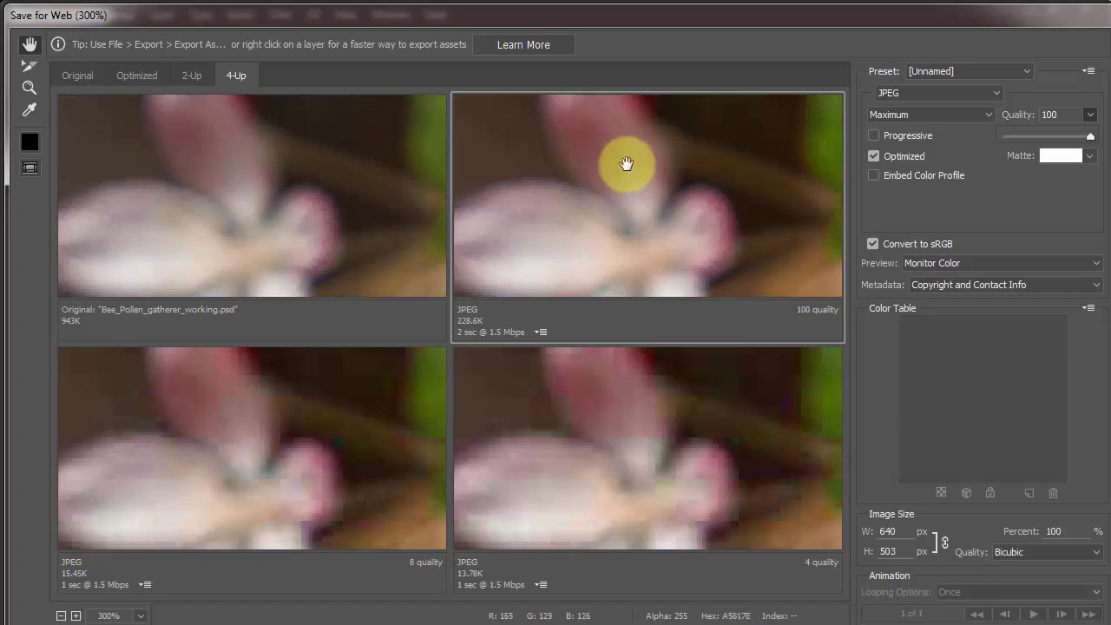
{"action": "left_click_drag", "start_coordinate": [615, 168], "coordinate": [645, 197]}
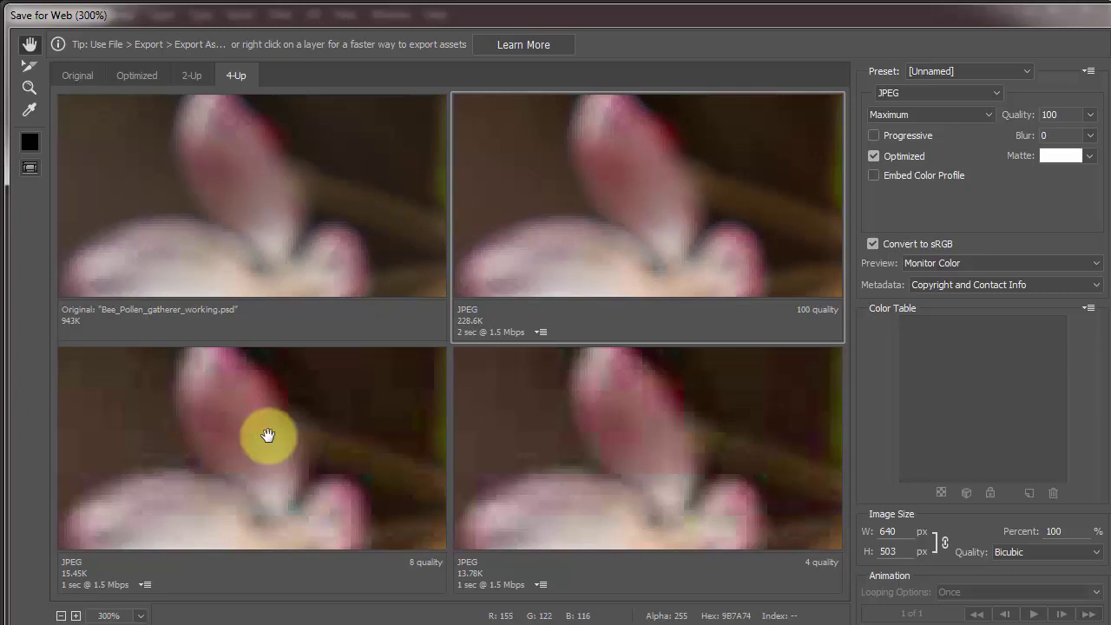
{"action": "left_click", "coordinate": [1091, 115]}
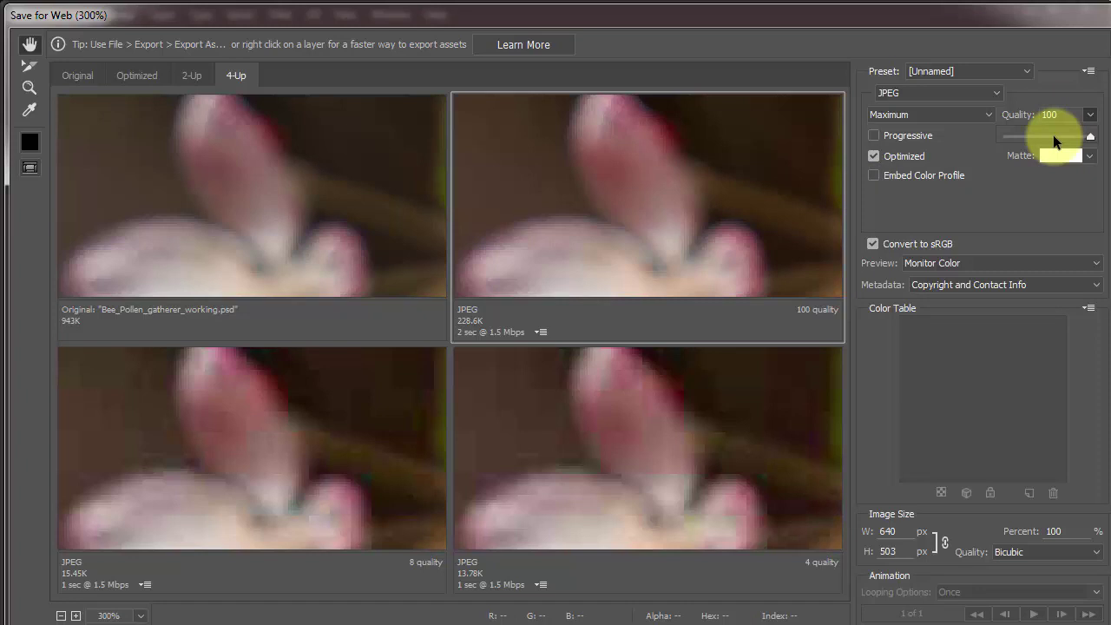
{"action": "left_click", "coordinate": [1052, 137]}
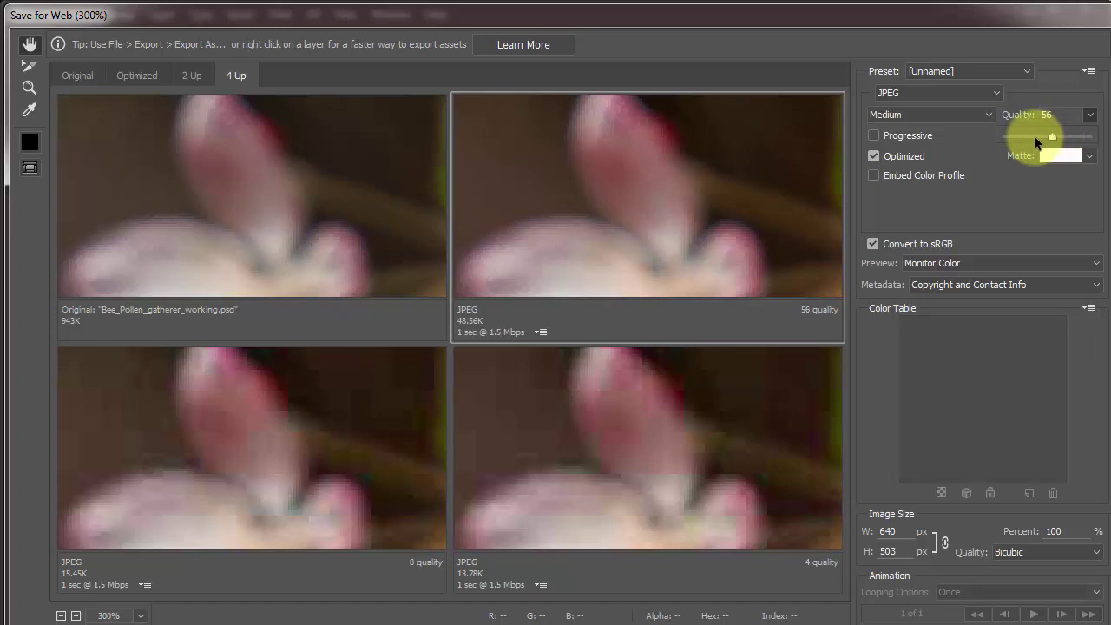
{"action": "left_click", "coordinate": [1033, 137]}
{"action": "left_click_drag", "start_coordinate": [1043, 136], "coordinate": [1051, 136]}
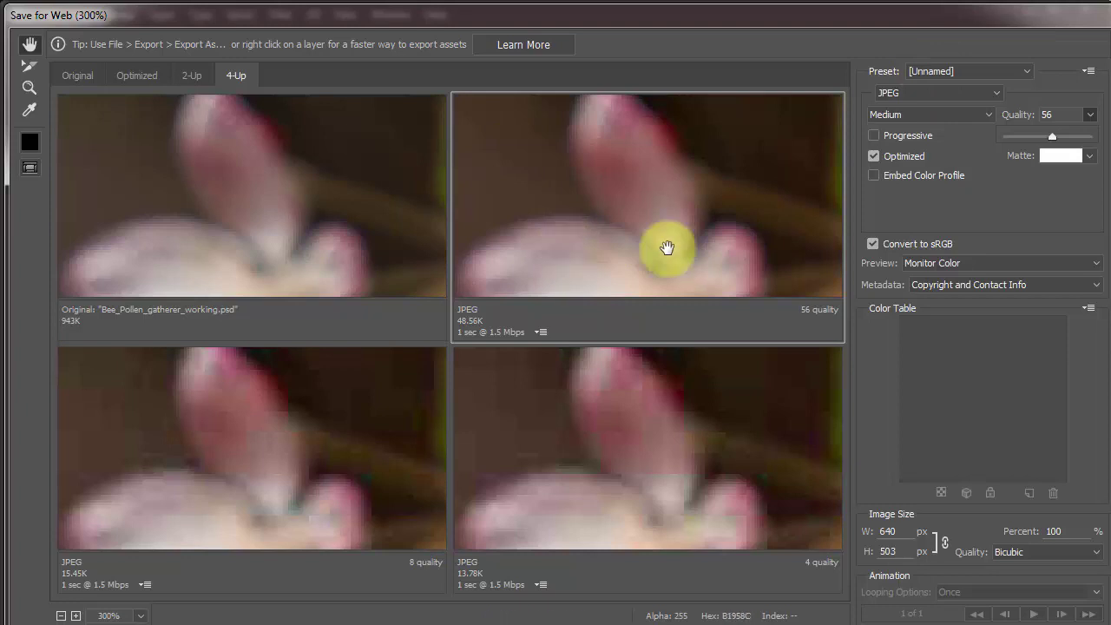
{"action": "left_click_drag", "start_coordinate": [651, 227], "coordinate": [605, 205]}
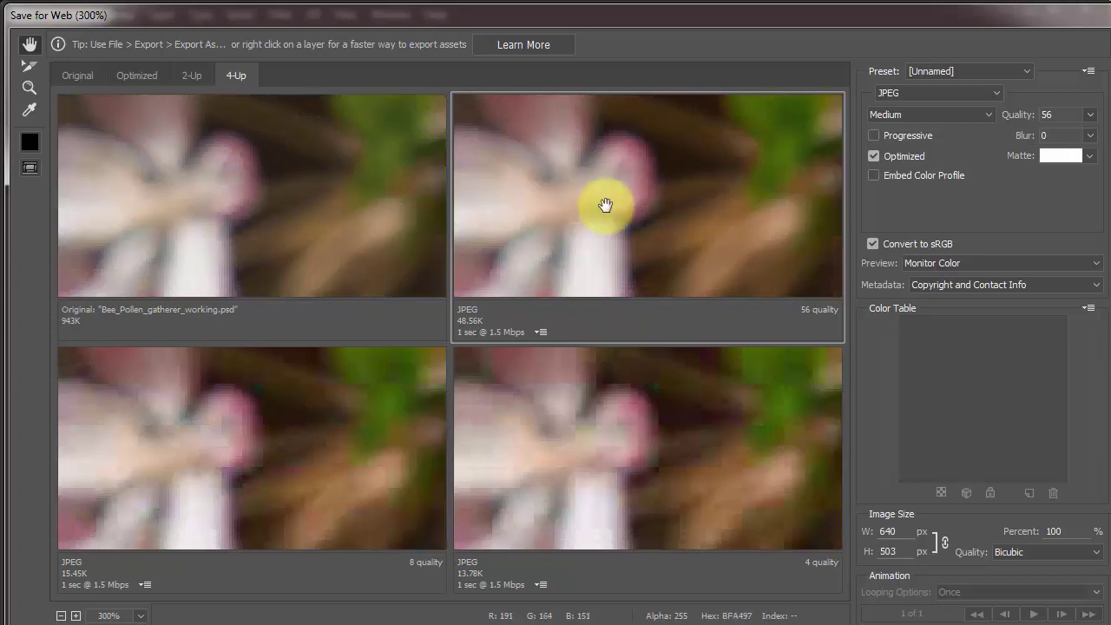
{"action": "key", "text": "ctrl+minus"}
{"action": "key", "text": "ctrl+minus"}
{"action": "key", "text": "ctrl+minus"}
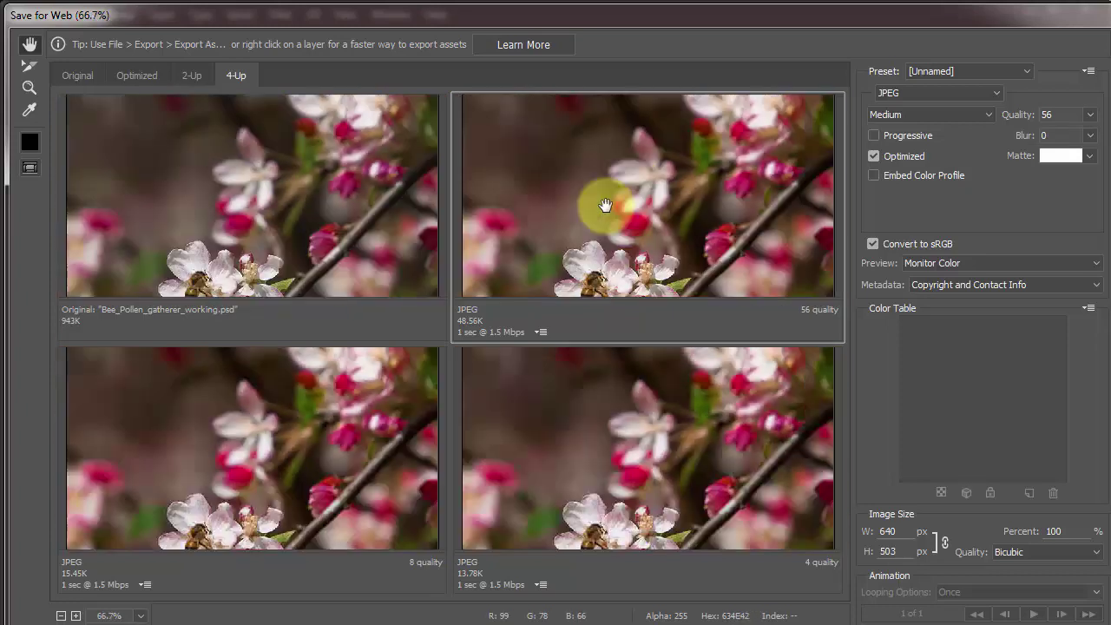
{"action": "left_click_drag", "start_coordinate": [605, 205], "coordinate": [635, 192]}
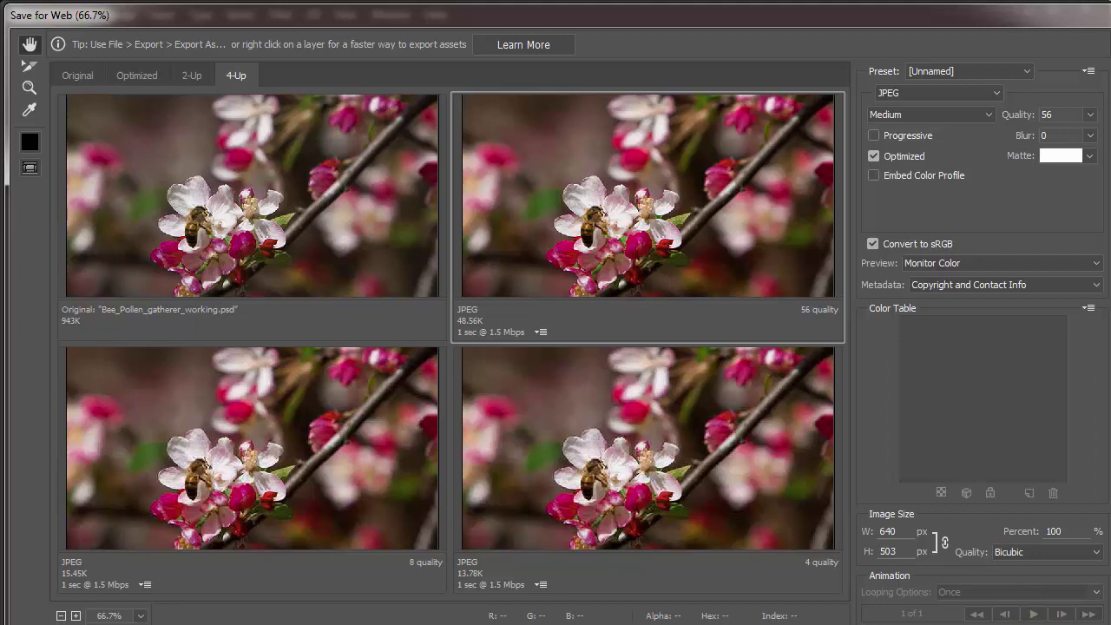
Step: Save the optimized image as Bee_Pollen_gatherer_for_facebook.jpg in the To_Print_Later folder
{"action": "left_click", "coordinate": [959, 624]}
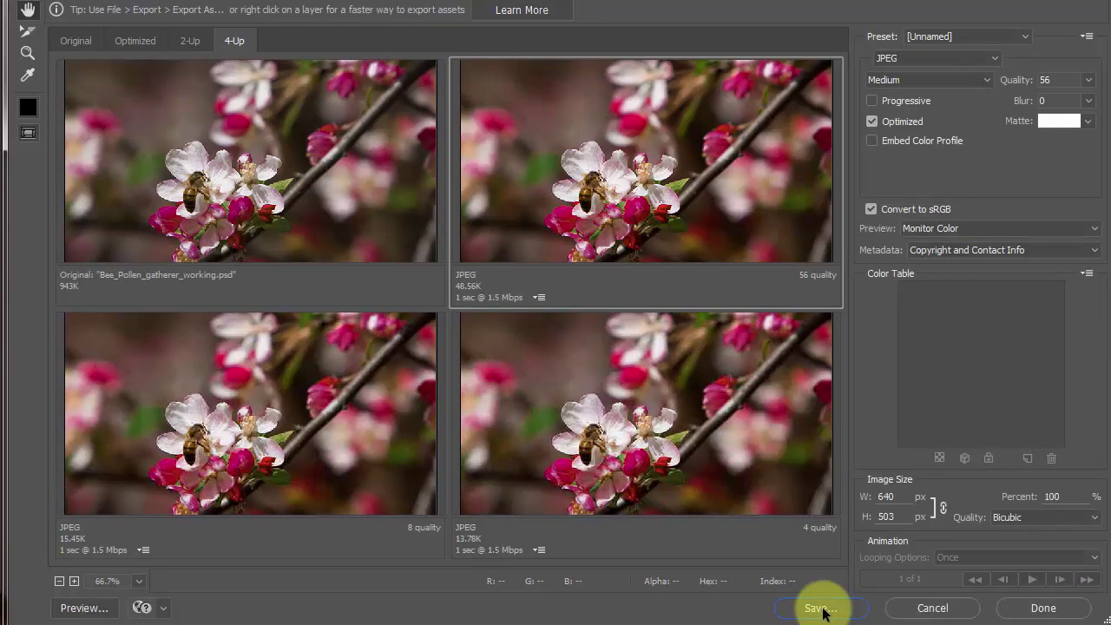
{"action": "left_click", "coordinate": [823, 608]}
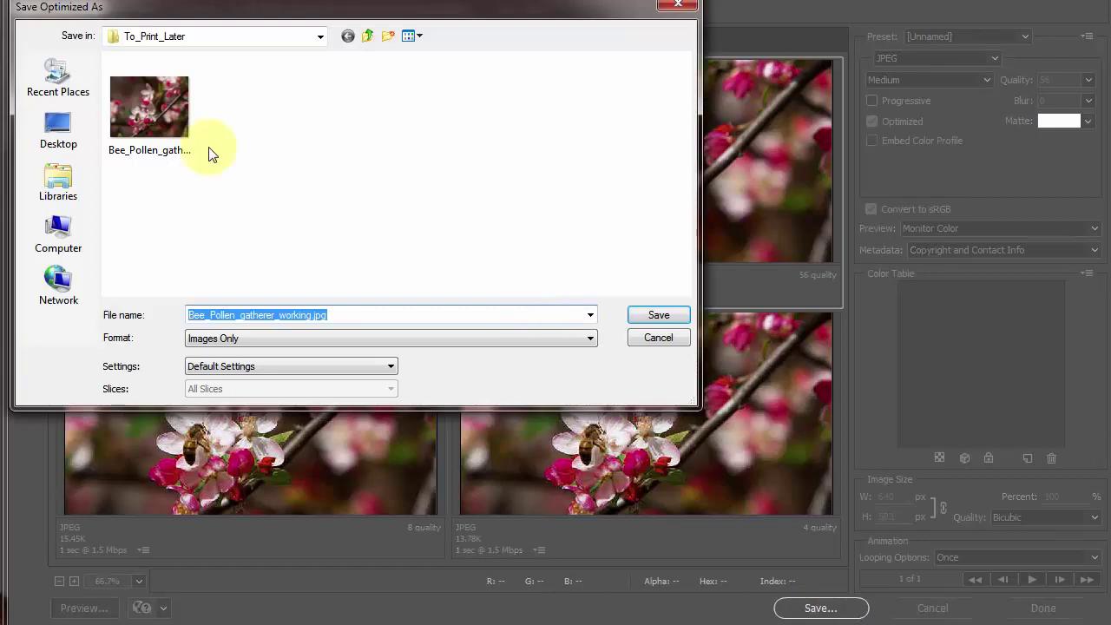
{"action": "left_click", "coordinate": [315, 315]}
{"action": "left_click", "coordinate": [281, 315], "text": "shift"}
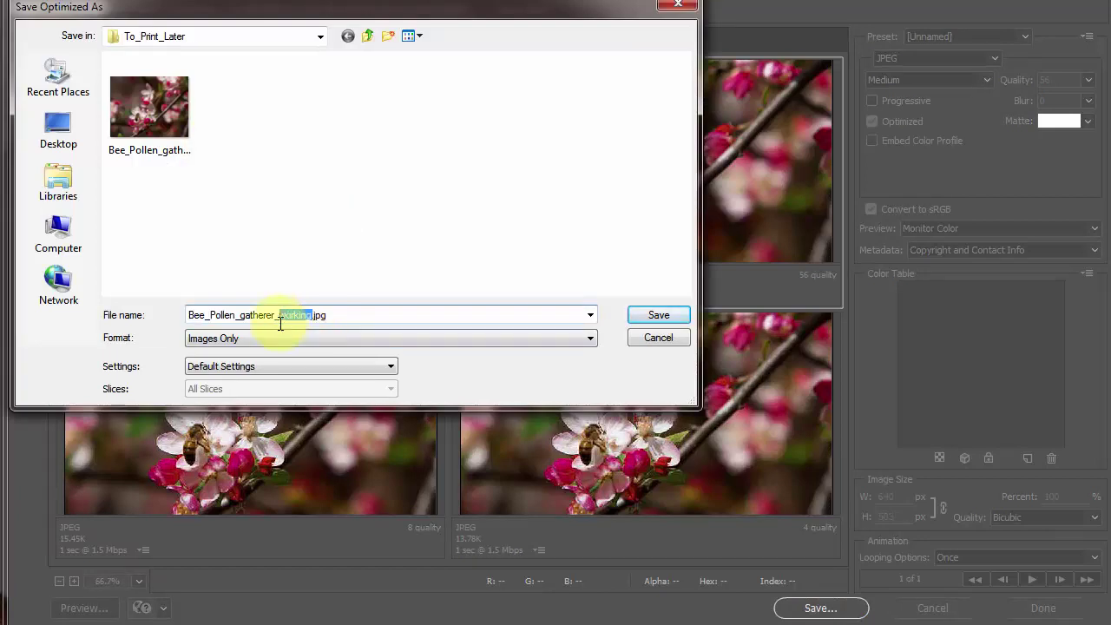
{"action": "type", "text": "for_facebook"}
{"action": "left_click", "coordinate": [659, 315]}
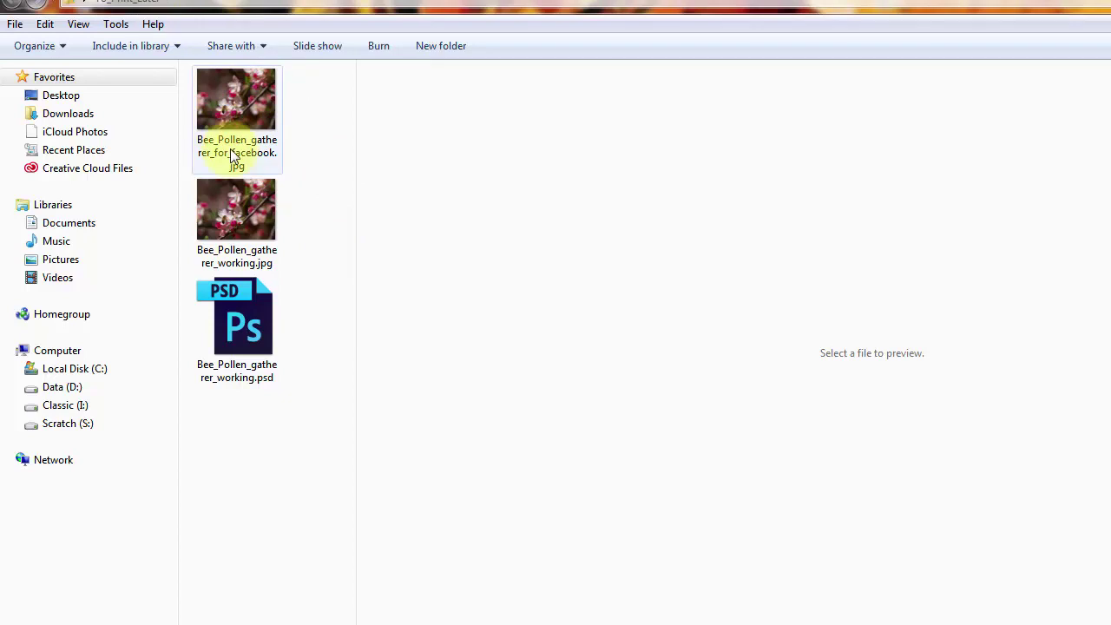
Step: Switch to the To_Print_Later folder in Windows Explorer and view Bee_Pollen_gatherer_for_facebook.jpg enlarged in Windows Photo Viewer
{"action": "left_click", "coordinate": [244, 92]}
{"action": "right_click", "coordinate": [244, 91]}
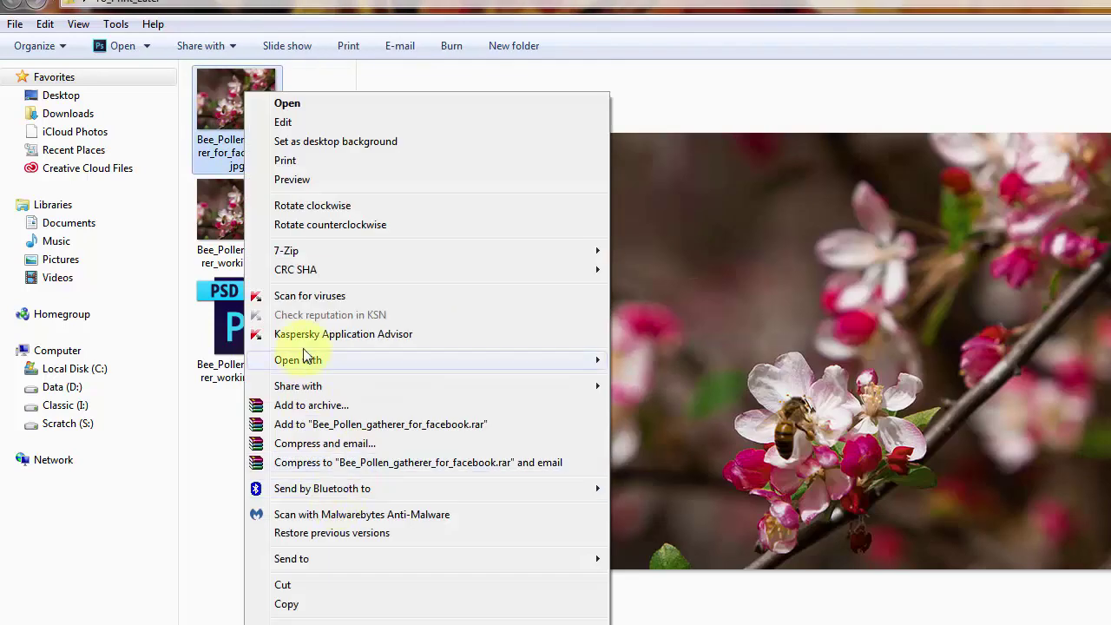
{"action": "mouse_move", "coordinate": [430, 363]}
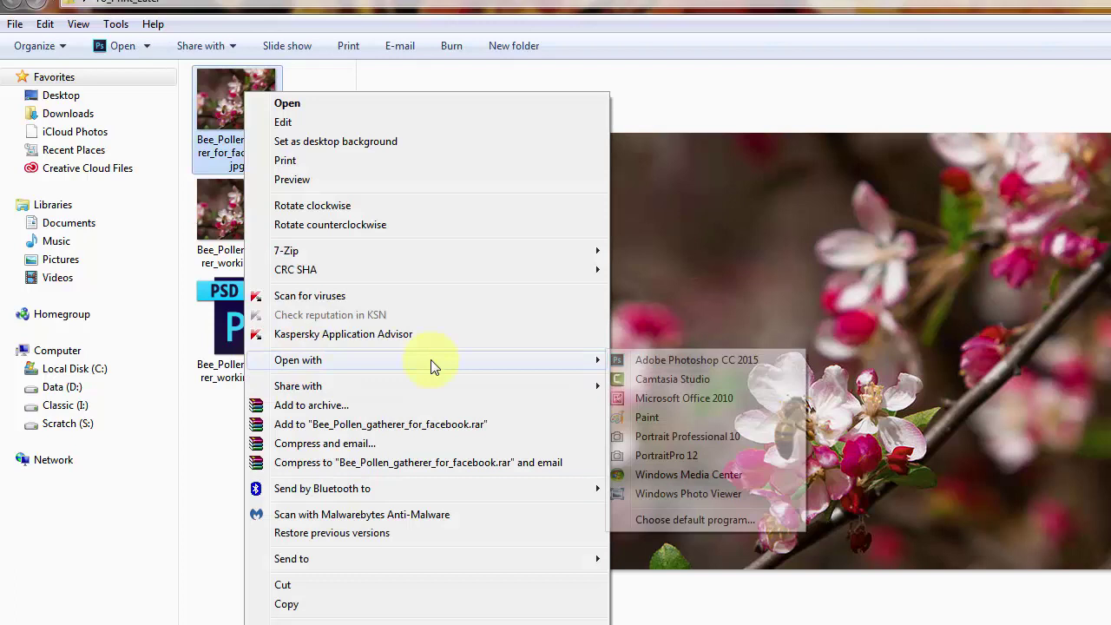
{"action": "left_click", "coordinate": [688, 495]}
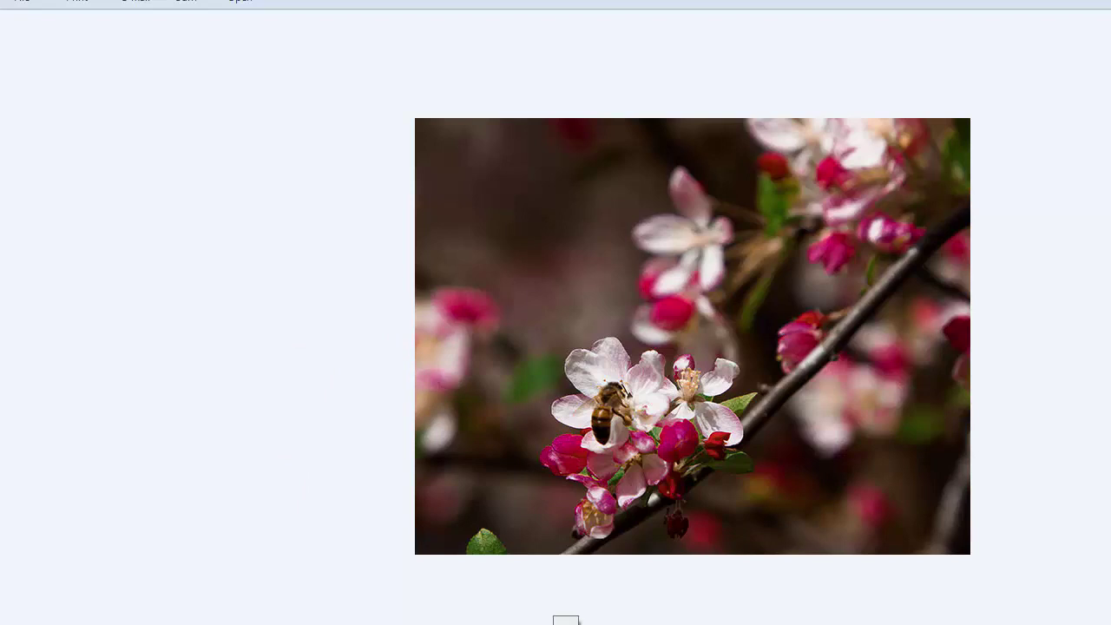
{"action": "left_click_drag", "start_coordinate": [566, 624], "coordinate": [566, 623]}
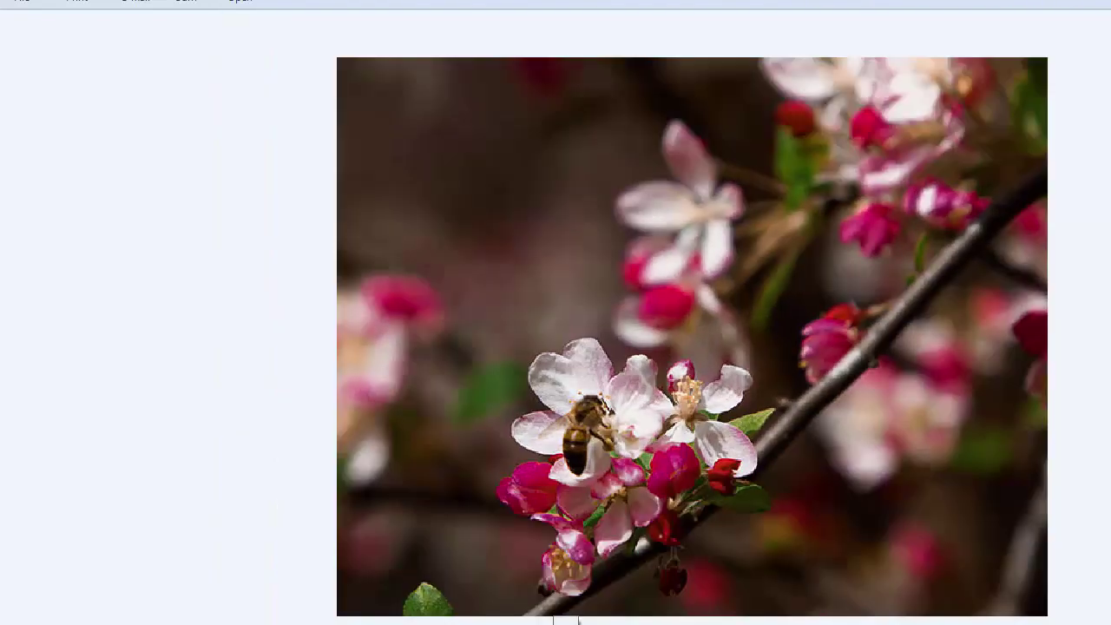
{"action": "left_click", "coordinate": [730, 504]}
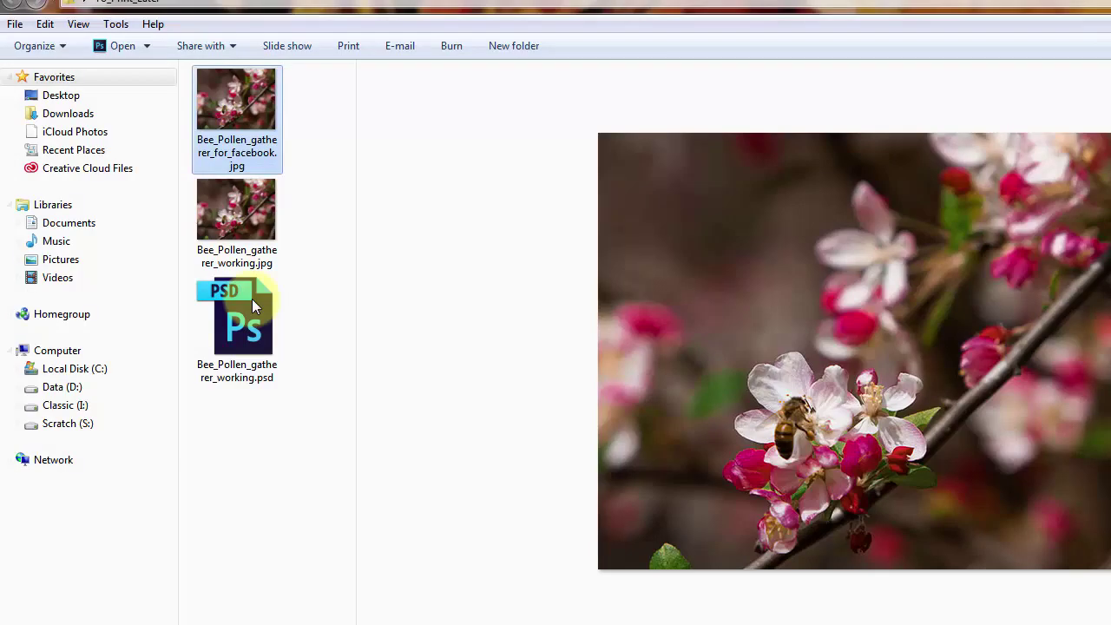
Step: Check the file properties of Bee_Pollen_gatherer_for_facebook.jpg and Bee_Pollen_gatherer_working.jpg to compare their sizes
{"action": "right_click", "coordinate": [233, 104]}
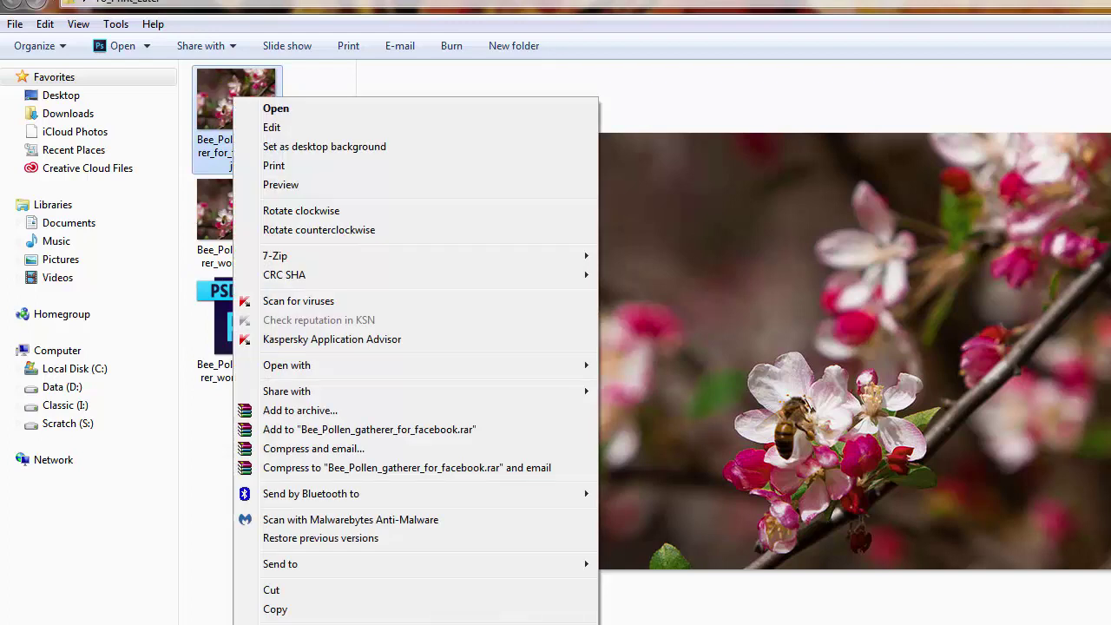
{"action": "left_click", "coordinate": [350, 618]}
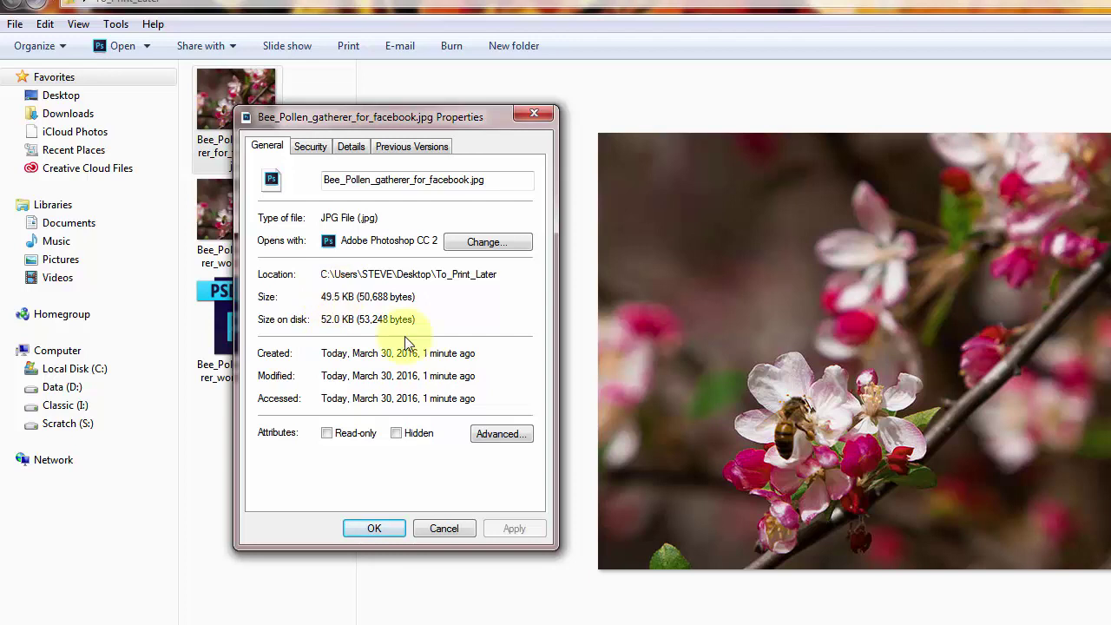
{"action": "left_click", "coordinate": [374, 528]}
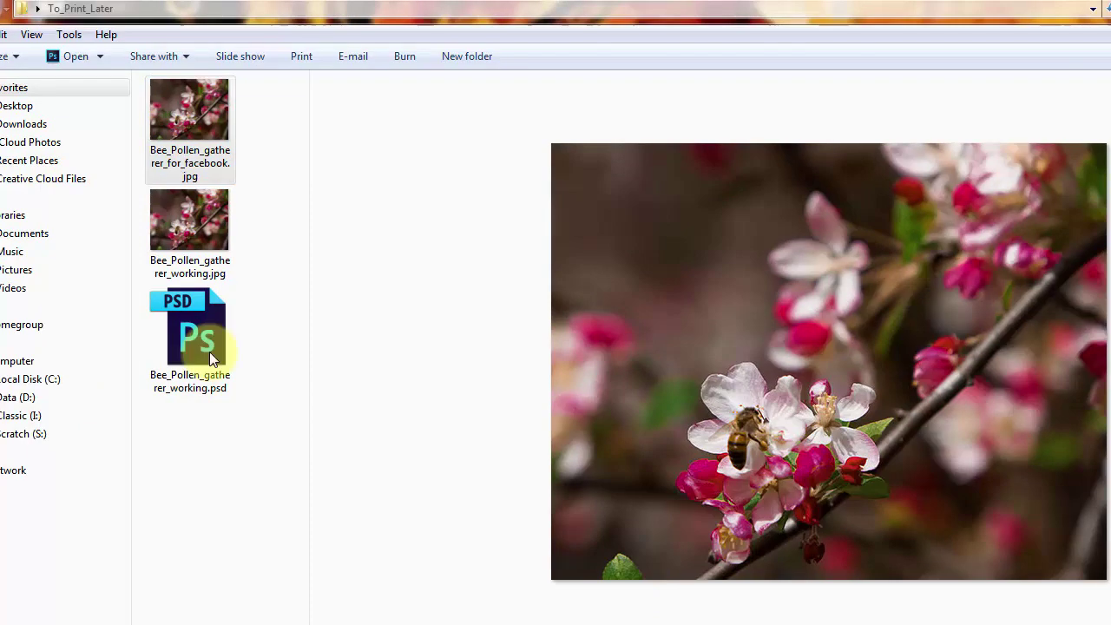
{"action": "left_click", "coordinate": [183, 206]}
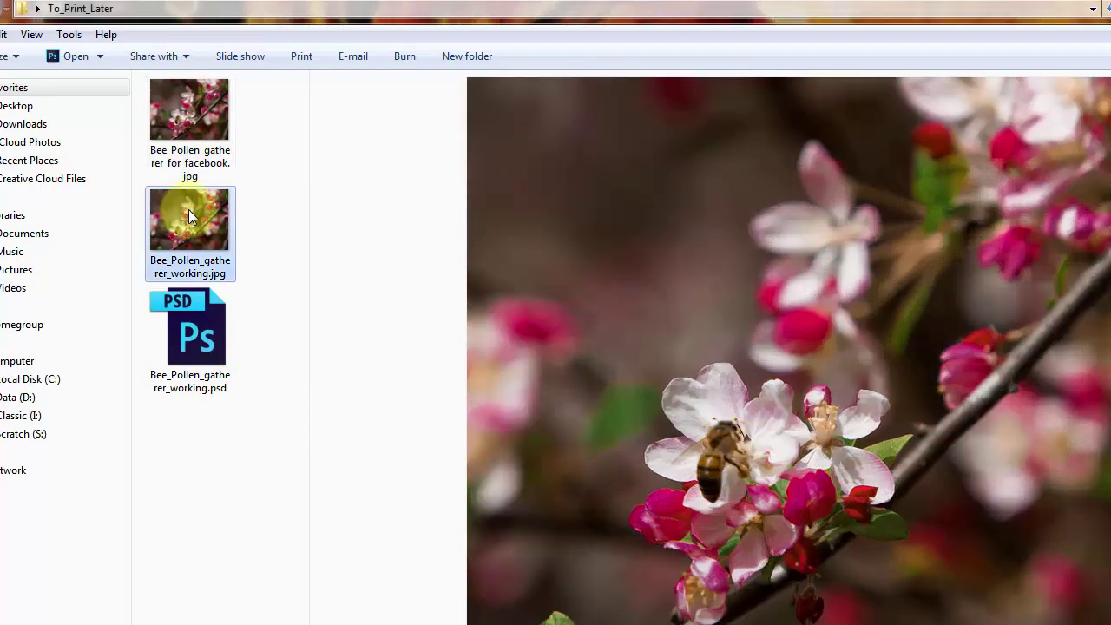
{"action": "right_click", "coordinate": [188, 209]}
{"action": "left_click", "coordinate": [374, 616]}
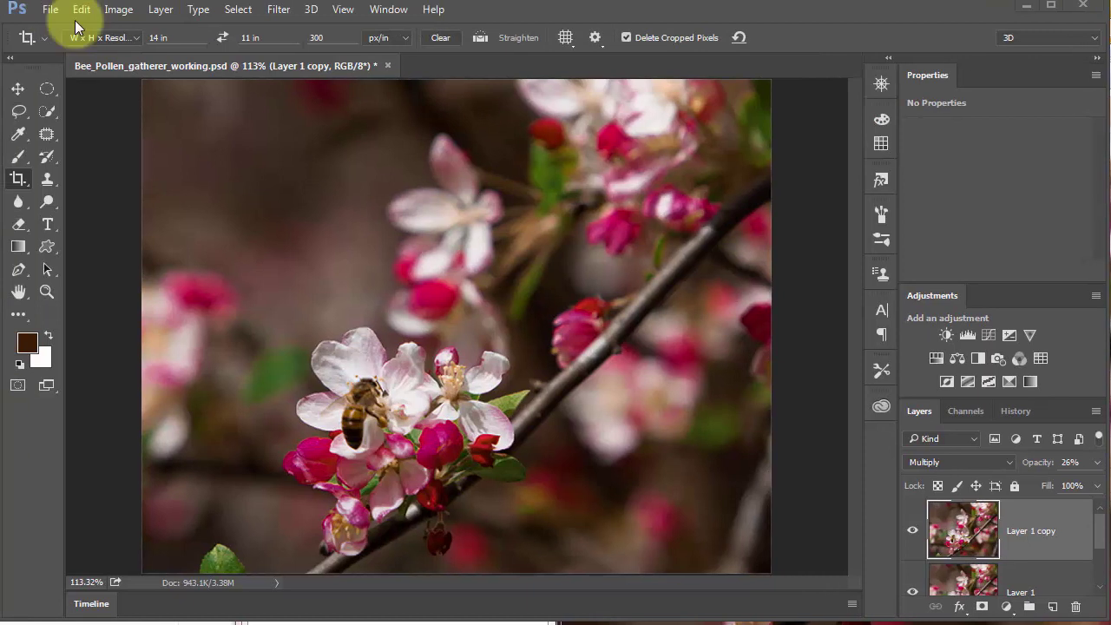
Step: Switch to Photoshop and save the resized photo in JPEG format as Bee_Pollen_gatherer_working_00.jpg in To_Print_Later
{"action": "left_click", "coordinate": [51, 10]}
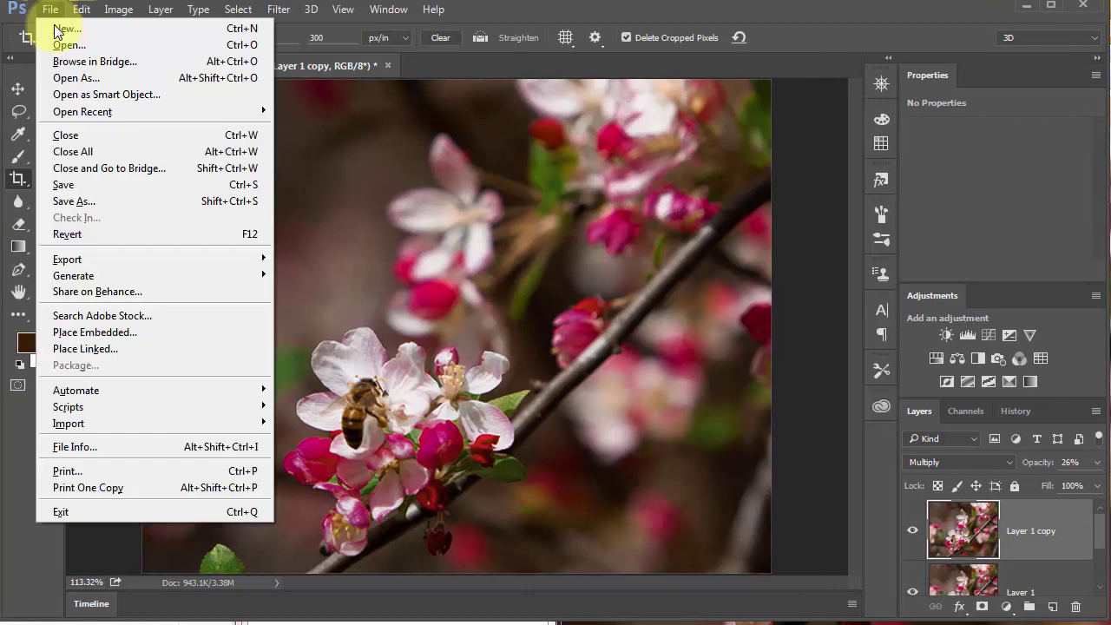
{"action": "left_click", "coordinate": [90, 200]}
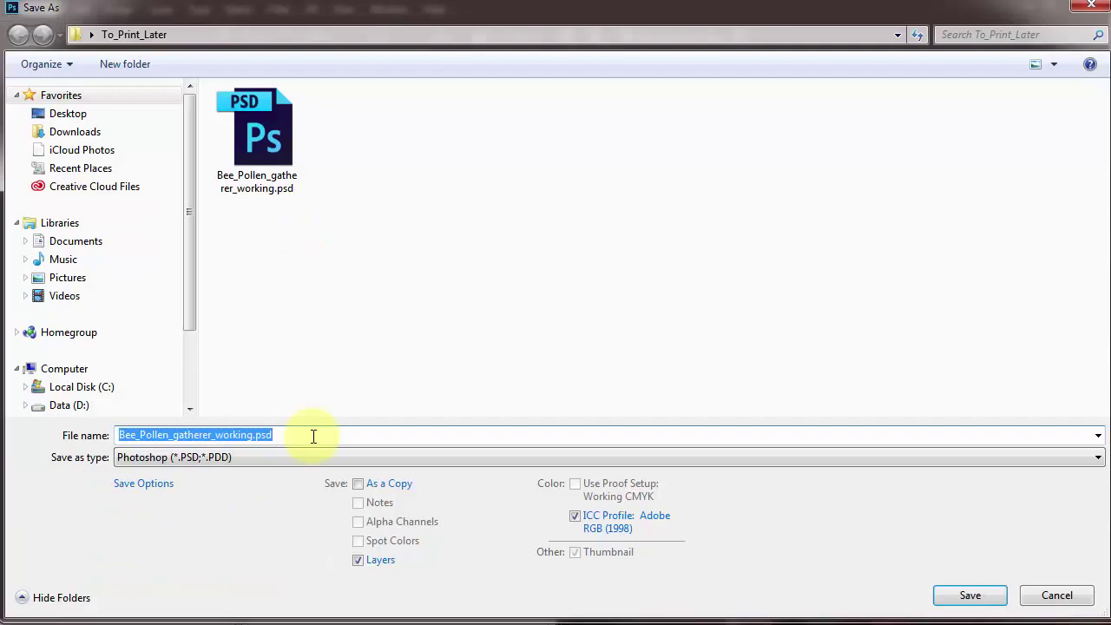
{"action": "left_click", "coordinate": [232, 456]}
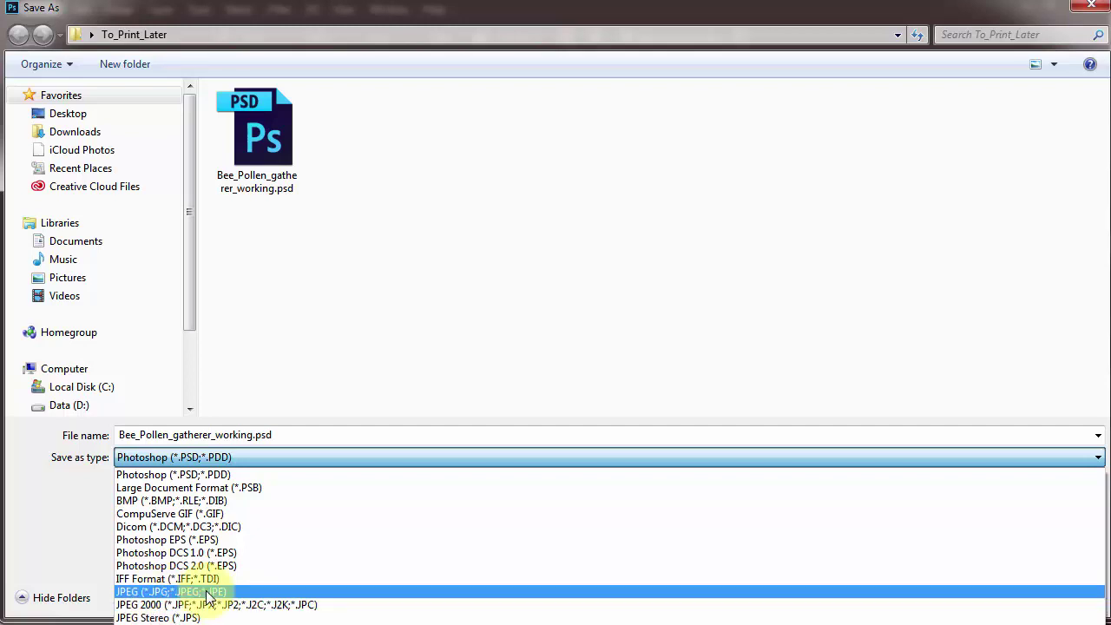
{"action": "left_click", "coordinate": [184, 593]}
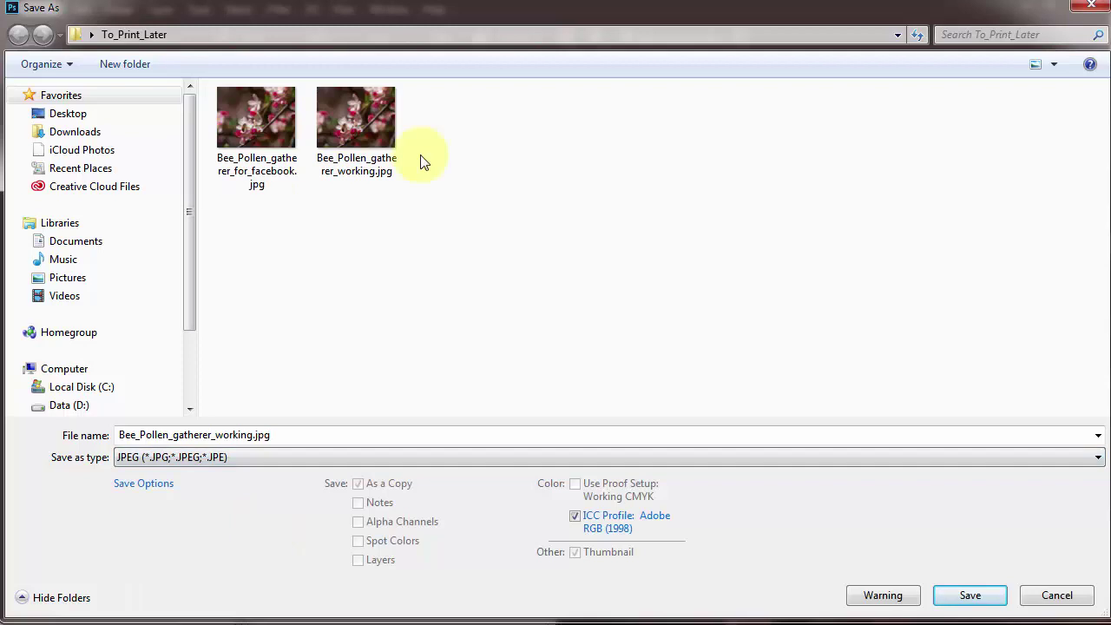
{"action": "double_click", "coordinate": [255, 436]}
{"action": "left_click", "coordinate": [253, 435]}
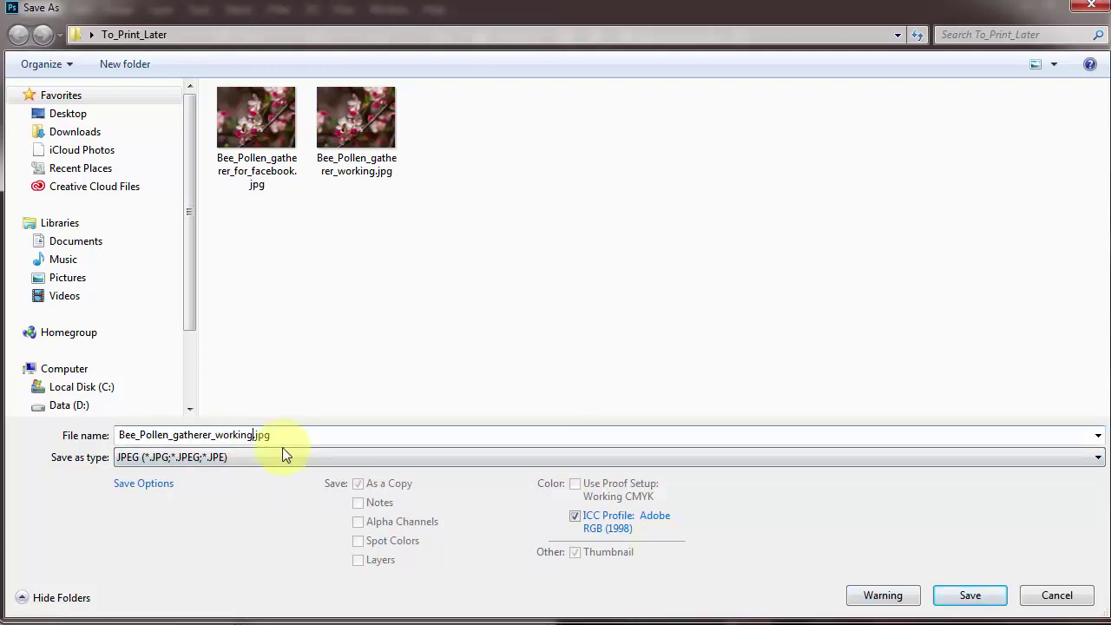
{"action": "type", "text": "_00"}
{"action": "left_click", "coordinate": [969, 598]}
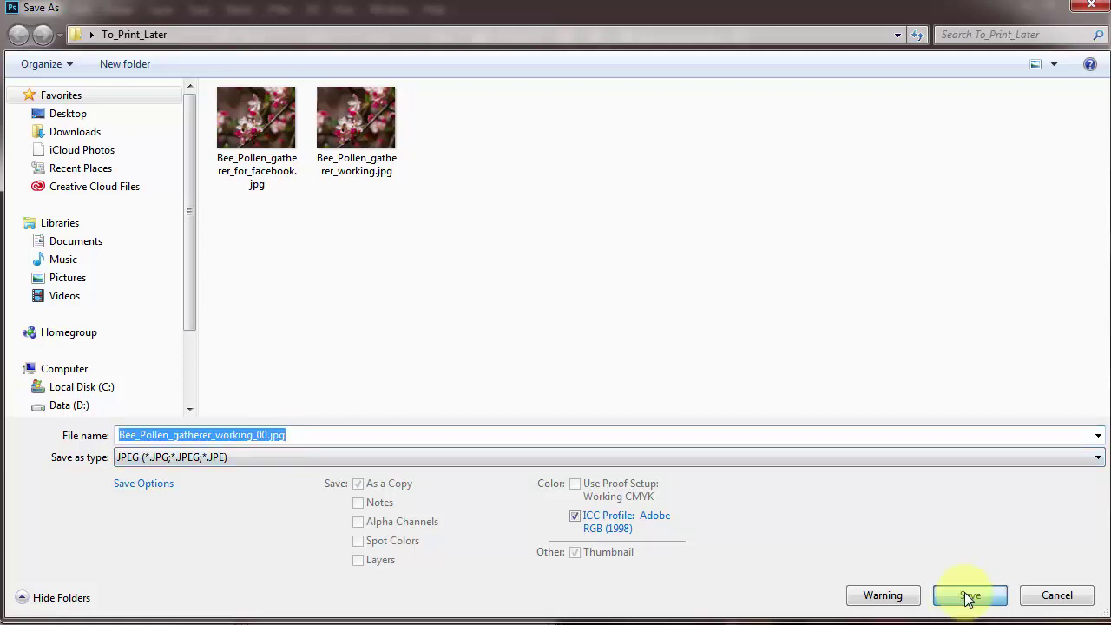
Step: Compare the estimated JPEG file sizes at quality 9 and quality 12, and cancel the save
{"action": "left_click_drag", "start_coordinate": [692, 283], "coordinate": [657, 285]}
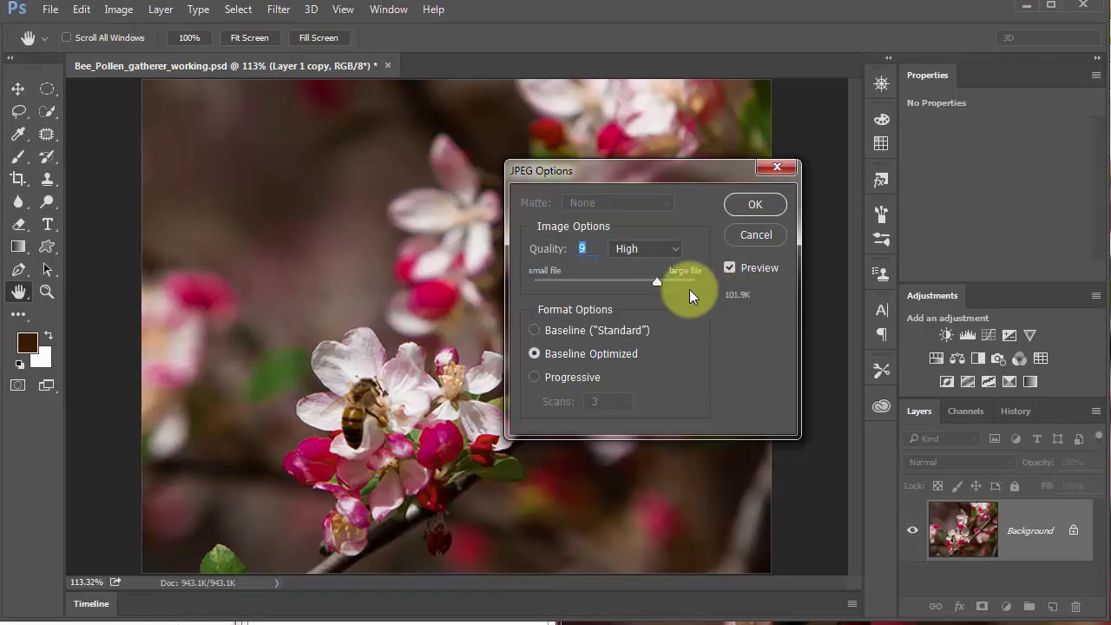
{"action": "left_click_drag", "start_coordinate": [652, 278], "coordinate": [739, 303]}
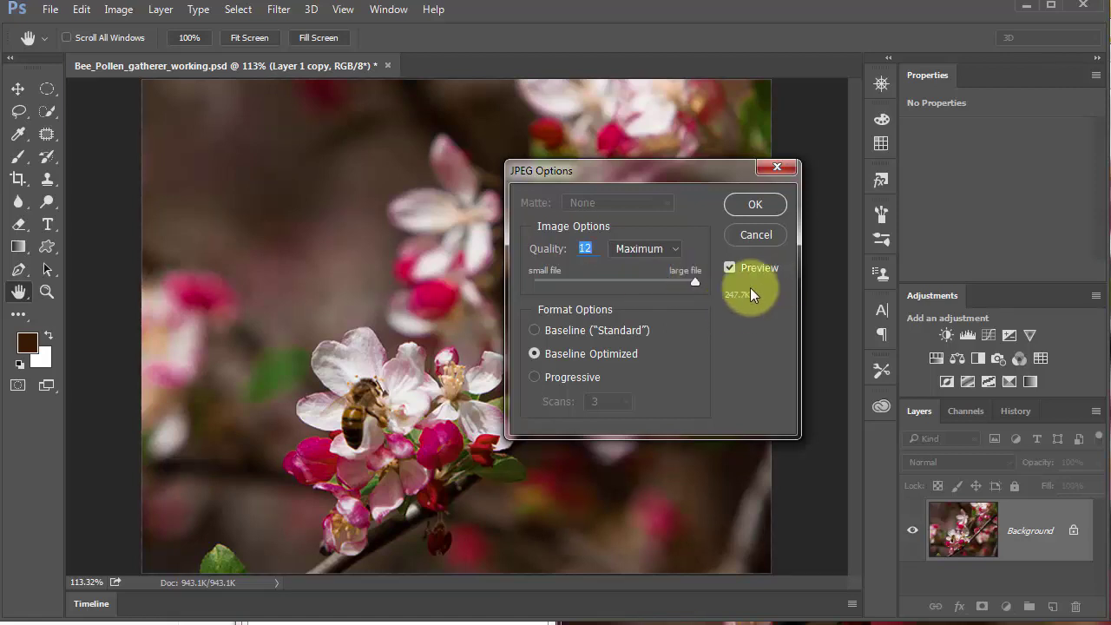
{"action": "left_click", "coordinate": [756, 234]}
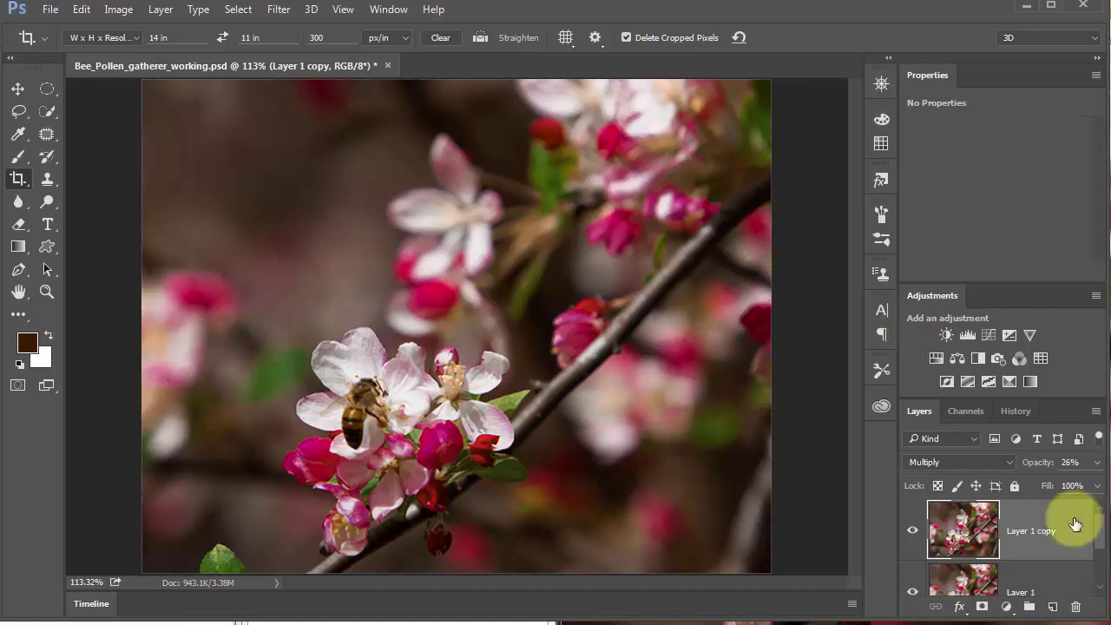
Step: Preview the photo at the Open (Save As) history state, restore the Image Size state, and return to the layer list
{"action": "left_click_drag", "start_coordinate": [1100, 528], "coordinate": [1081, 497]}
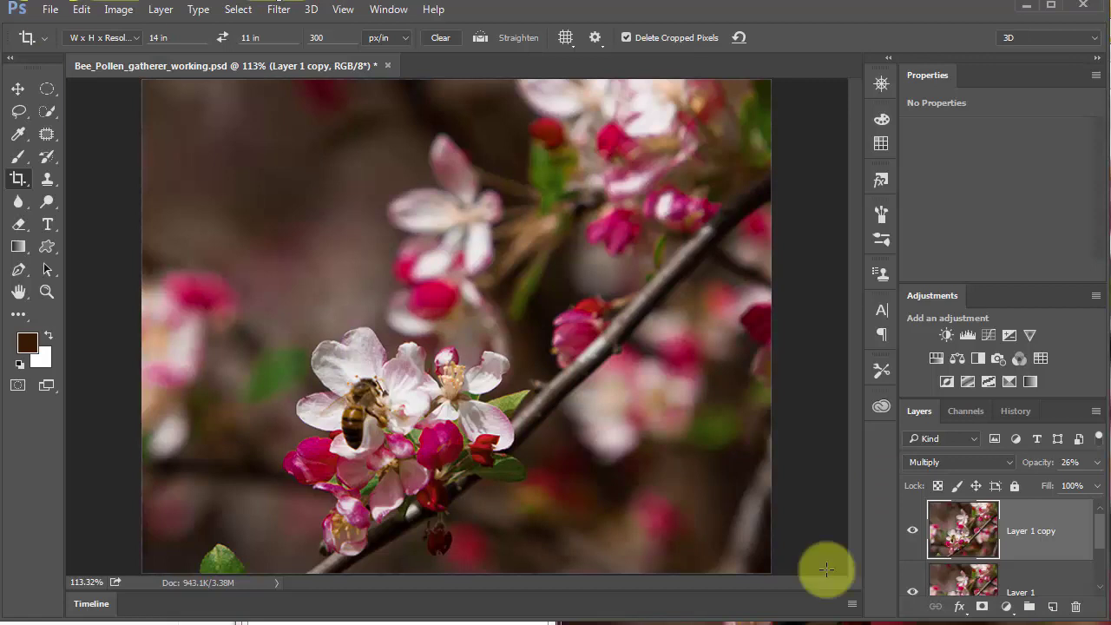
{"action": "left_click_drag", "start_coordinate": [1102, 538], "coordinate": [1098, 503]}
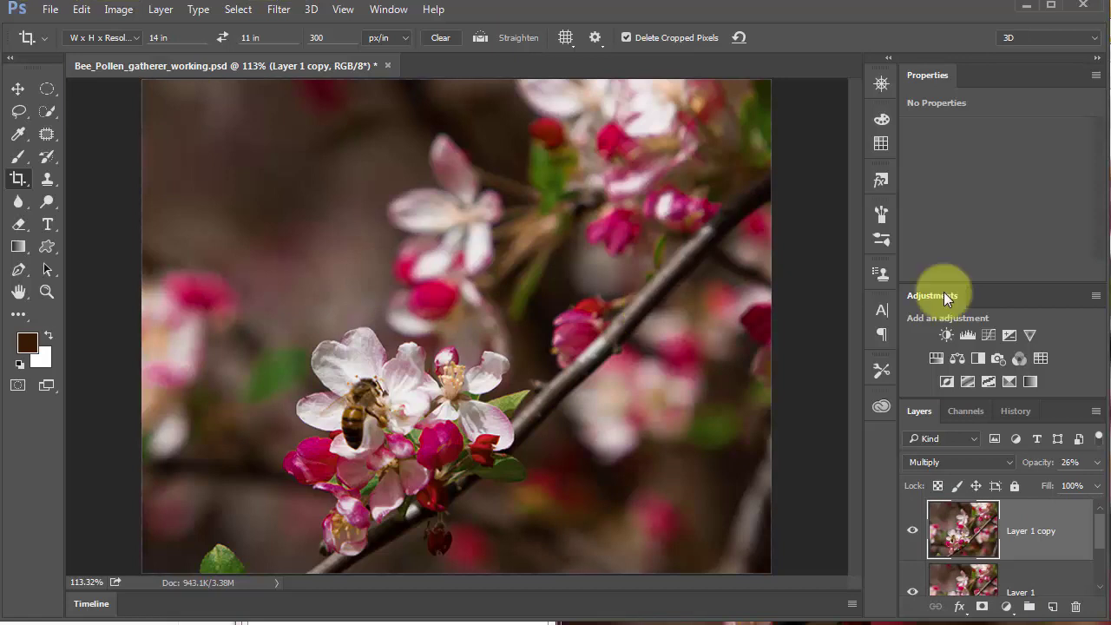
{"action": "left_click", "coordinate": [1002, 412]}
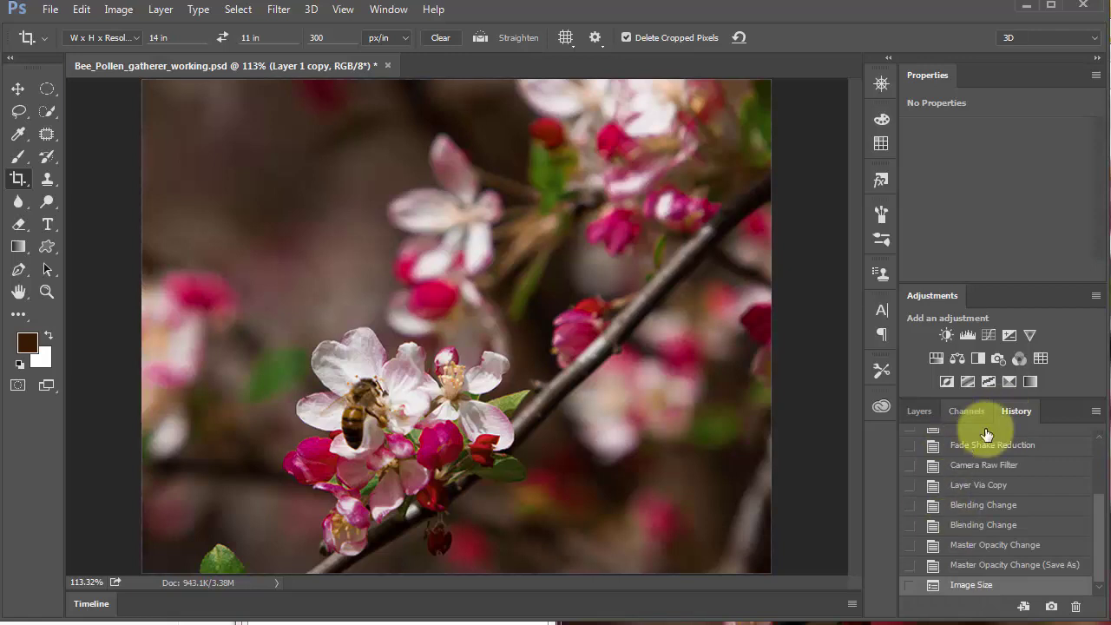
{"action": "left_click_drag", "start_coordinate": [1096, 519], "coordinate": [1096, 452]}
{"action": "scroll", "coordinate": [925, 464], "scroll_direction": "up", "scroll_amount": 1}
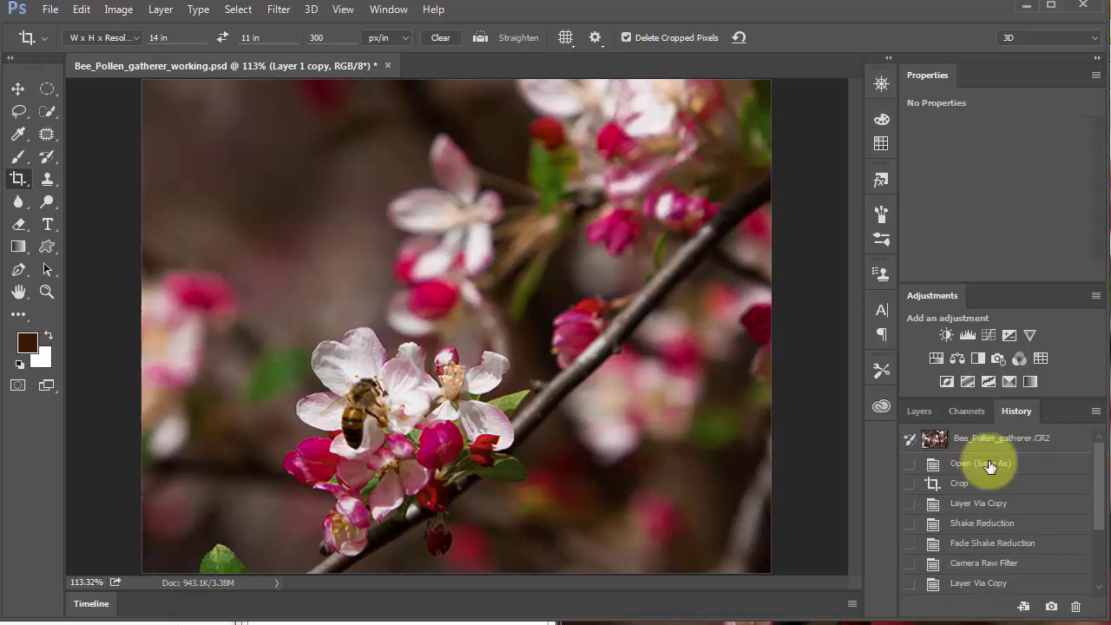
{"action": "left_click", "coordinate": [966, 465]}
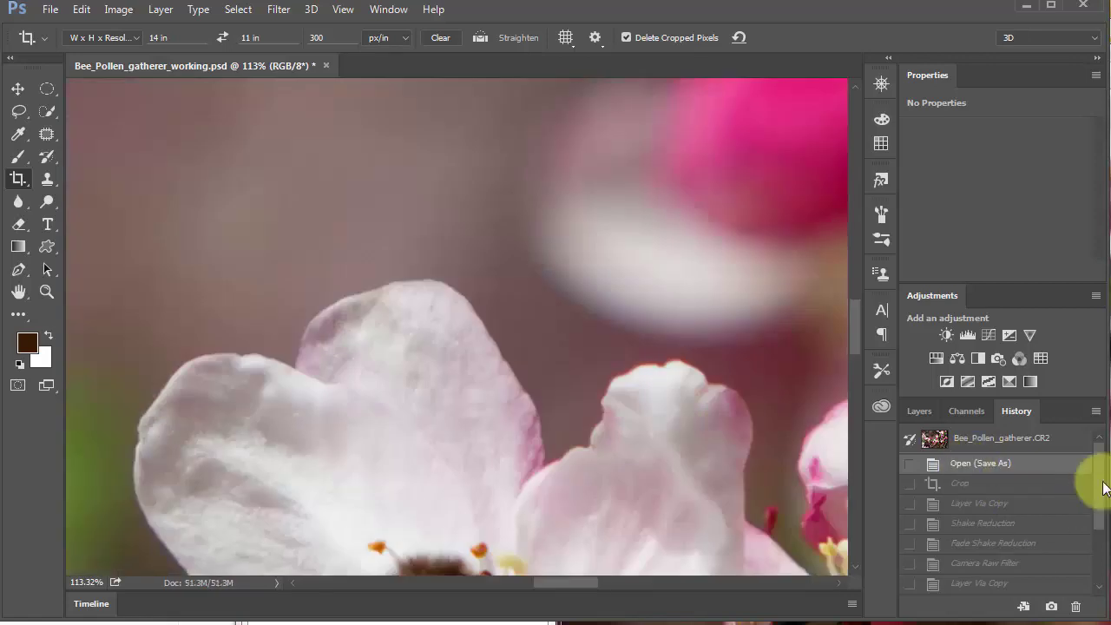
{"action": "left_click_drag", "start_coordinate": [1098, 471], "coordinate": [1099, 539]}
{"action": "left_click", "coordinate": [987, 582]}
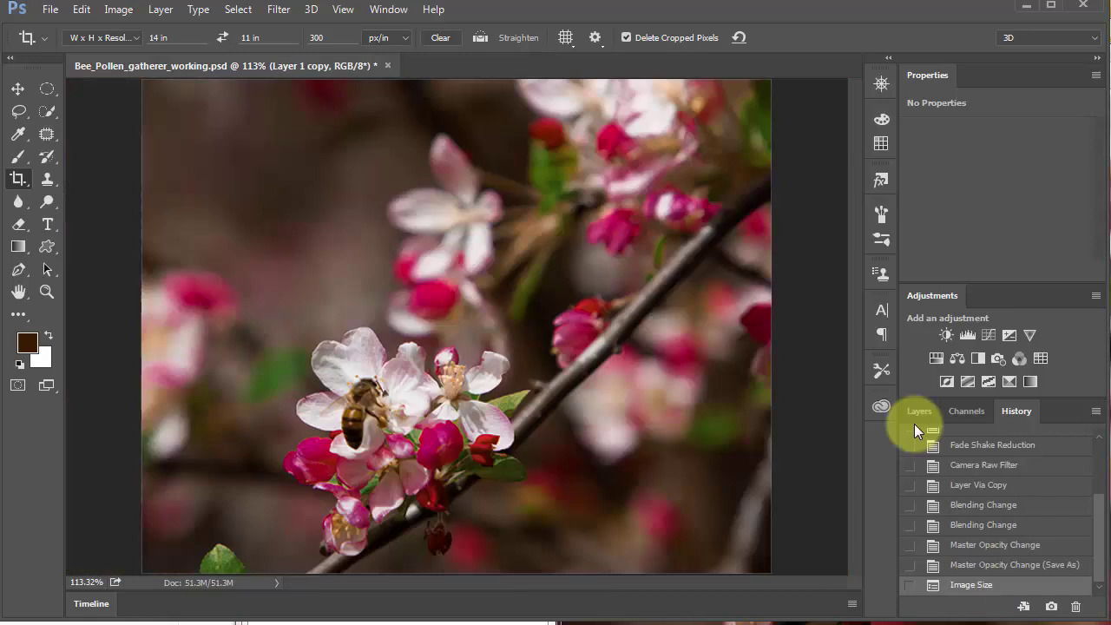
{"action": "left_click", "coordinate": [912, 411]}
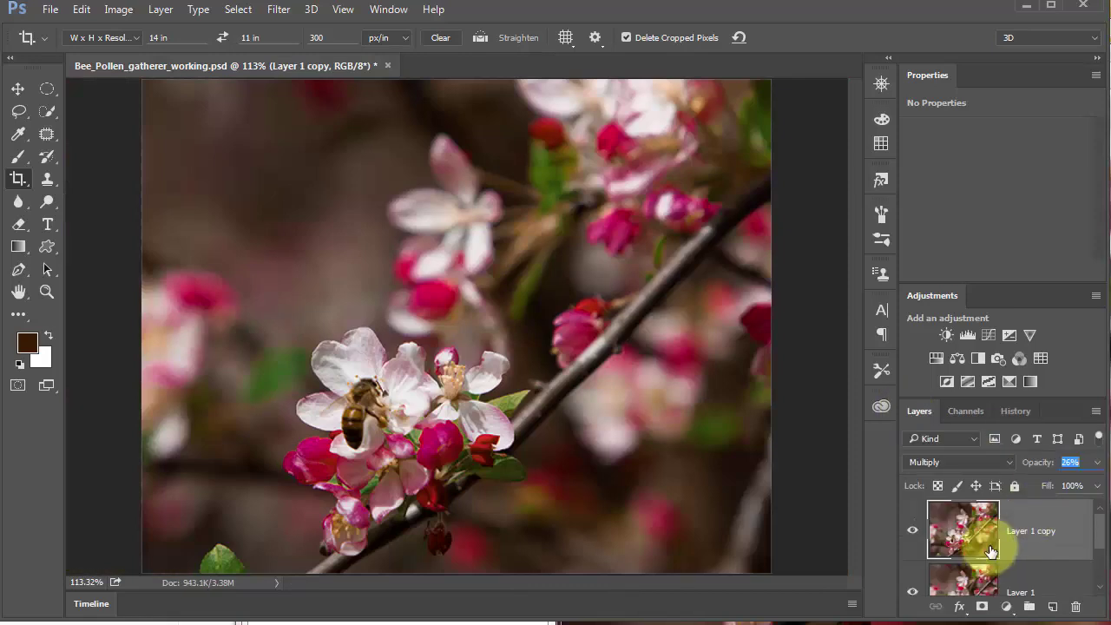